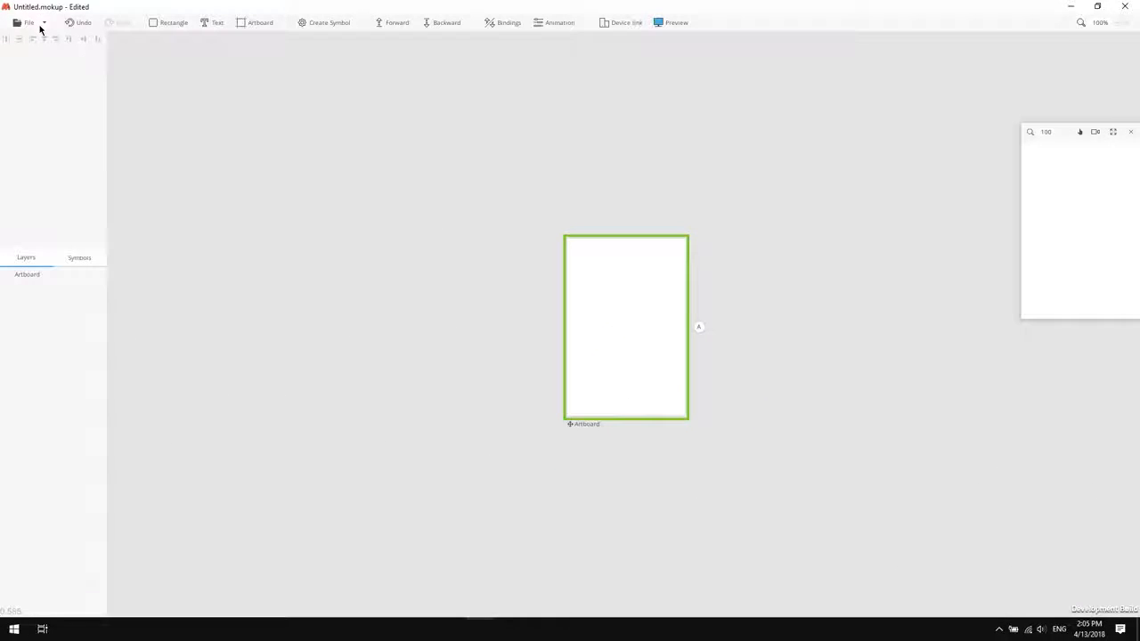
Create a new document from the Desktop & Web (1366x768) template, fit the artboard in view and close the preview.
click(40, 26)
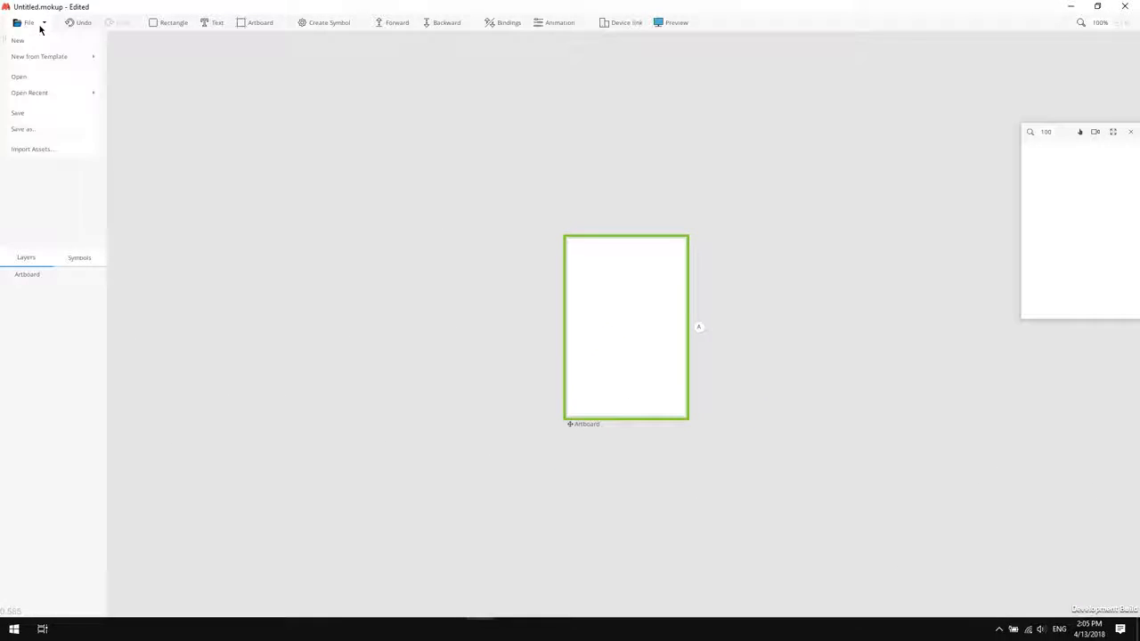
mouse_move(53, 61)
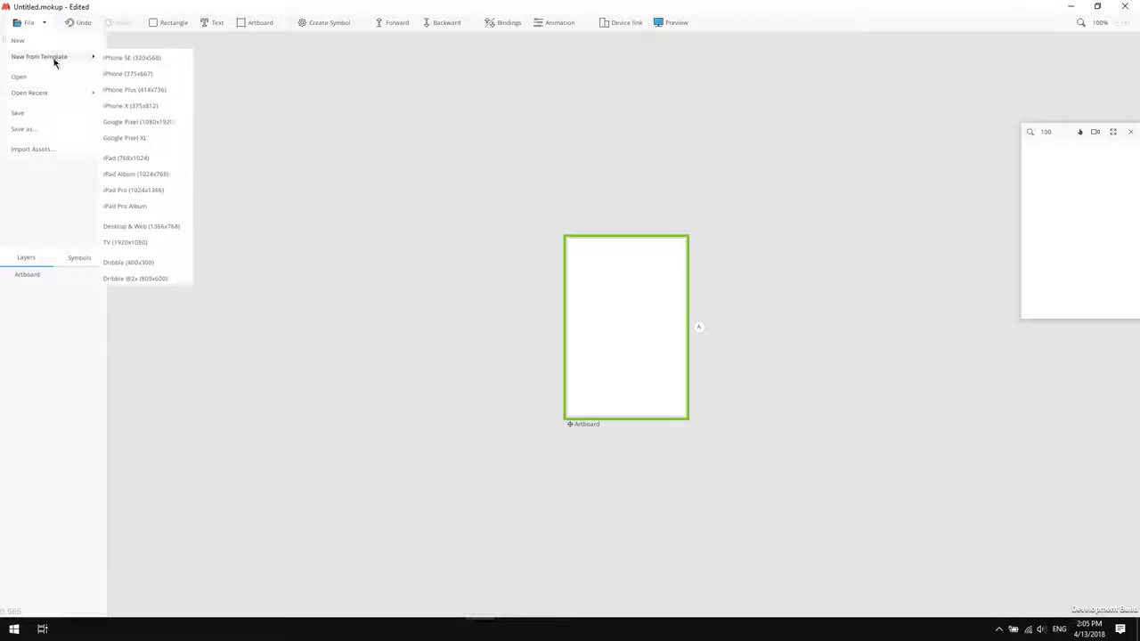
click(128, 228)
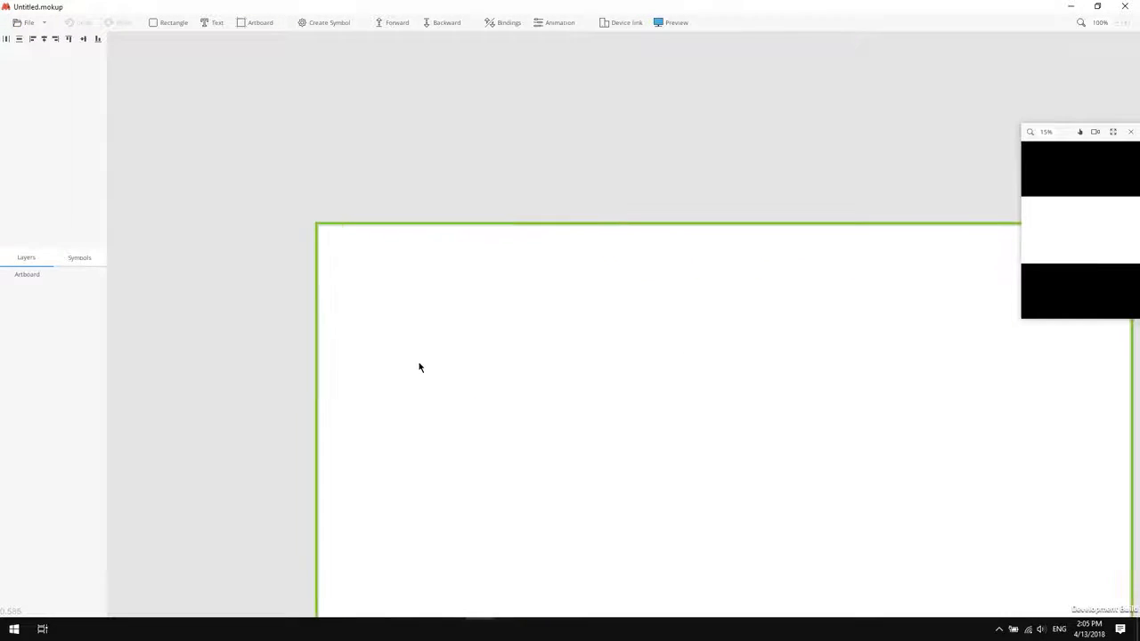
key(ctrl+0)
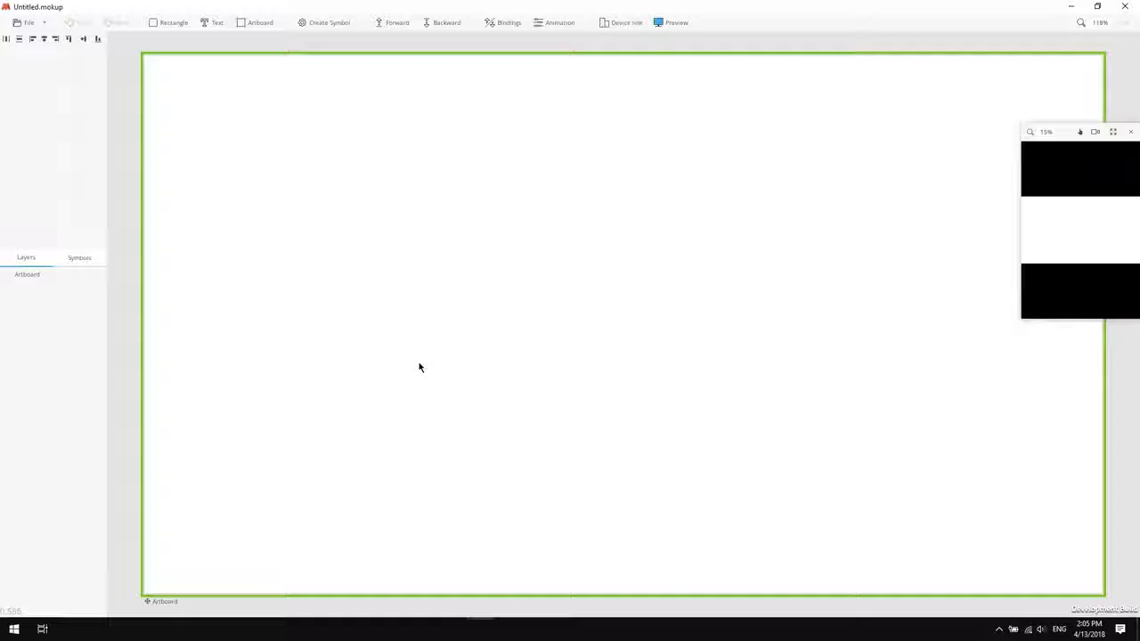
click(1131, 133)
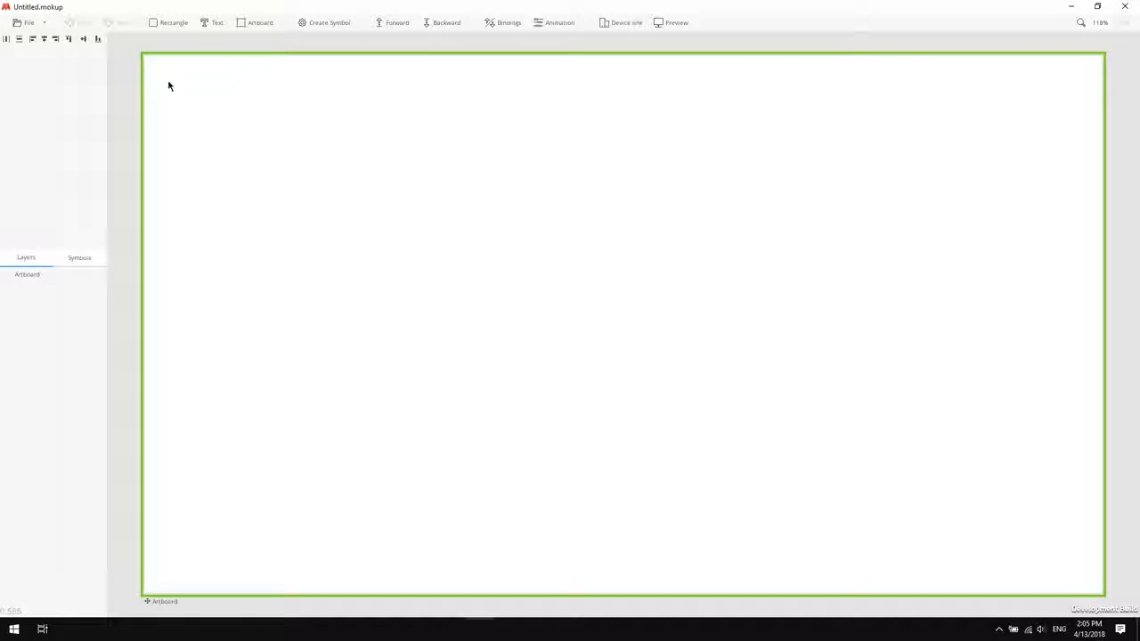
Add a rectangle to the artboard and set its width to 950 and height to 775.
click(164, 25)
click(191, 117)
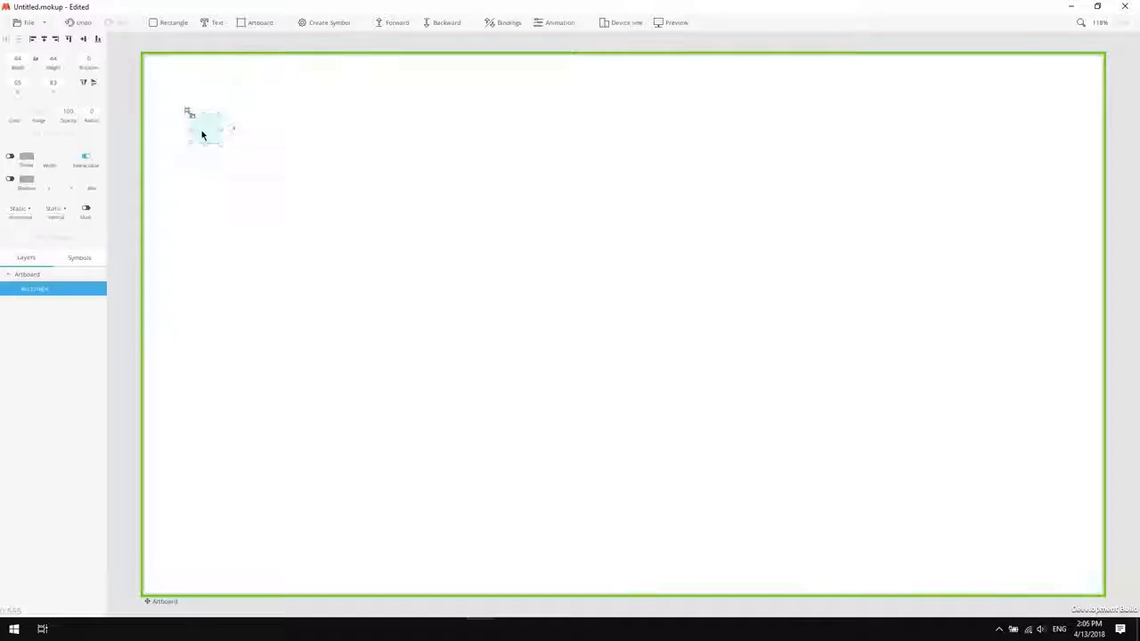
click(17, 59)
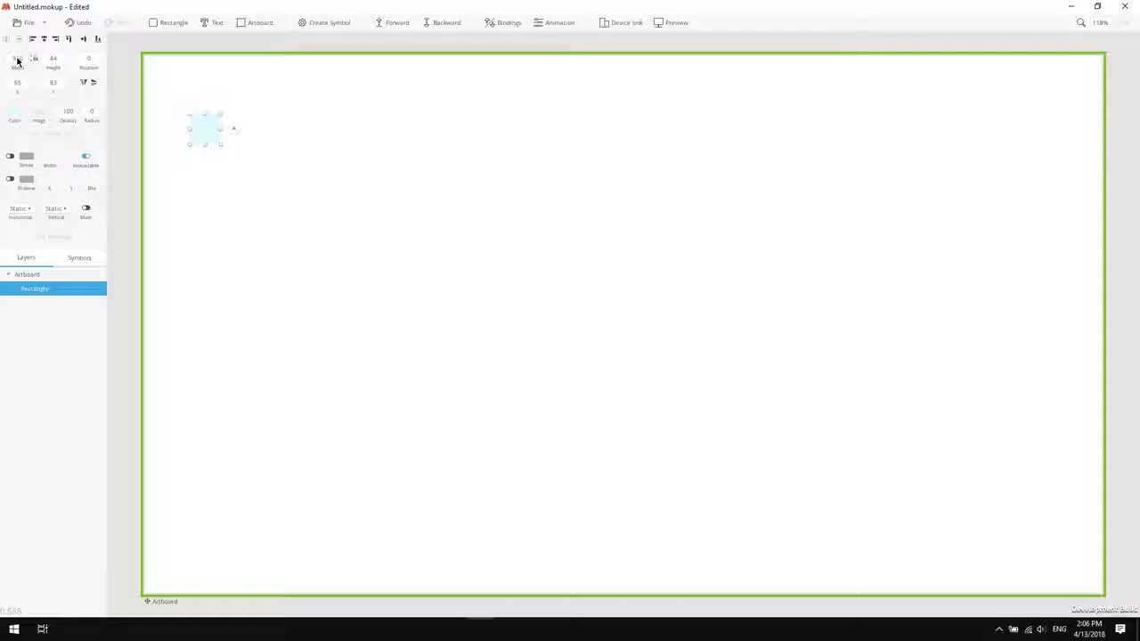
key(Tab)
text(775)
key(Return)
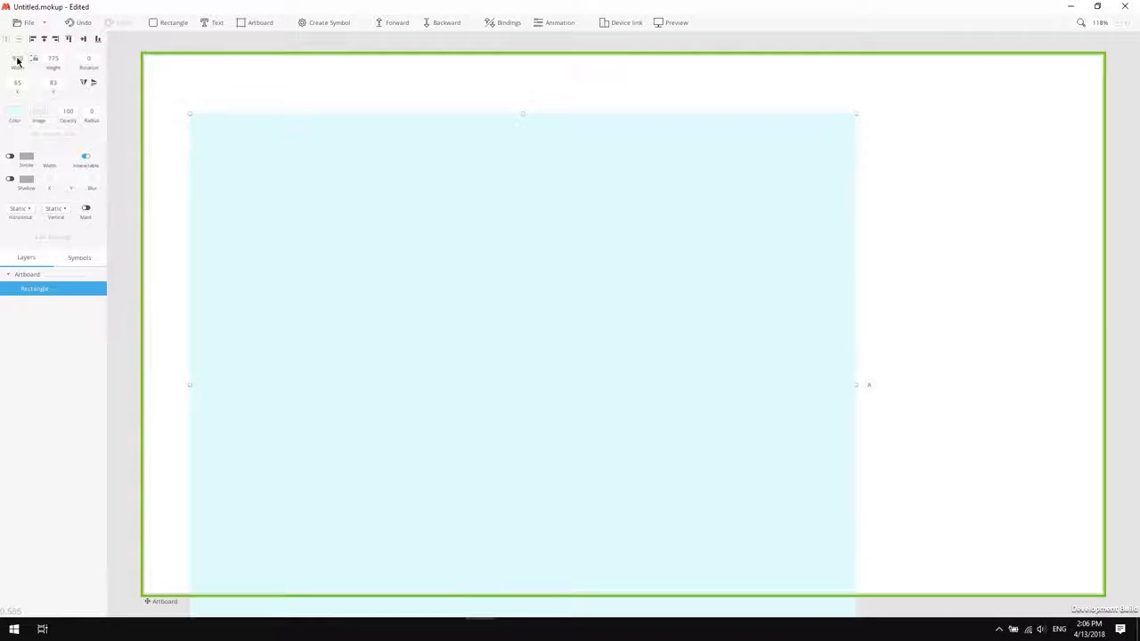
Position the rectangle at X 0 and Y 0 on the artboard.
click(19, 86)
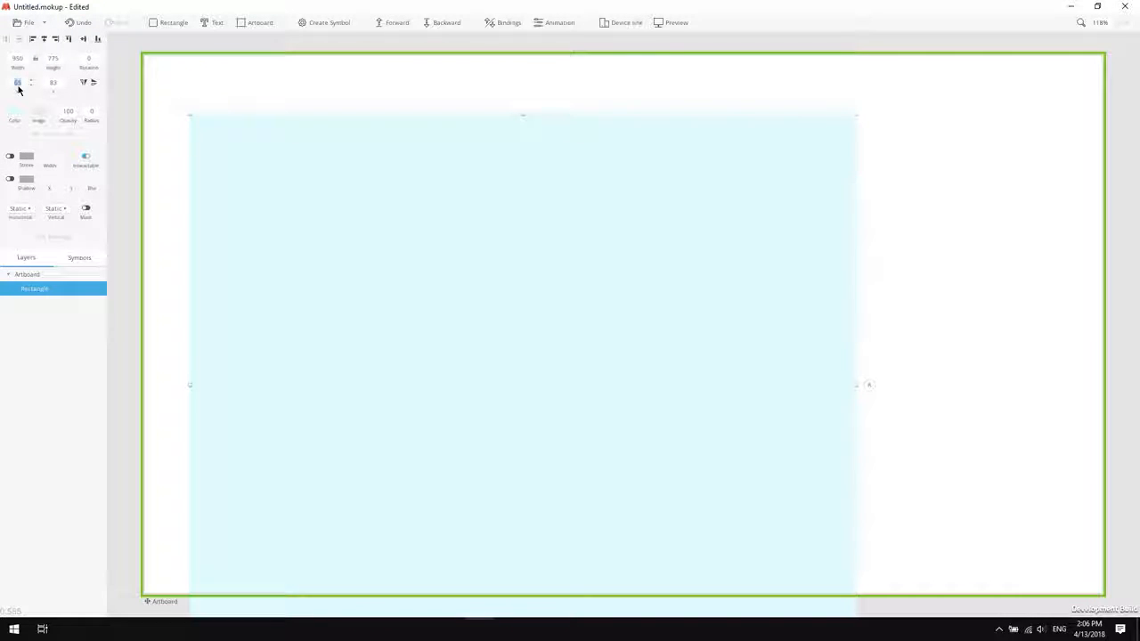
text(0)
click(52, 86)
text(0)
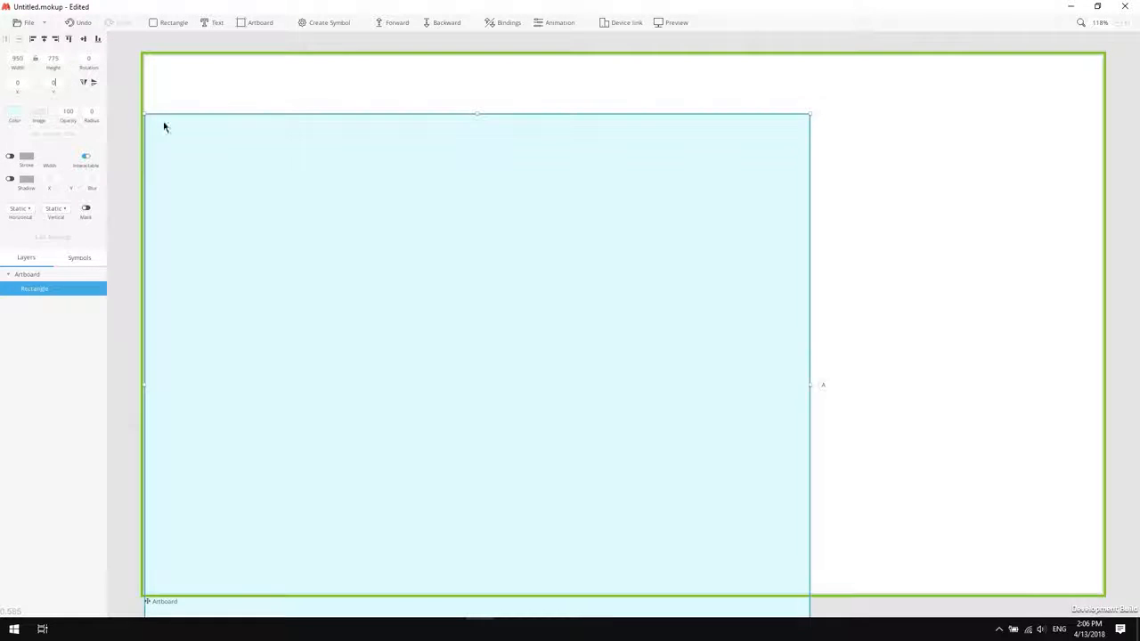
Fill the large rectangle with black (#000000) and rename its layer "bg".
click(11, 115)
drag(12, 136, 0, 107)
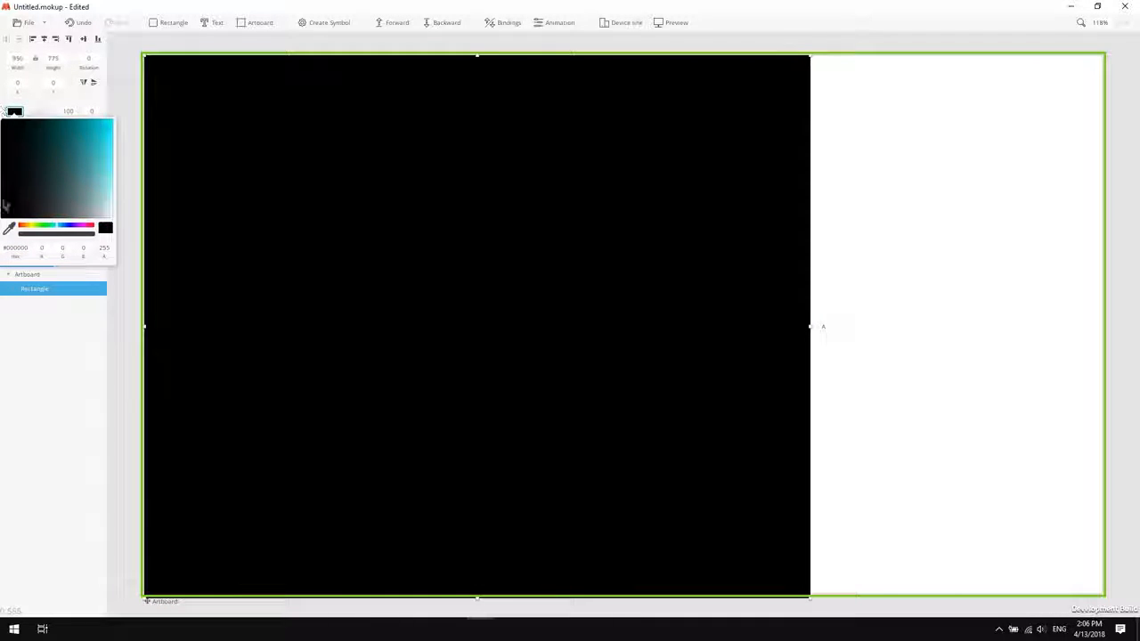
double_click(38, 291)
text(Bg)
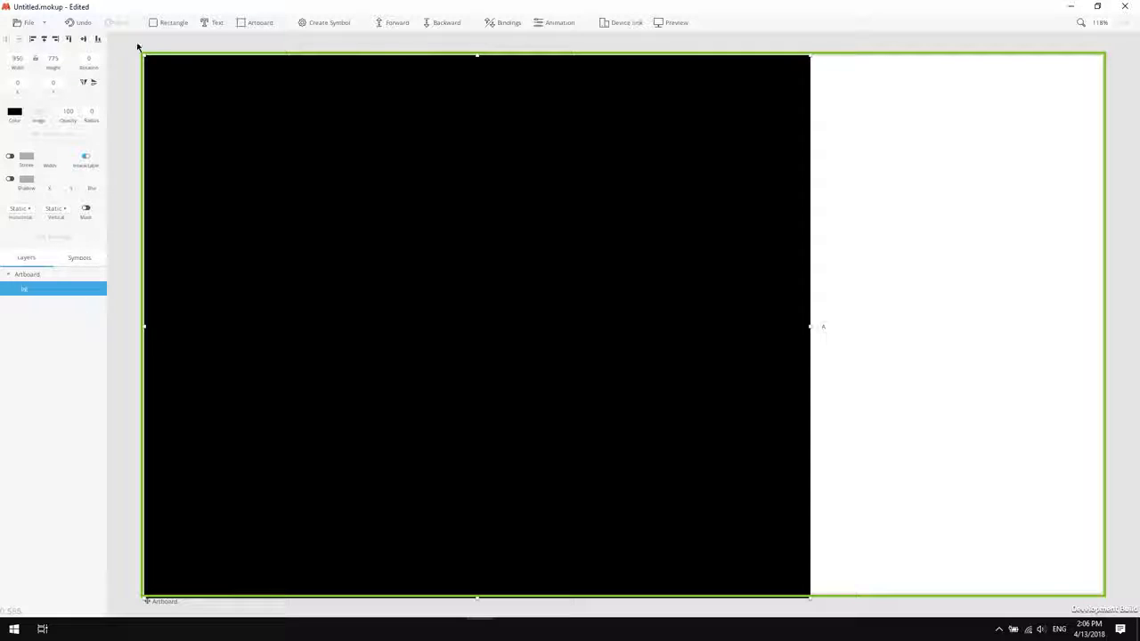
Add a second rectangle over the black background with width 270 and height 780.
click(169, 22)
click(218, 90)
click(18, 59)
text(270)
key(Tab)
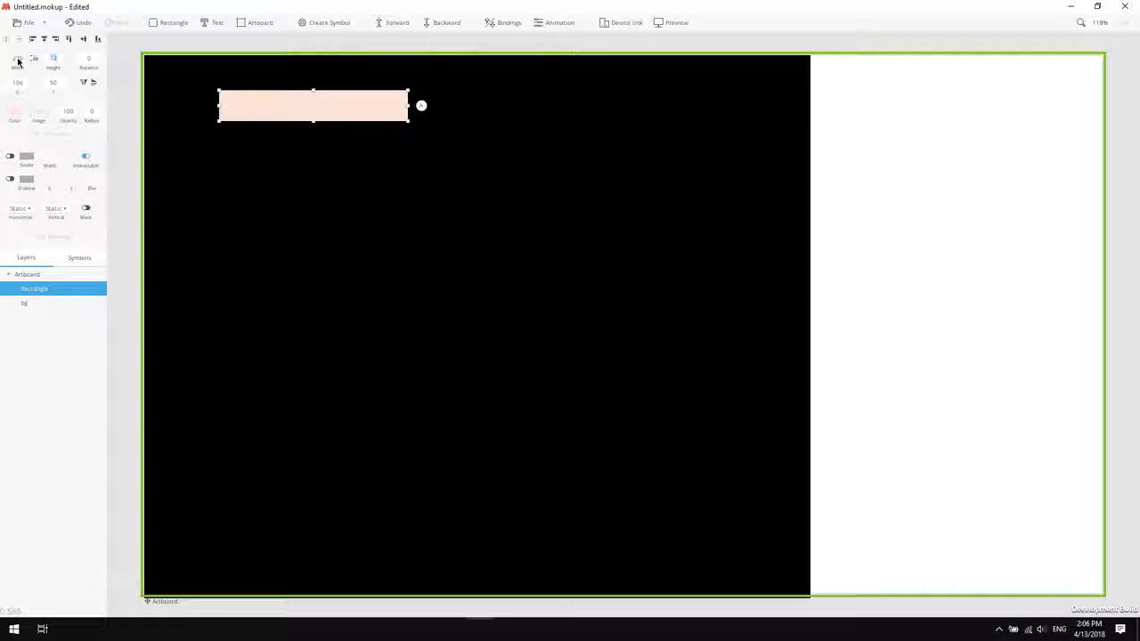
text(780)
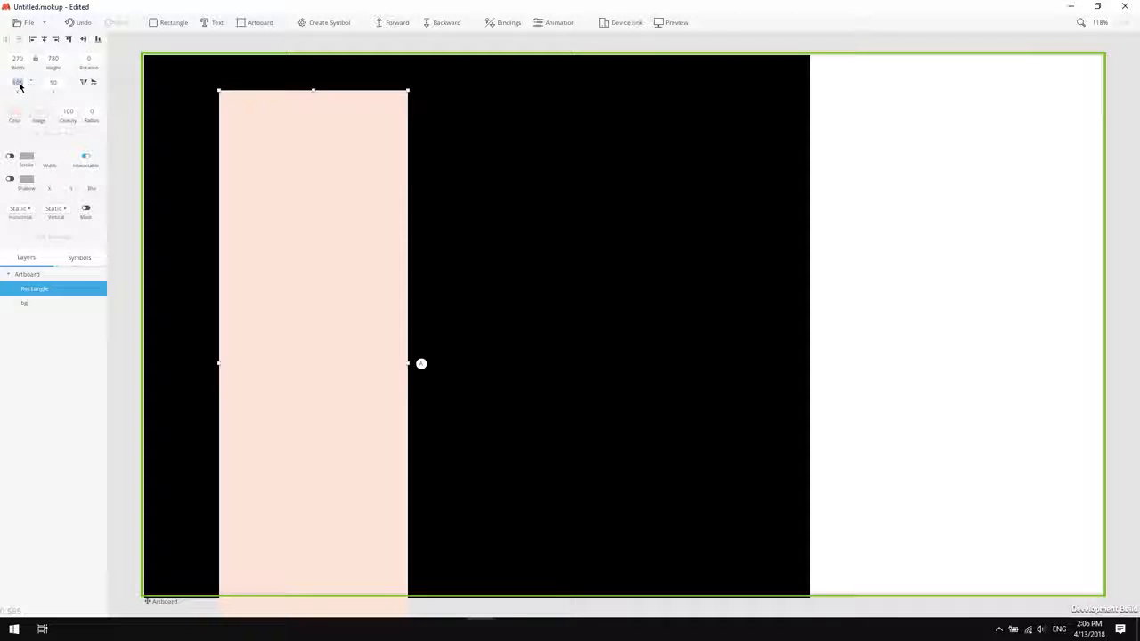
Position the narrow rectangle at X -10 and Y -4, and set its corner radius to 16.
click(19, 86)
text(-10)
key(Tab)
text(-4)
key(Return)
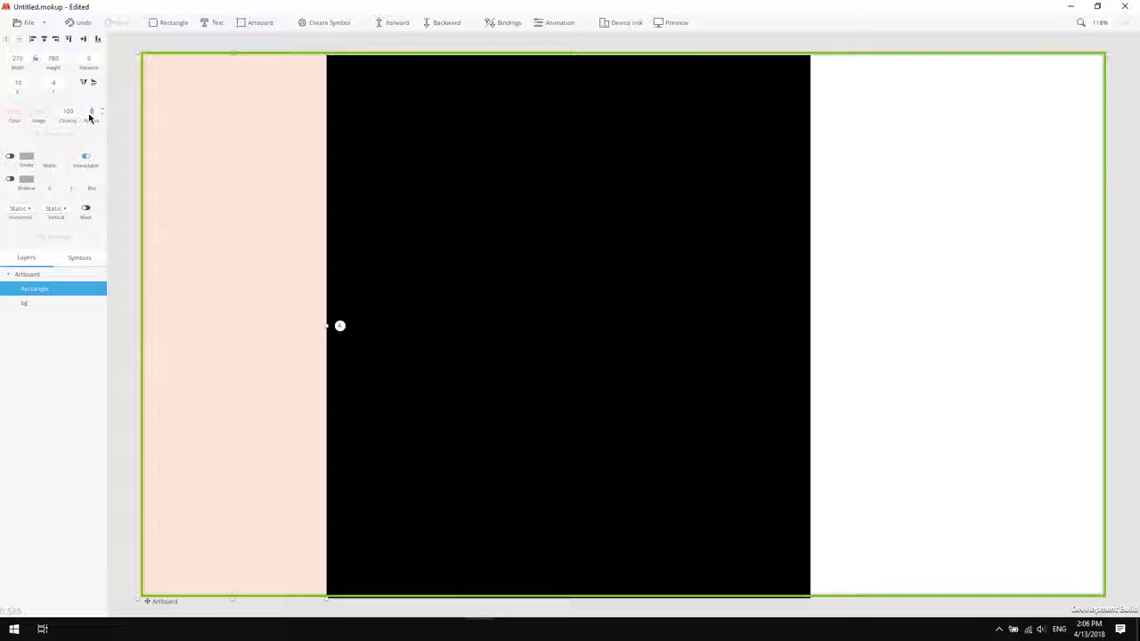
text(16)
key(Return)
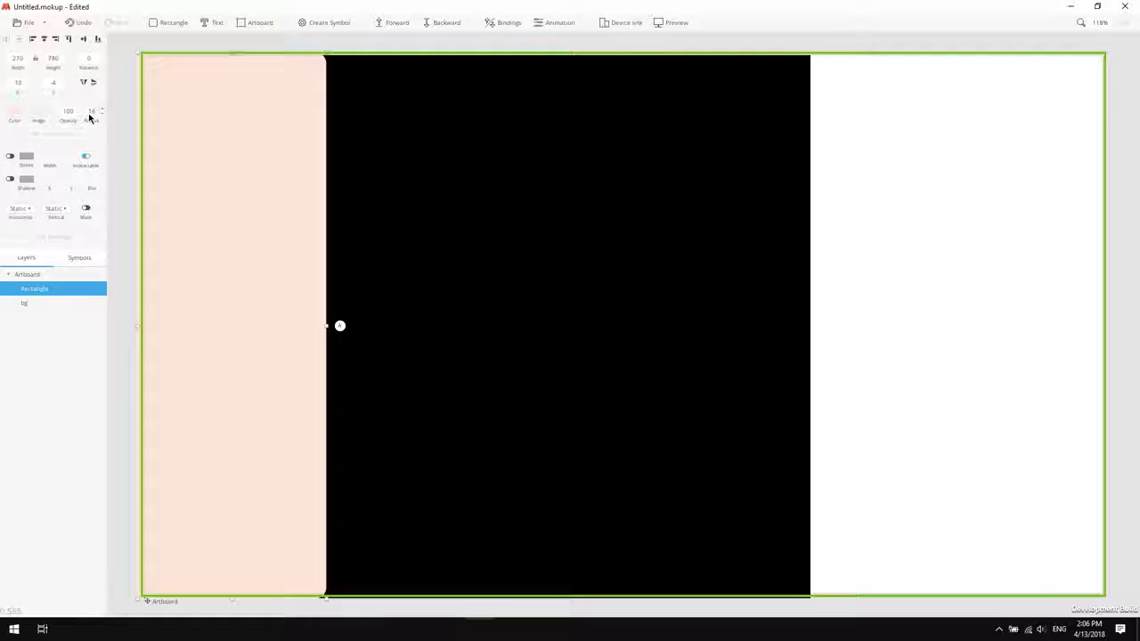
Fill the narrow rectangle with the dark purple #470D8D.
click(15, 112)
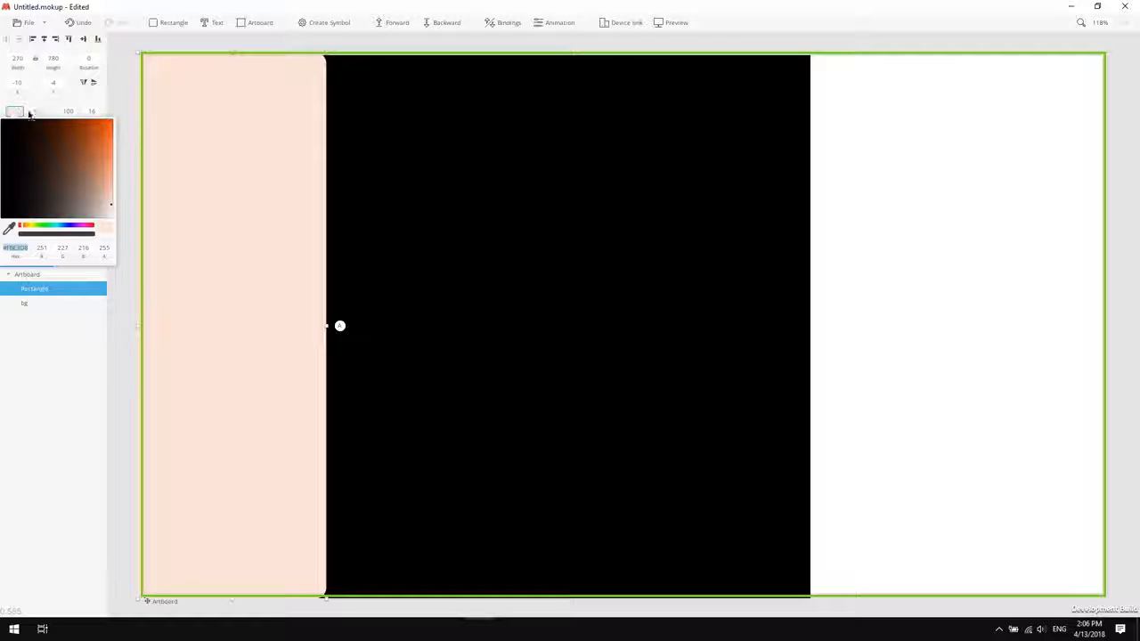
click(79, 229)
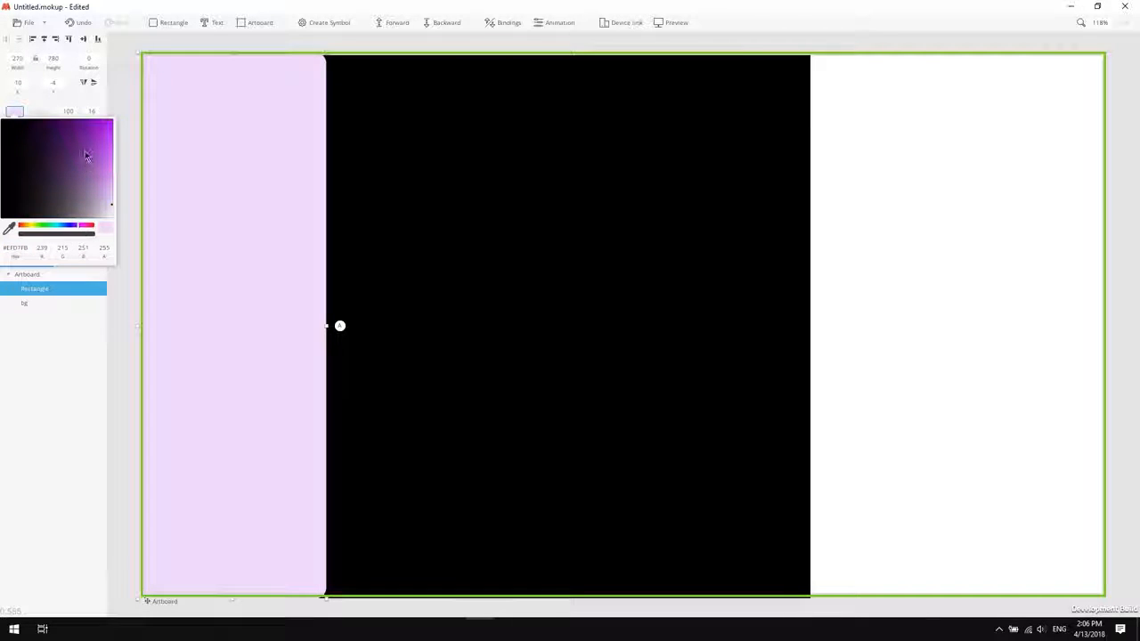
click(62, 127)
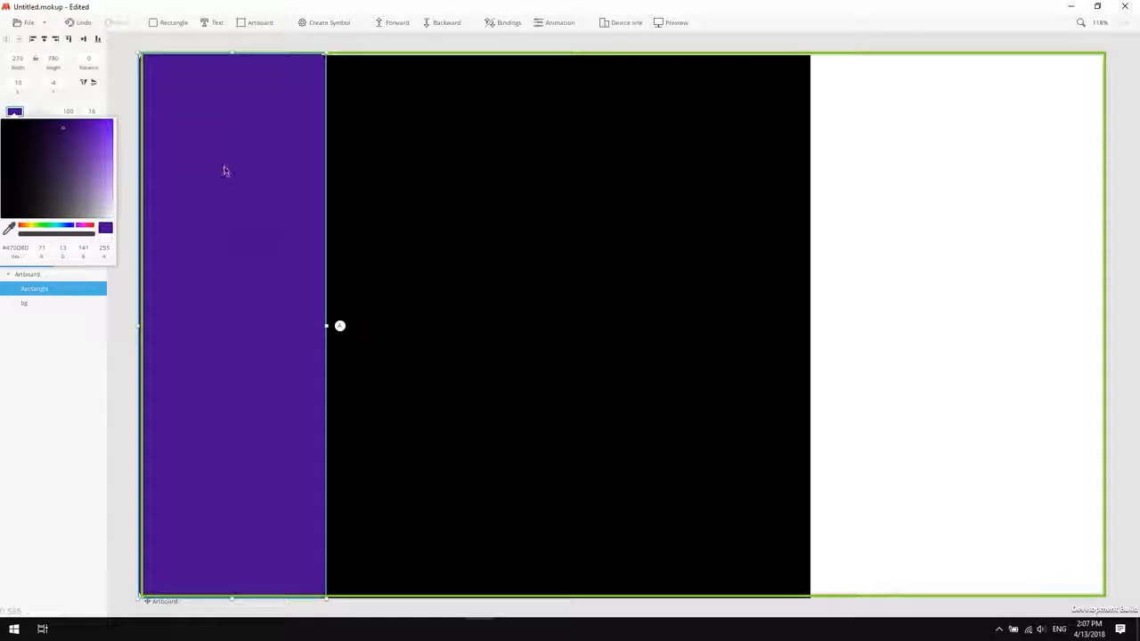
Import the model.png image onto the artboard.
click(30, 23)
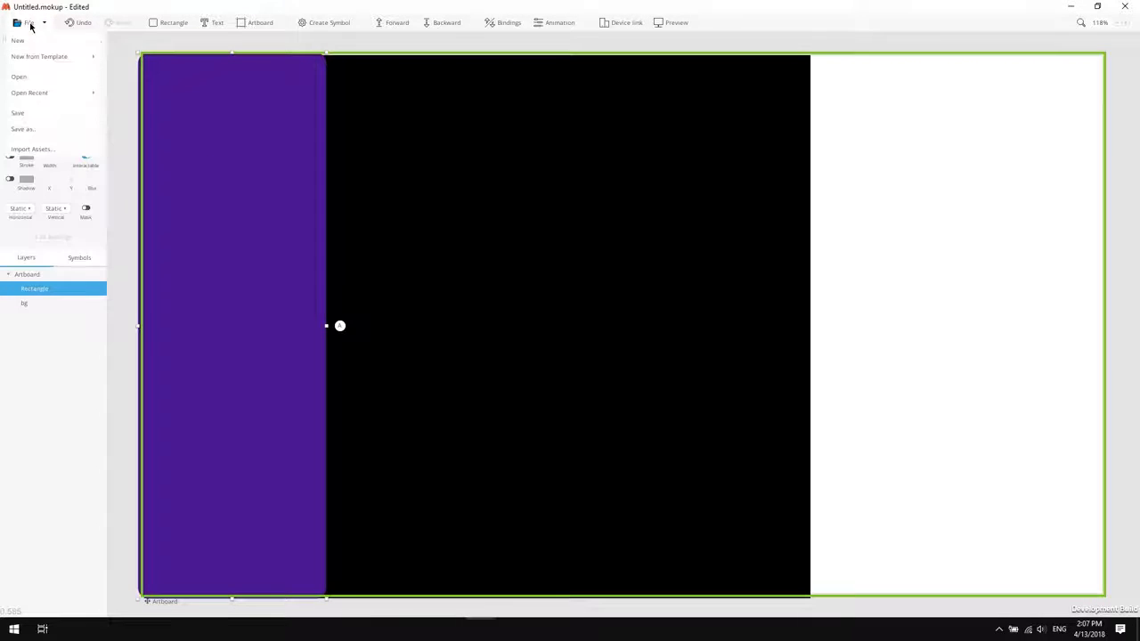
click(50, 152)
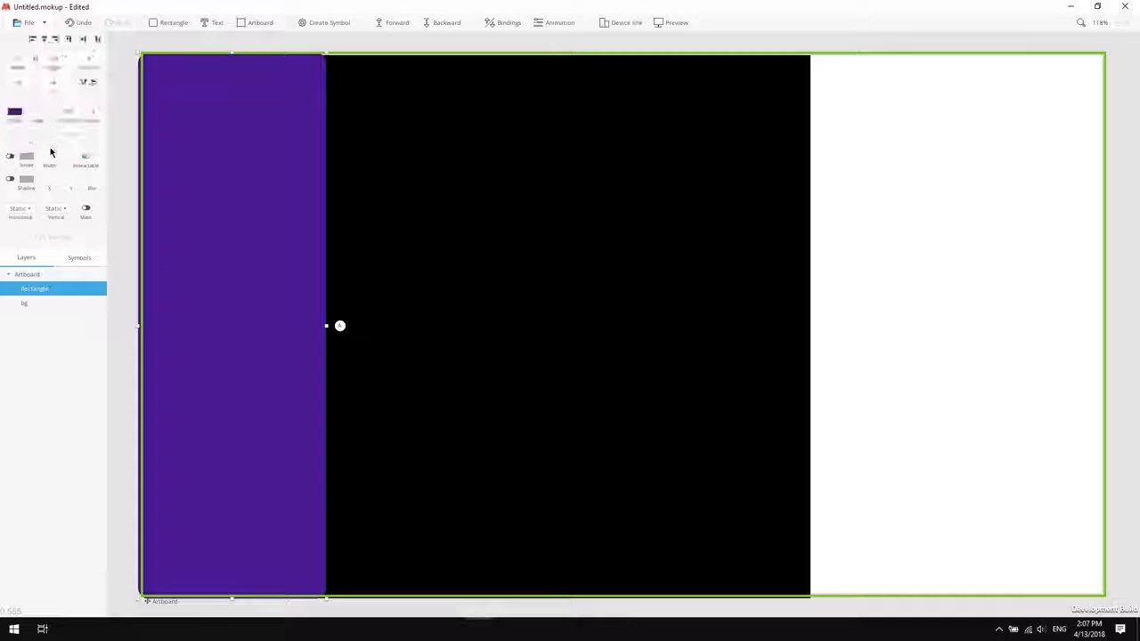
double_click(201, 125)
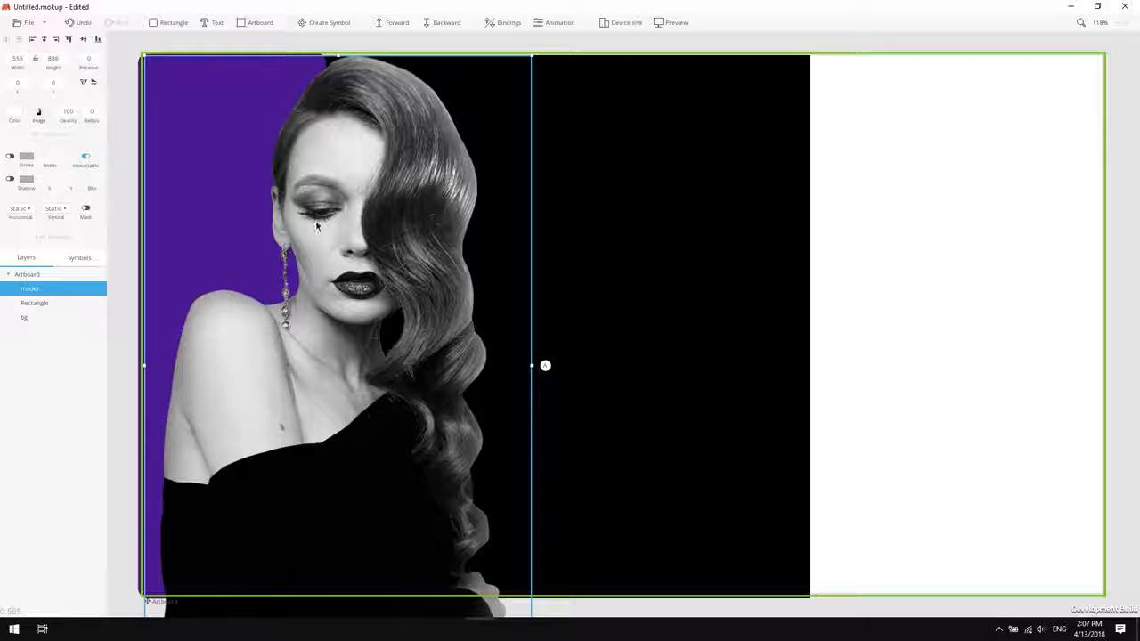
Position the model image at X 726 and Y -77.
double_click(20, 84)
text(726)
key(Tab)
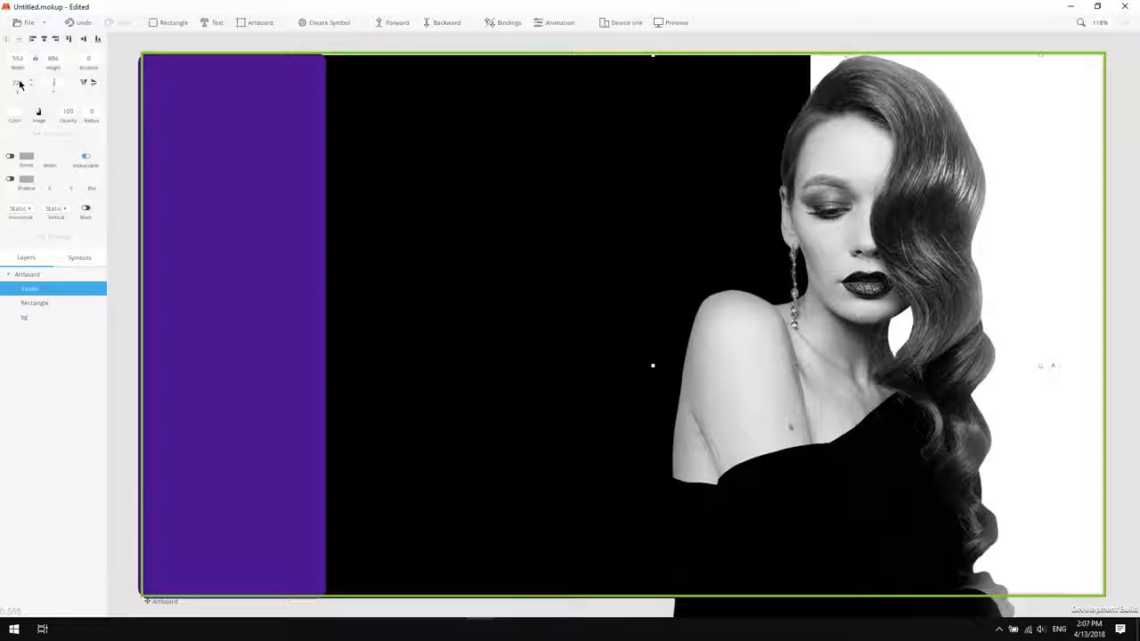
text(77)
key(Return)
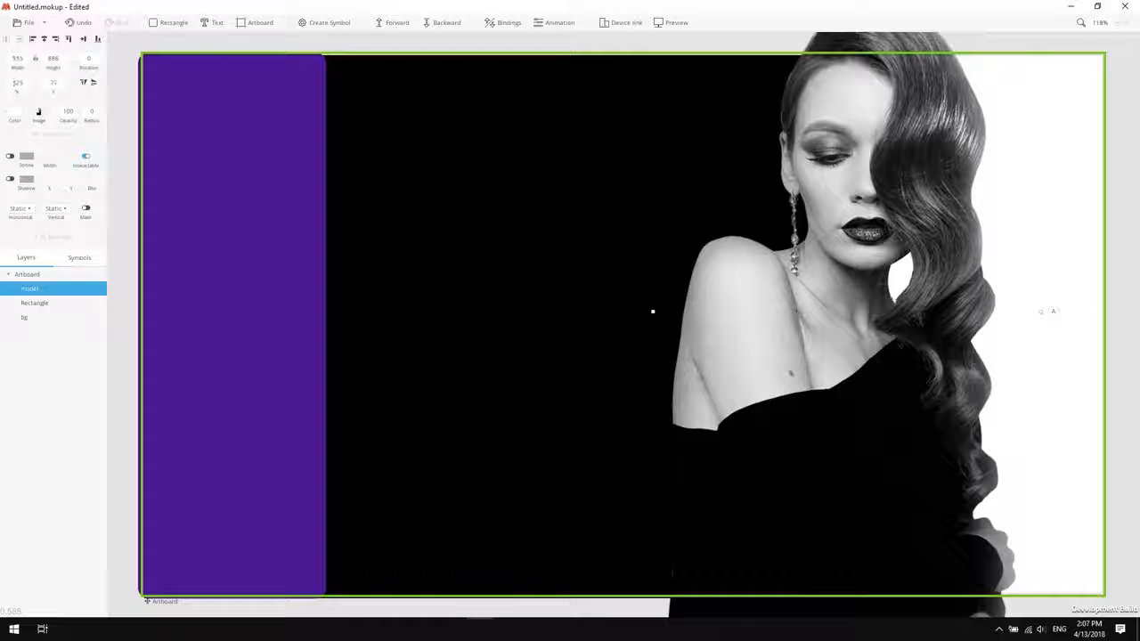
Import twitter-logo-button.svg, search (1).svg and facebook-logo-button.svg together onto the artboard.
click(24, 23)
click(41, 153)
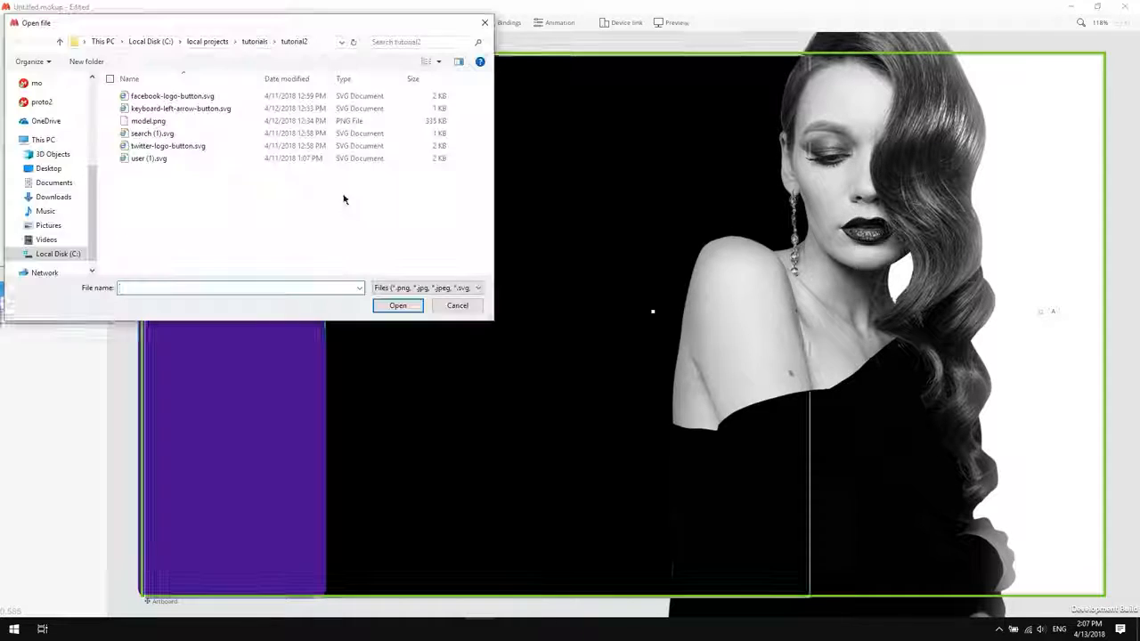
click(178, 145)
ctrl+click(156, 132)
ctrl+click(194, 100)
click(397, 305)
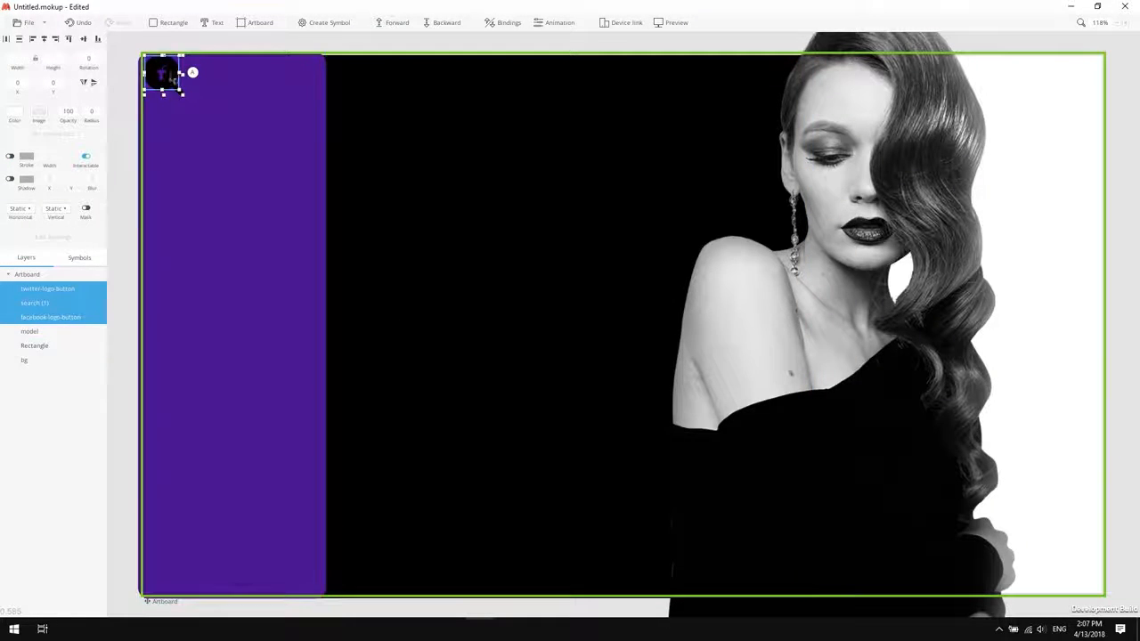
Move the imported icons onto the white area beside the model and separate them, with the Facebook icon right of the Twitter icon.
drag(167, 76, 1054, 327)
click(1067, 430)
drag(1062, 392, 1102, 326)
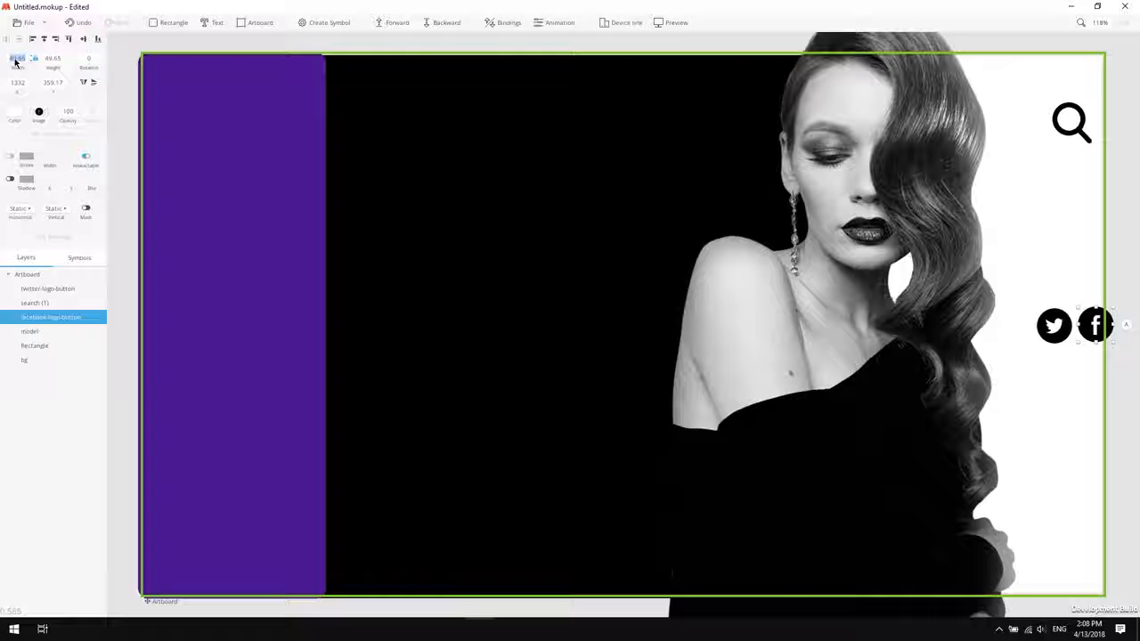
Resize the Facebook and Twitter icons to 30 wide each, keeping their proportions.
text(30)
key(Return)
click(1052, 333)
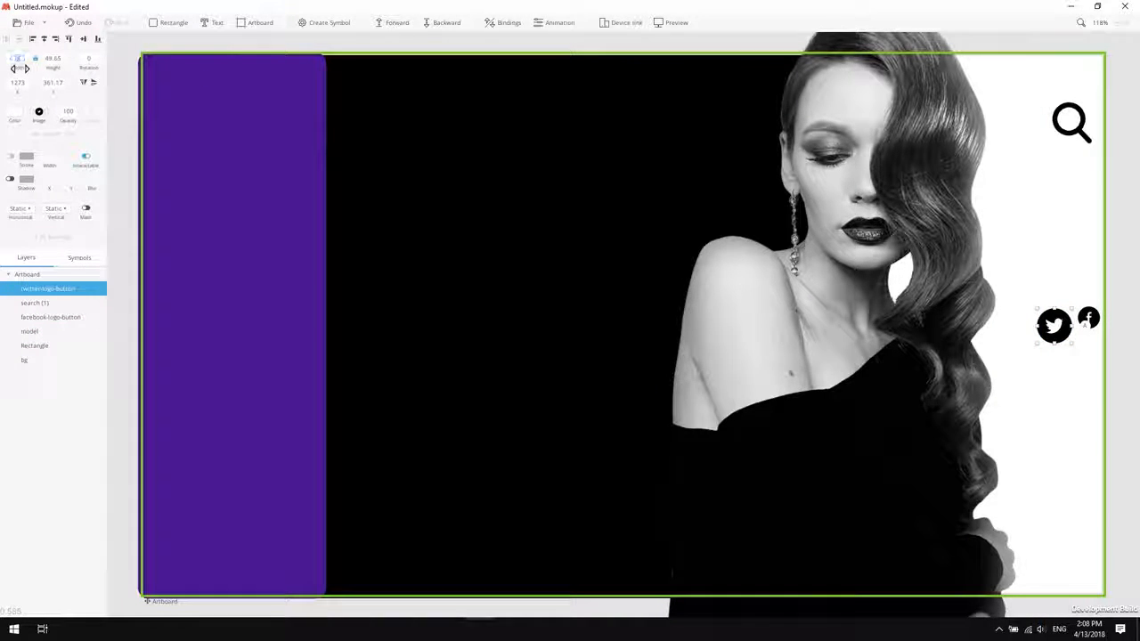
text(30)
key(Return)
Move the Twitter and Facebook icons side by side into the artboard's lower right corner.
click(1089, 318)
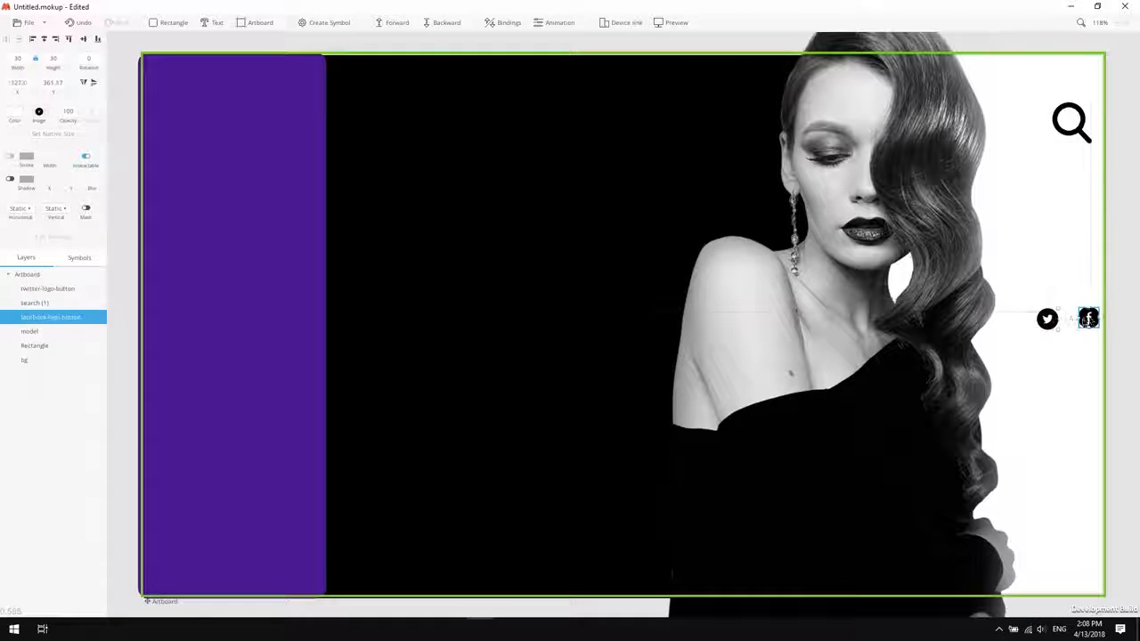
drag(1088, 318, 1049, 568)
shift+click(1054, 327)
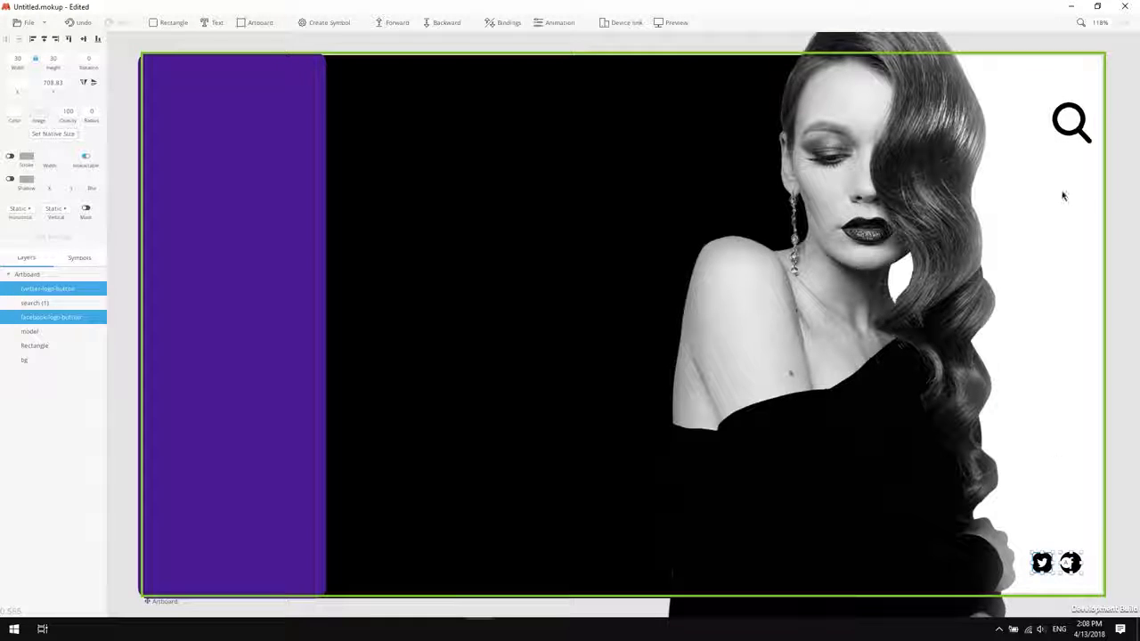
Set the search icon's width to 30 and move it to the artboard's upper right corner, aligned above the Facebook icon.
click(1064, 120)
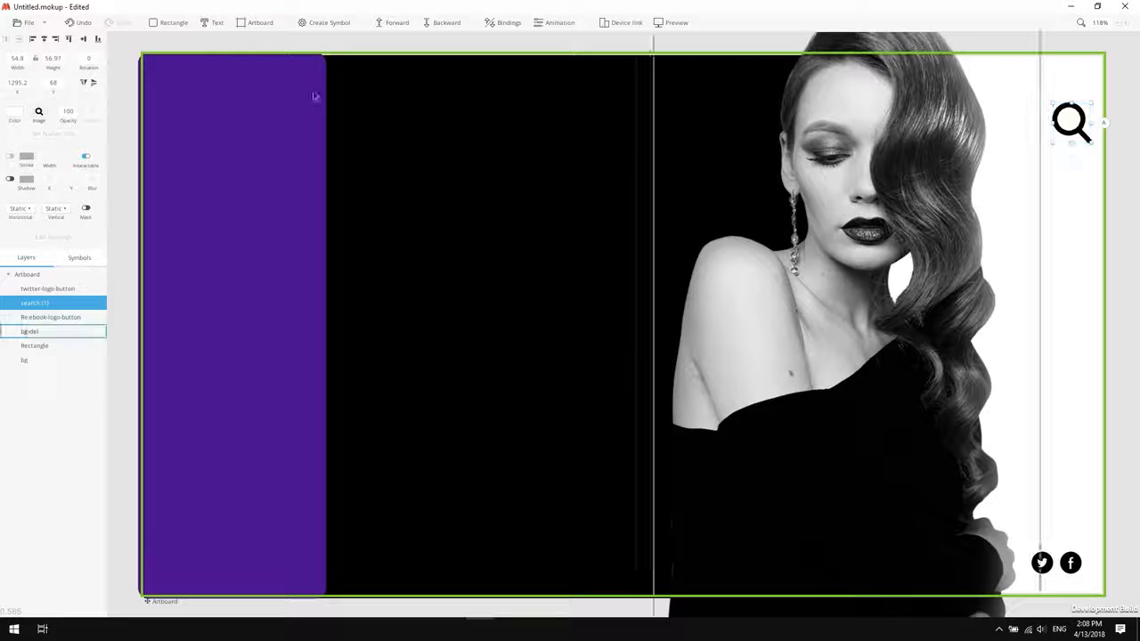
click(17, 60)
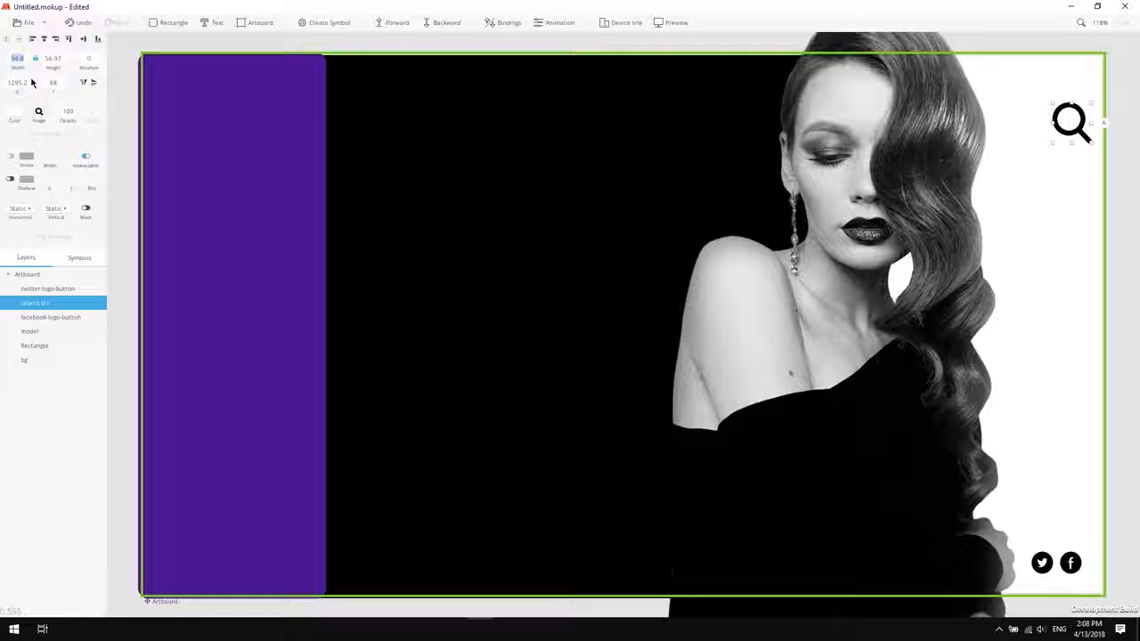
text(30)
key(Return)
drag(1060, 117, 1068, 89)
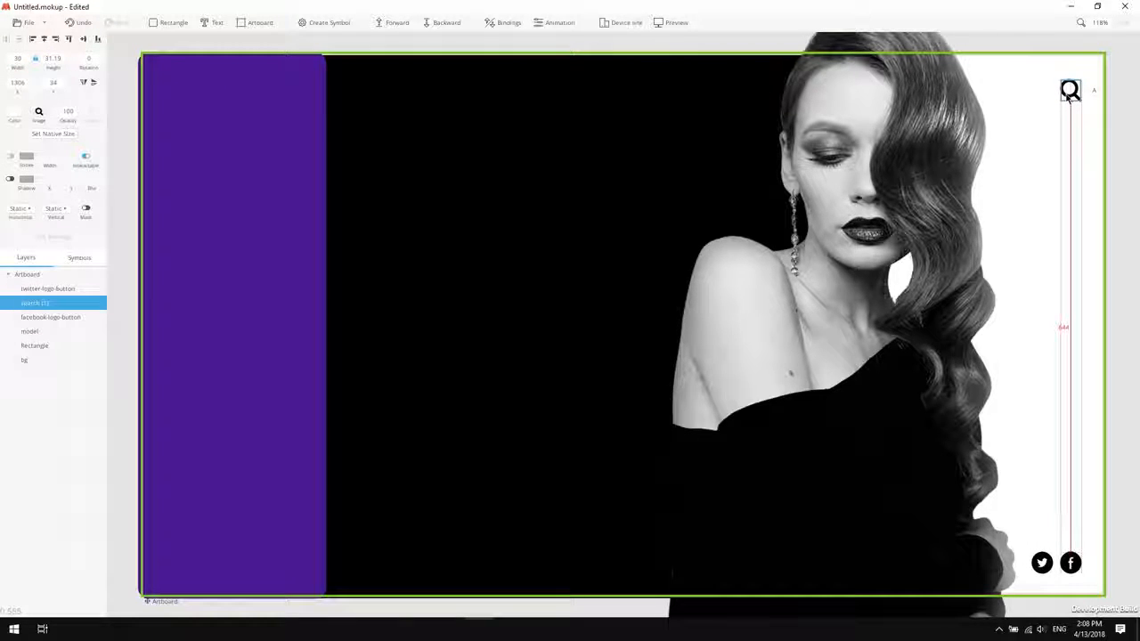
click(1051, 209)
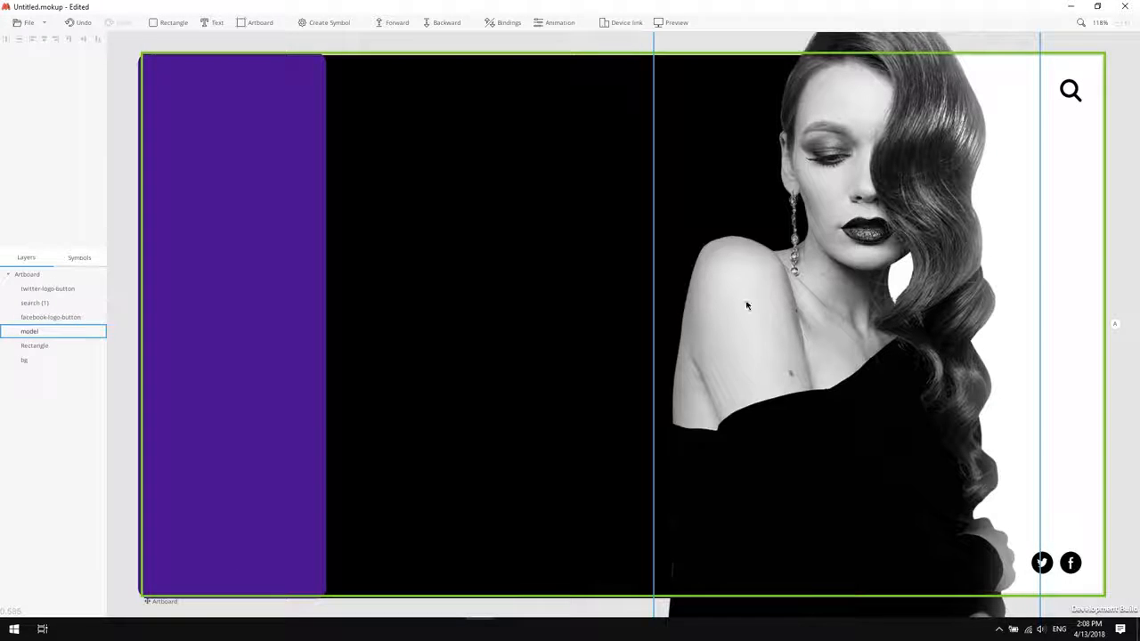
Import the image file user (1).svg from the tutorial2 folder onto the artboard.
click(26, 22)
click(52, 153)
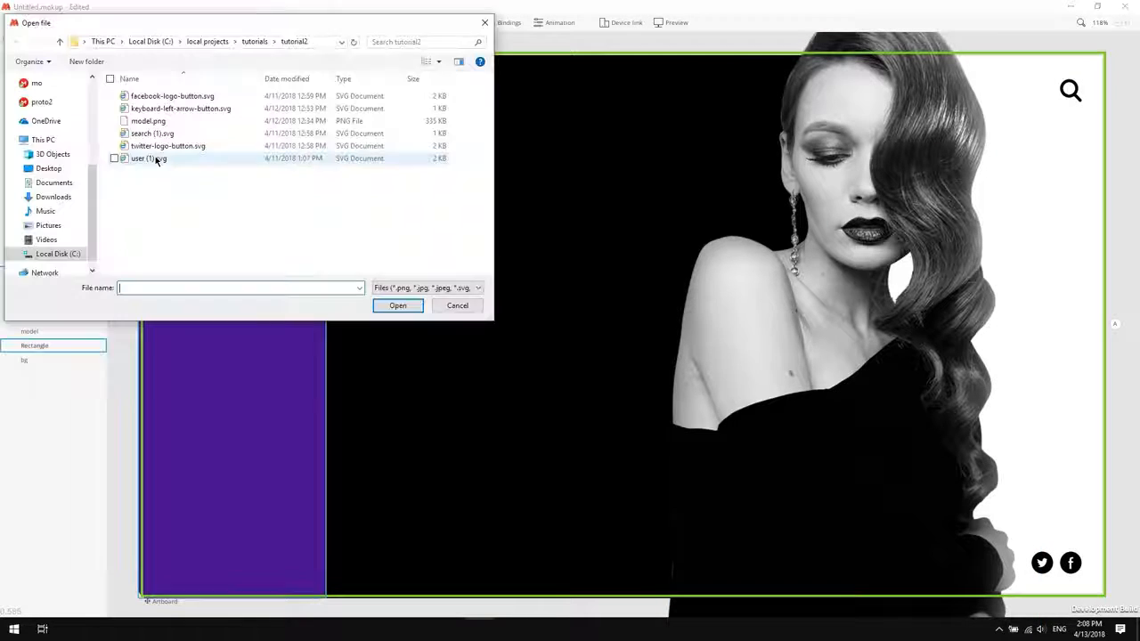
double_click(155, 158)
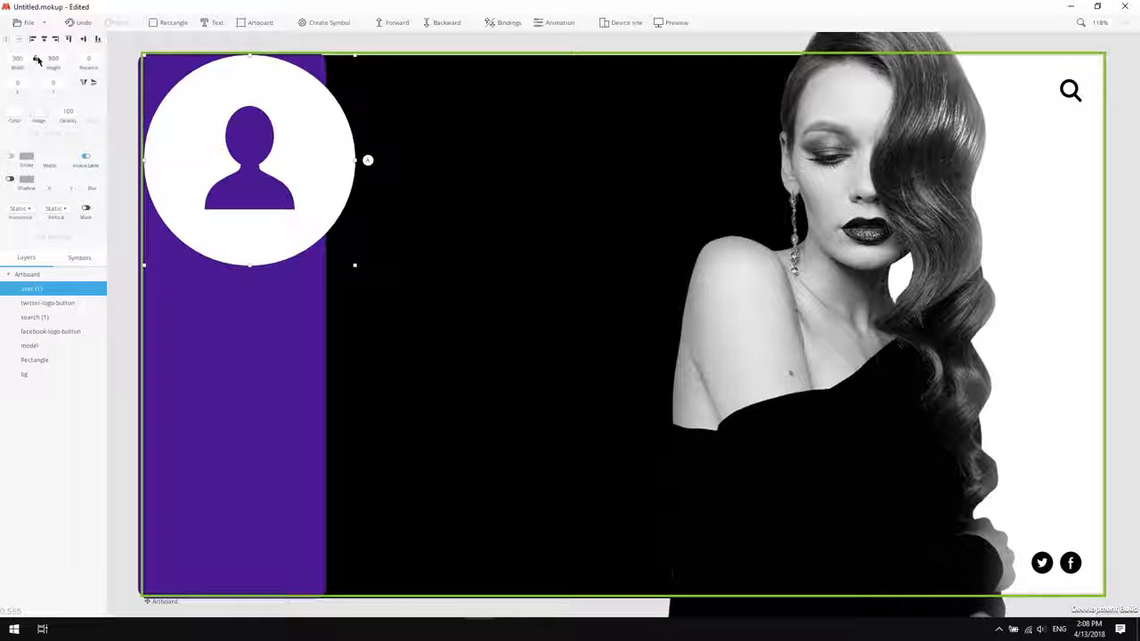
Set the user icon's width to 30 with proportions locked and move it into the purple panel's upper part at X 70, Y 36.18.
click(35, 59)
click(20, 62)
text(3)
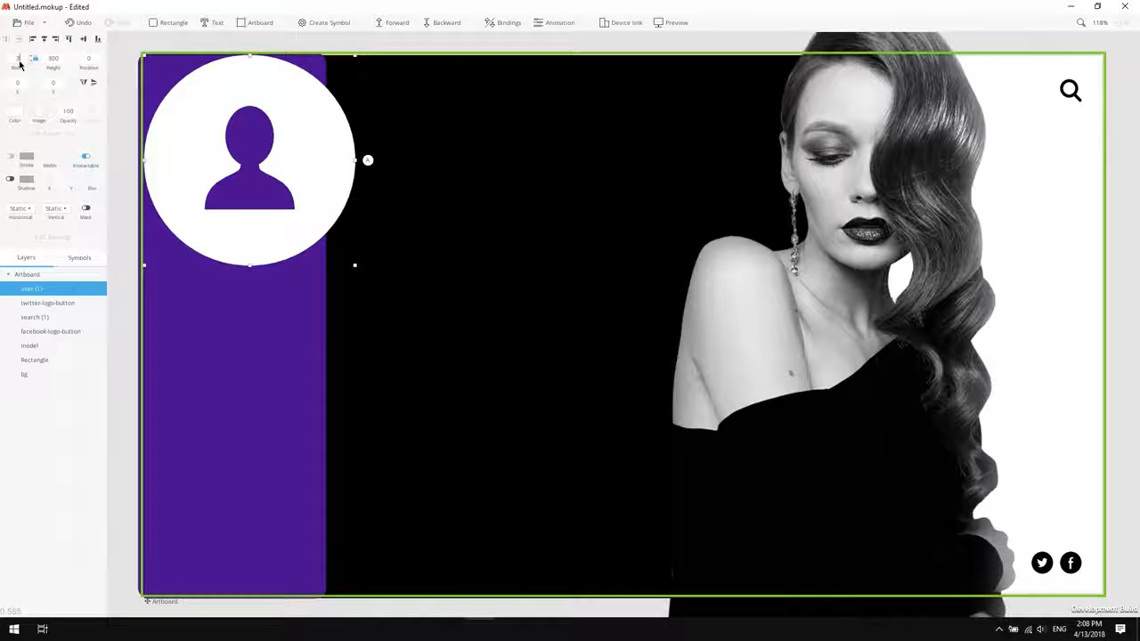
text(0)
key(Return)
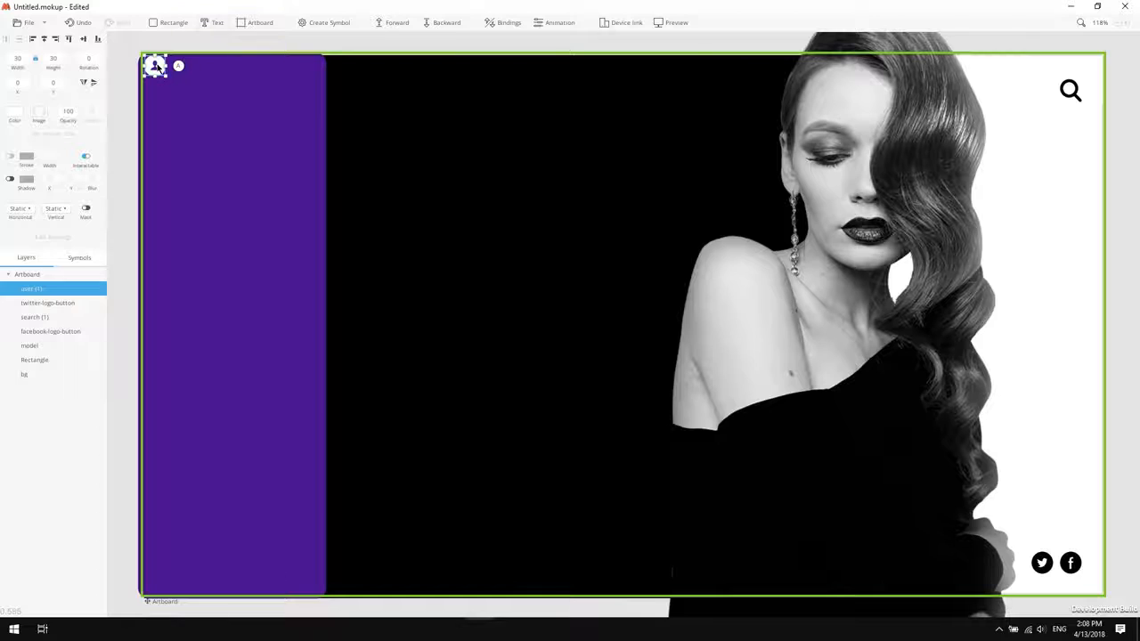
drag(156, 66, 207, 95)
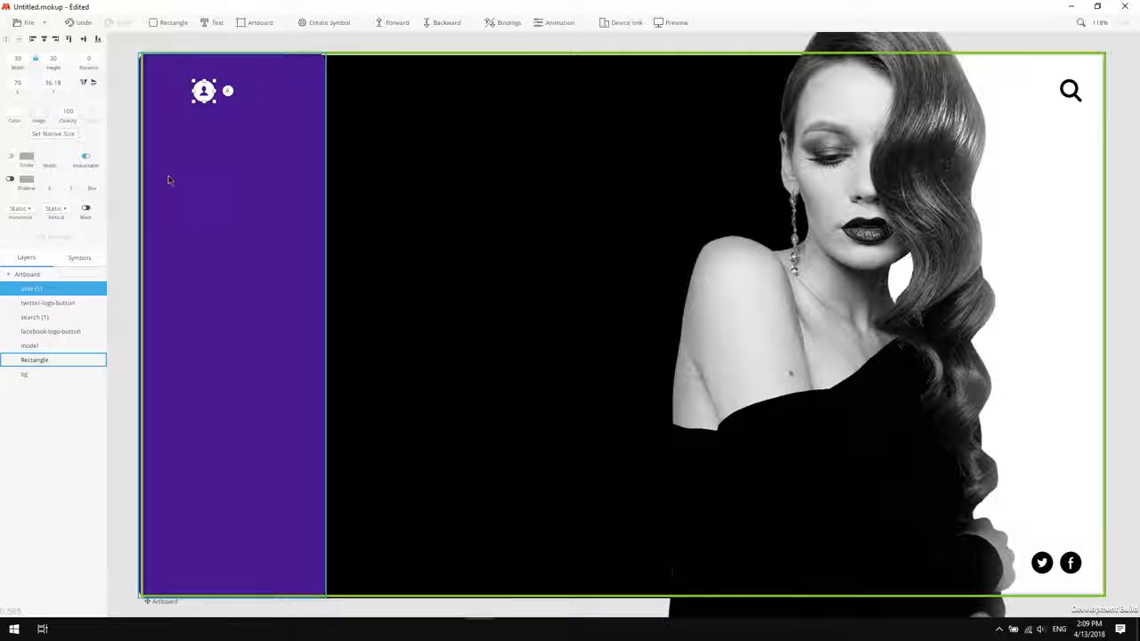
Add a text element on the purple panel below the user icon and format it as white bold Roboto, size 15.
click(206, 23)
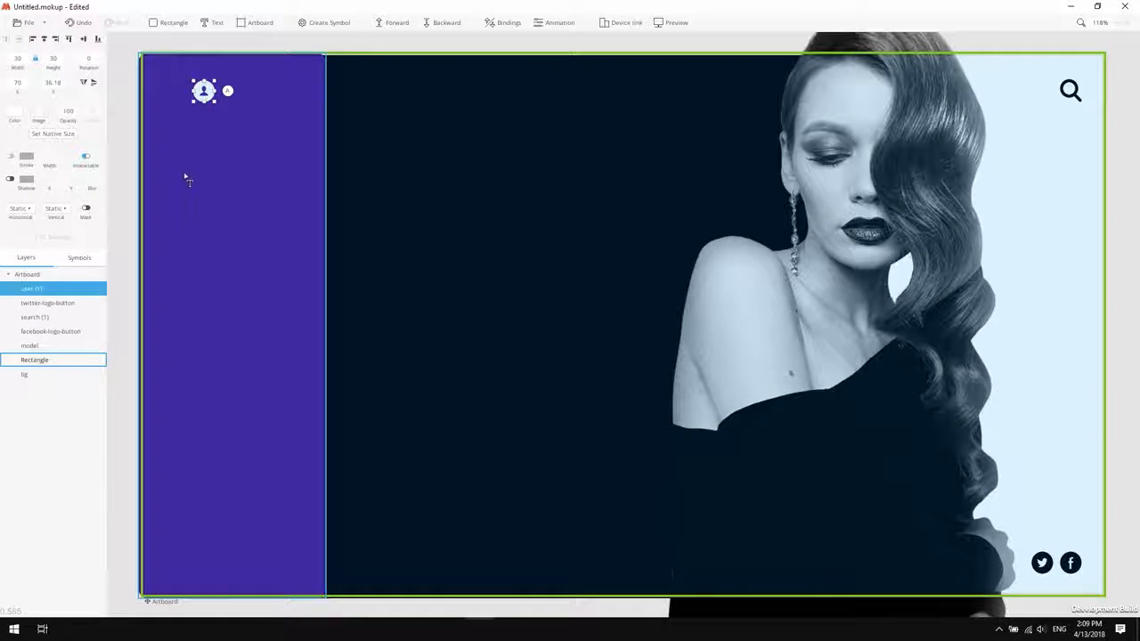
click(181, 170)
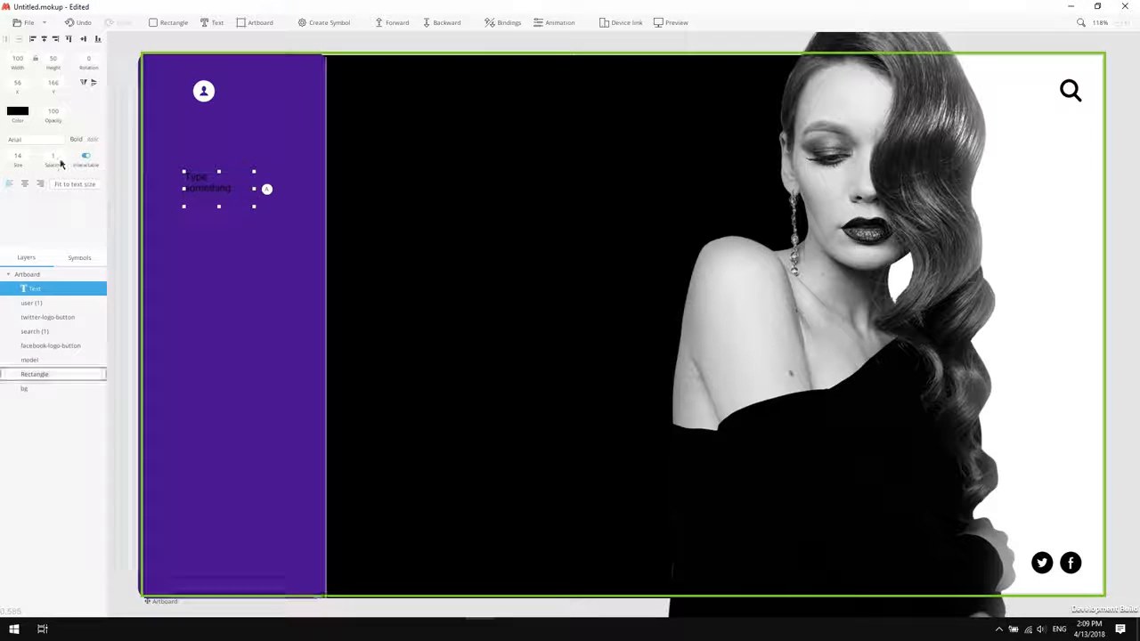
click(26, 142)
text(robo)
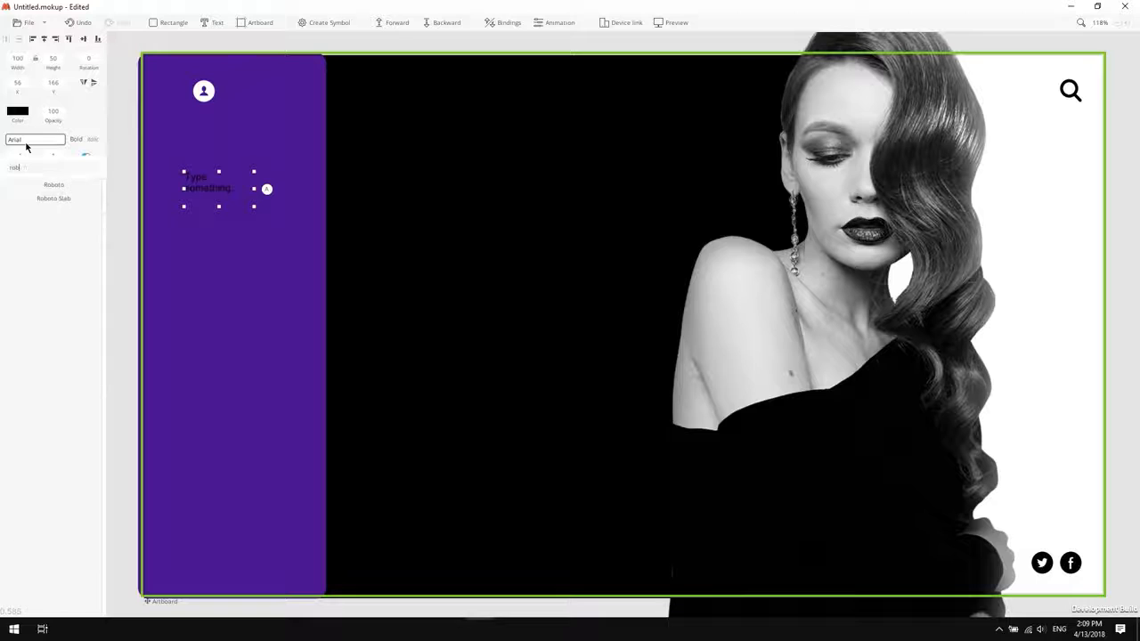
click(48, 186)
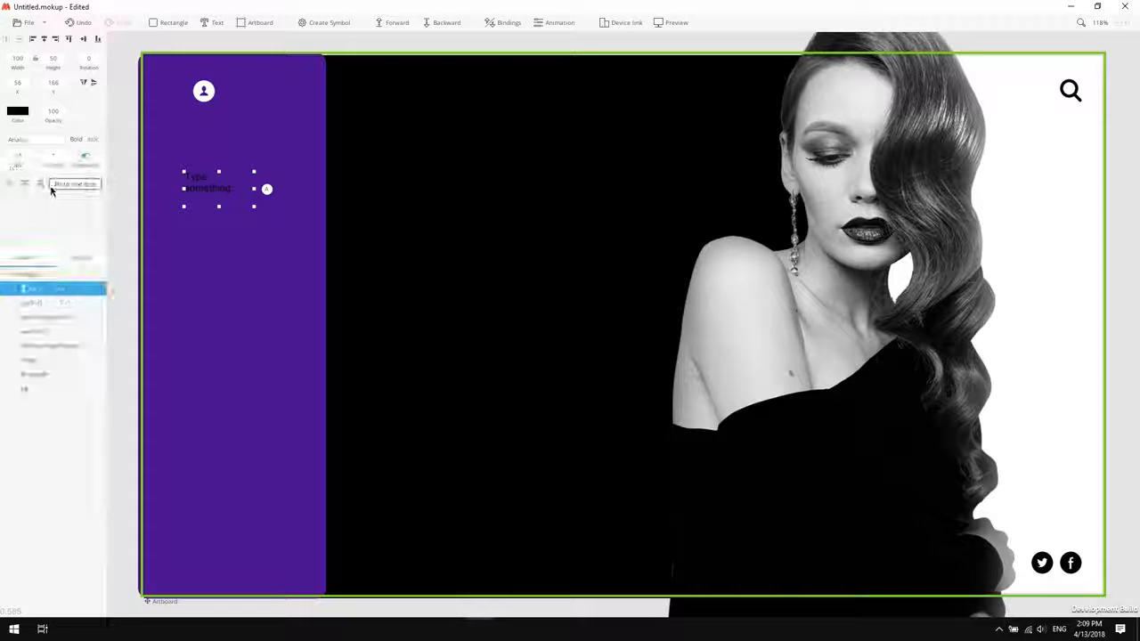
click(77, 141)
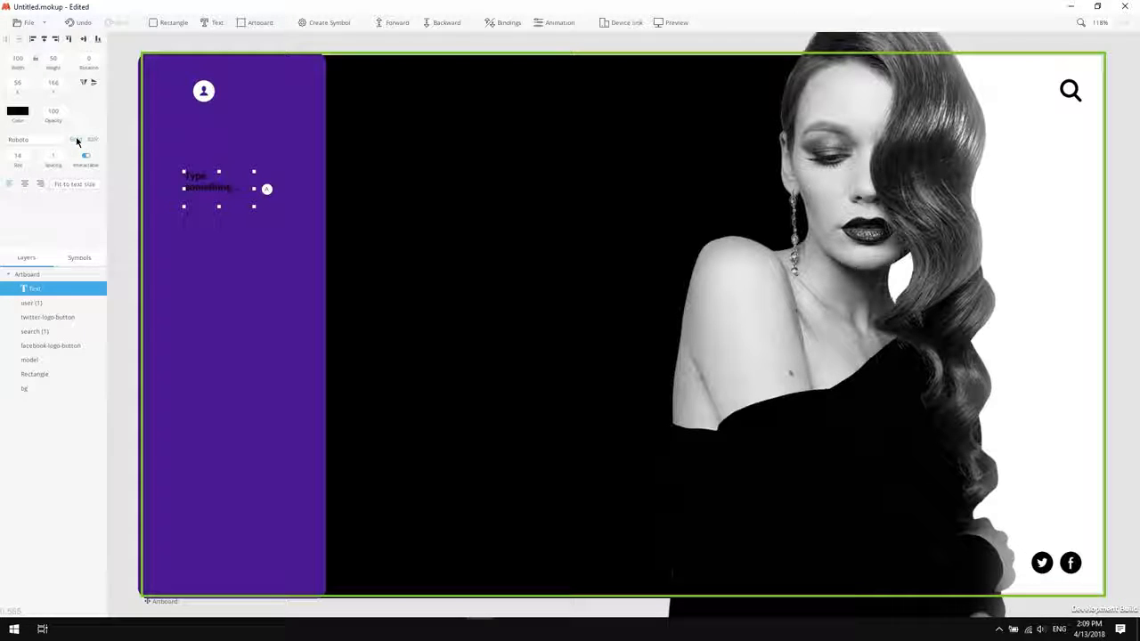
click(20, 156)
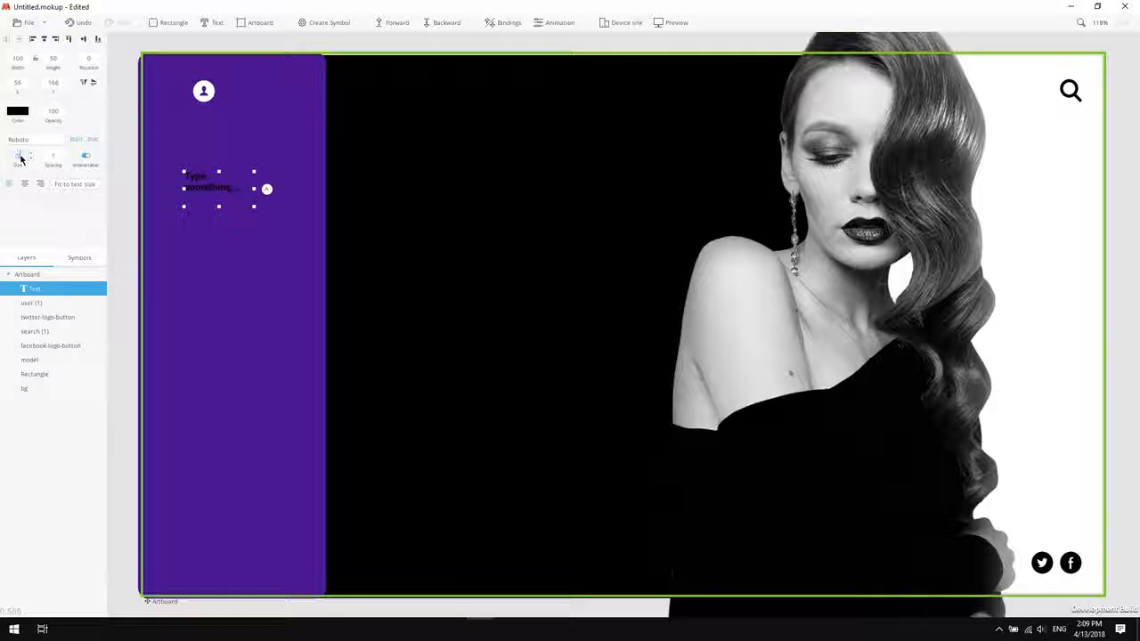
scroll(21, 158, up, 1)
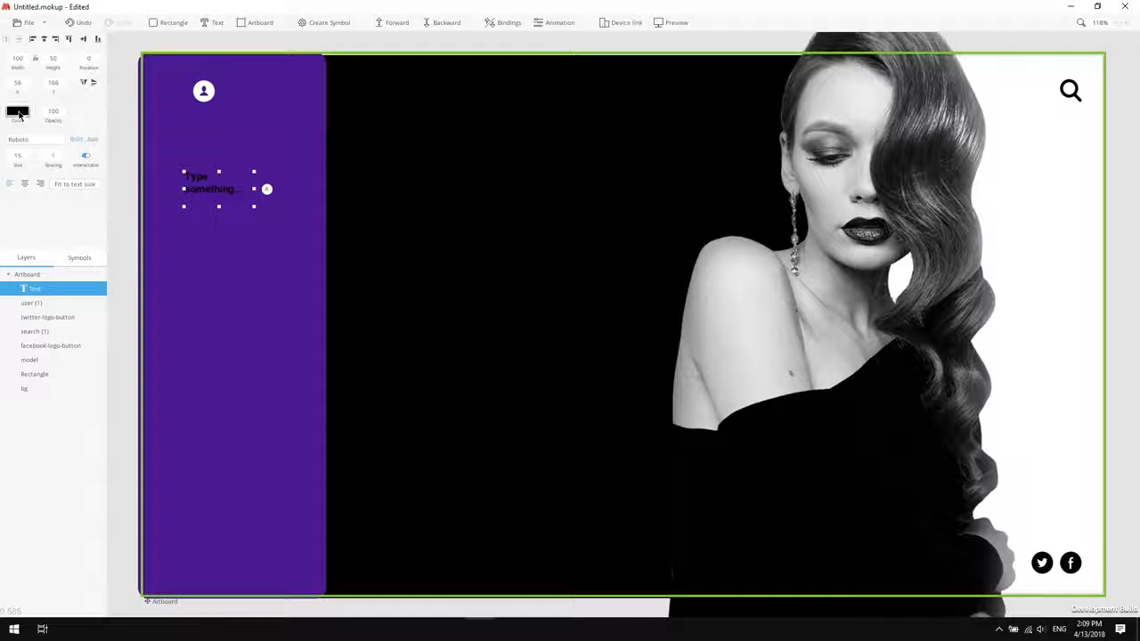
click(18, 114)
click(102, 203)
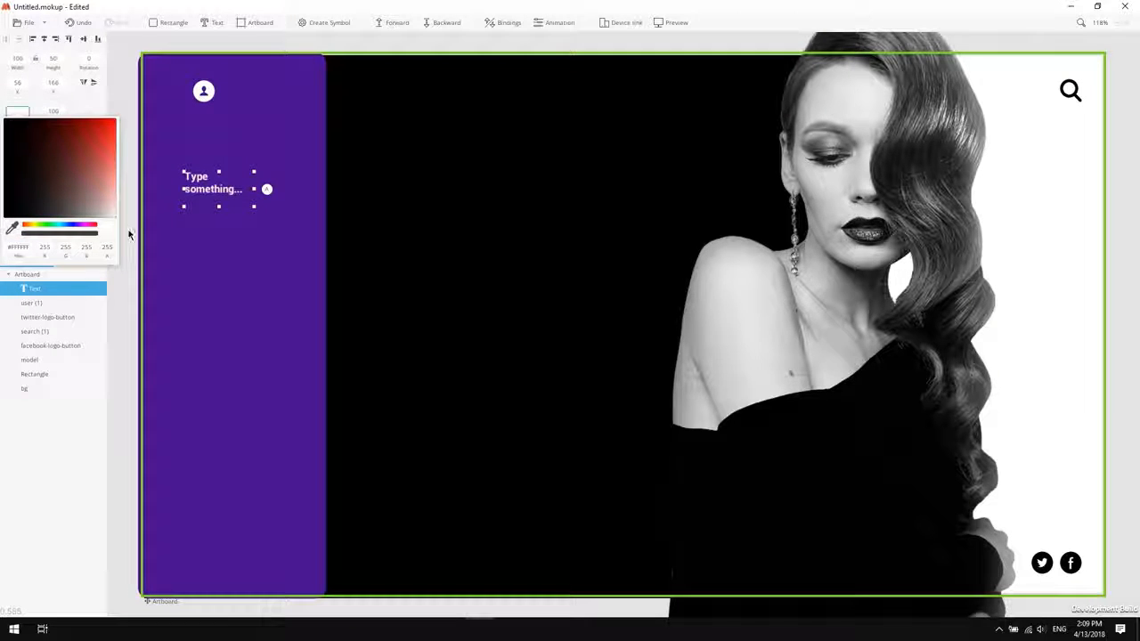
Change the new text to HISTORY, fit its box to the text, and place it at X 70, Y 280.
click(213, 190)
double_click(214, 190)
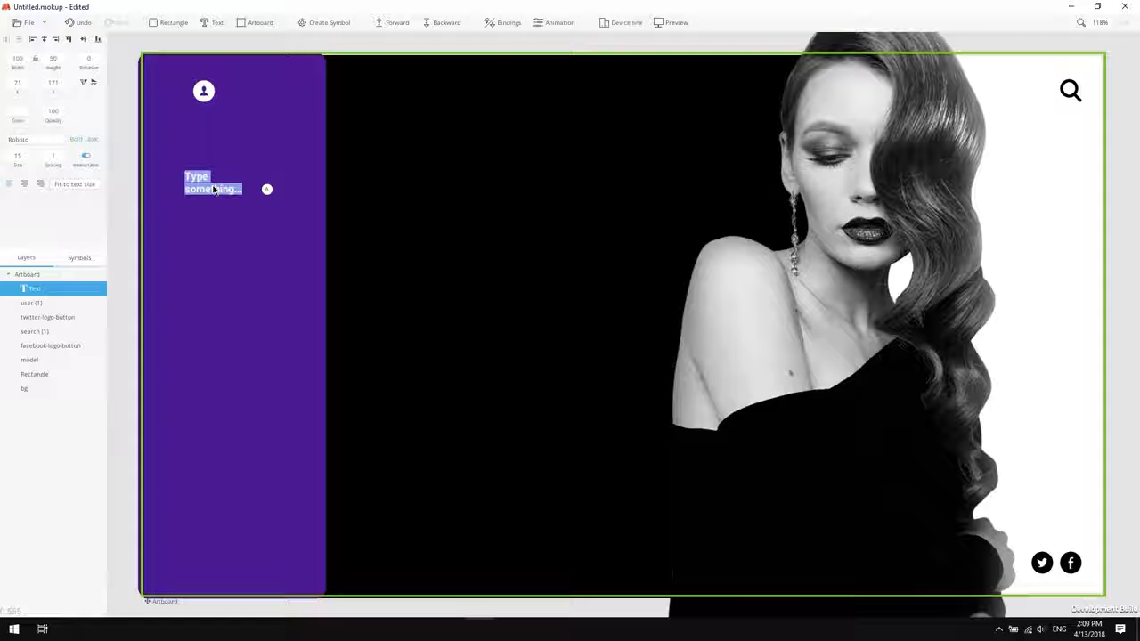
text(HISTOR)
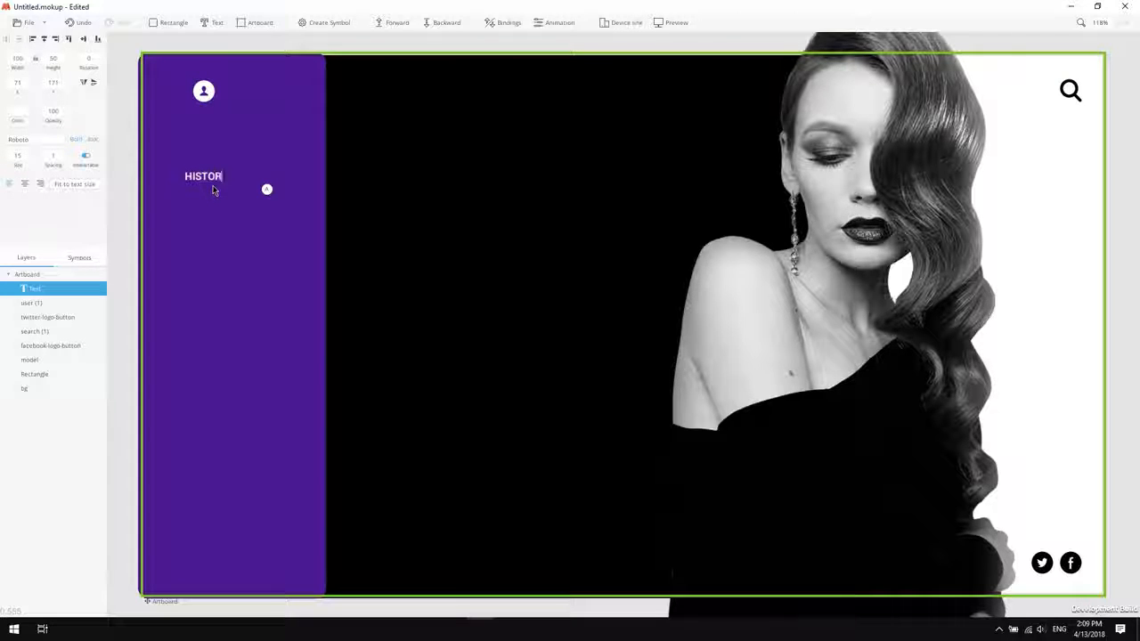
text(Y)
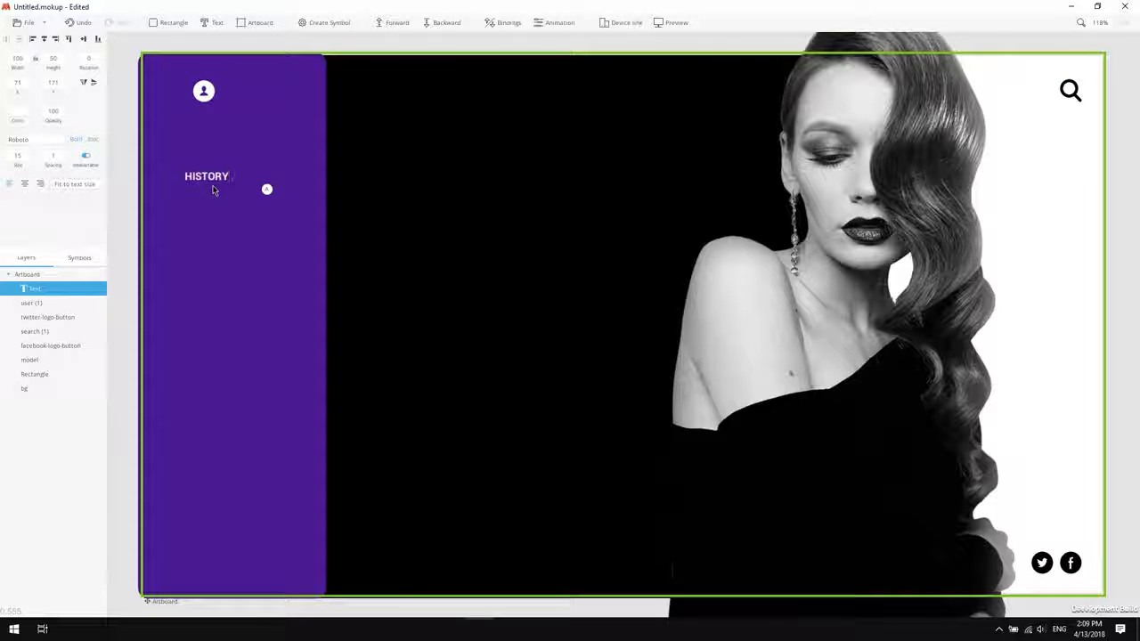
click(133, 185)
click(203, 178)
click(93, 185)
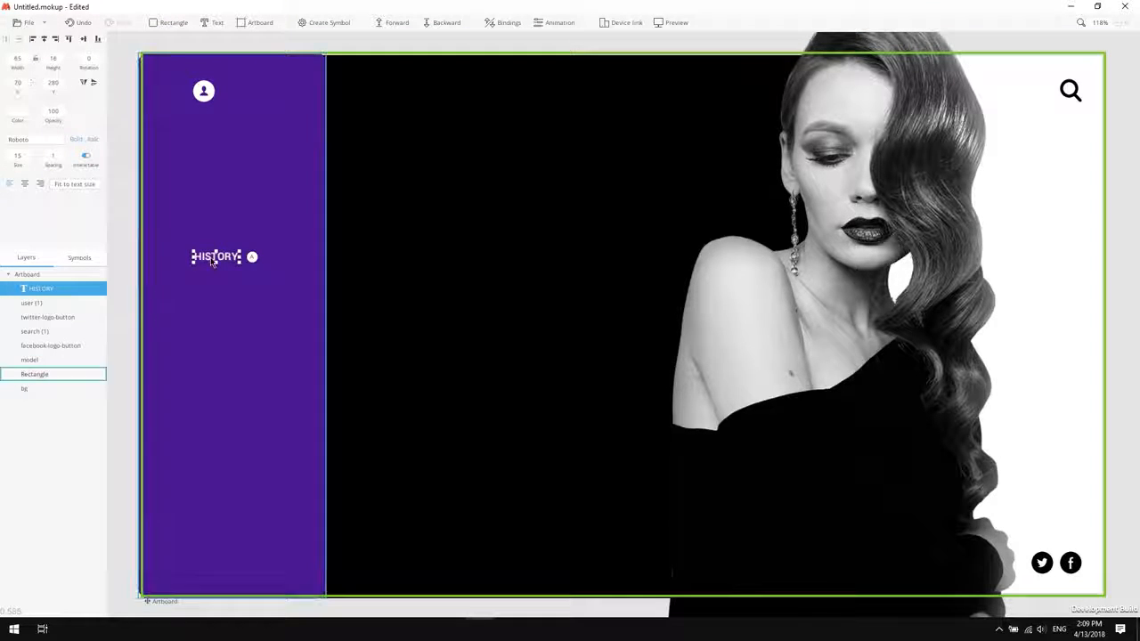
Duplicate the HISTORY label to X 70, Y 340, change the copy's text to TEAM and rename its layer team.
key(ctrl+d)
drag(213, 260, 210, 302)
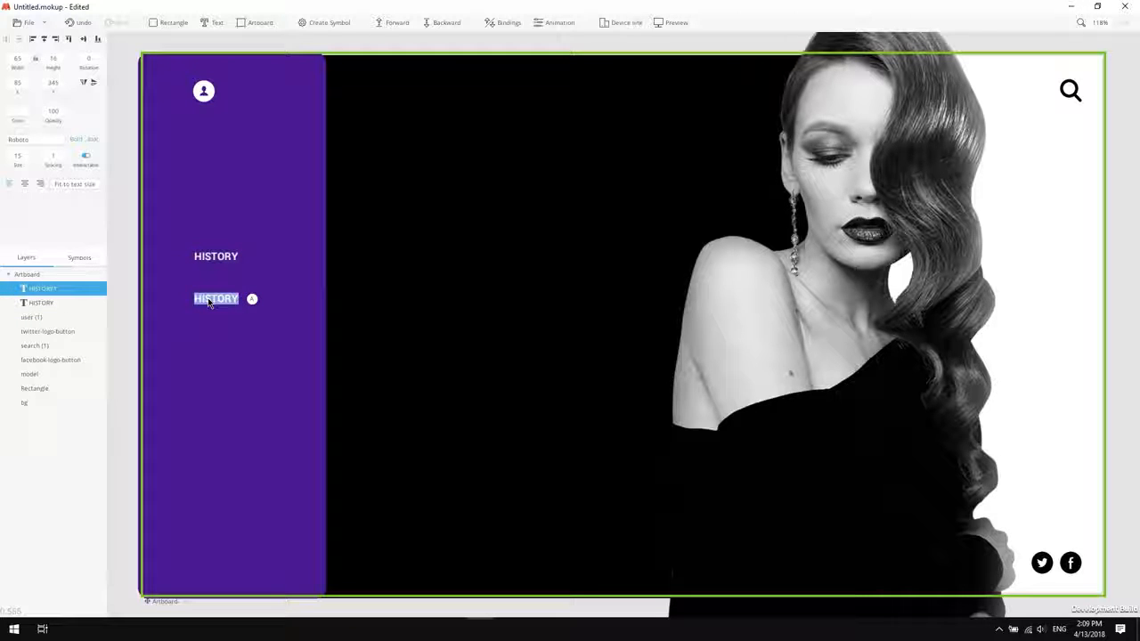
text(TEA)
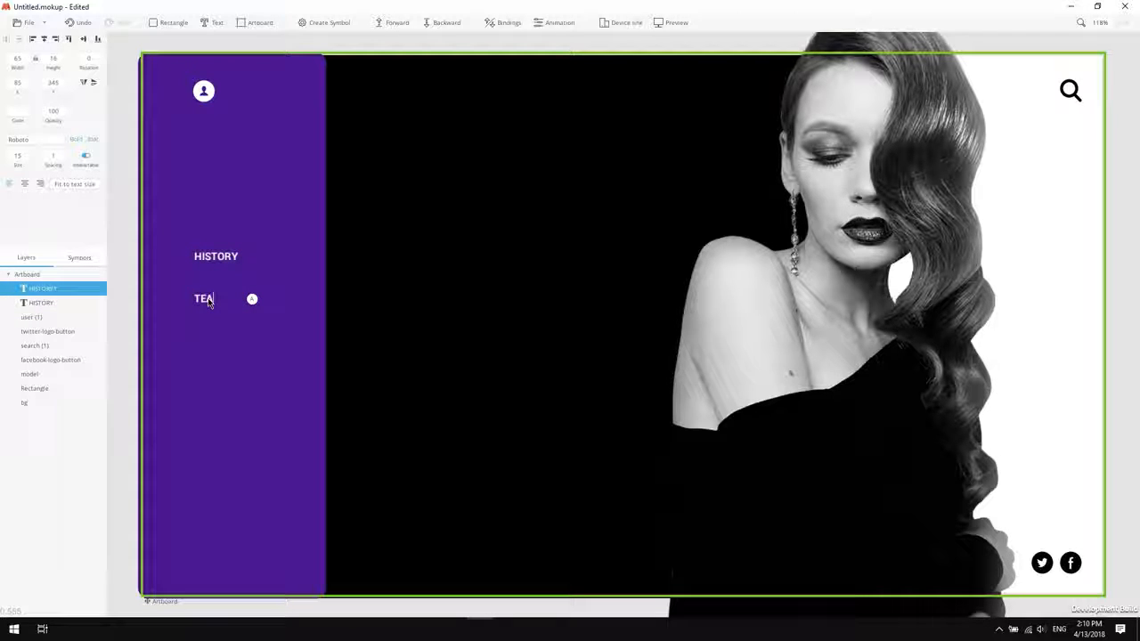
text(M)
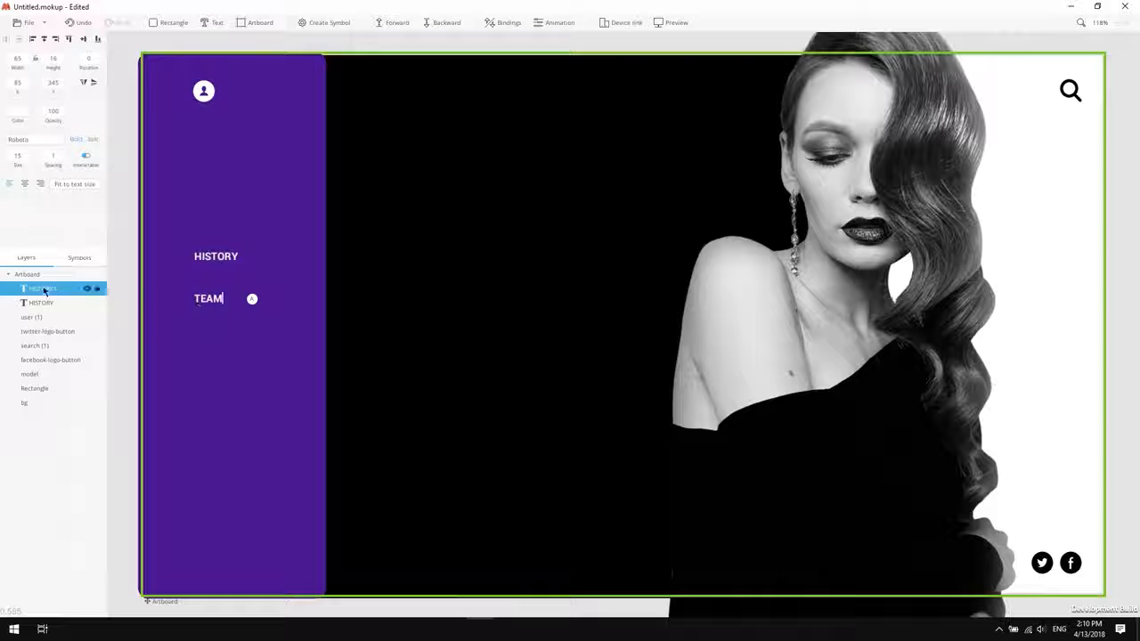
click(44, 292)
text(team)
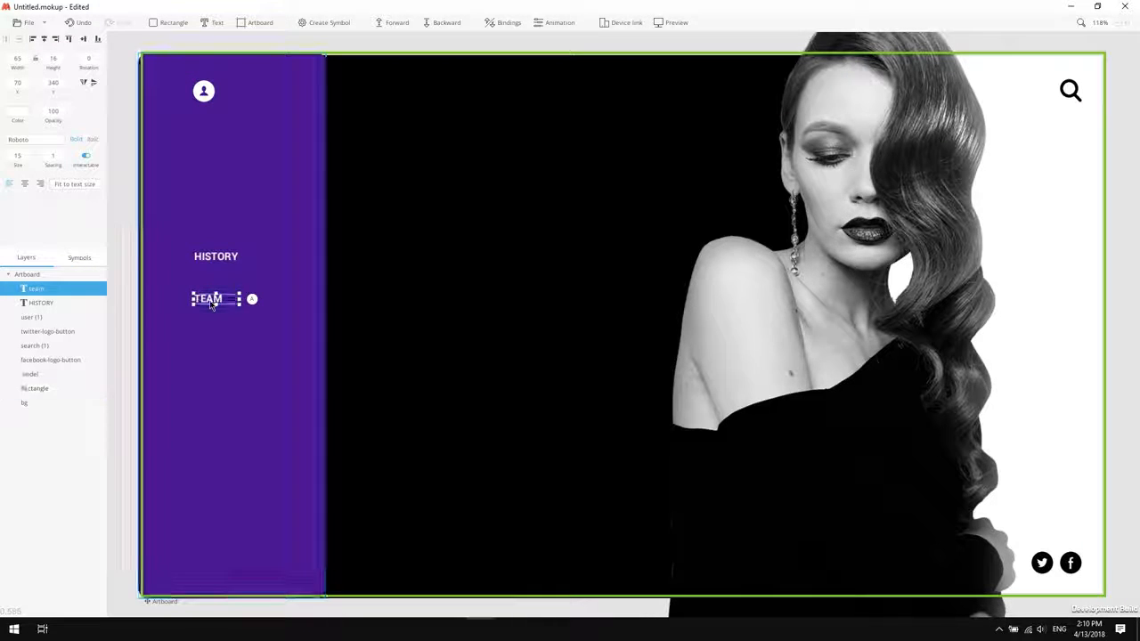
Duplicate the TEAM label and move the copy straight down to Y 400.
key(ctrl+d)
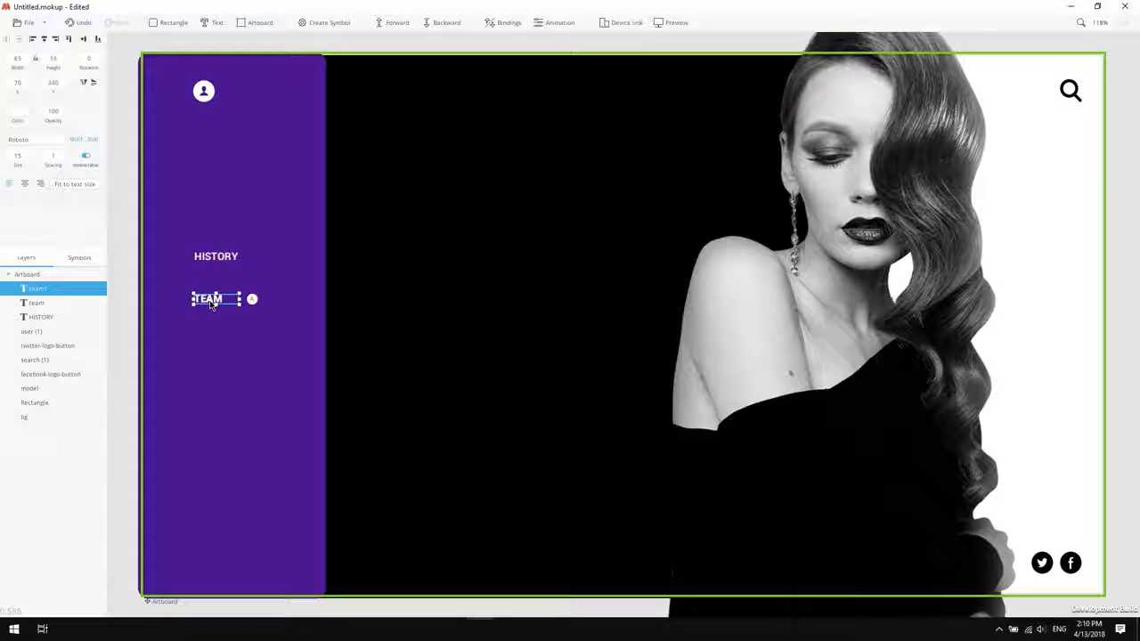
key(shift+Down)
key(shift+Down)
key(shift+Down)
key(shift+Down)
key(shift+Down)
key(shift+Down)
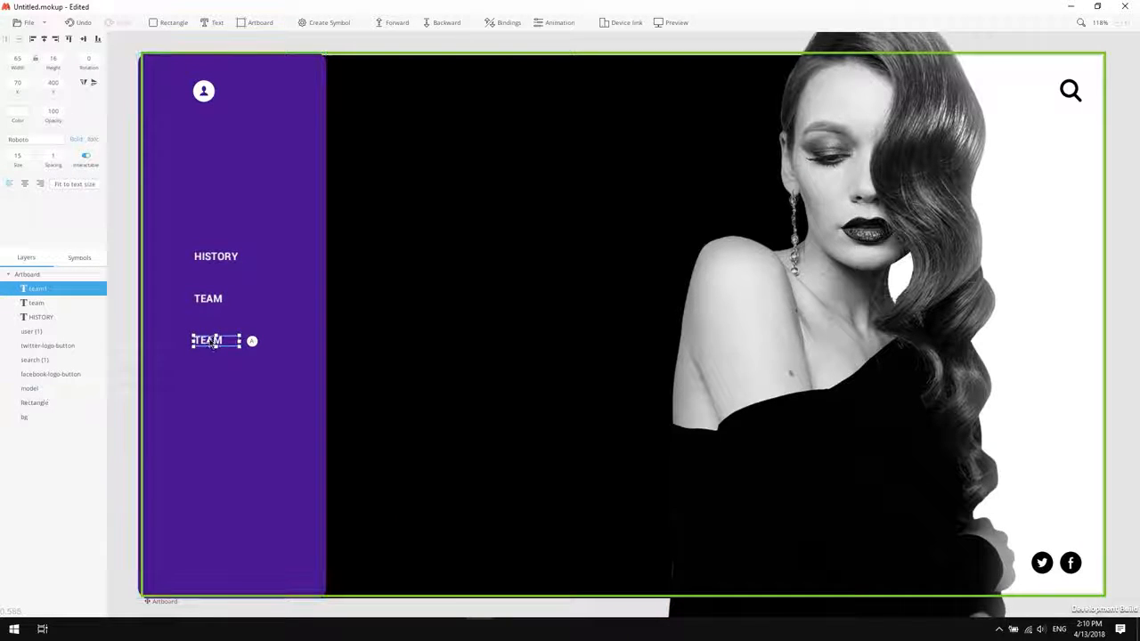
Change the lower TEAM copy's text to SERVICES and fit its box to the text size.
double_click(210, 342)
text(SER)
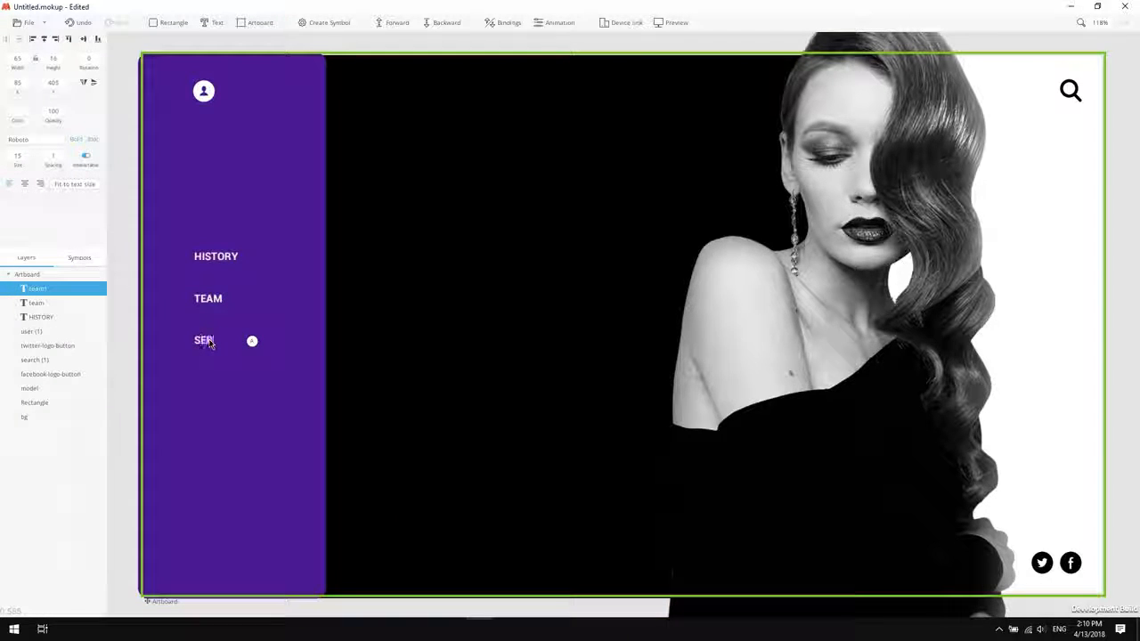
text(V)
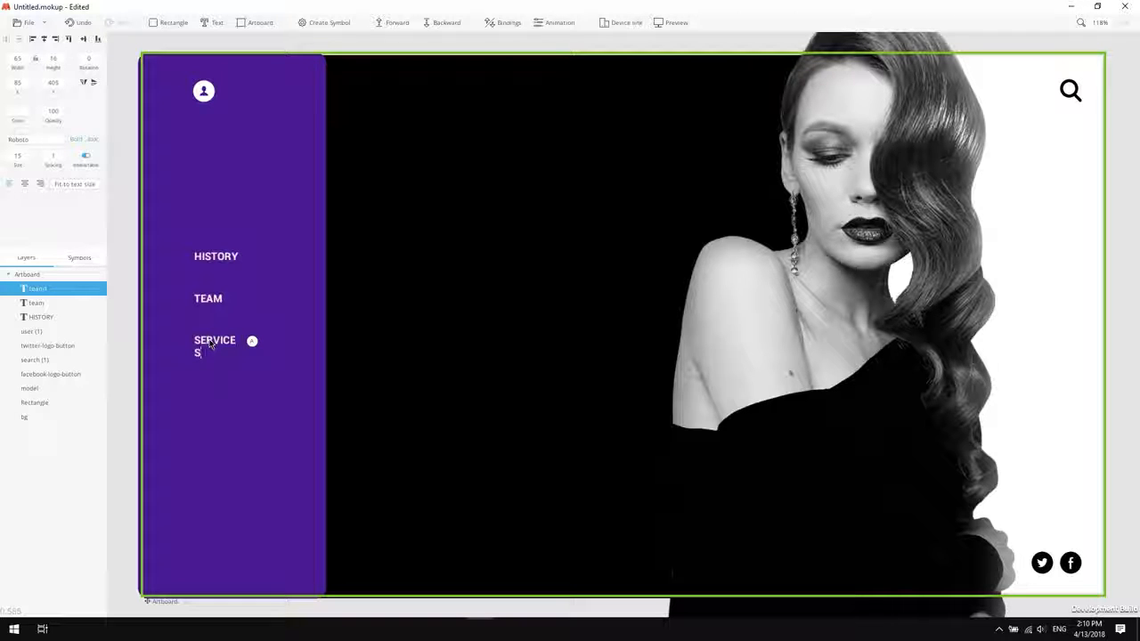
text(ICES)
click(75, 184)
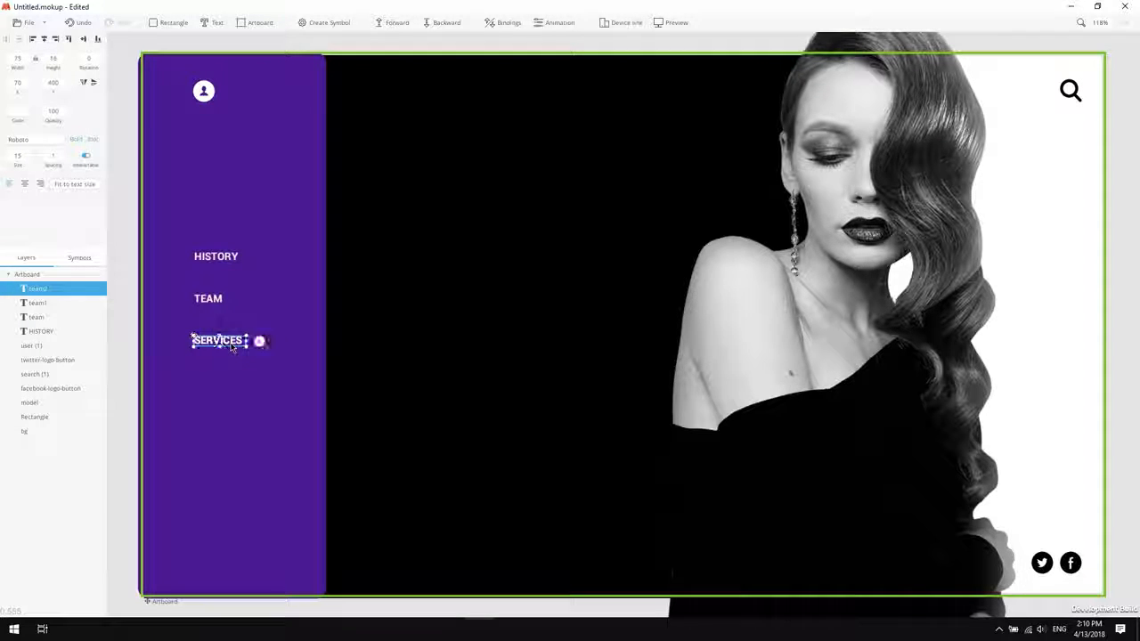
Duplicate the SERVICES label straight down to Y 460 and change the copy's text to CONTACTS.
key(ctrl+d)
key(shift+Down)
key(shift+Down)
key(shift+Down)
key(shift+Down)
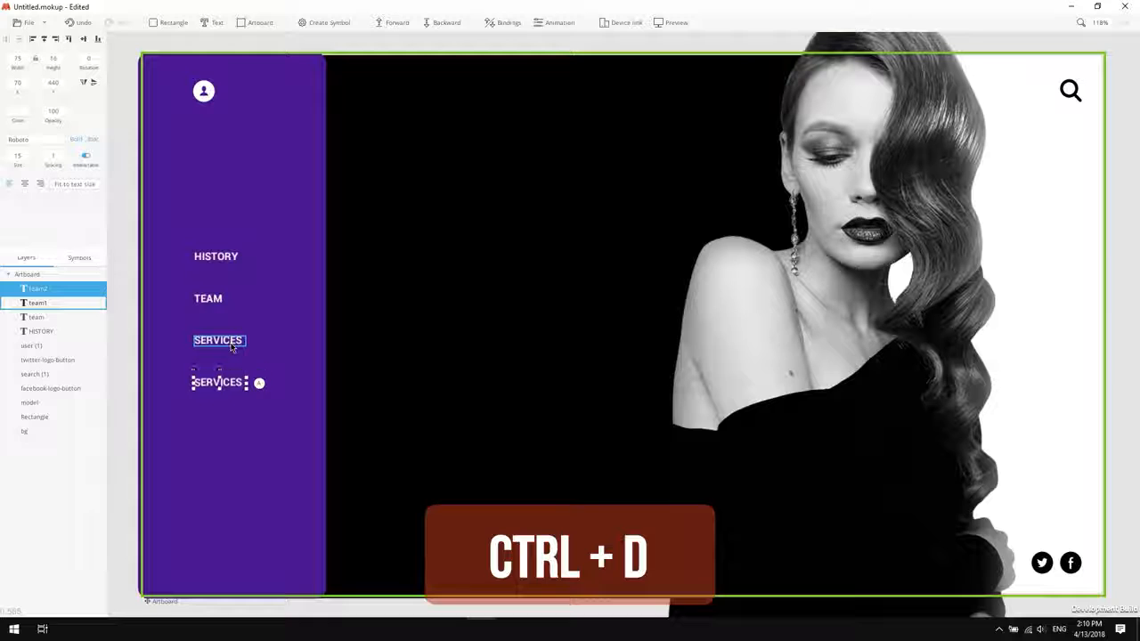
double_click(225, 384)
text(CON)
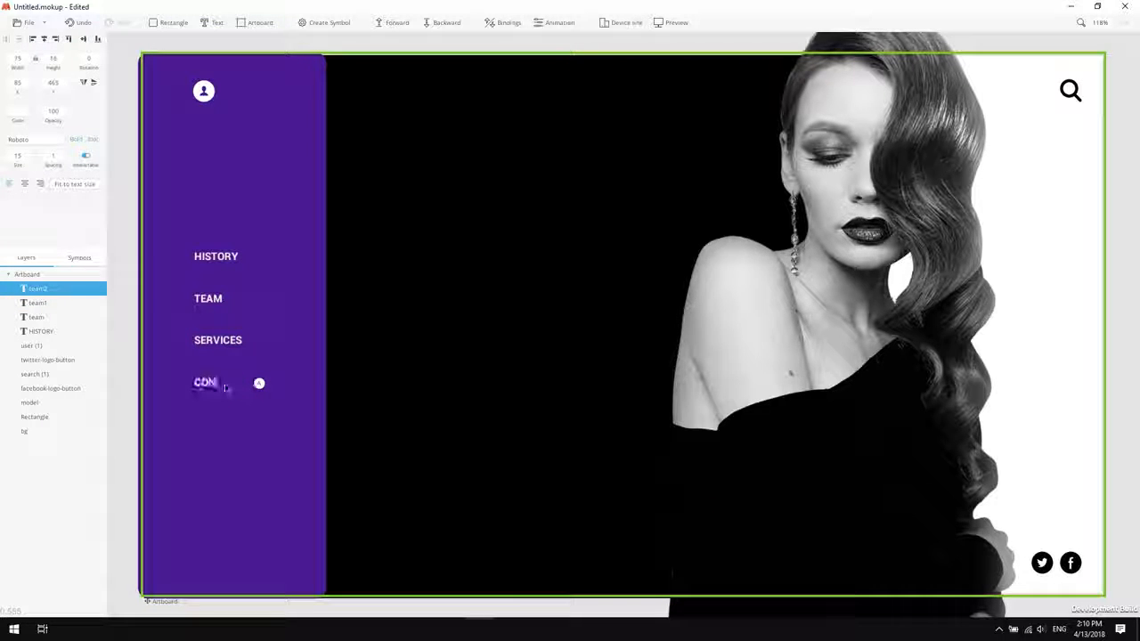
text(TACTS)
Rename the layers of the SERVICES and CONTACTS labels to services and contacts.
click(49, 305)
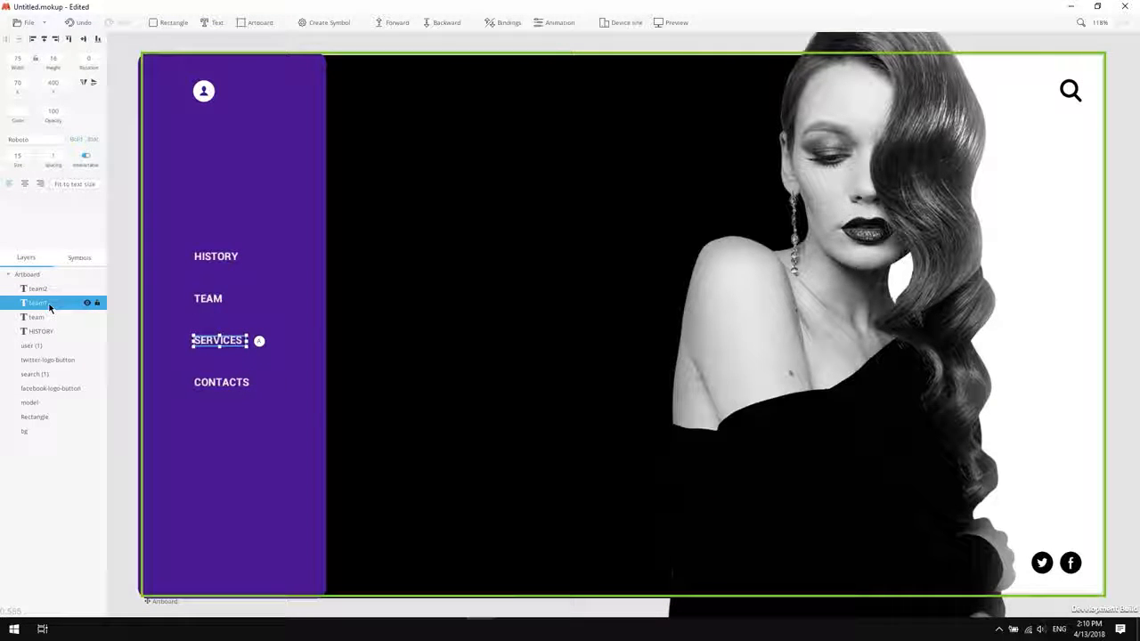
key(BackSpace)
click(44, 289)
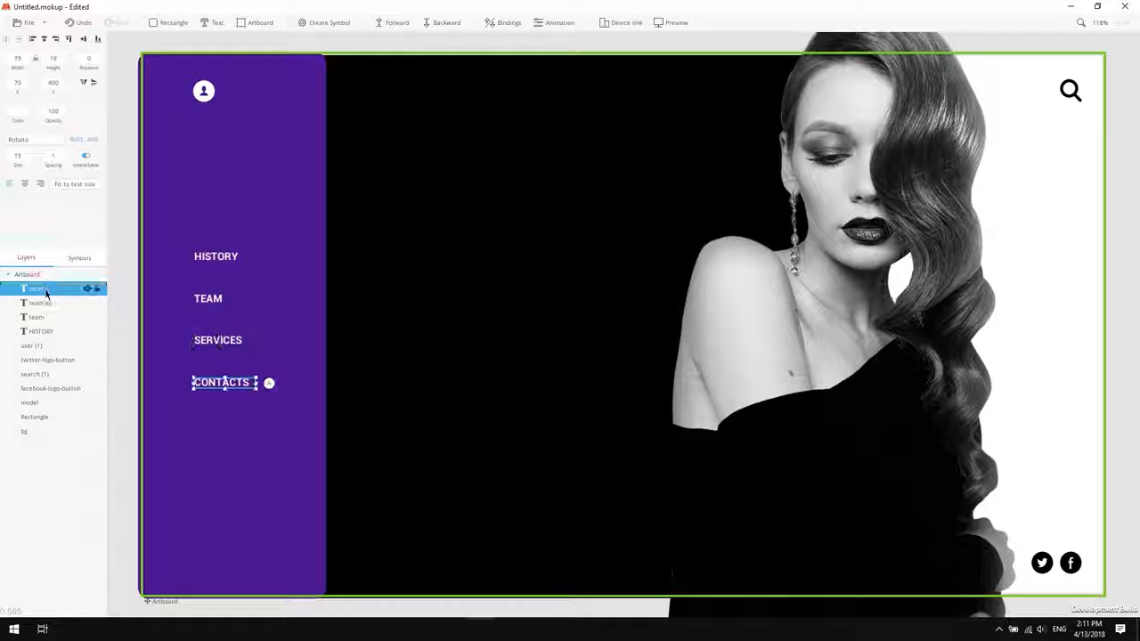
text(contacts)
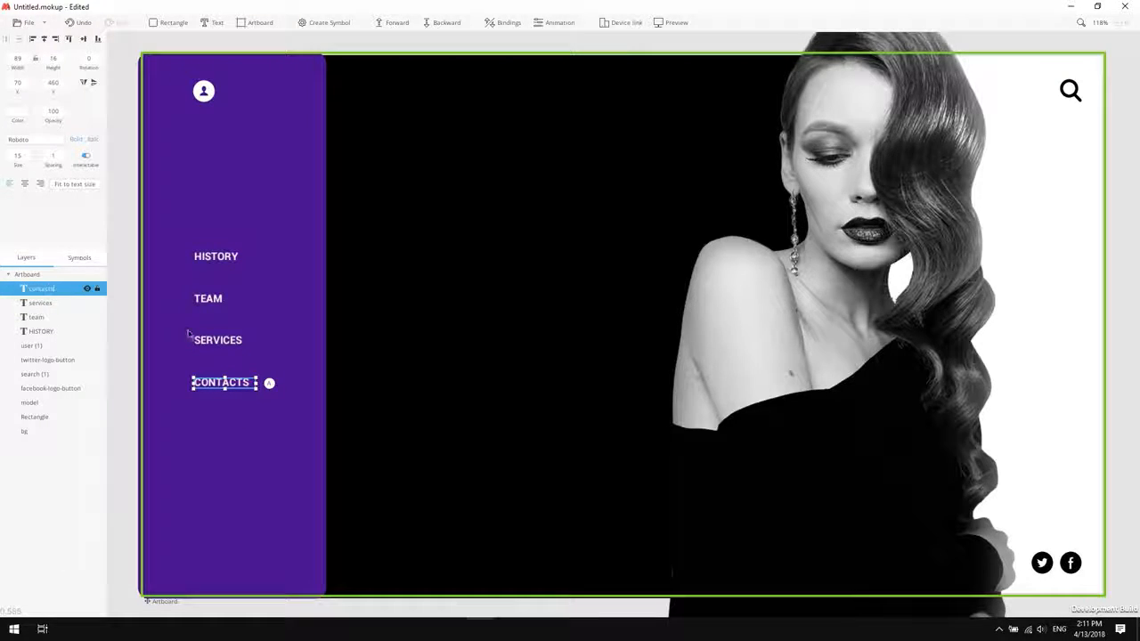
Group the HISTORY, TEAM, SERVICES and CONTACTS labels and name the group menuItems.
click(215, 258)
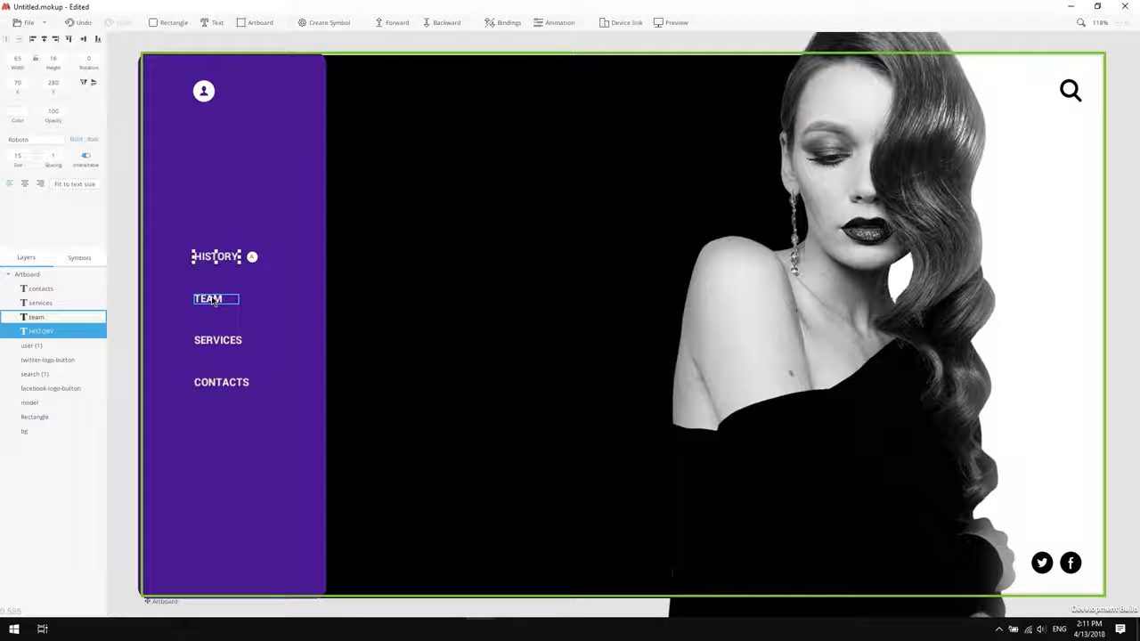
shift+click(208, 299)
shift+click(217, 340)
shift+click(219, 386)
key(ctrl+g)
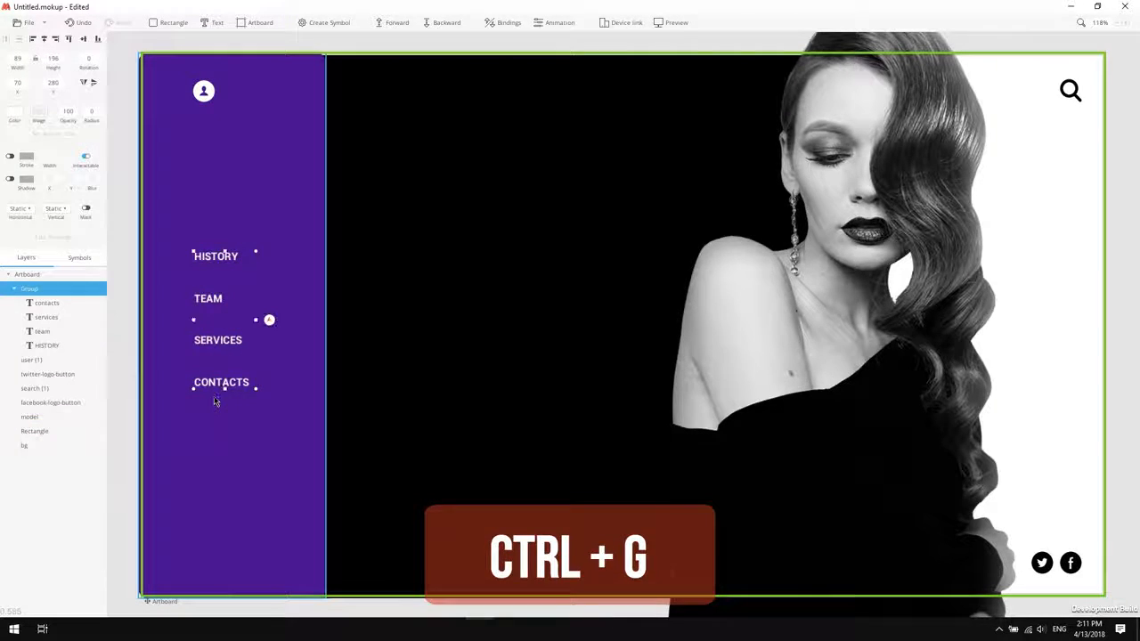
double_click(34, 291)
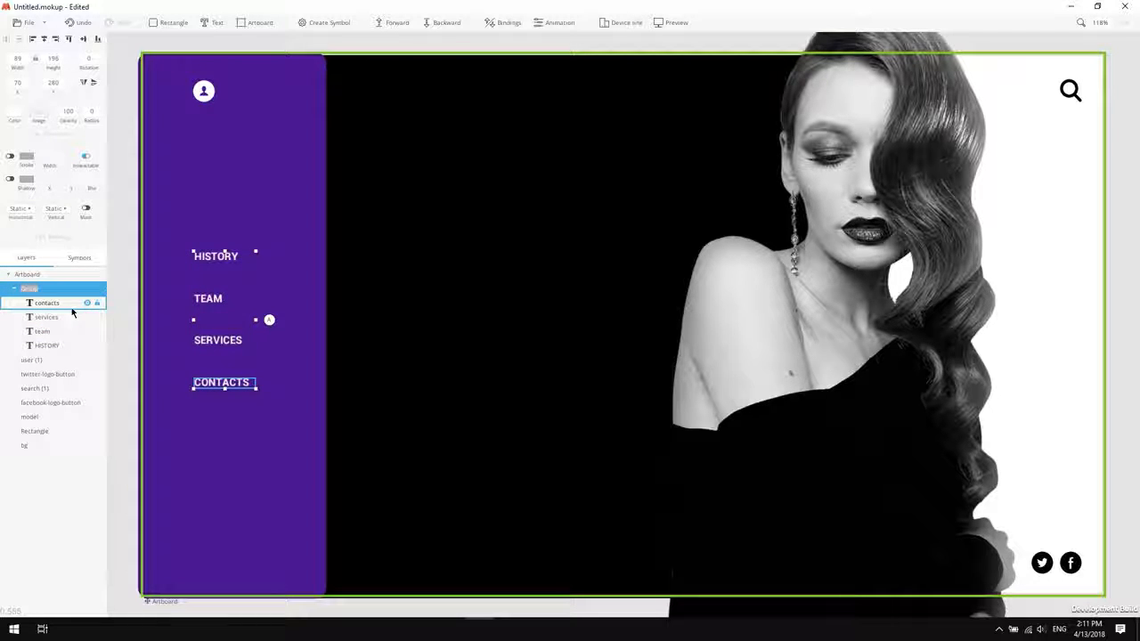
text(menuItems)
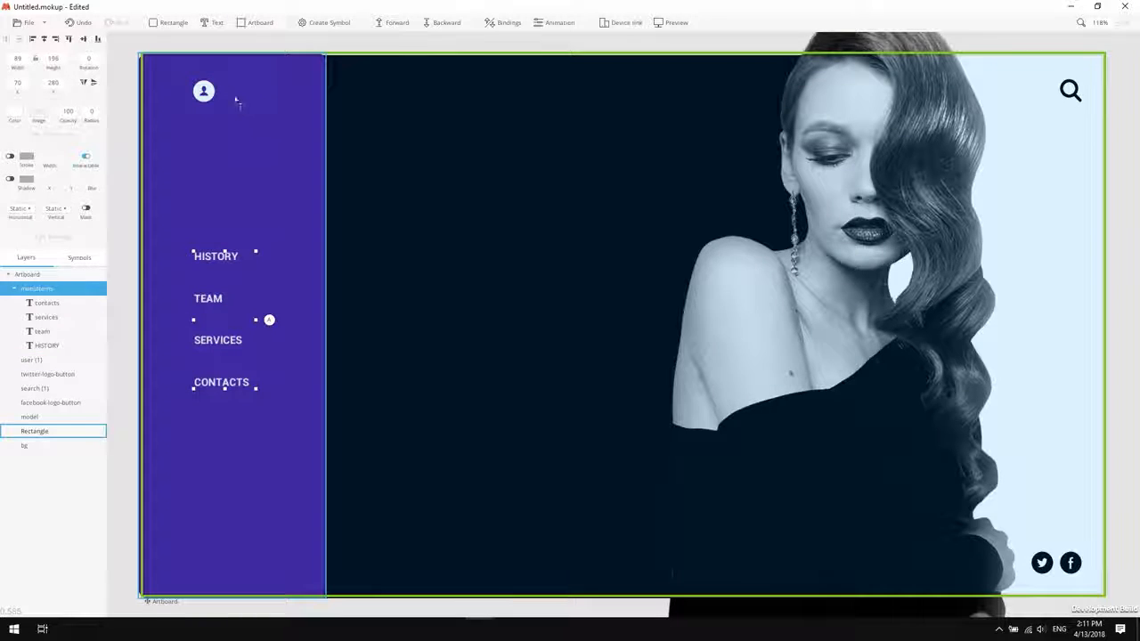
Add a text label reading ME beside the user icon at the top of the purple panel.
click(235, 102)
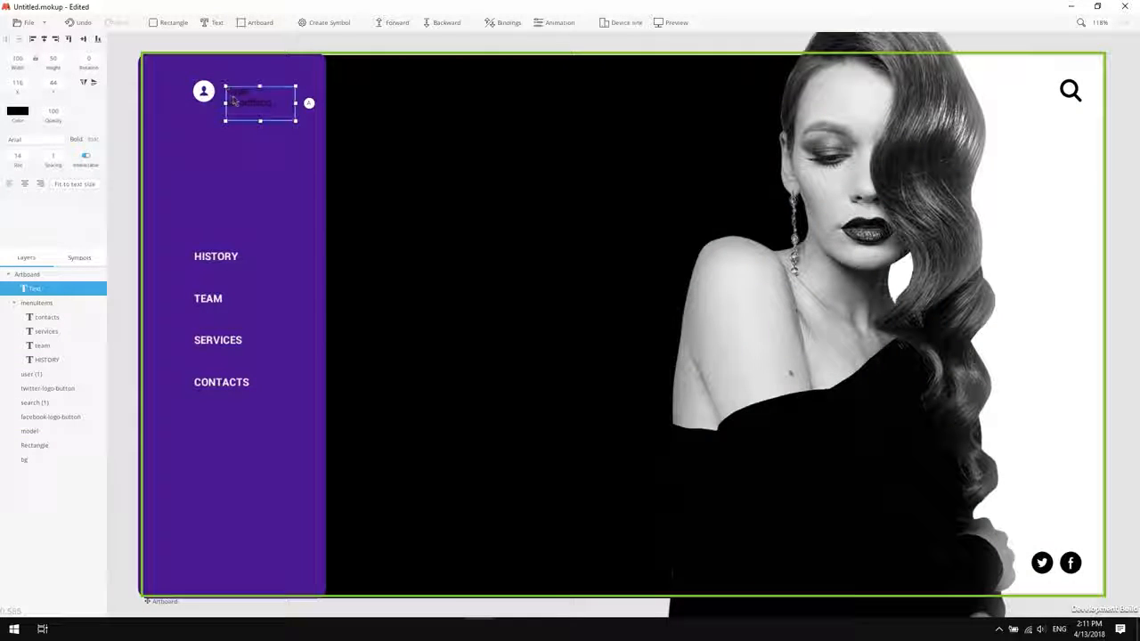
double_click(239, 102)
text(ME)
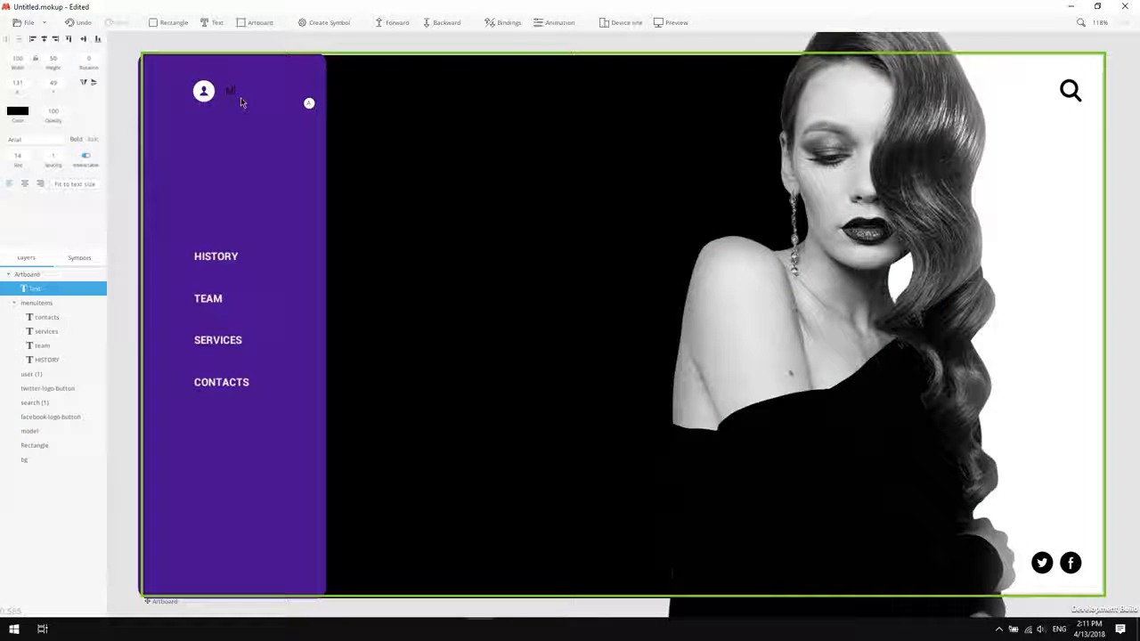
Format the ME label in bold white Roboto and fit its box to the text size.
click(54, 140)
text(robo)
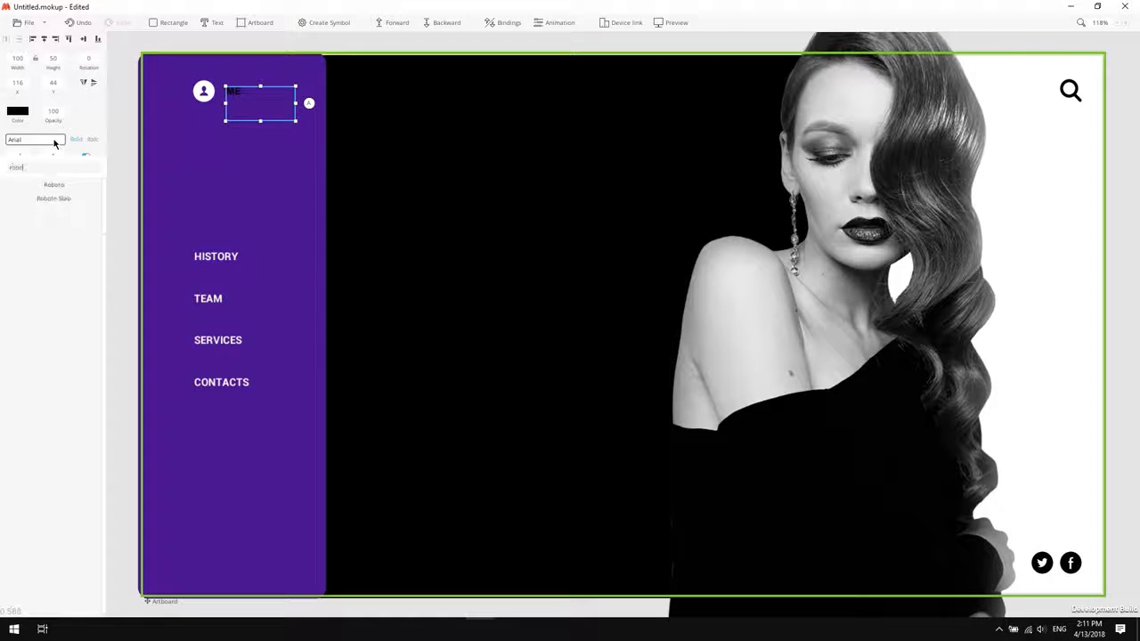
click(55, 186)
click(18, 115)
click(5, 122)
click(81, 110)
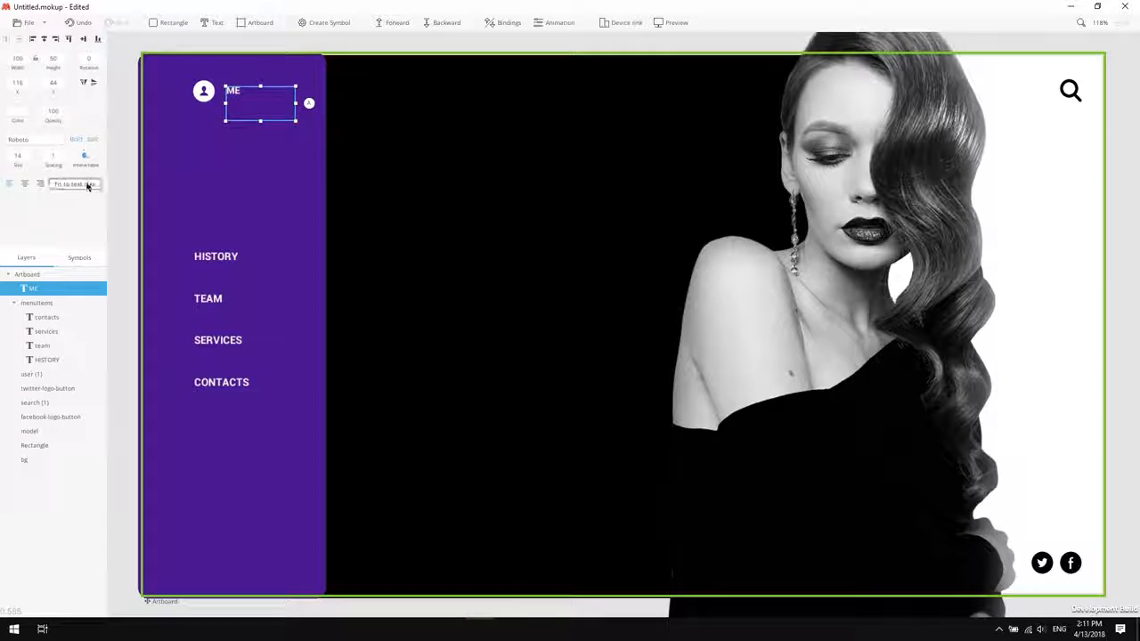
click(87, 184)
Group the ME label with the user icon and name the group userInfo.
scroll(333, 133, up, 5)
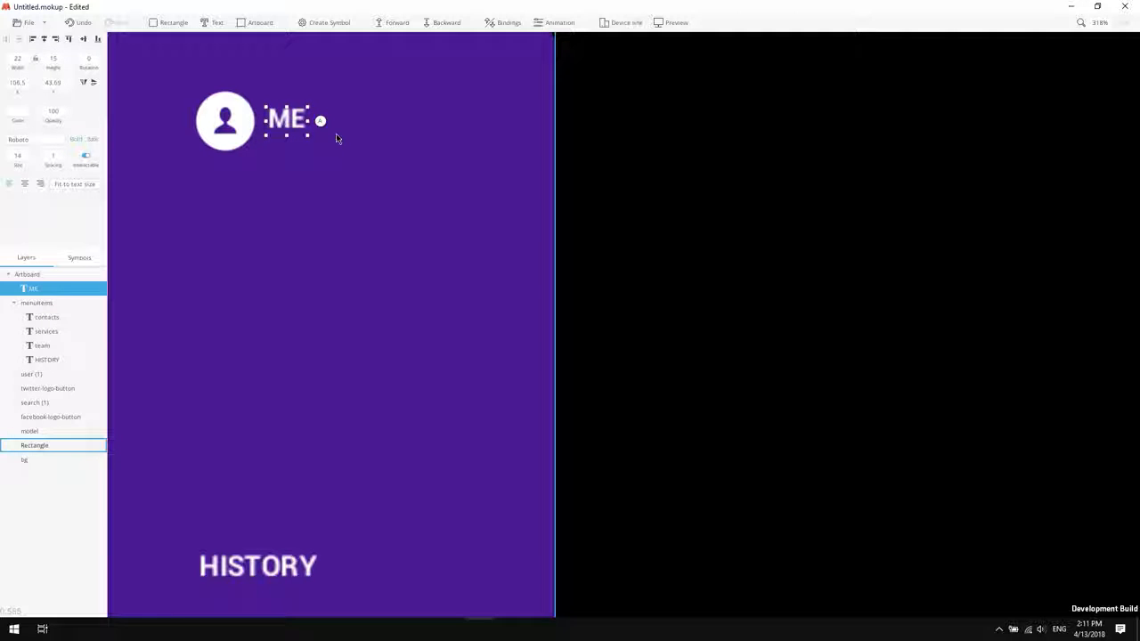
shift+click(244, 125)
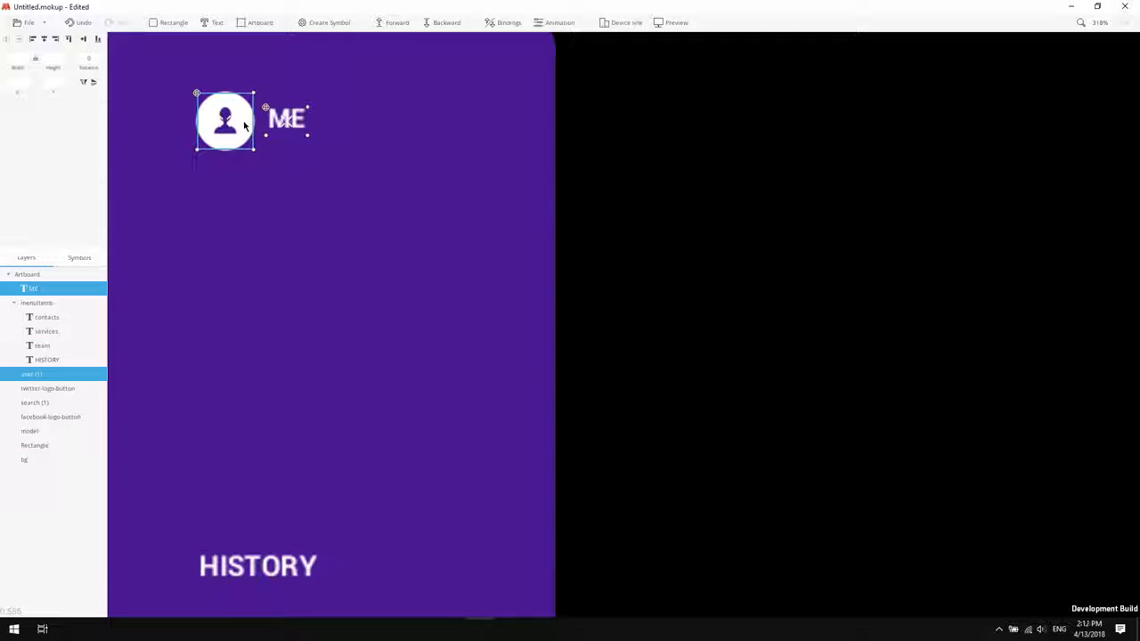
key(ctrl+g)
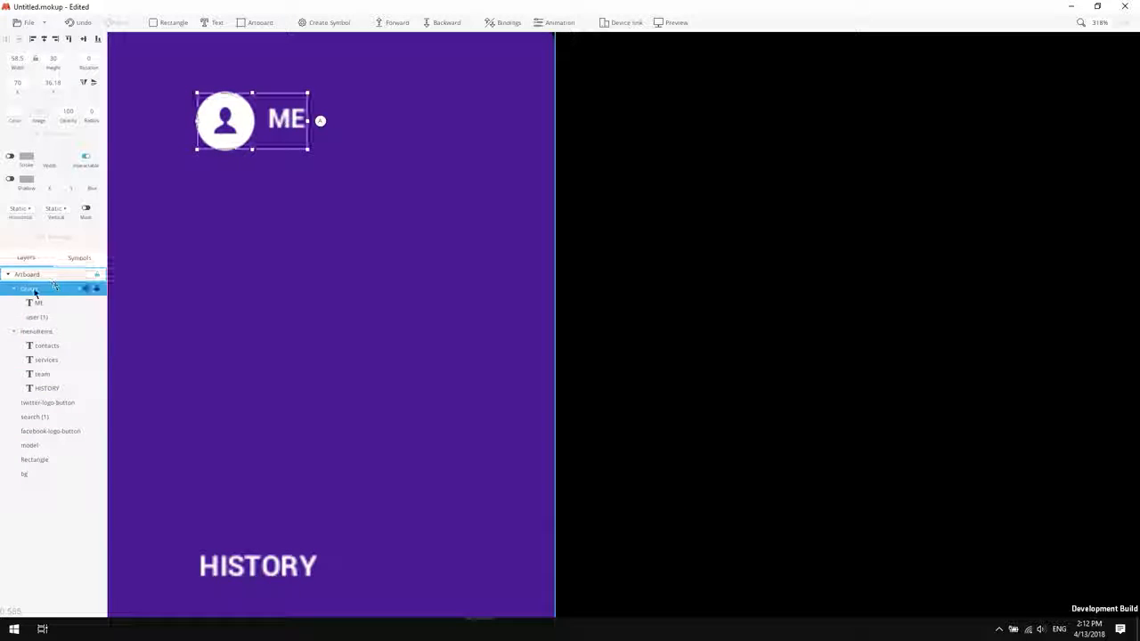
text(u)
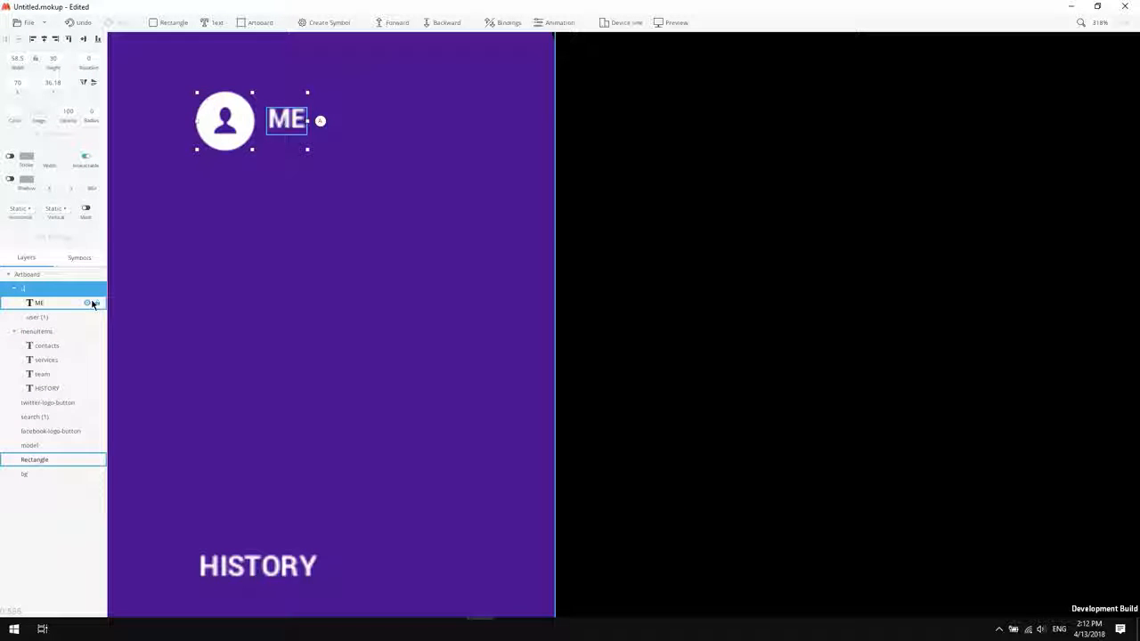
text(ser)
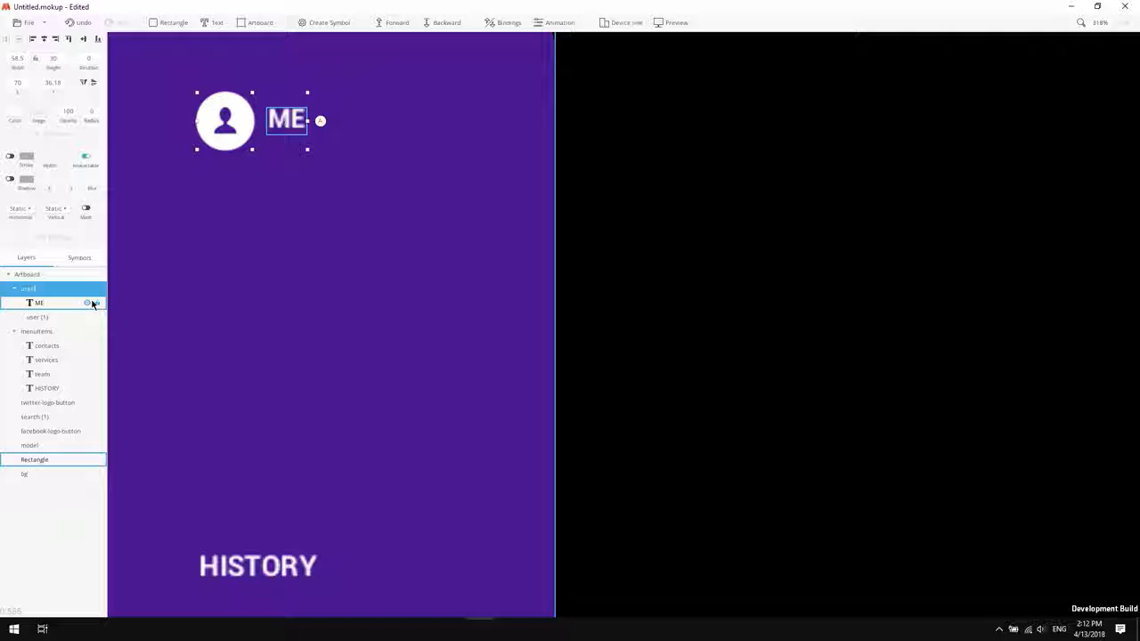
text(It)
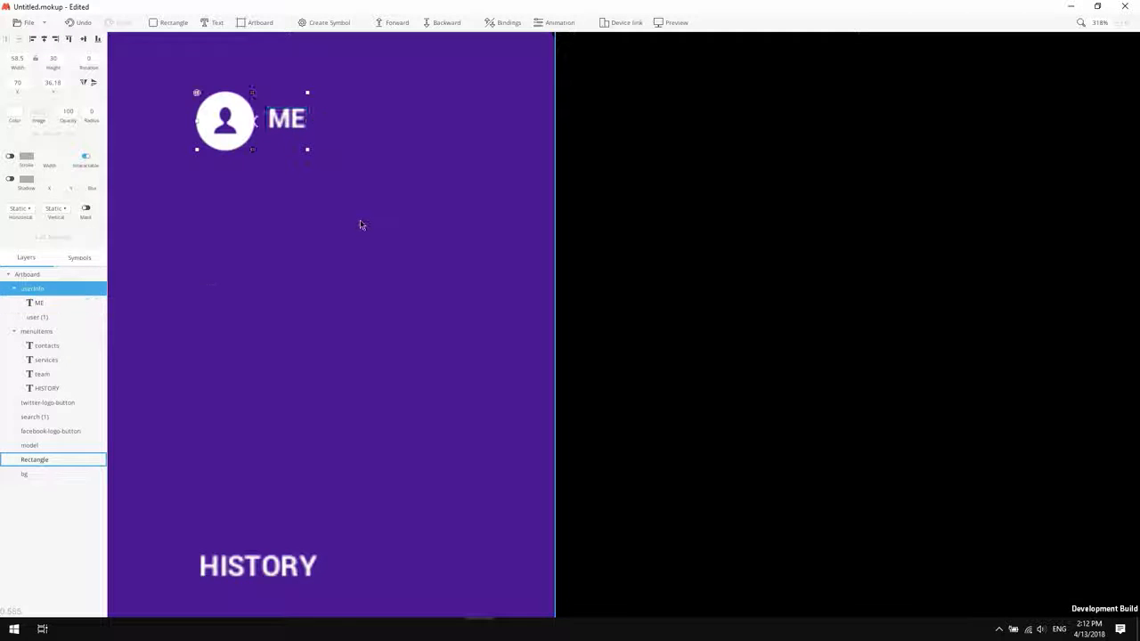
Add a text label reading 2018. MY STUDIO near the lower edge of the purple panel.
scroll(361, 250, down, 9)
drag(496, 415, 430, 261)
scroll(430, 262, down, 2)
drag(519, 228, 501, 262)
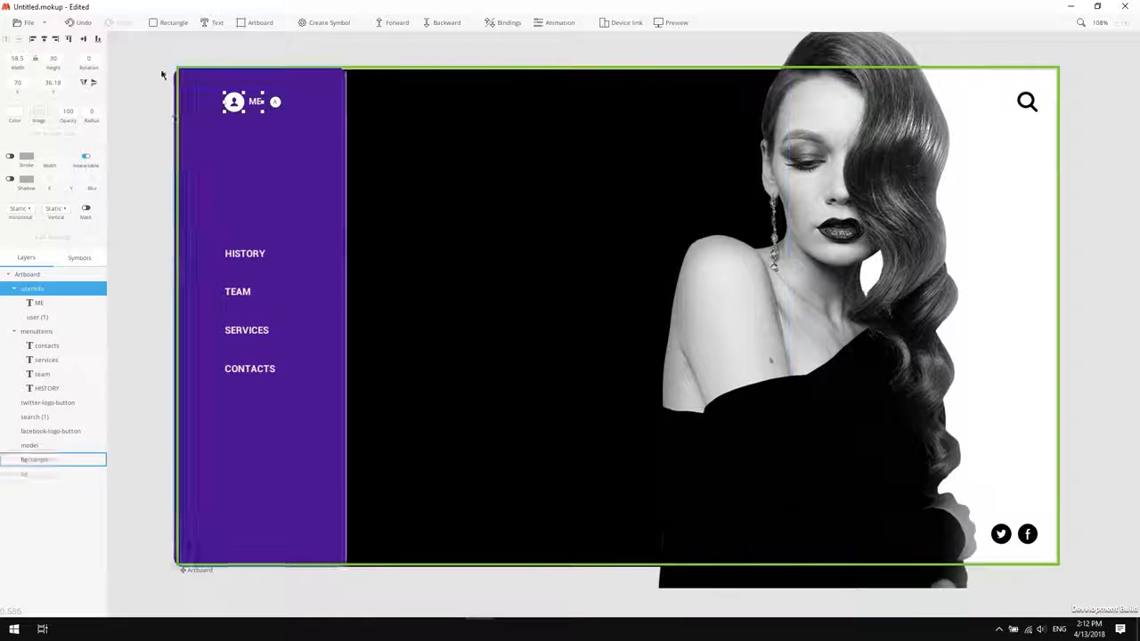
click(211, 22)
click(241, 528)
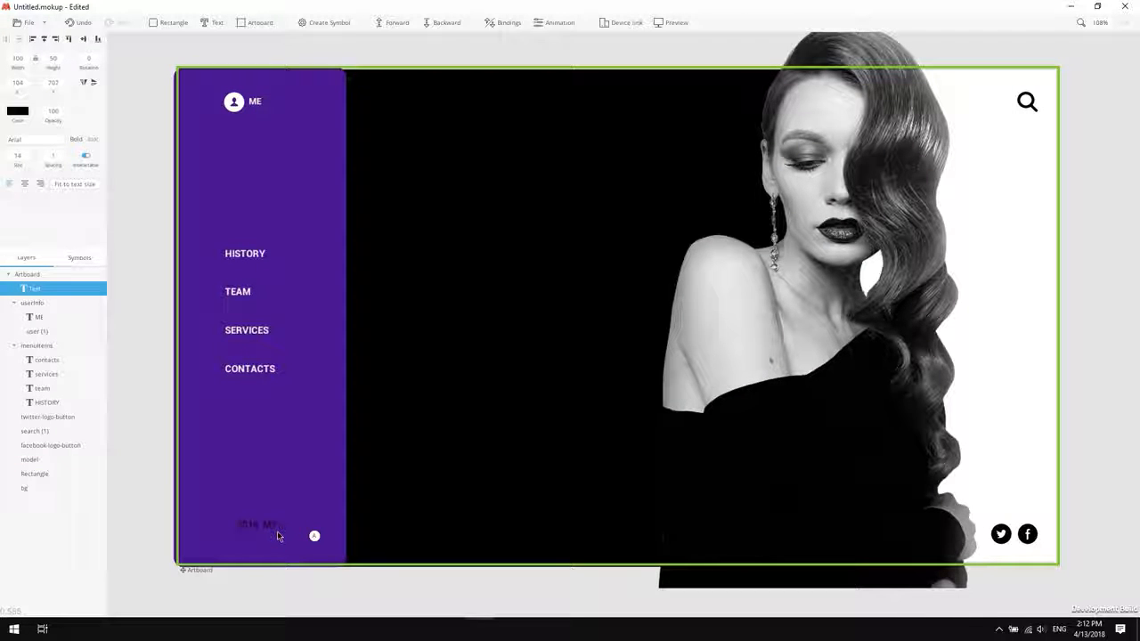
Format the 2018. MY STUDIO label in white Roboto with opacity 90.
click(26, 142)
text(robo)
click(38, 184)
click(18, 111)
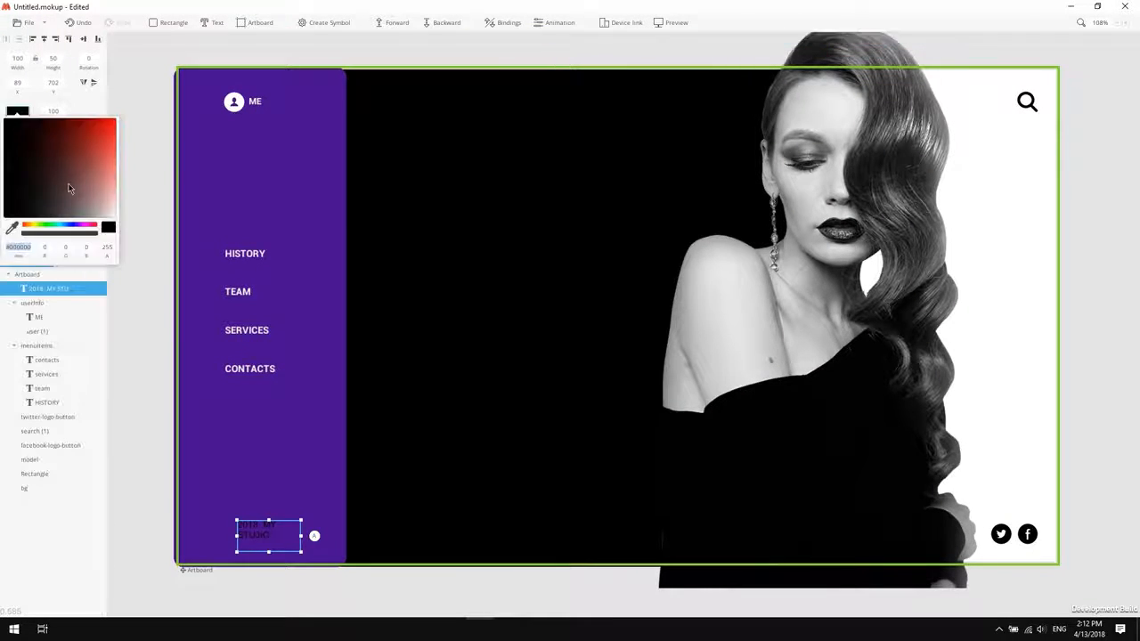
drag(71, 188, 117, 218)
click(58, 115)
text(90)
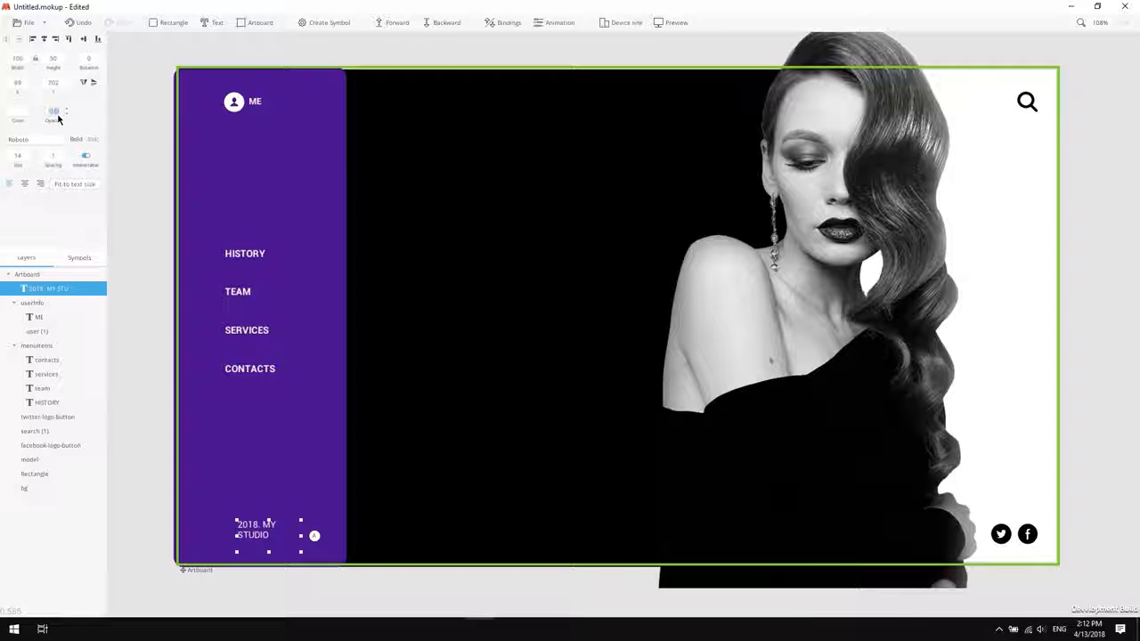
Fit the 2018. MY STUDIO box to its text size and set its X position to 70.
click(75, 185)
click(18, 83)
text(70)
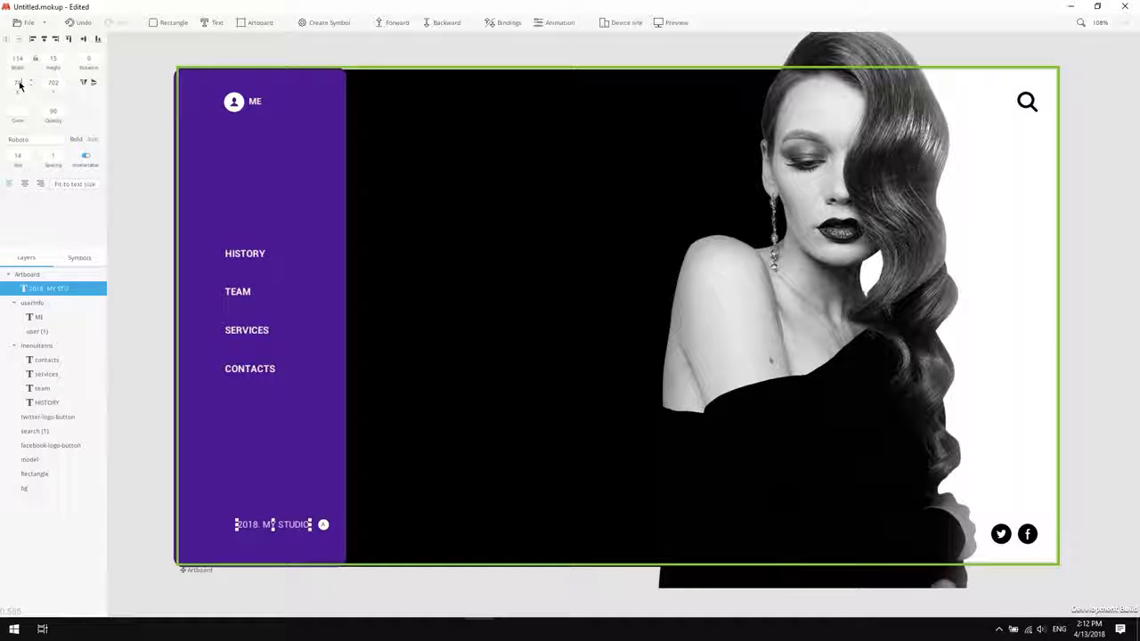
key(Return)
Add a white text label reading COMPANY TIMELINE in the upper part of the black area.
key(t)
click(424, 158)
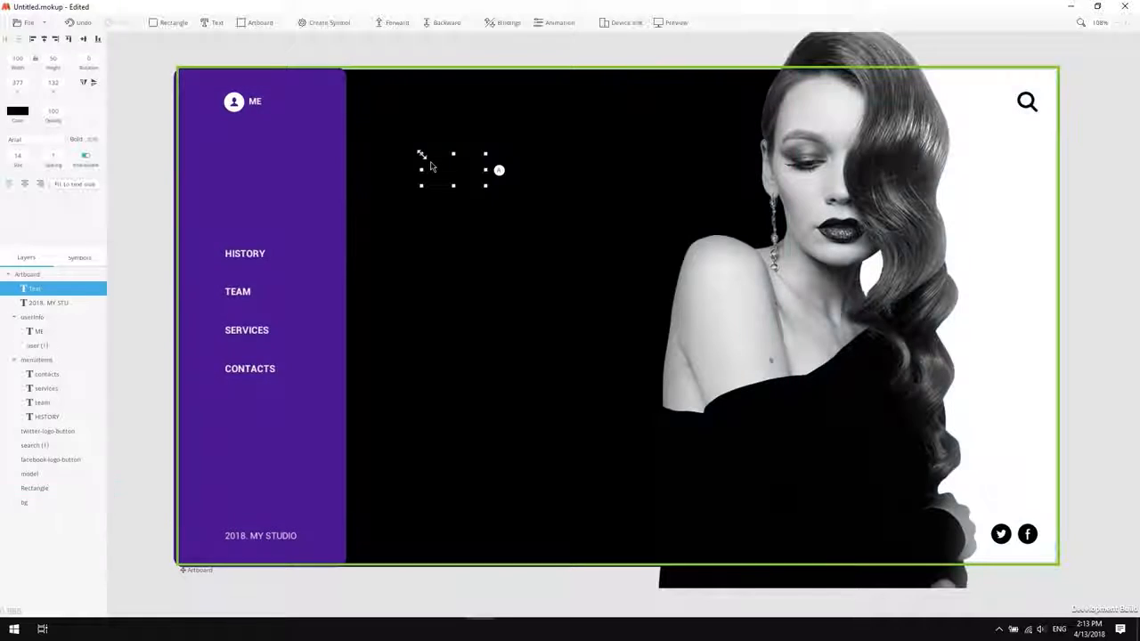
click(18, 112)
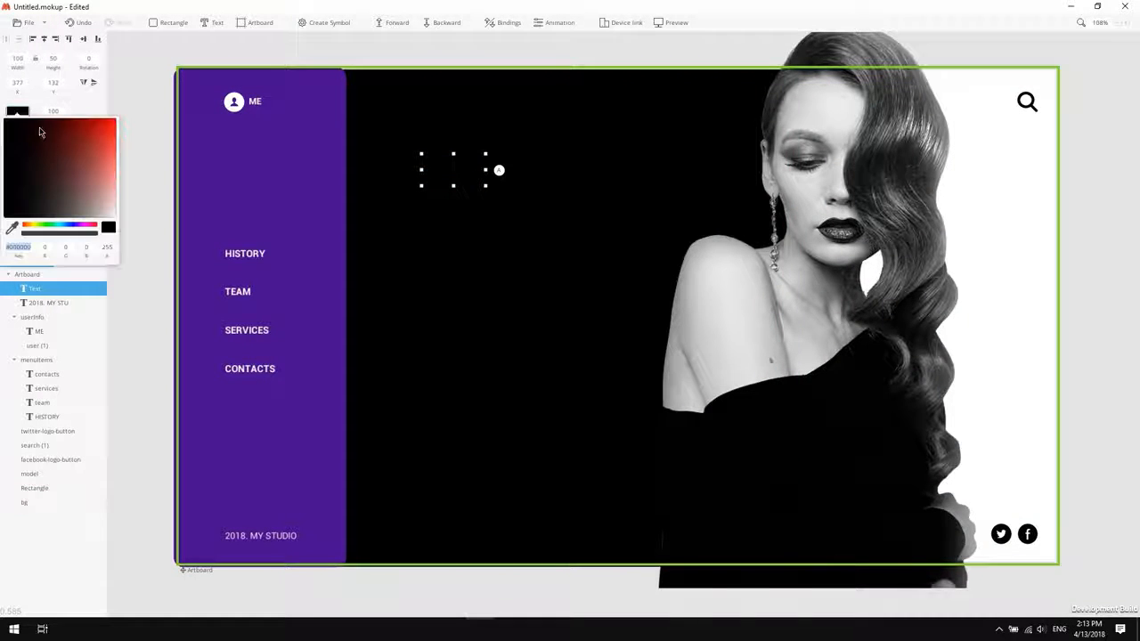
drag(114, 220, 120, 221)
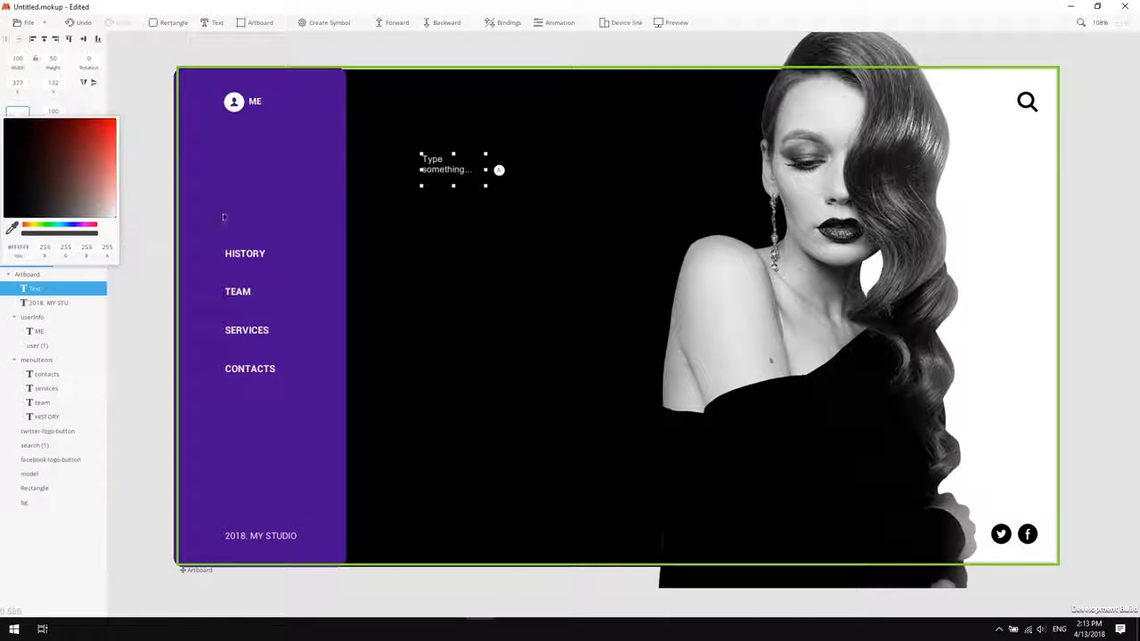
double_click(435, 170)
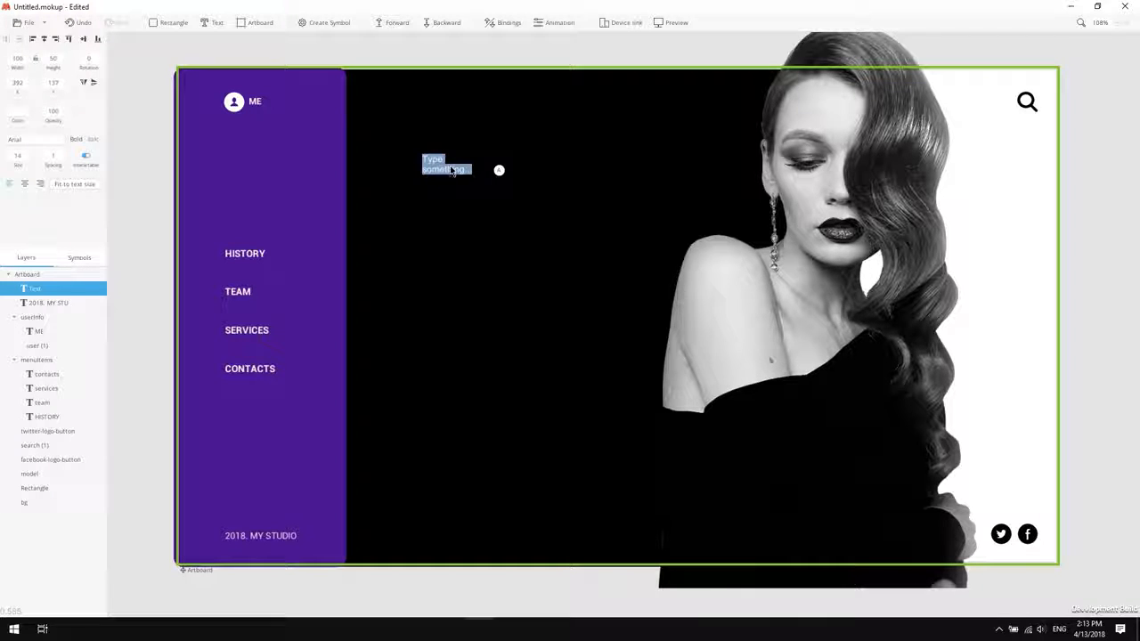
text(COMPANY TIMELINE)
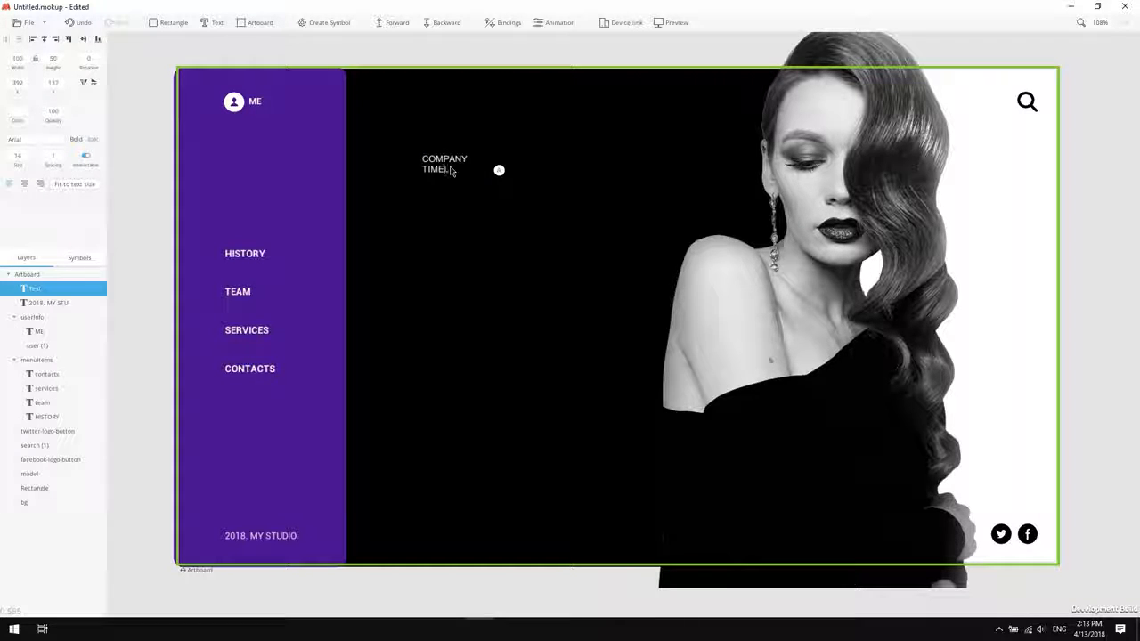
Set the COMPANY TIMELINE label's font size to 15 and fit its box to the text.
click(88, 186)
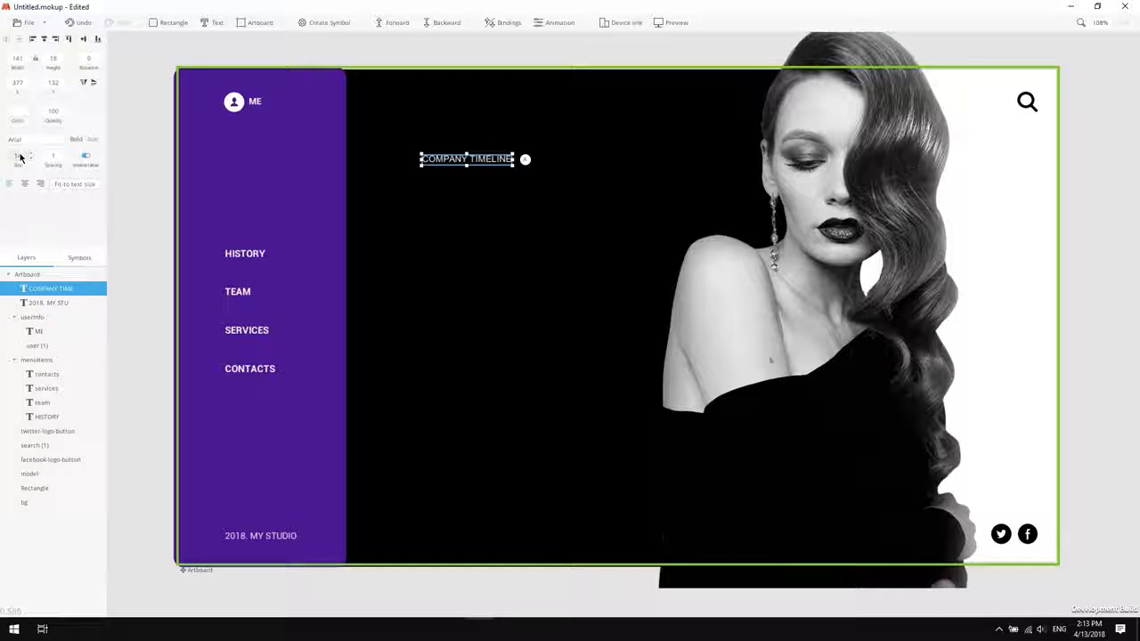
click(21, 157)
text(15)
click(68, 187)
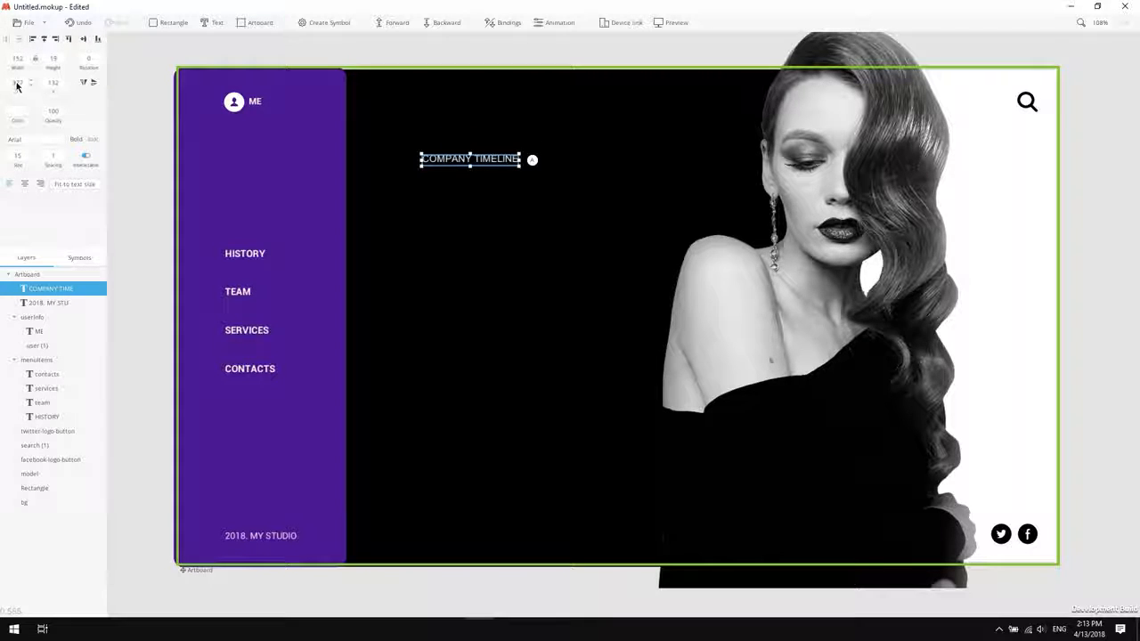
Position the COMPANY TIMELINE label at X 320, Y 150 and set its opacity to 90.
text(320)
key(Tab)
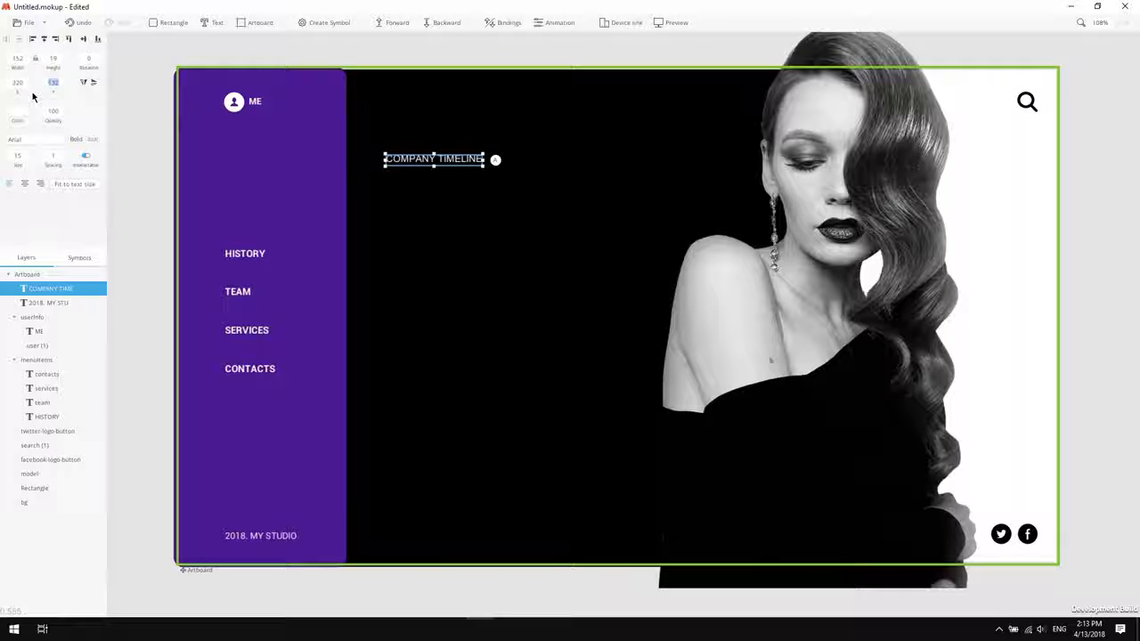
text(150)
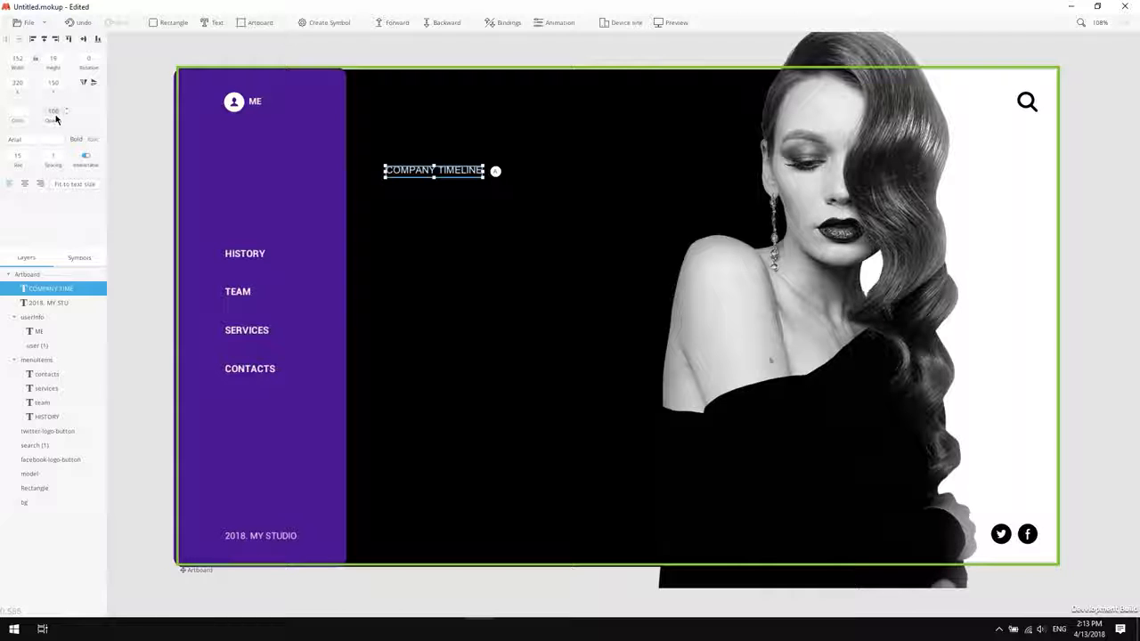
click(54, 112)
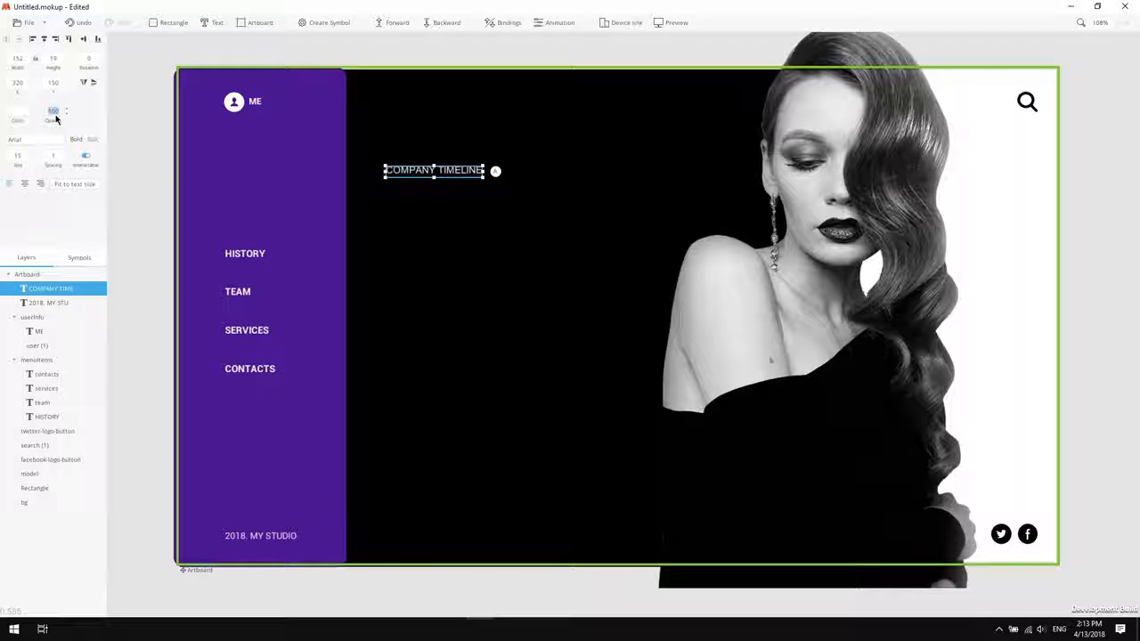
text(90)
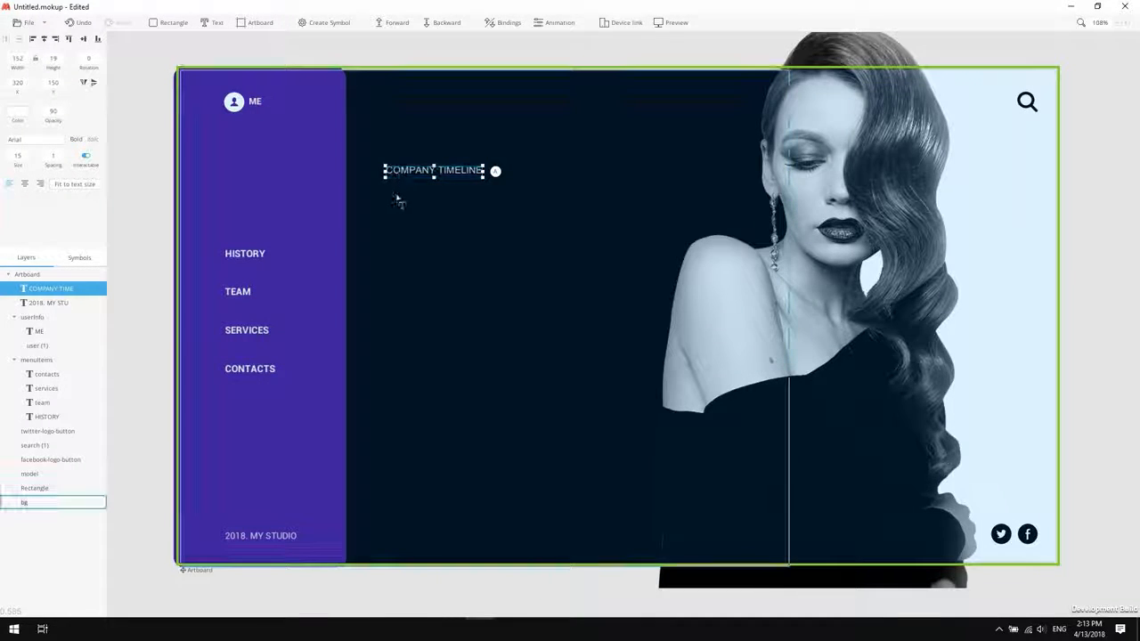
Add a white text label reading History just below COMPANY TIMELINE, aligned with its left edge.
click(385, 194)
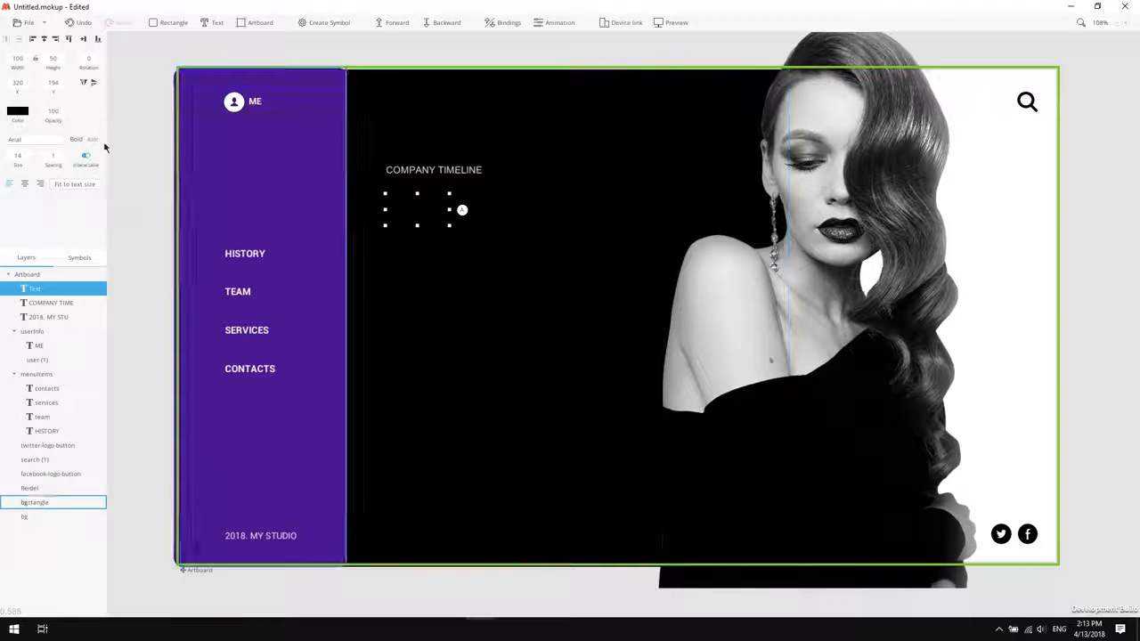
click(17, 111)
click(41, 133)
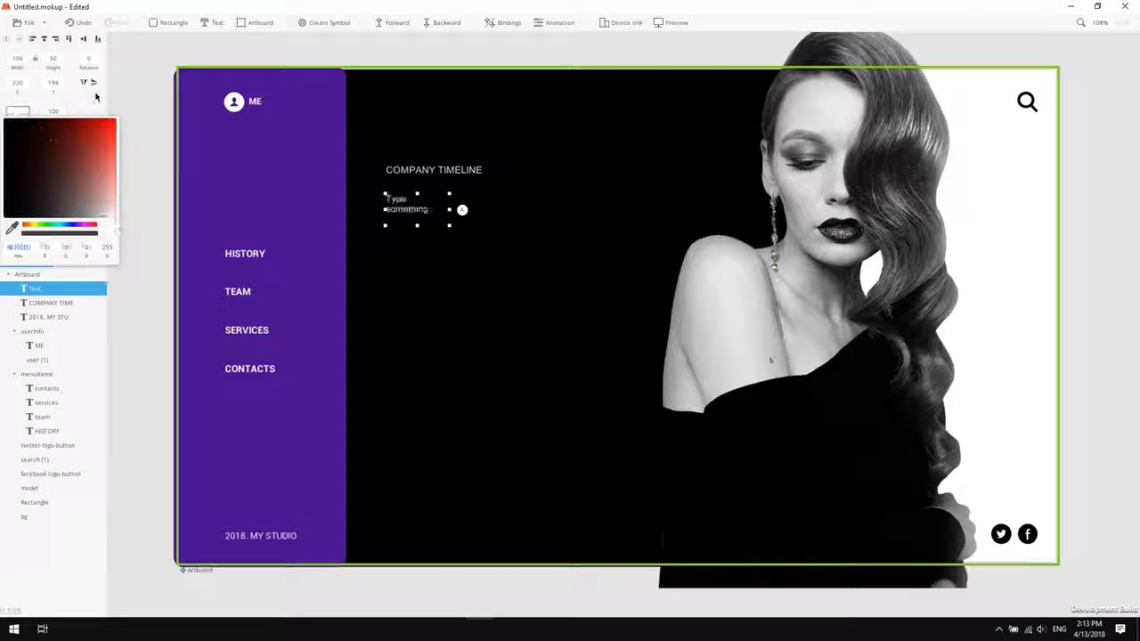
double_click(416, 209)
text(History)
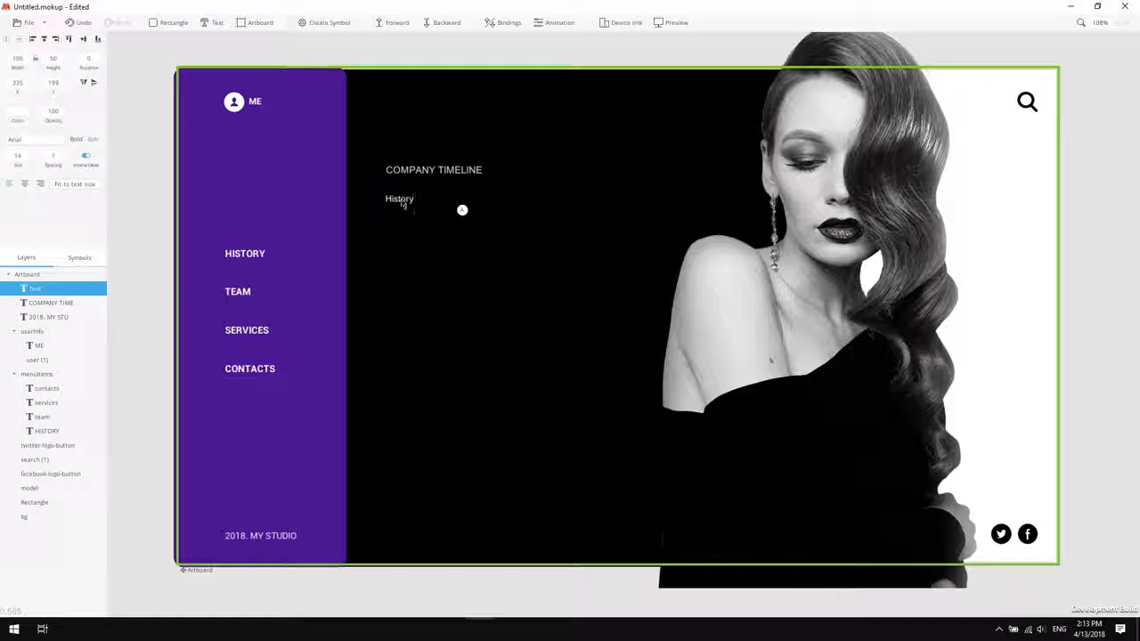
Set the History heading's font size to 60, fit its box to the text, and move it up to Y 180.
double_click(403, 204)
click(18, 157)
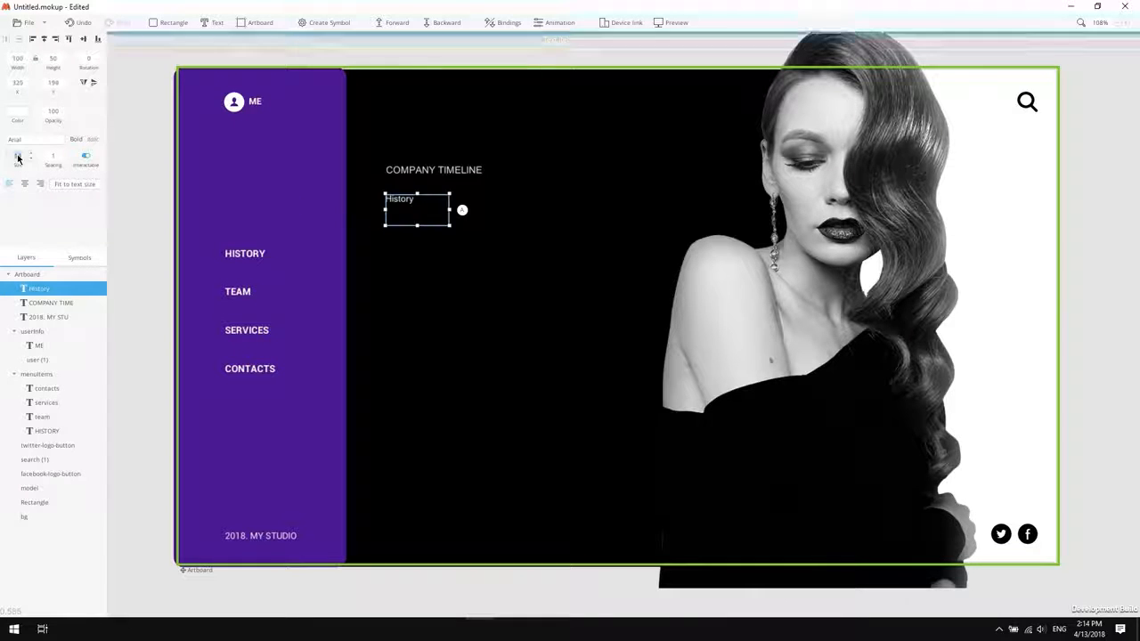
text(60)
click(75, 184)
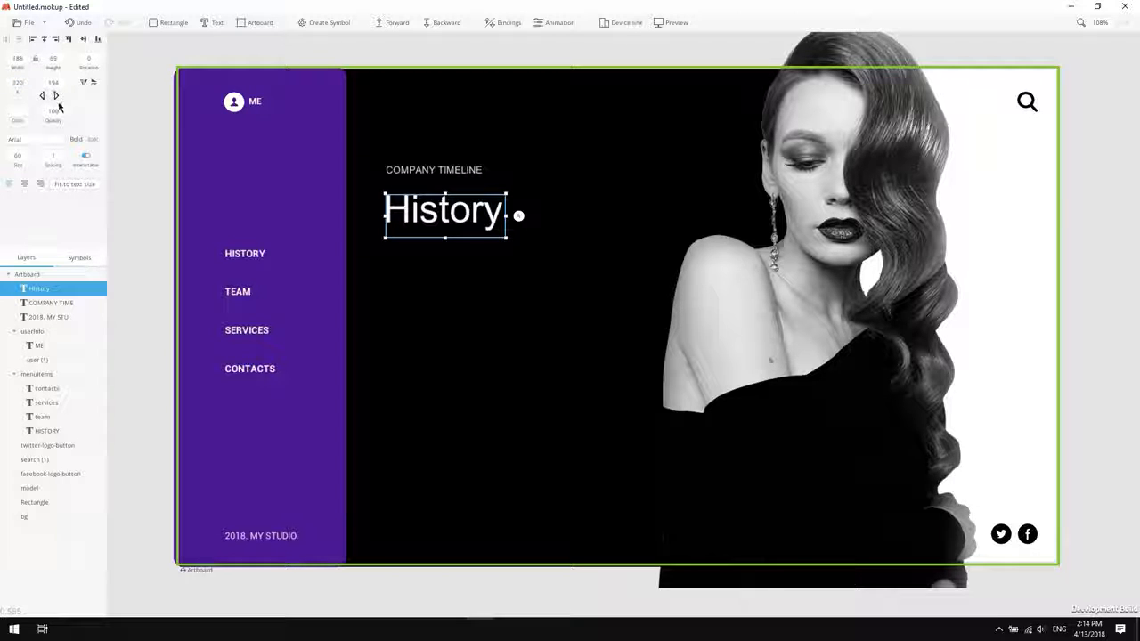
key(Return)
click(20, 84)
drag(416, 202, 416, 192)
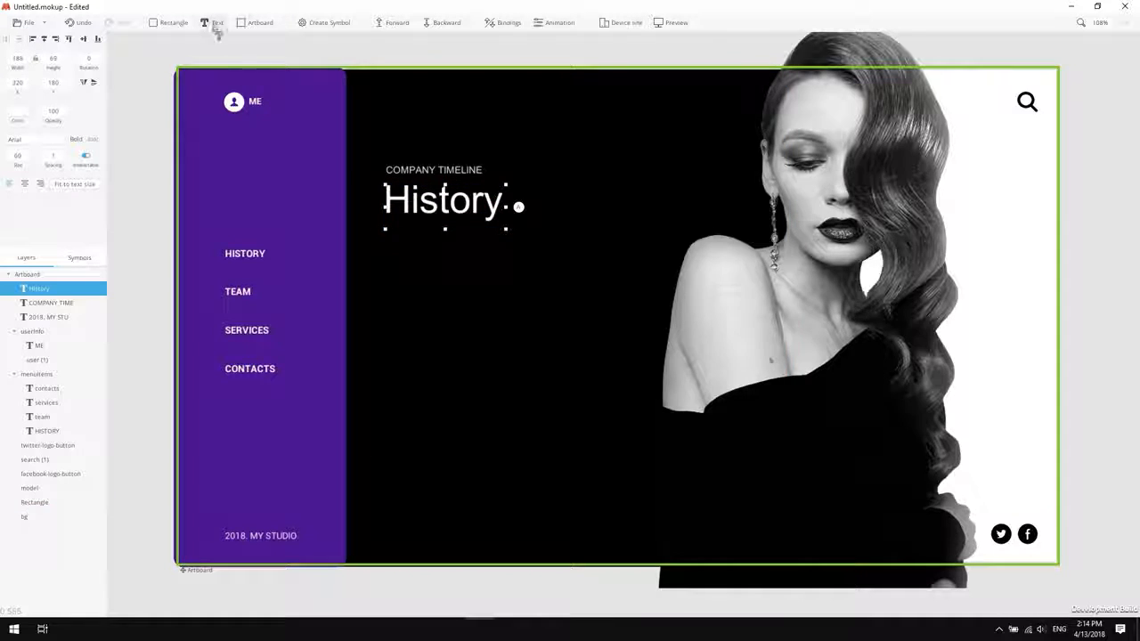
Add a text box about 413 x 279 below the History heading and color its text white.
click(212, 23)
click(385, 237)
drag(447, 264, 650, 415)
click(18, 112)
drag(36, 133, 123, 219)
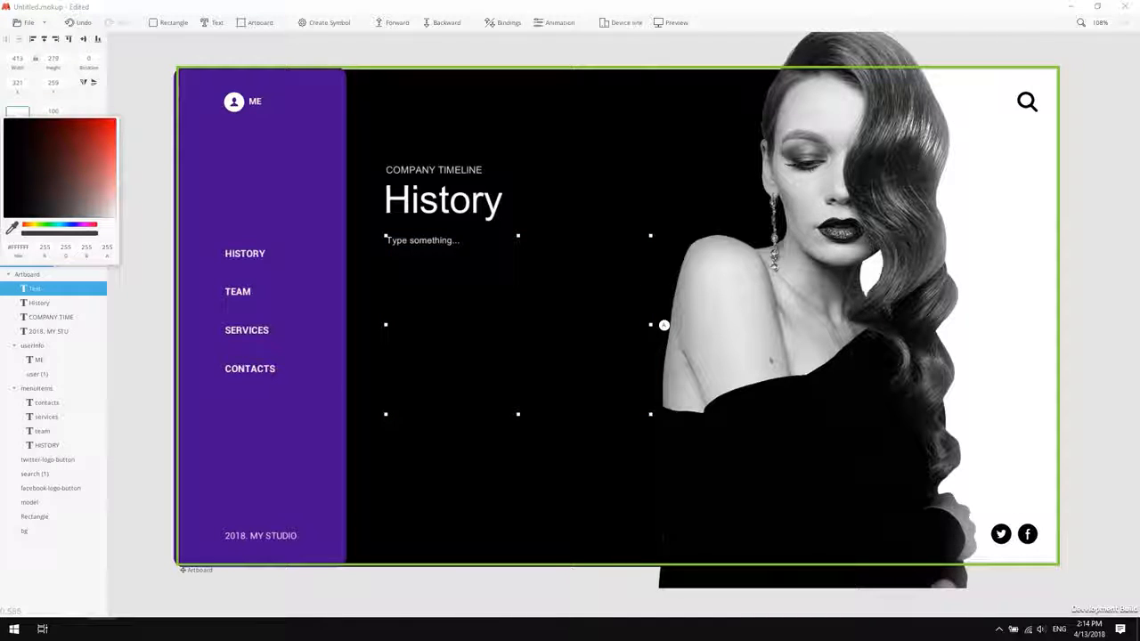
Replace the placeholder in the text box below History with Latin filler paragraphs starting "Vestibulum ultricies lectus nec posuere sodales".
double_click(482, 398)
click(443, 247)
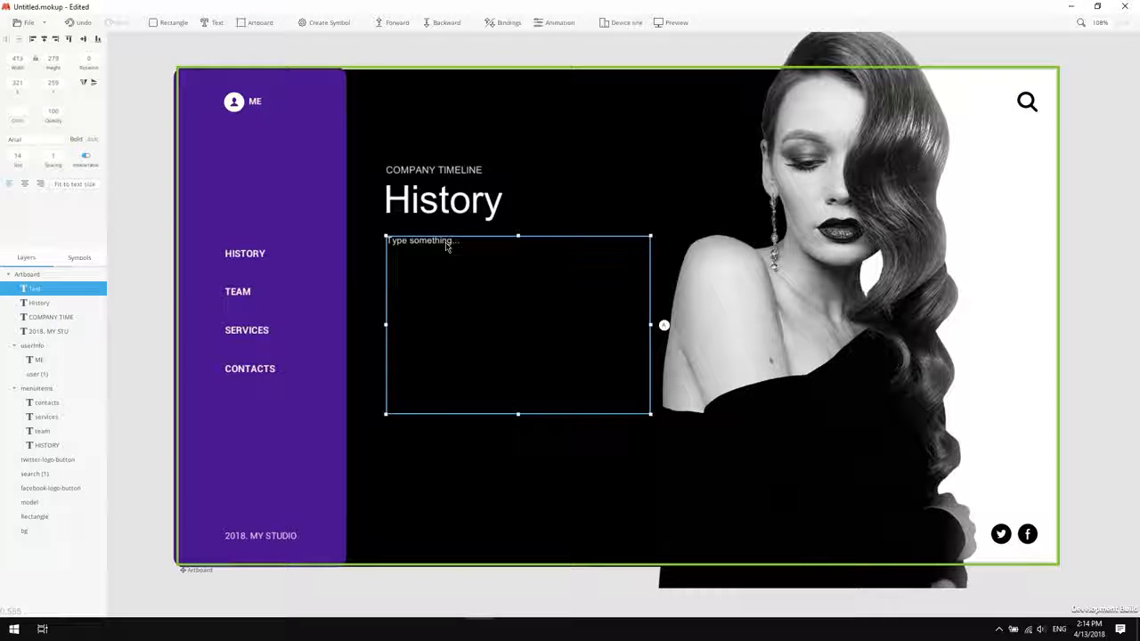
double_click(459, 252)
text(Vestibulum ultricies lectus nec posuere sodales. Aliquam eget ipsum nisi. Etiam ante eros, vestibulum a laoreet ac, tincidunt nec turpis. Ut ut nulla urna. Suspendisse sollicitudin quam porttitor, viverra lectus quis, molestie lorem. Nam ultrices, lacus id semper efficitur, eros metus consectetur sem, id cursus tortor mi eget sapien. Pellentesque dapibus interdum luctus.  Ut ac neque lobortis, rhoncus tortor sit amet, egestas magna. Sed in faucibus lectus. In nec dolor non nisi interdum feugiat in a libero. Mauris eu libero in tortor pellentesque facilisis. Pellentesque aliquet ultricies pellentesque. Praesent sed hendrerit orci, at tincidunt ante. Suspendisse imperdiet dui sit amet lectus ultricies fringilla. Cras tincidunt feugiat eros, eget condimentum augue bibendum in. Integer mollis tortor sed magna vehicula sagittis. Integer in orci sed est iaculis bibendum ac vitae est. Morbi mattis congue justo a mollis. Morbi cursus pharetra urna a semper. Etiam ut dui quis nulla pulvinar molestie. Etiam id metus ut ligula efficitur convallis. Aliquam facilisis turpis at nisl dignissim semper.)
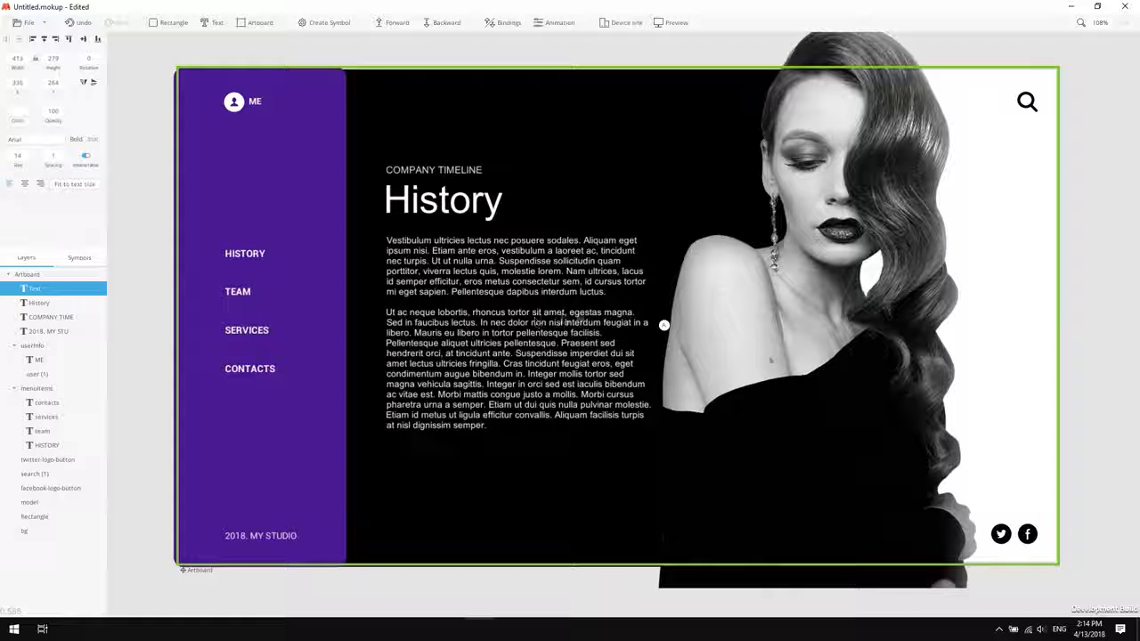
Resize the body text box below History to about 398 x 279 and move it up to Y 255.
click(40, 215)
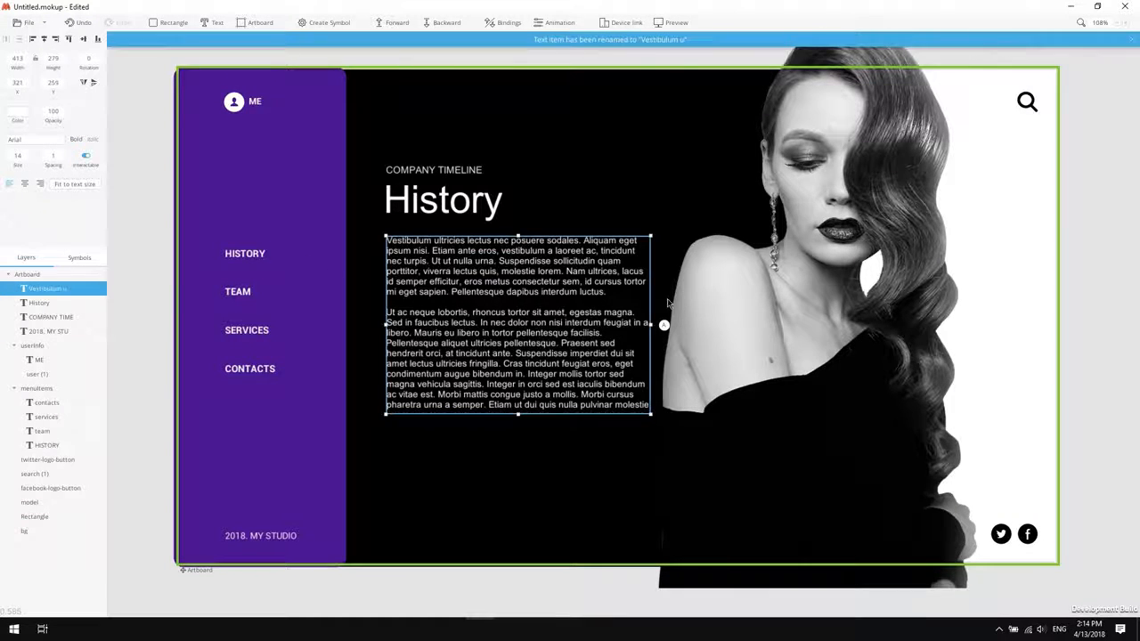
drag(651, 325, 652, 326)
Draw a rectangle just below the body text and set its size to 425 x 5.
click(173, 25)
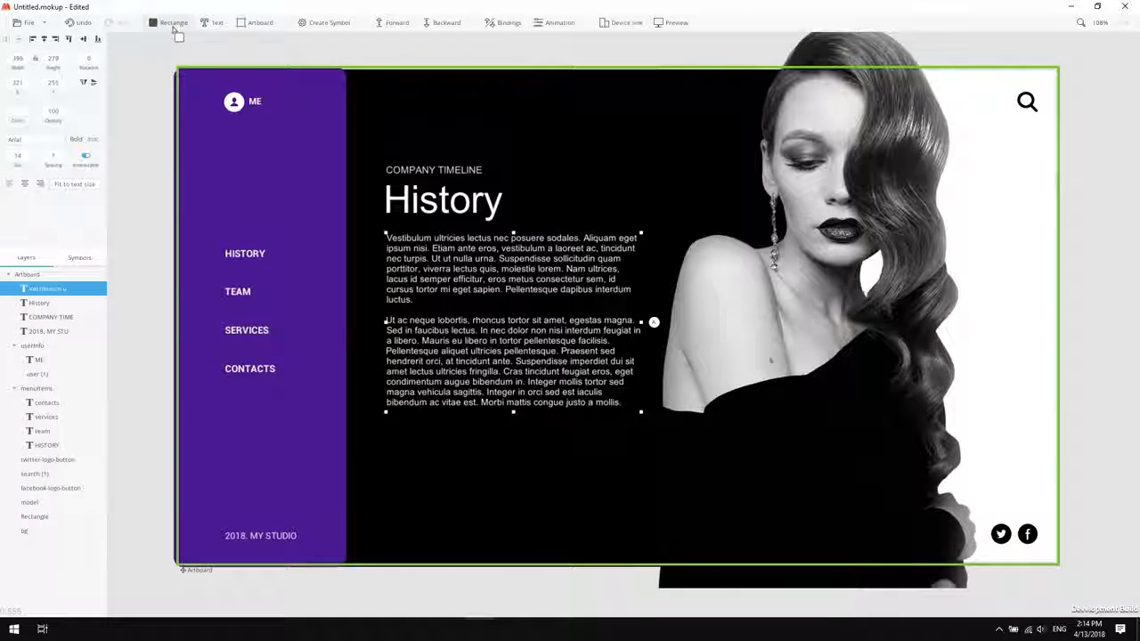
drag(389, 437, 419, 465)
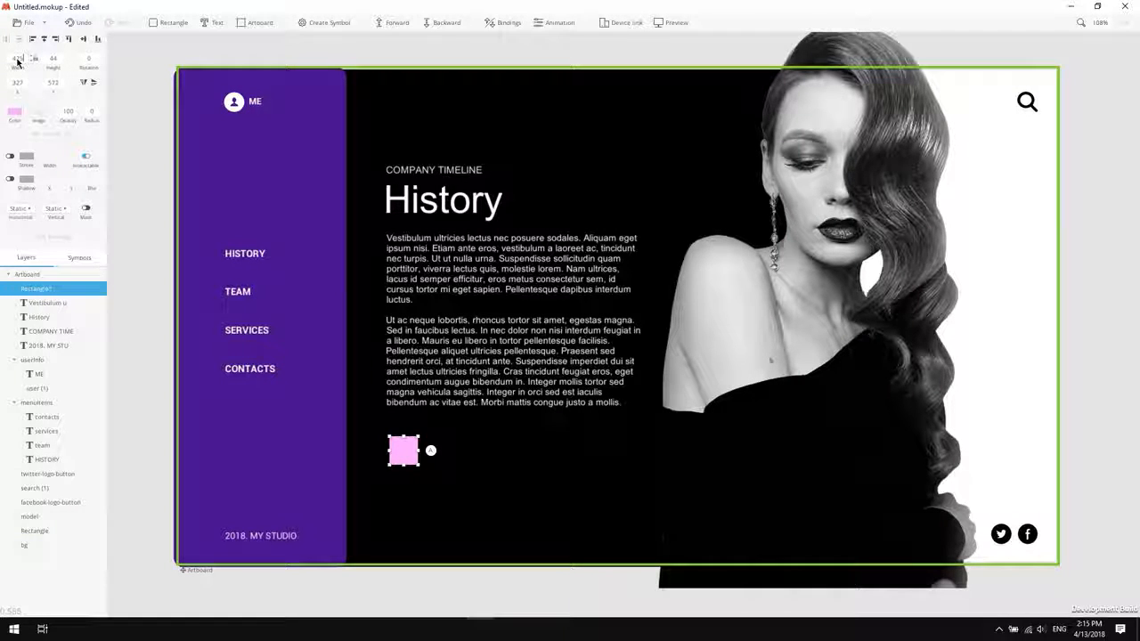
key(Tab)
key(Tab)
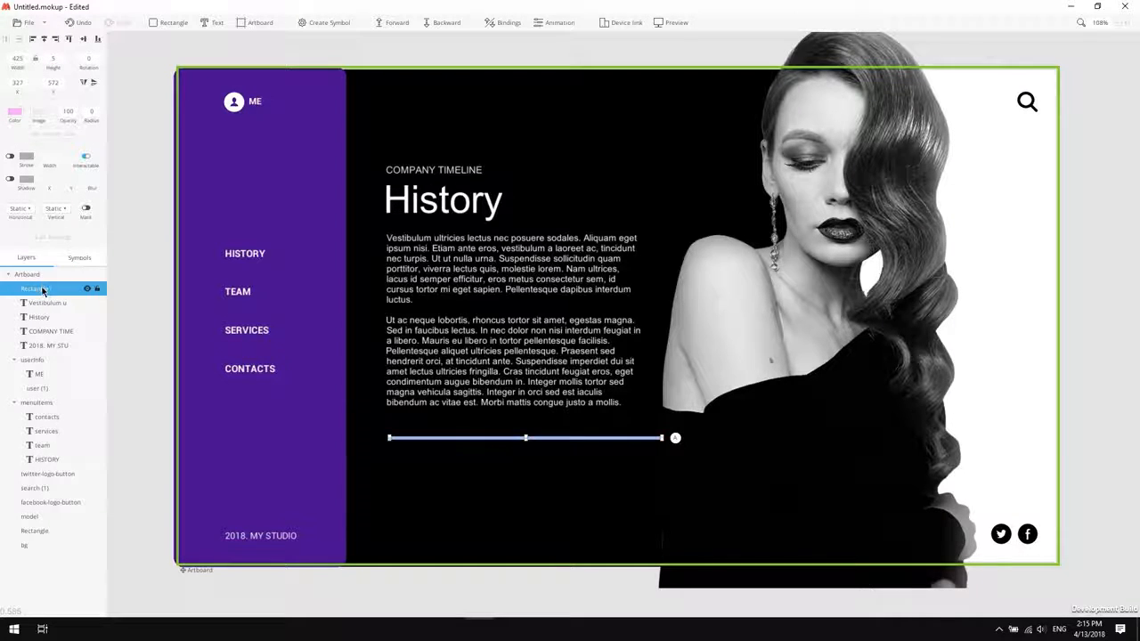
Color the thin bar with the purple sampled from the side menu and rename its layer divider.
click(14, 112)
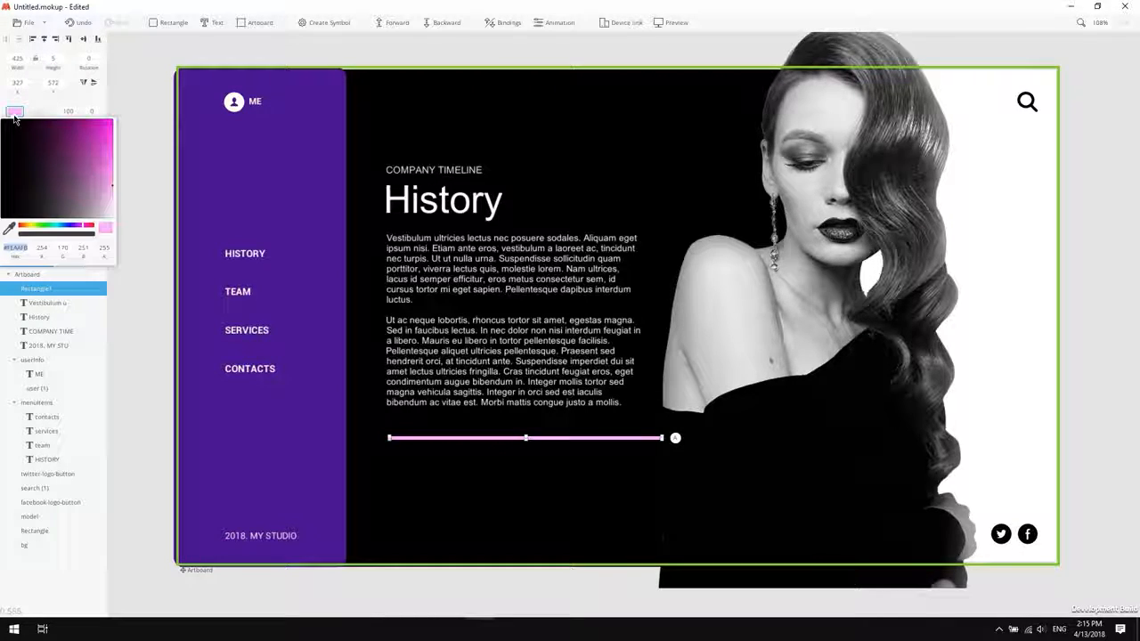
click(9, 229)
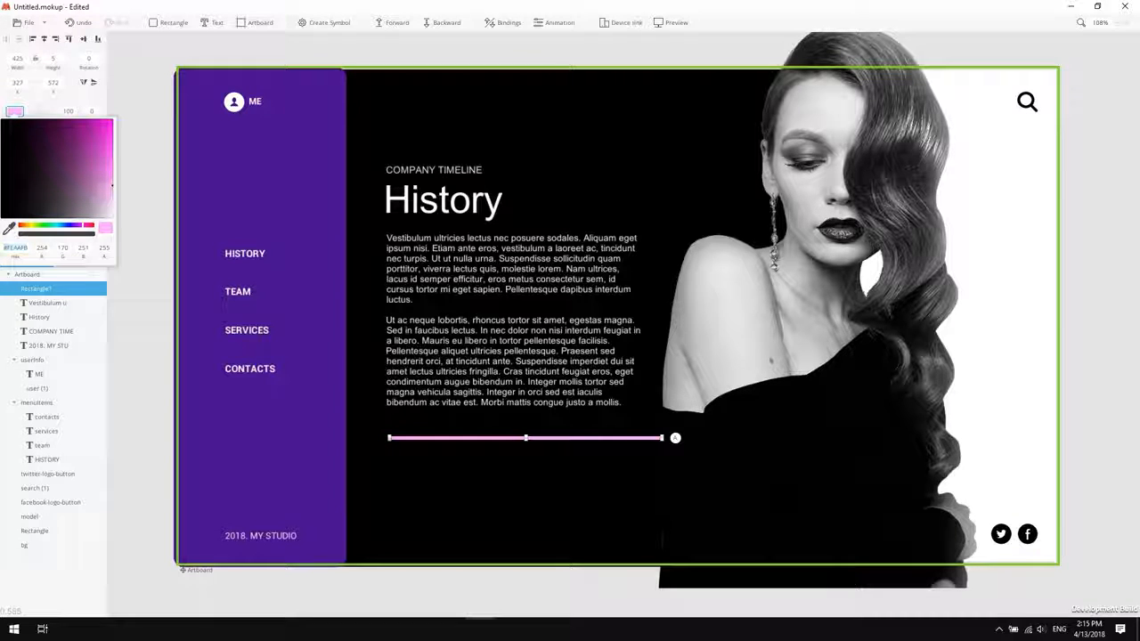
click(302, 469)
double_click(5, 289)
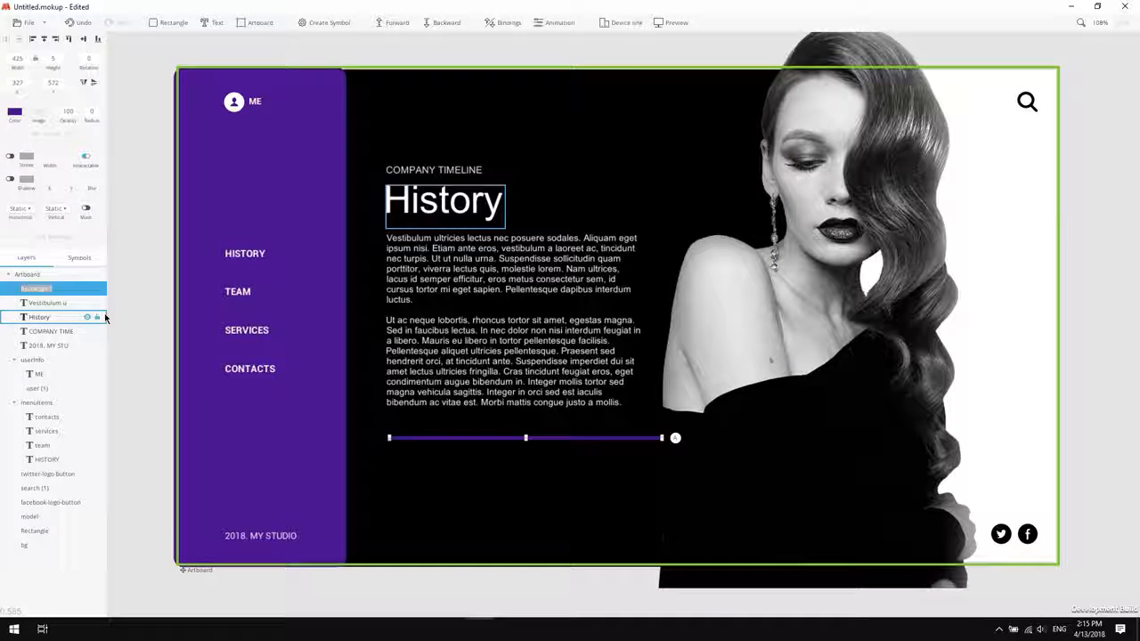
text(divider)
key(Return)
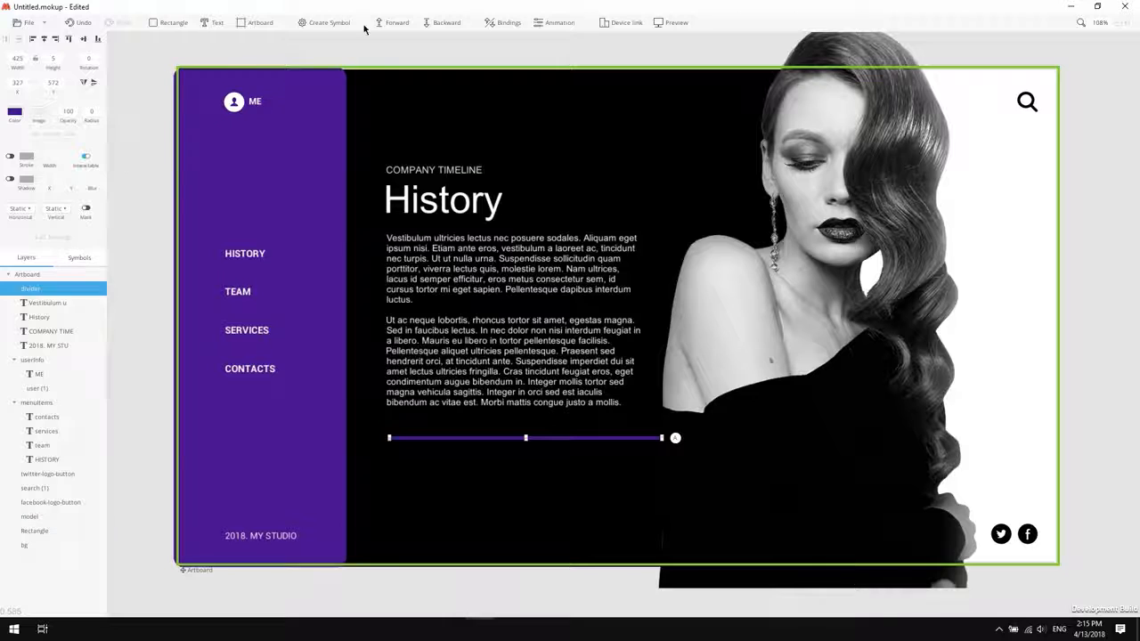
Send the divider backward in the layer order until it sits directly beneath the model layer.
key(ctrl+bracketleft)
key(ctrl+bracketleft)
key(ctrl+bracketleft)
key(ctrl+bracketleft)
key(ctrl+bracketleft)
key(ctrl+bracketleft)
key(ctrl+bracketleft)
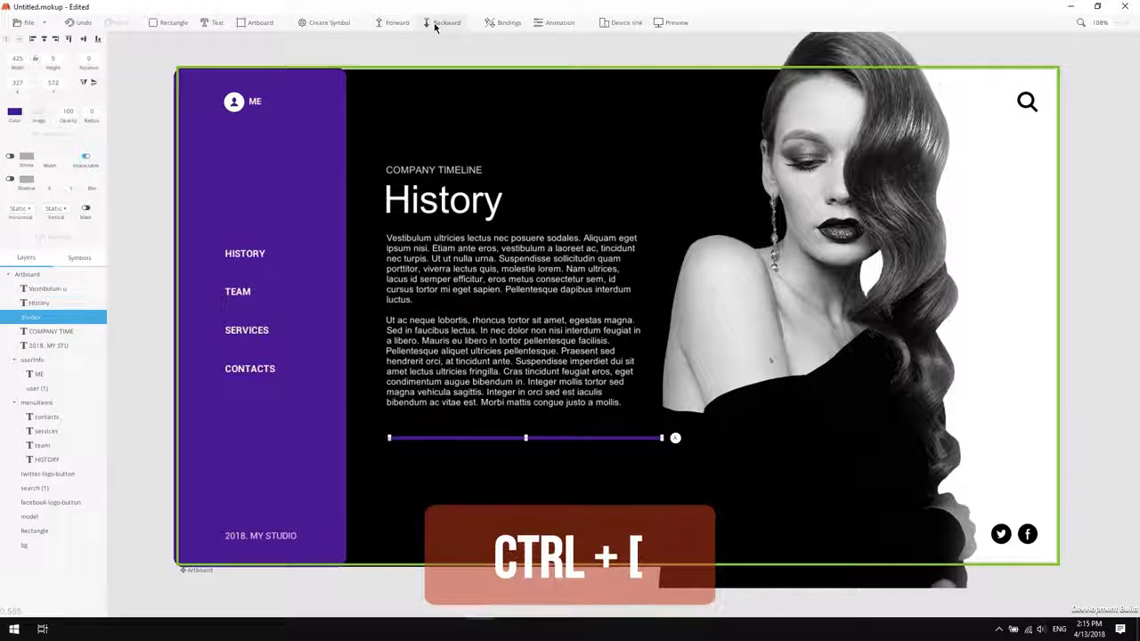
key(ctrl+bracketleft)
key(ctrl+bracketleft)
key(ctrl+bracketleft)
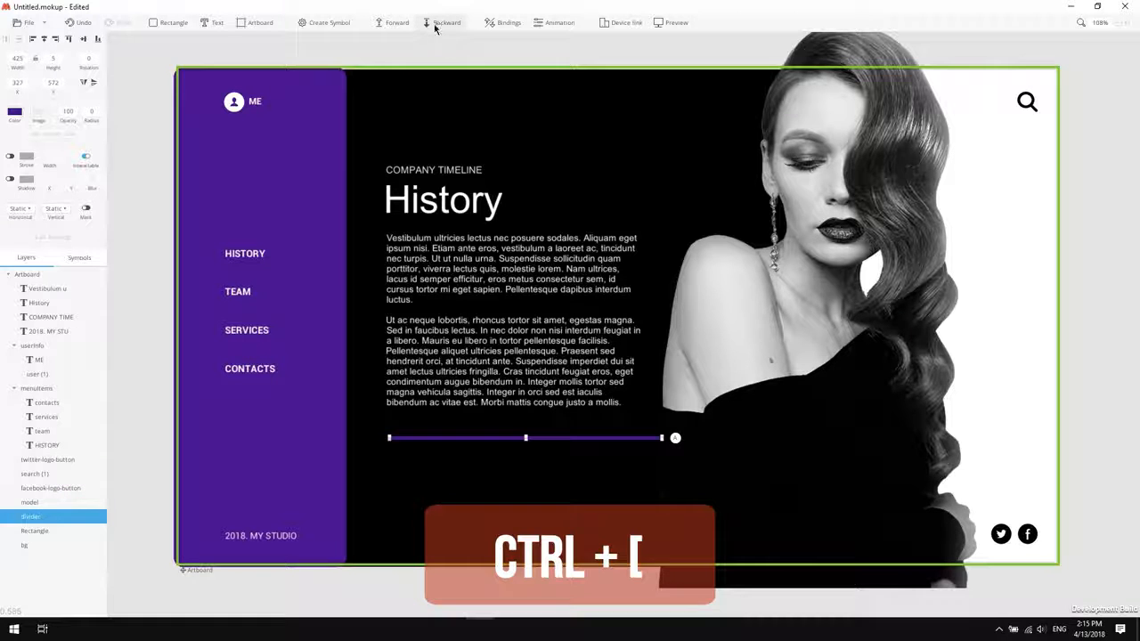
Rename the purple side panel layer sideMenuBG and the body text layer mainText.
click(40, 535)
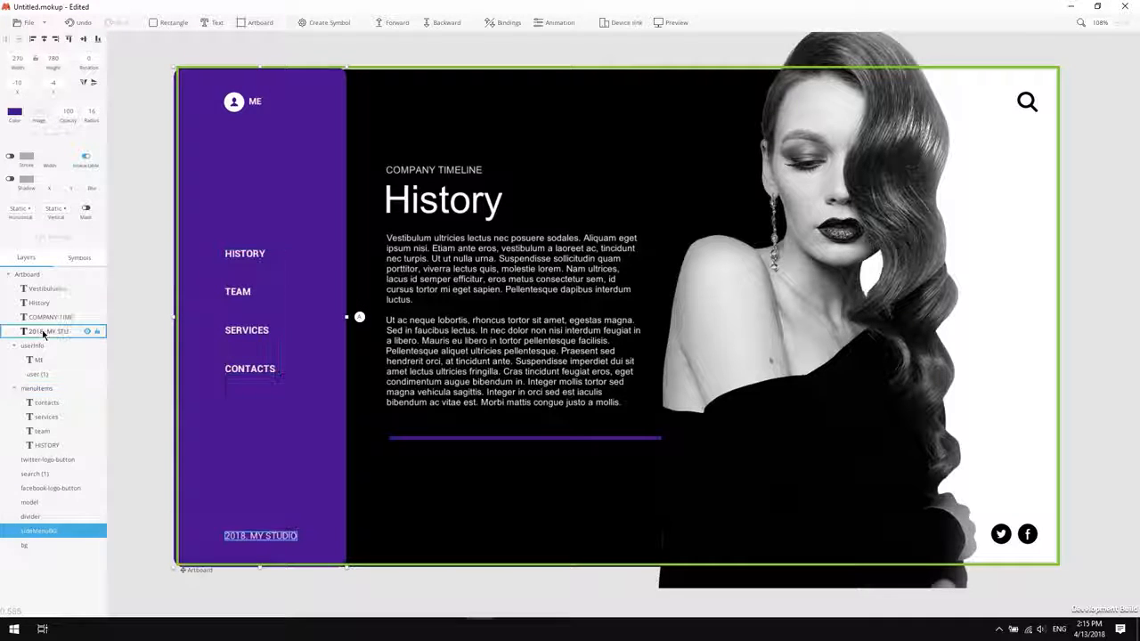
click(55, 292)
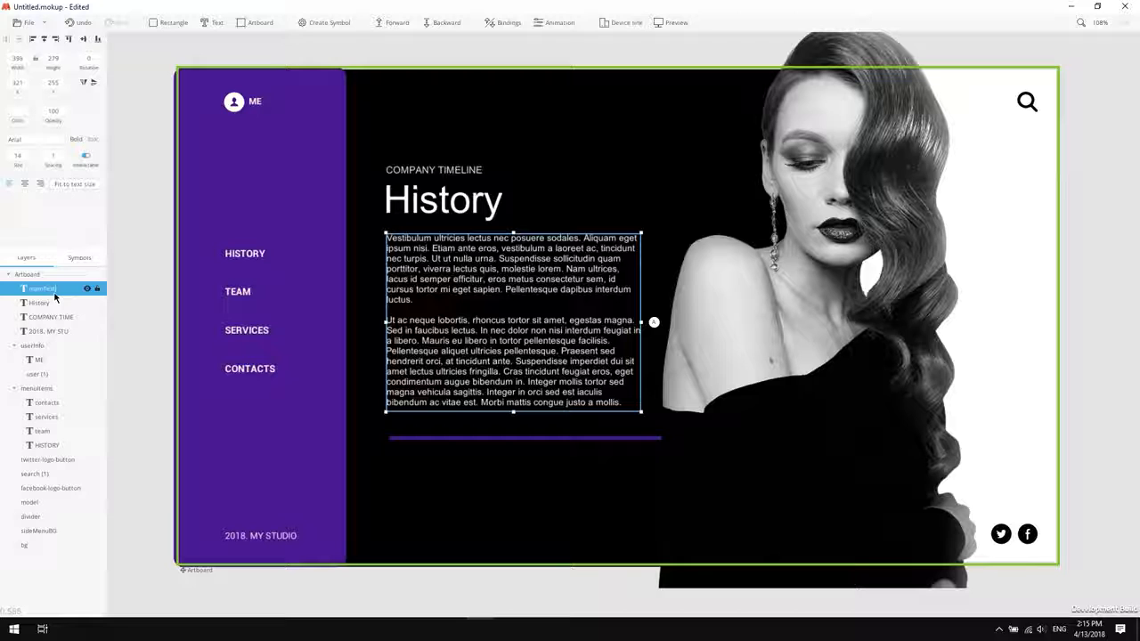
Align the divider's left edge with the left edge of the main text box.
click(449, 442)
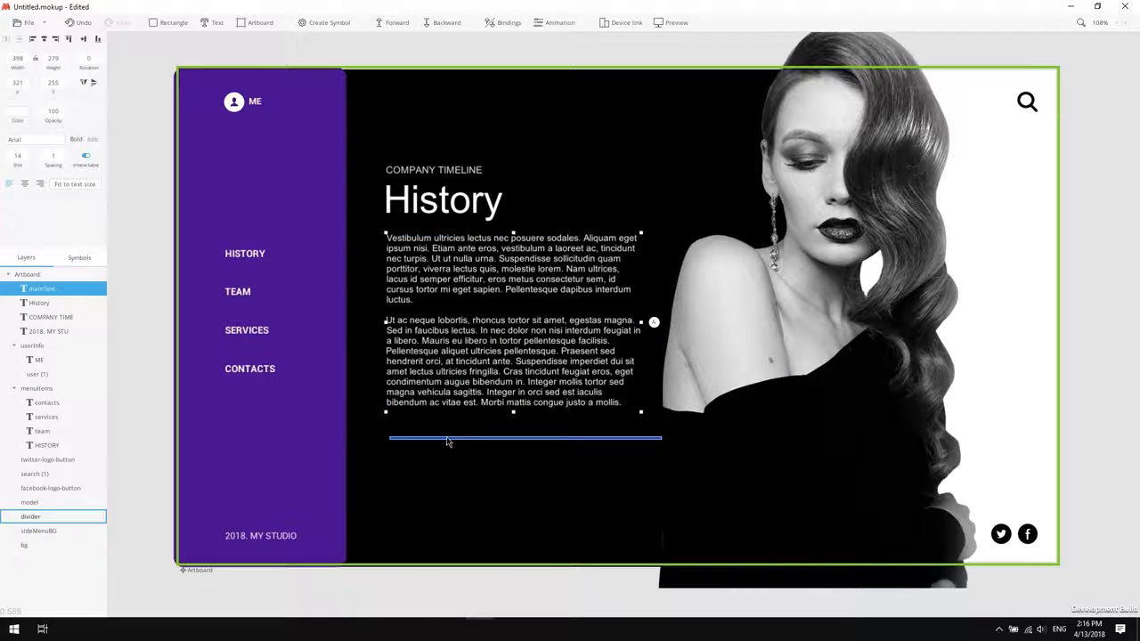
shift+click(433, 385)
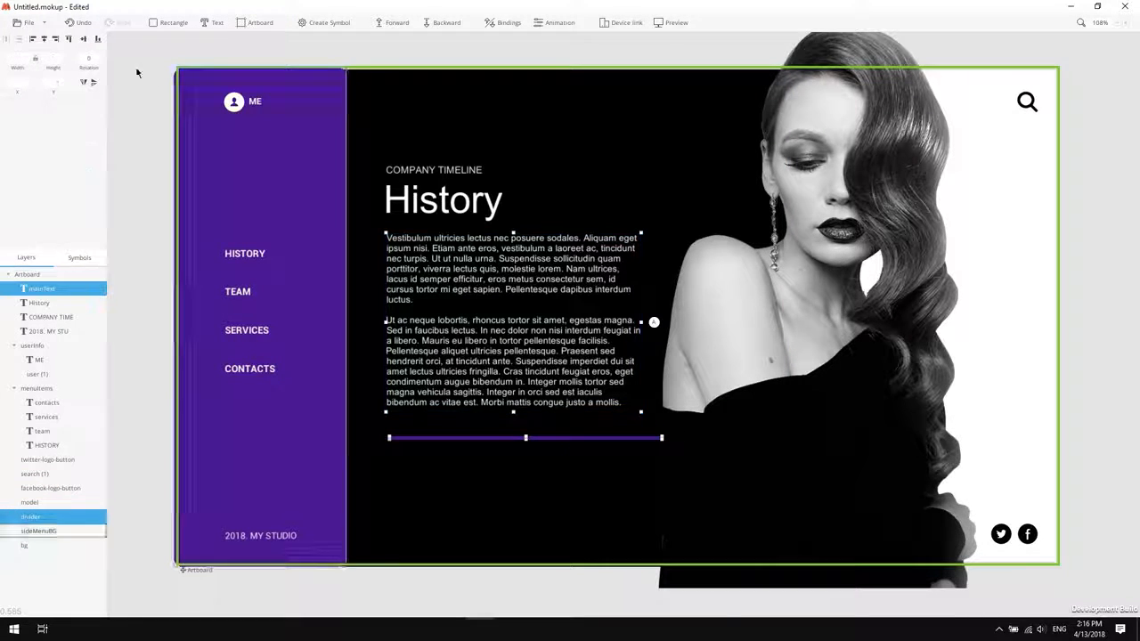
click(33, 40)
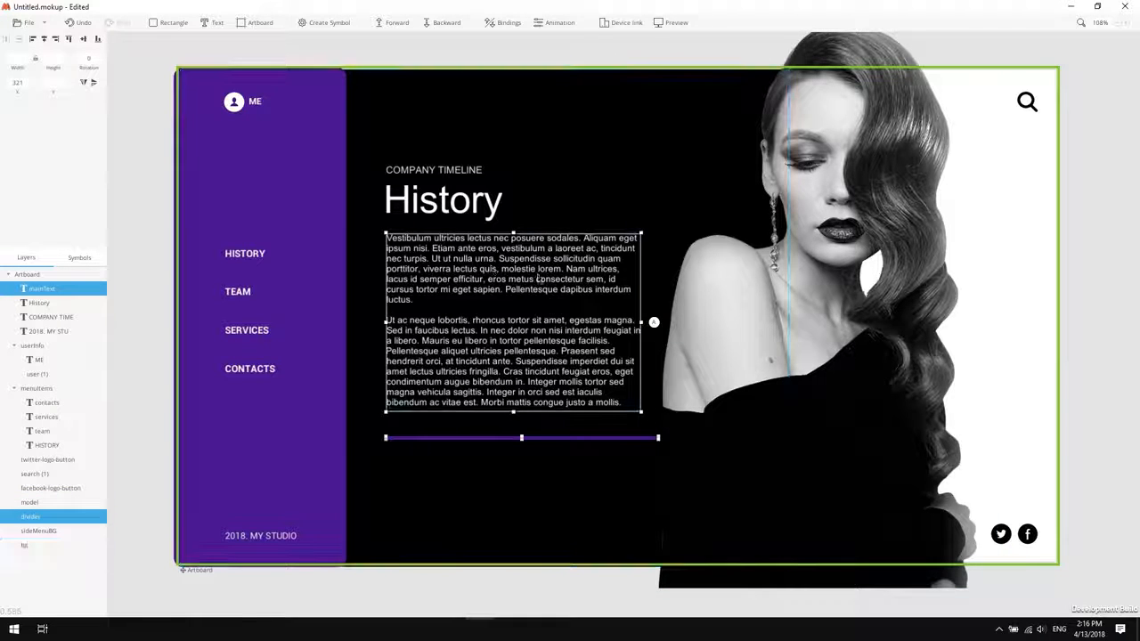
click(142, 323)
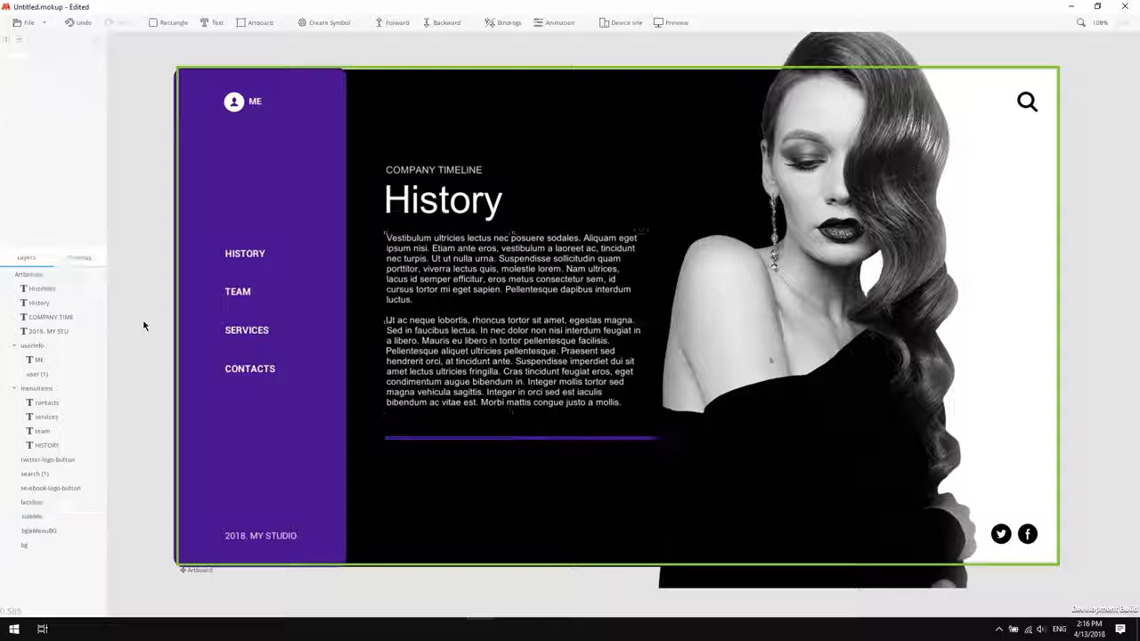
Convert the HISTORY item in the side menu into a symbol named historiCTA.
click(239, 257)
double_click(239, 257)
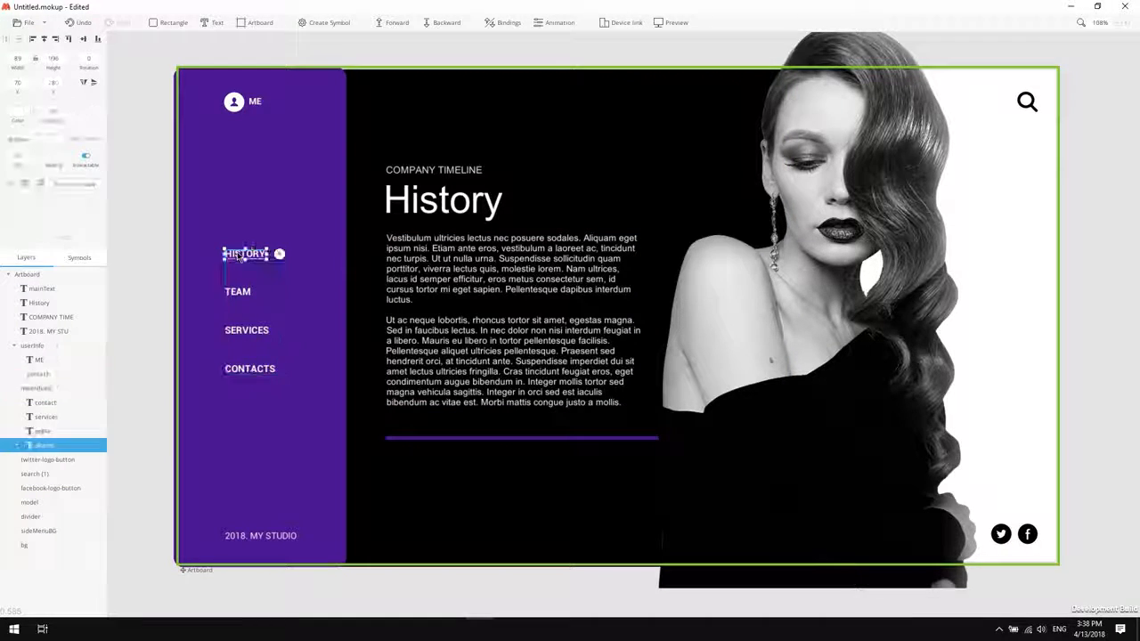
key(s)
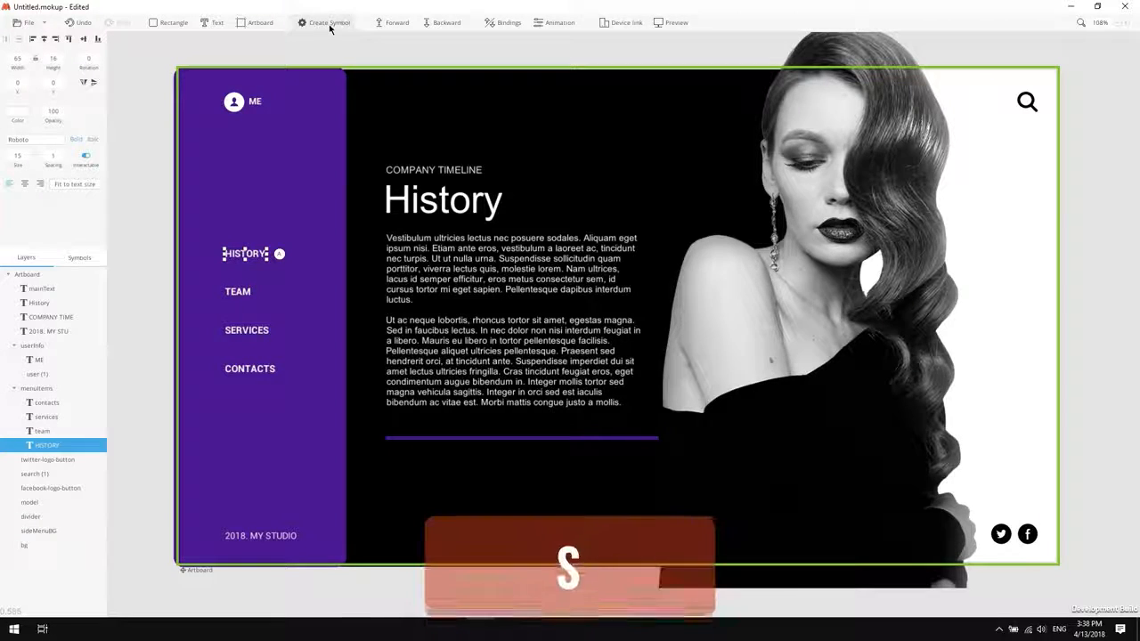
text(histor)
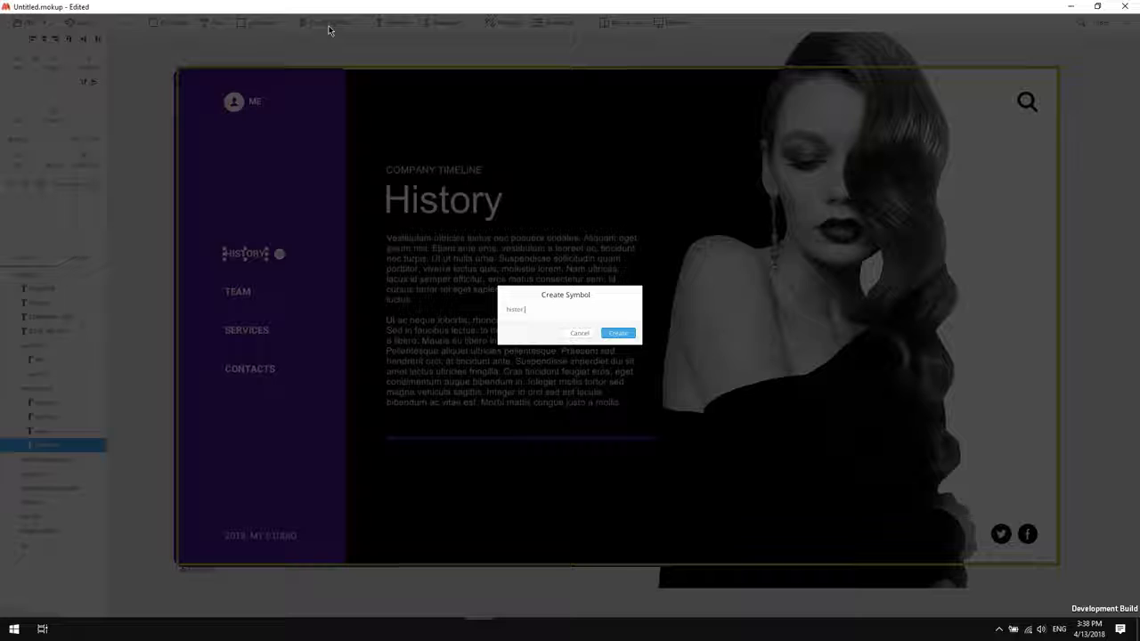
text(iClick)
key(Return)
Convert the TEAM menu item into a symbol named teamCTA.
double_click(244, 294)
text(steamClick)
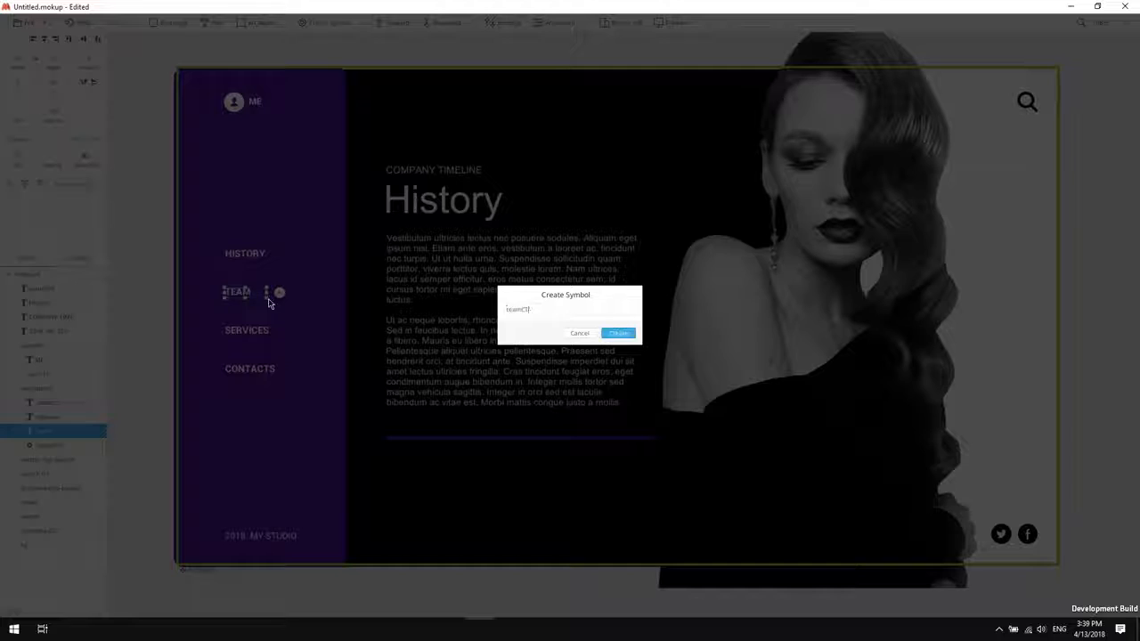
key(Return)
Convert the SERVICES and CONTACTS menu items into symbols named servicesCTA and contCTA.
double_click(245, 332)
click(251, 372)
text(scontCTA)
key(Return)
Open the HISTORY menu symbol for editing and duplicate its artboard.
click(245, 258)
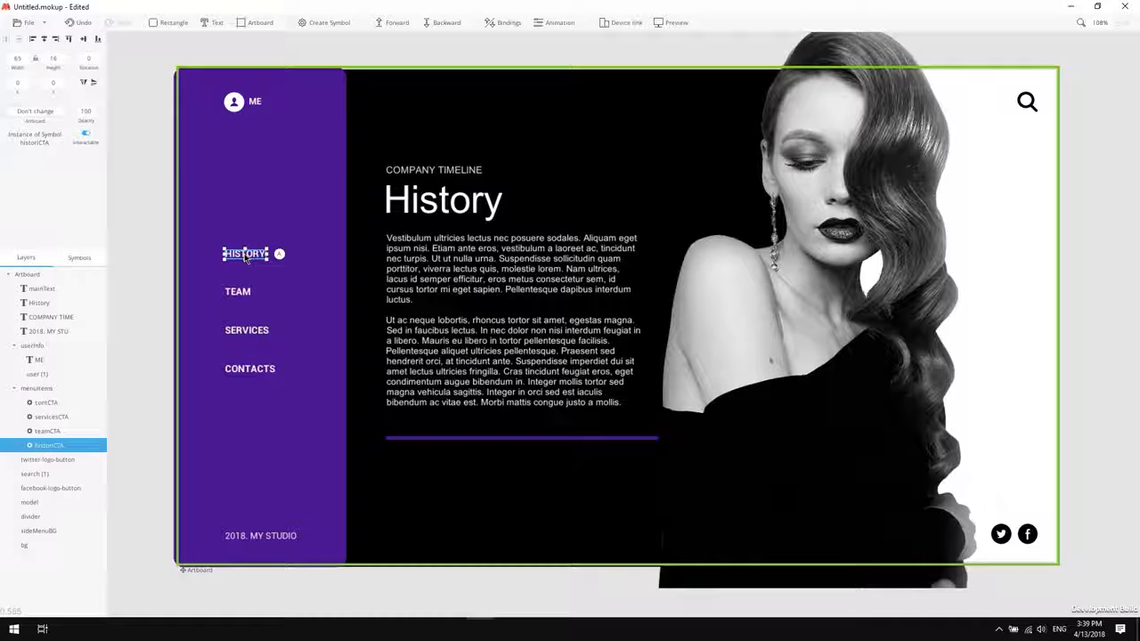
double_click(244, 256)
click(309, 262)
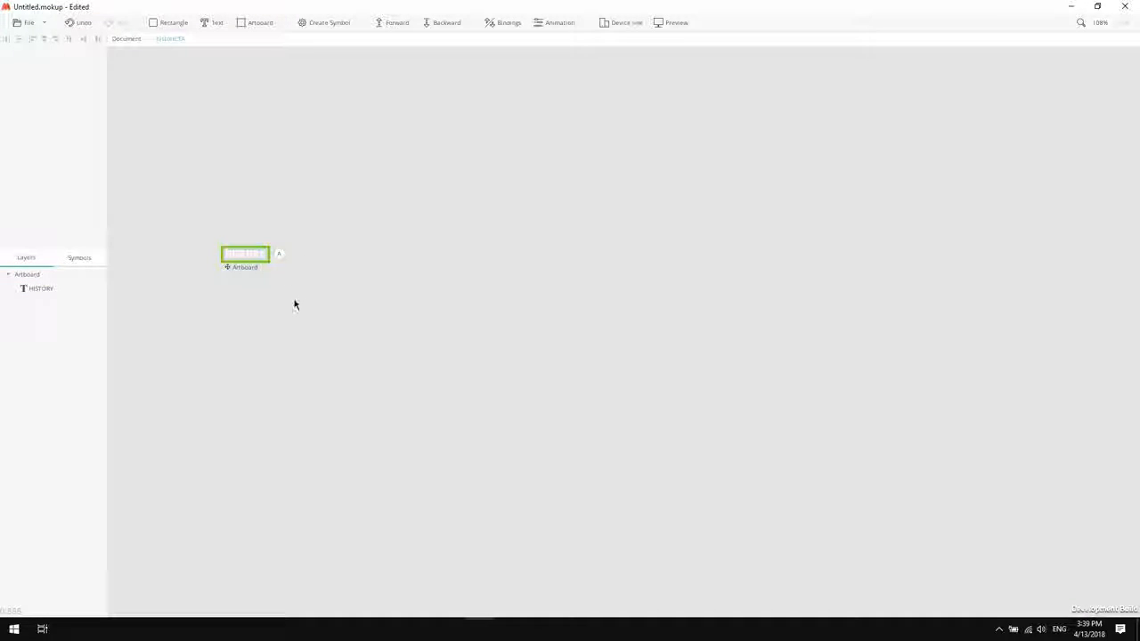
drag(294, 301, 431, 314)
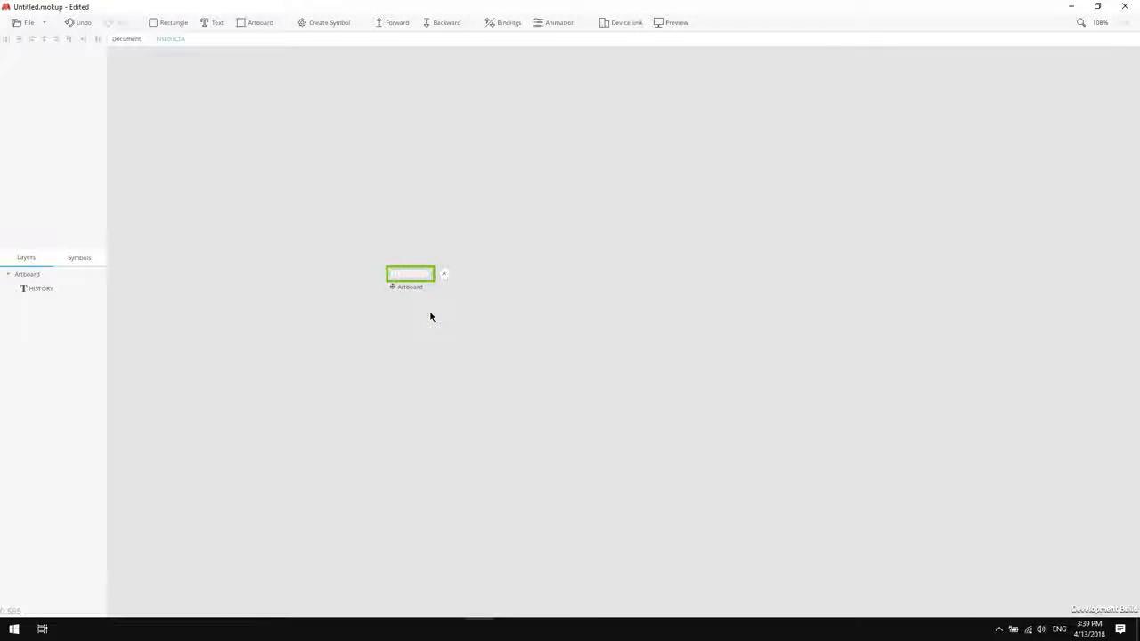
click(398, 285)
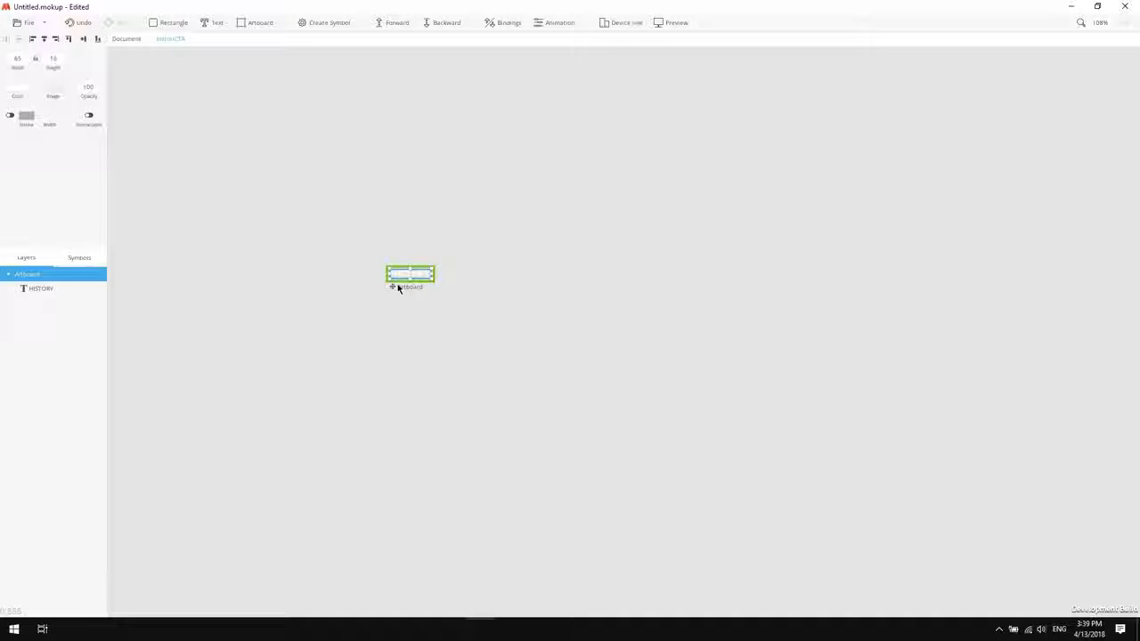
key(ctrl+d)
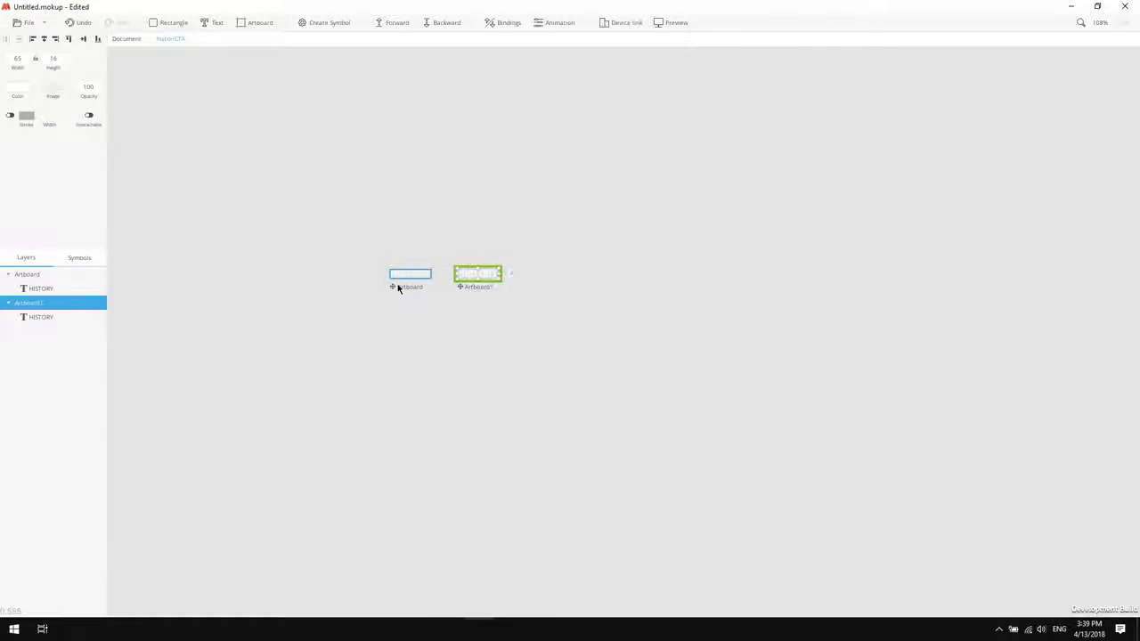
Color the HISTORY text in the duplicated artboard gray #908686 and copy that hex code.
click(487, 278)
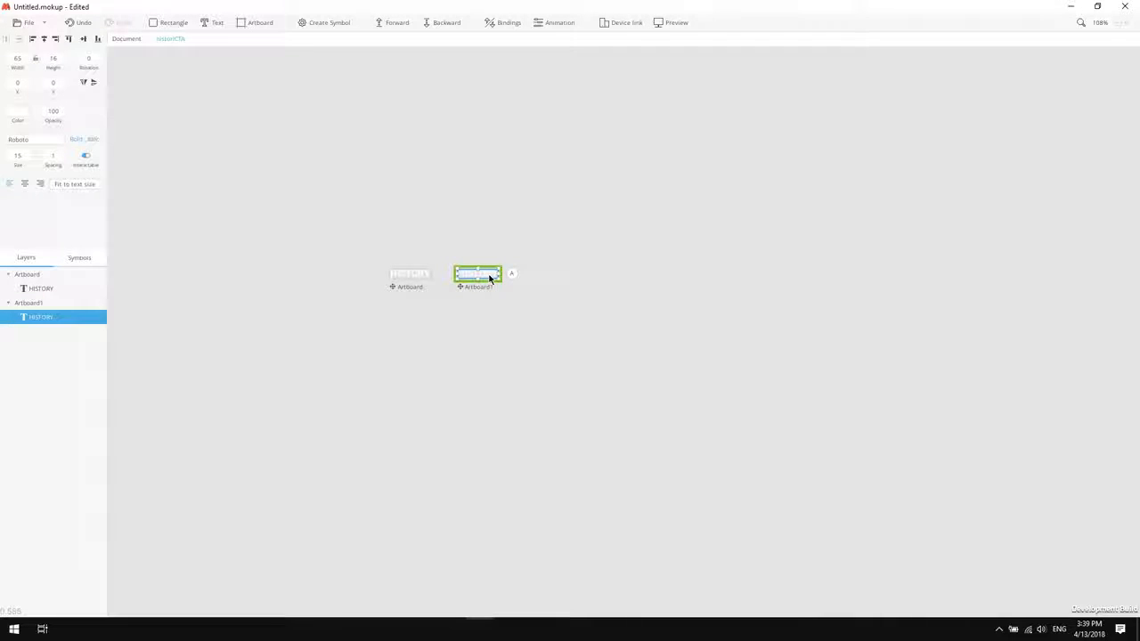
click(16, 113)
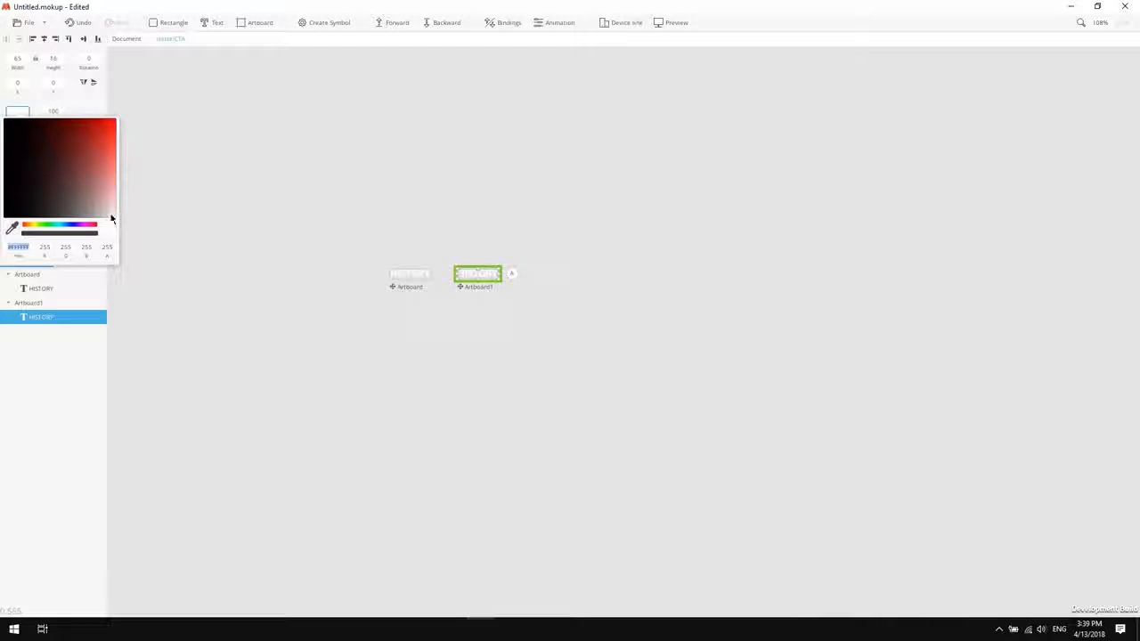
drag(111, 218, 68, 210)
key(ctrl+c)
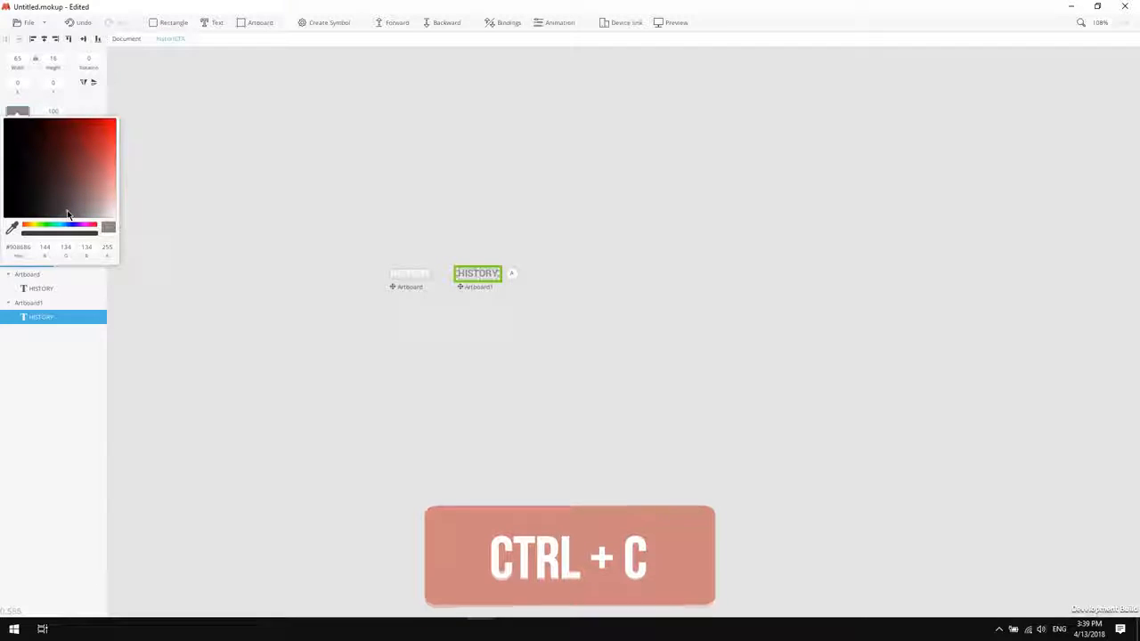
click(21, 249)
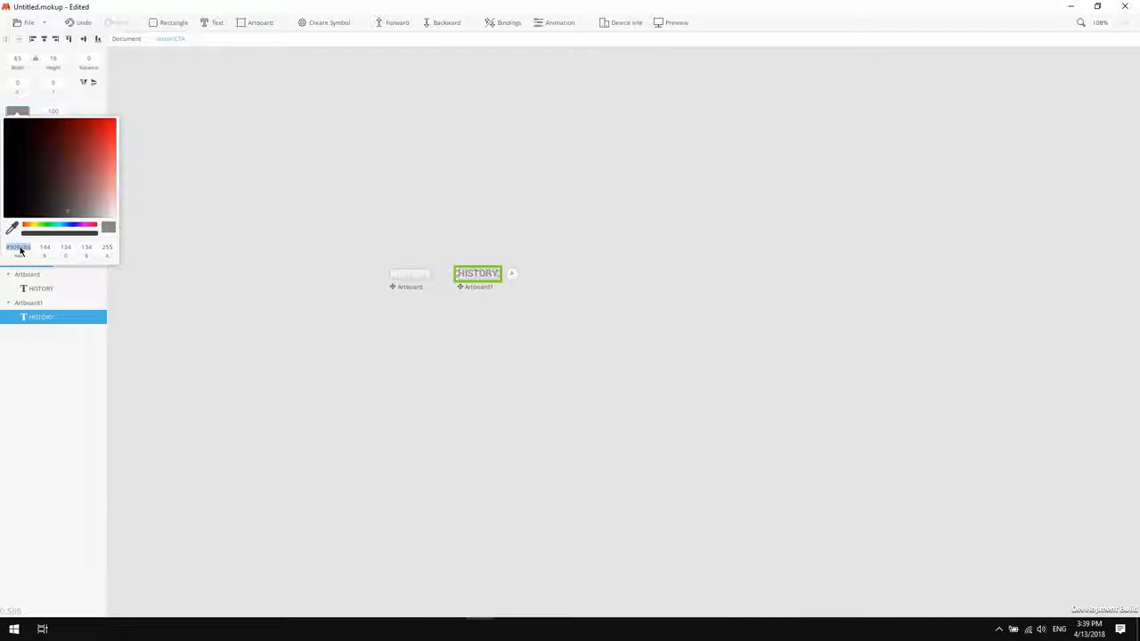
click(433, 300)
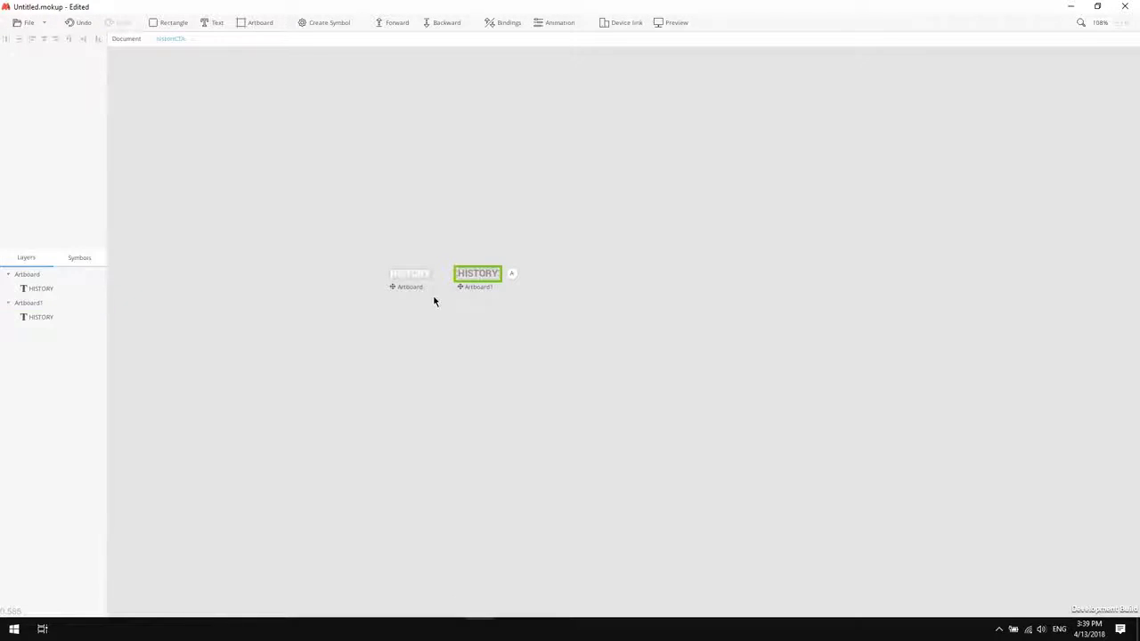
Add a HoverIn transition from the white HISTORY text to the artboard with the gray copy.
click(424, 276)
click(444, 277)
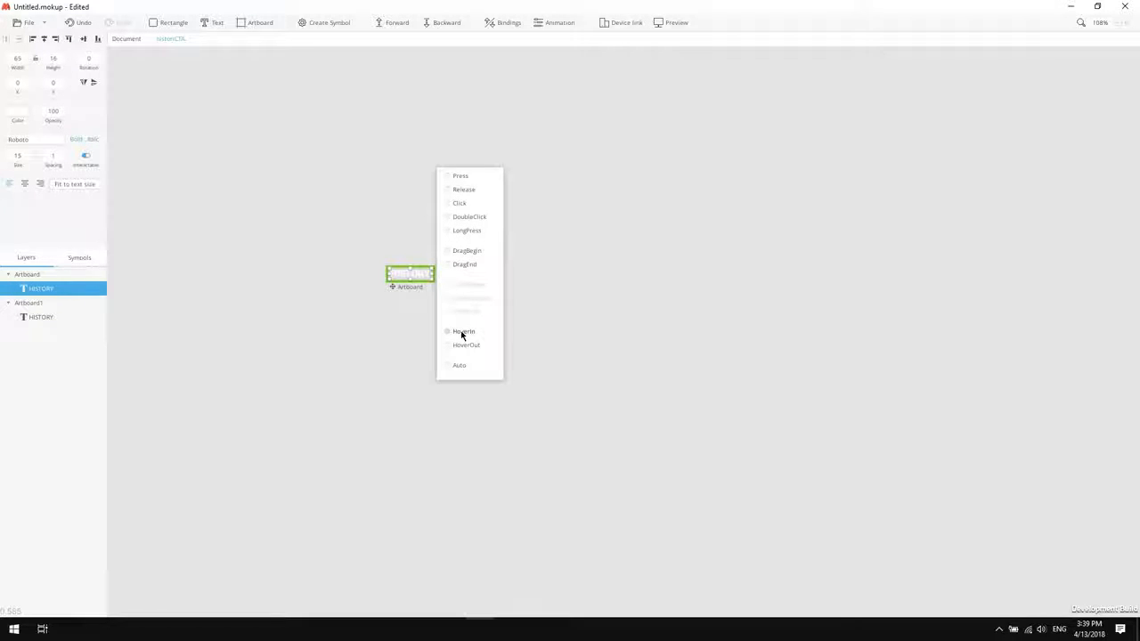
drag(461, 335, 495, 276)
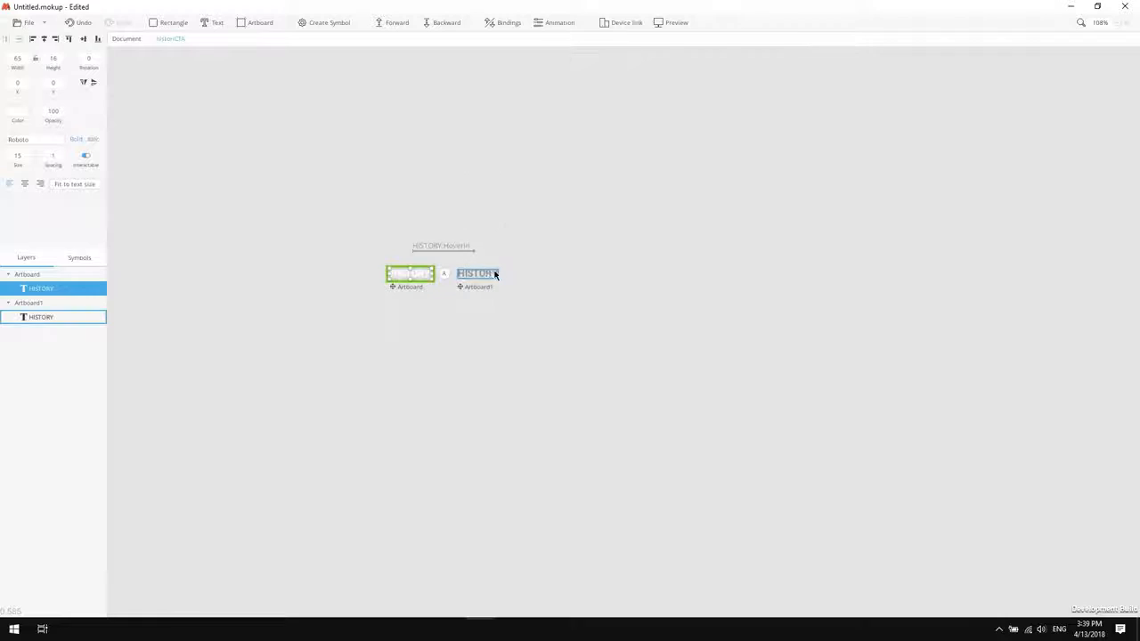
Add a HoverOut transition from the gray HISTORY text back to the original artboard.
click(496, 276)
click(512, 275)
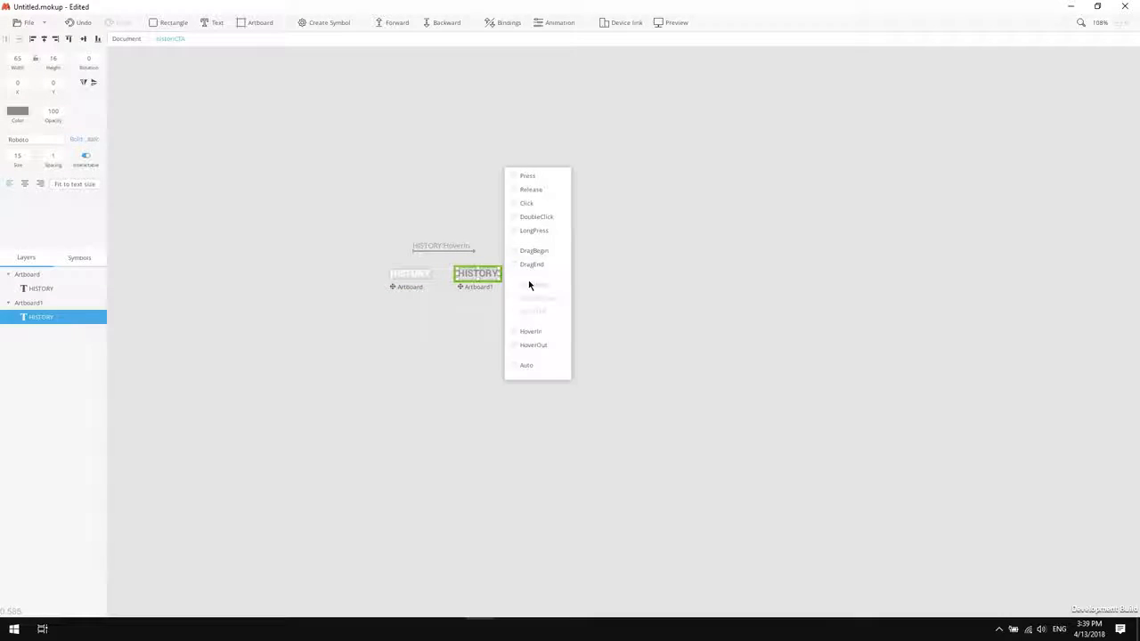
drag(537, 350, 417, 275)
click(514, 365)
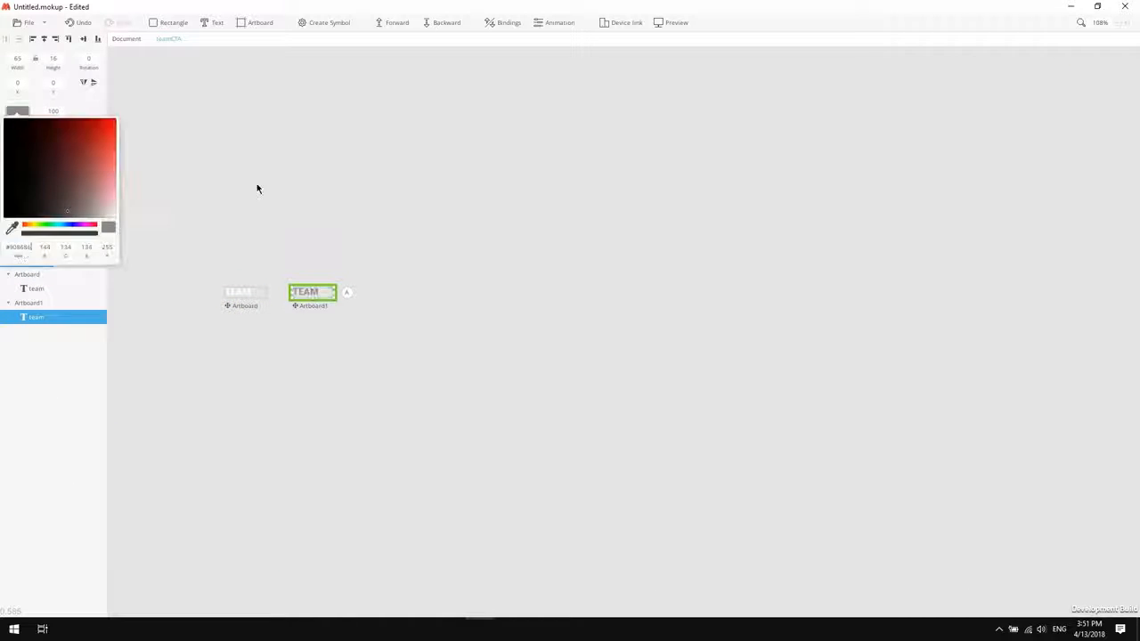
Add a hover transition between the white and gray TEAM artboards in the teamCTA symbol.
drag(298, 354, 257, 295)
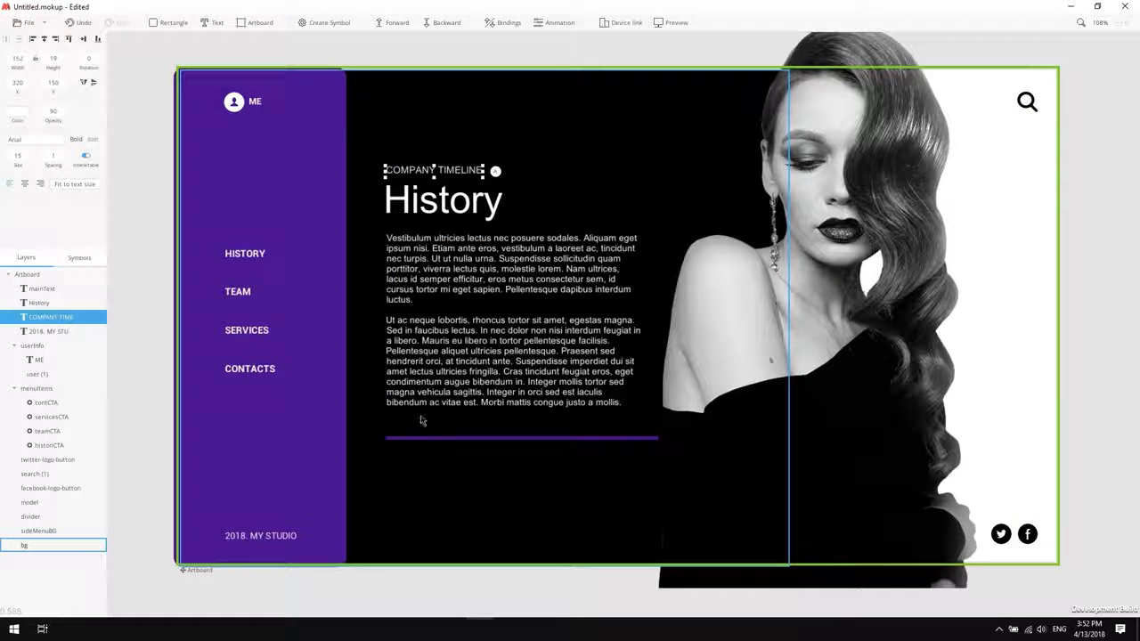
Duplicate the whole History page artboard, placing the copy beside the original.
scroll(421, 392, down, 5)
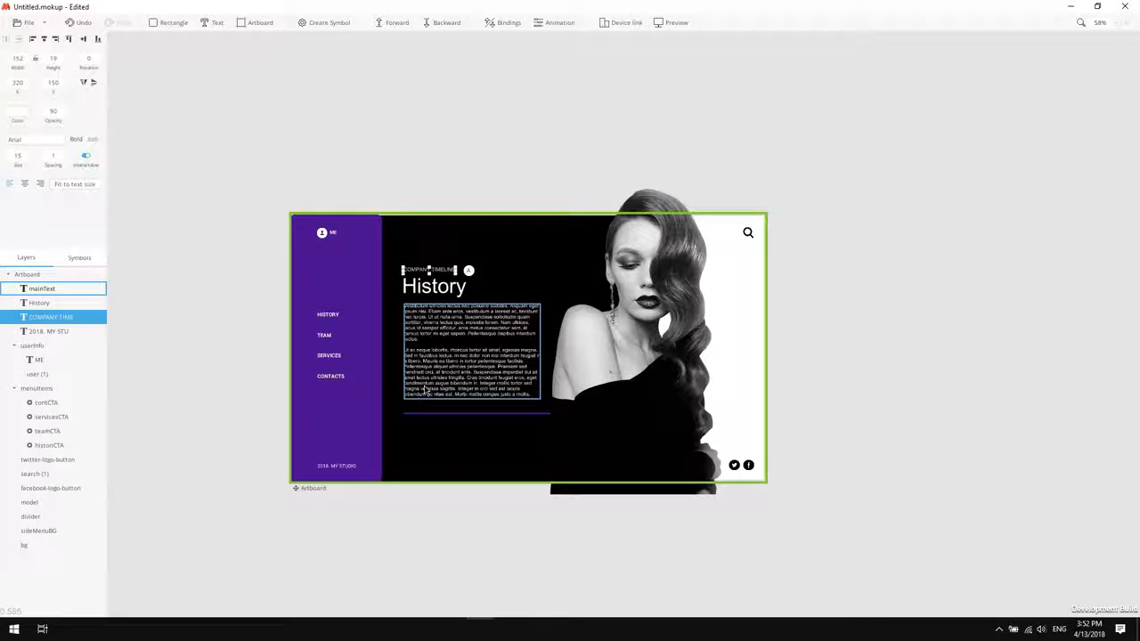
click(308, 492)
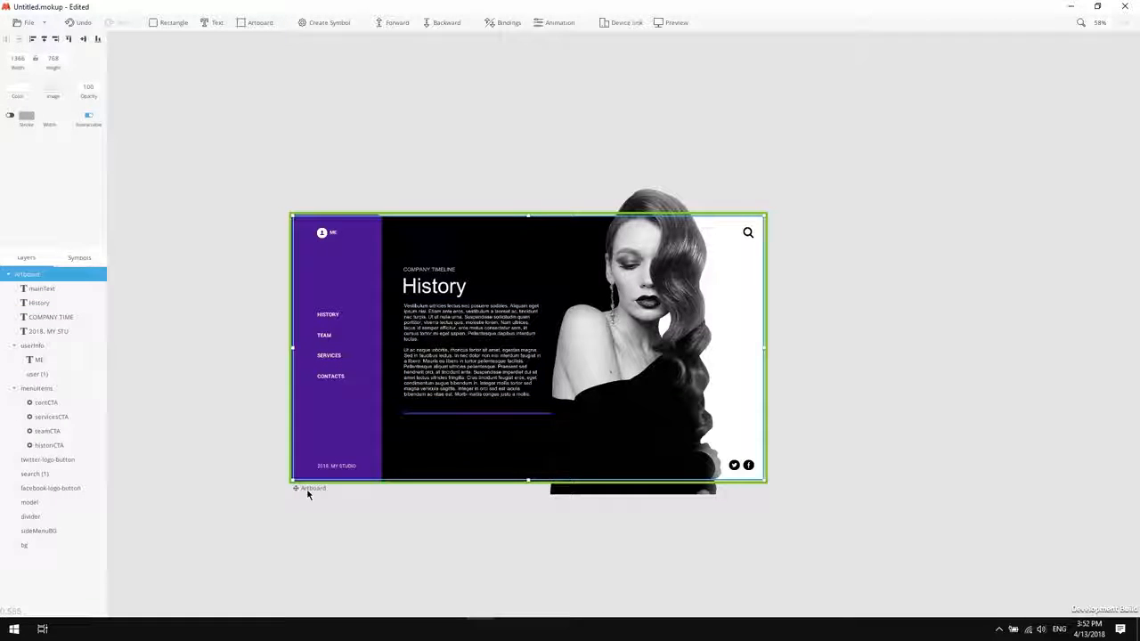
key(ctrl+d)
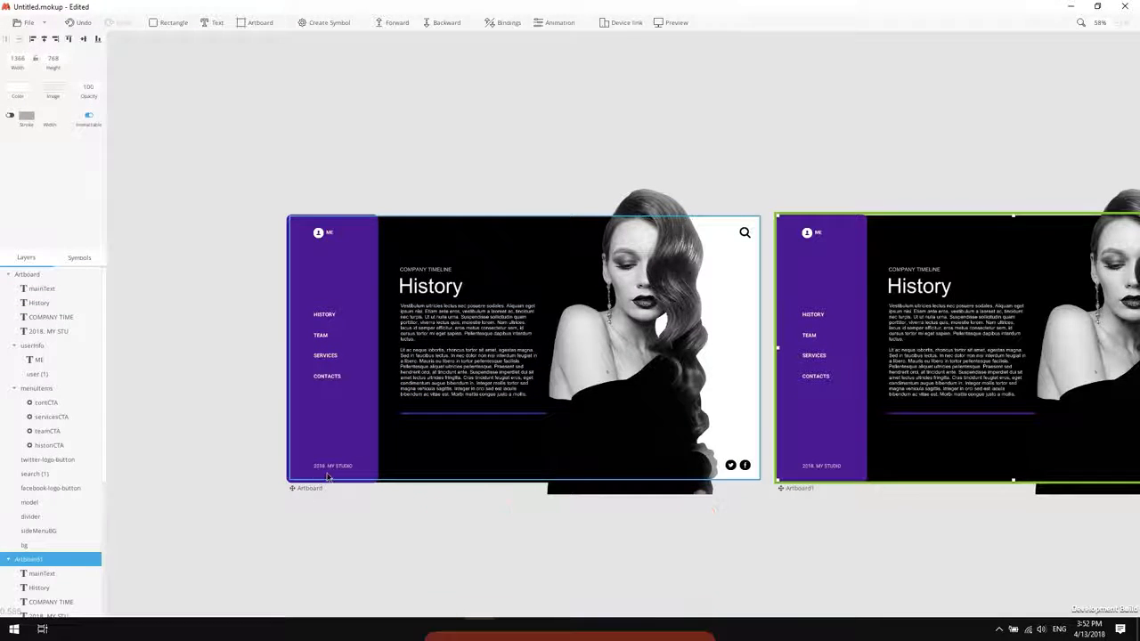
scroll(886, 514, right, 4)
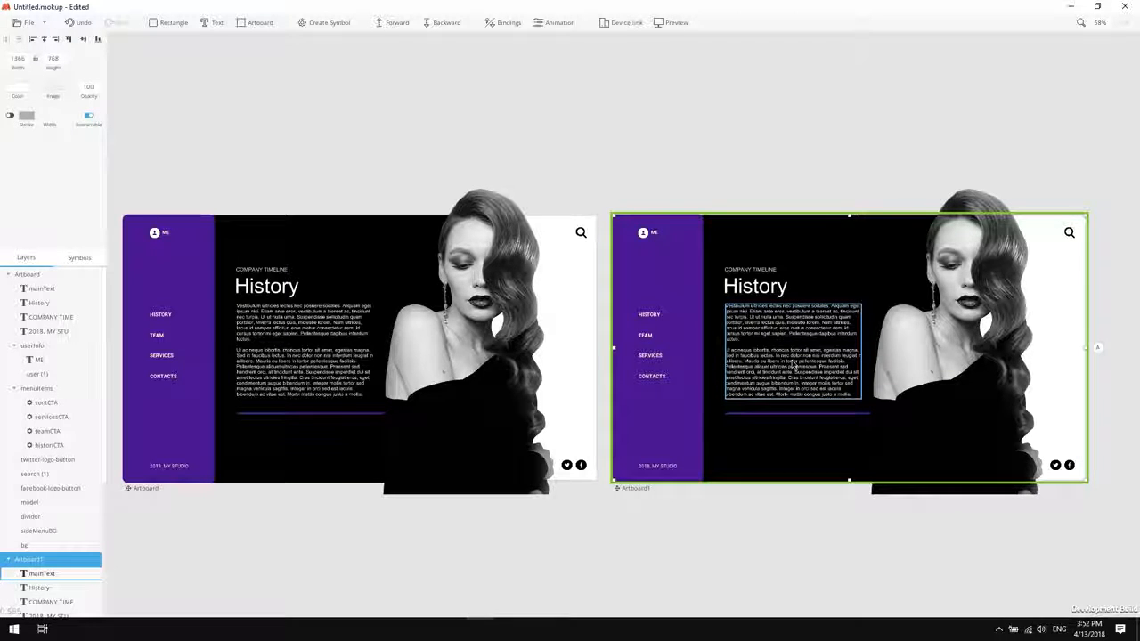
In the duplicated artboard, move the menu items group left to X 10 and set its opacity to 0.
click(648, 324)
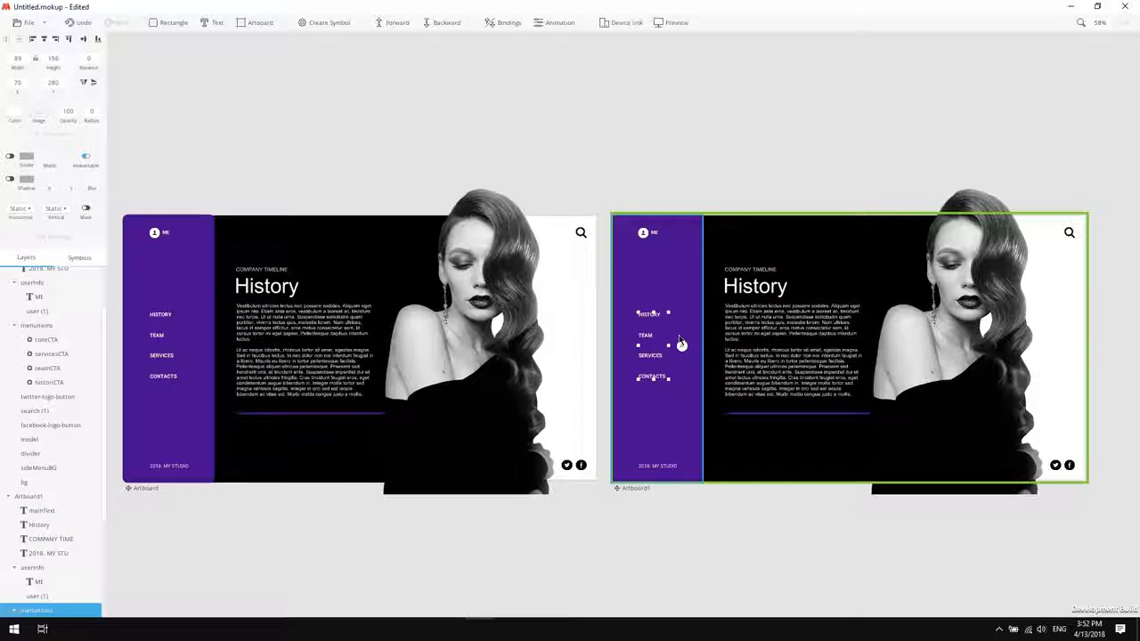
key(shift+Left)
key(shift+Left)
key(shift+Left)
key(shift+Left)
key(shift+Left)
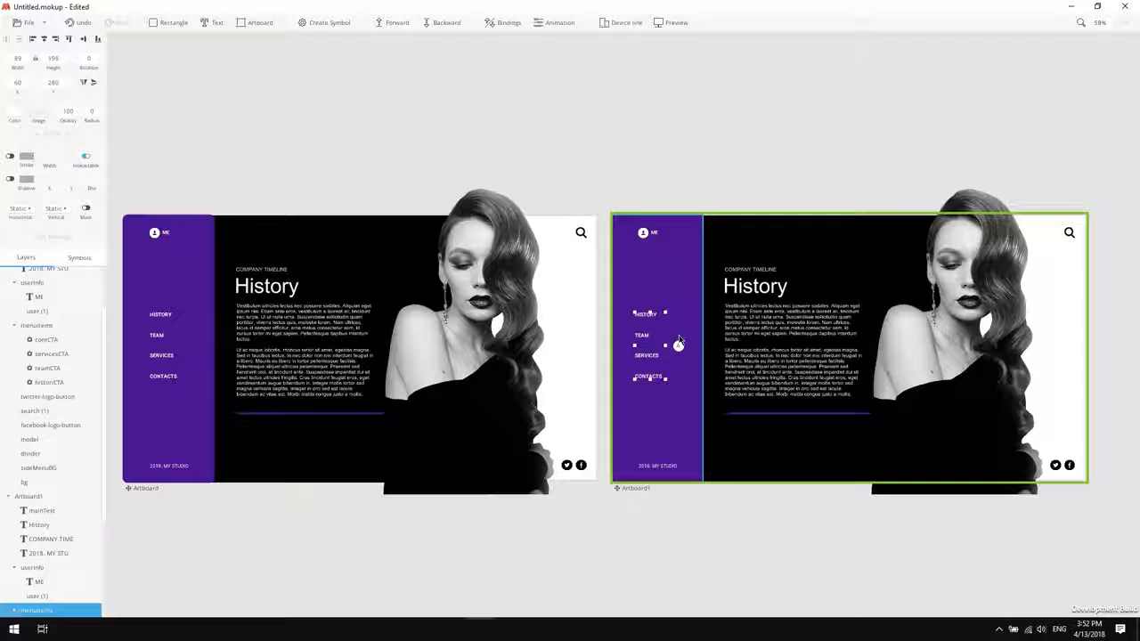
key(shift+Left)
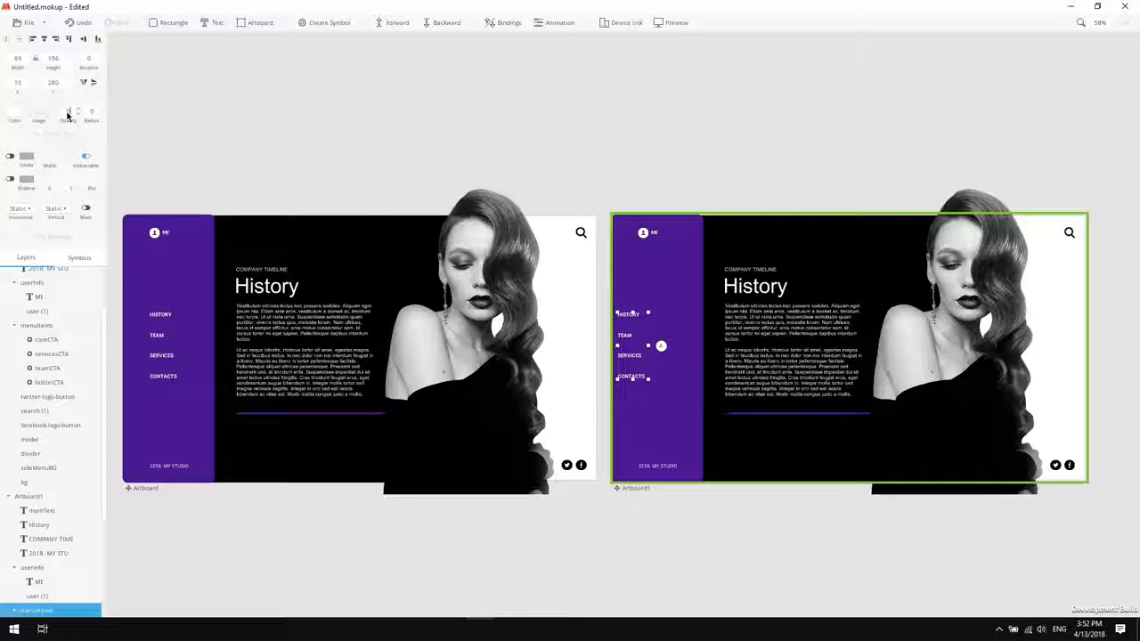
key(Return)
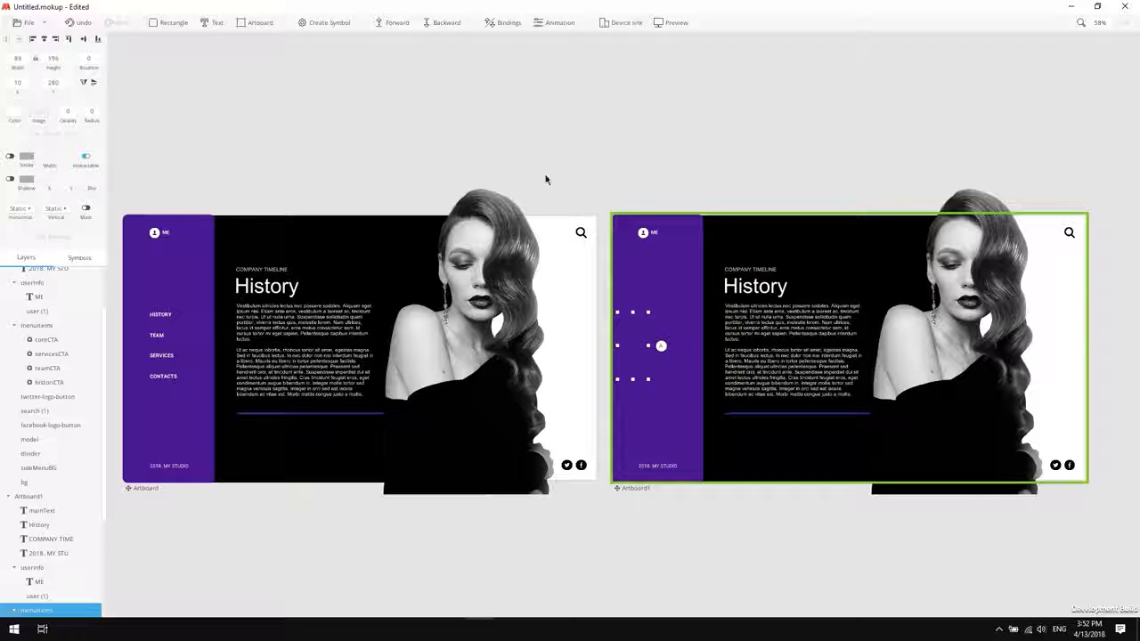
Move the purple side menu background of the duplicated artboard left to X -280, outside the artboard.
click(645, 233)
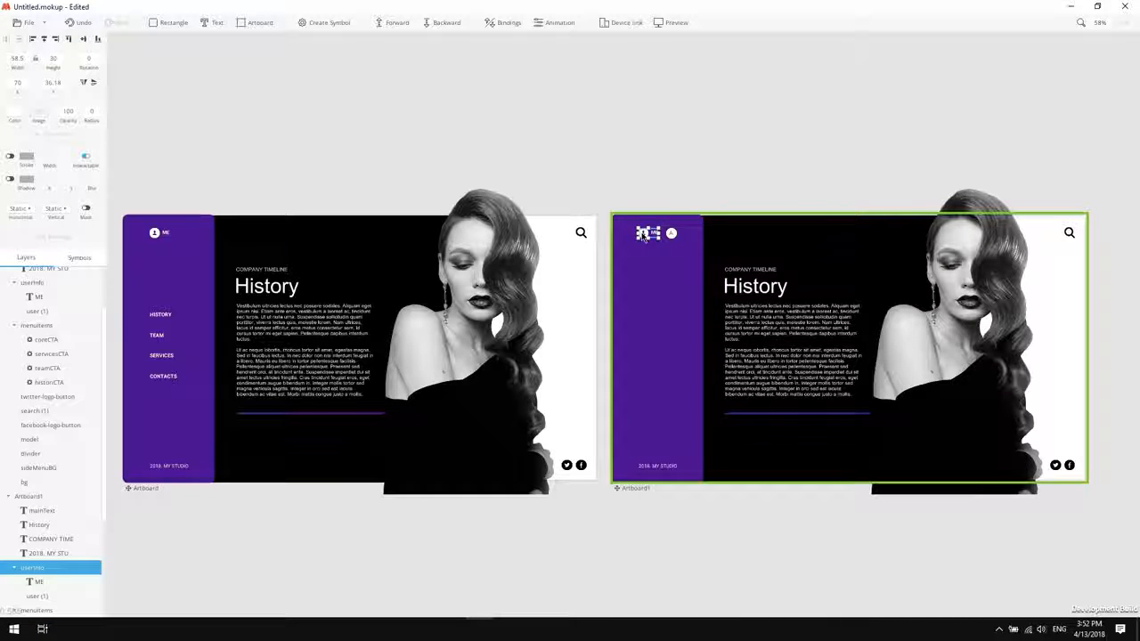
scroll(865, 280, up, 1)
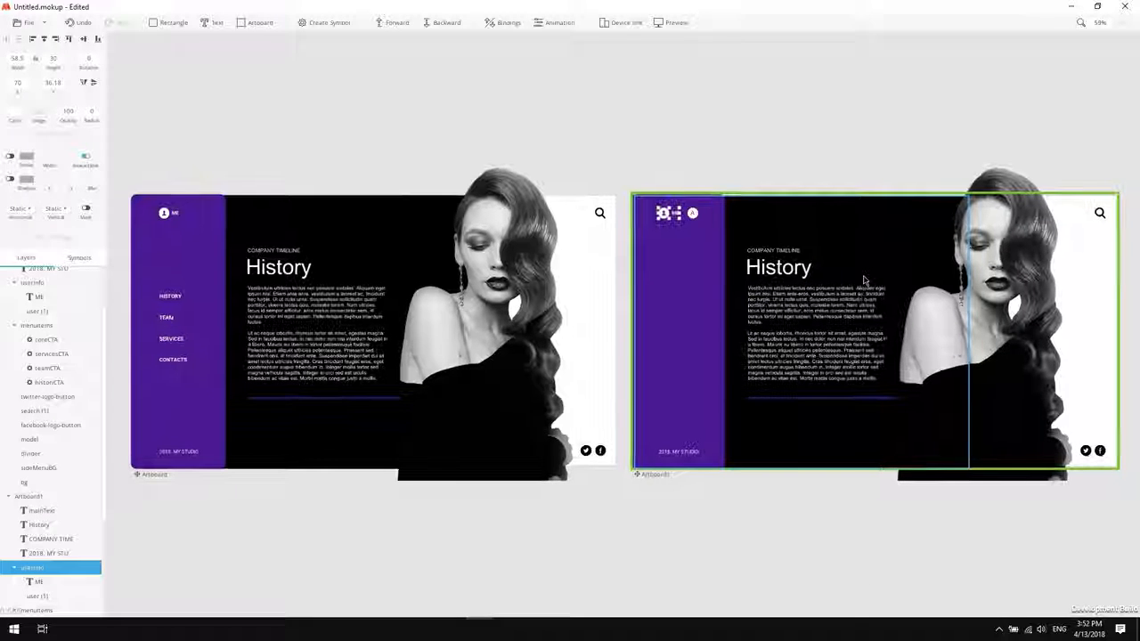
drag(991, 293, 787, 292)
scroll(786, 292, up, 5)
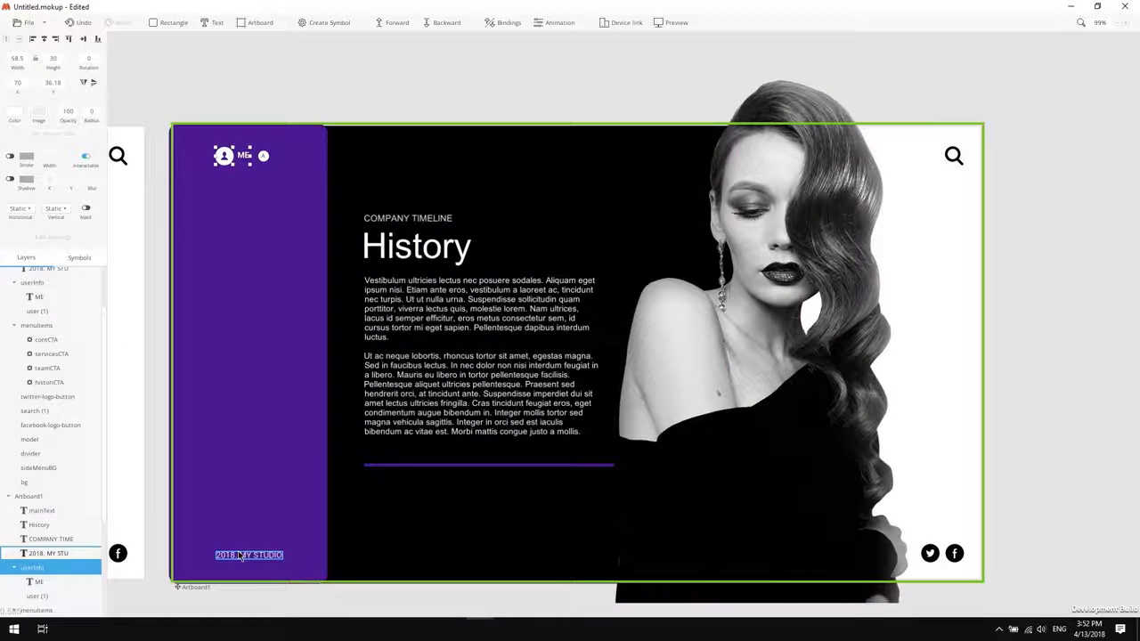
click(259, 359)
key(shift+Left)
key(shift+Left)
key(shift+Left)
key(shift+Left)
key(shift+Left)
key(shift+Left)
key(shift+Left)
key(shift+Left)
key(shift+Left)
key(shift+Left)
key(shift+Left)
key(shift+Left)
key(shift+Left)
key(shift+Left)
key(shift+Left)
key(shift+Left)
key(shift+Left)
key(shift+Left)
key(shift+Left)
key(shift+Left)
key(shift+Left)
key(shift+Left)
key(shift+Left)
key(shift+Left)
key(shift+Left)
key(shift+Left)
key(shift+Left)
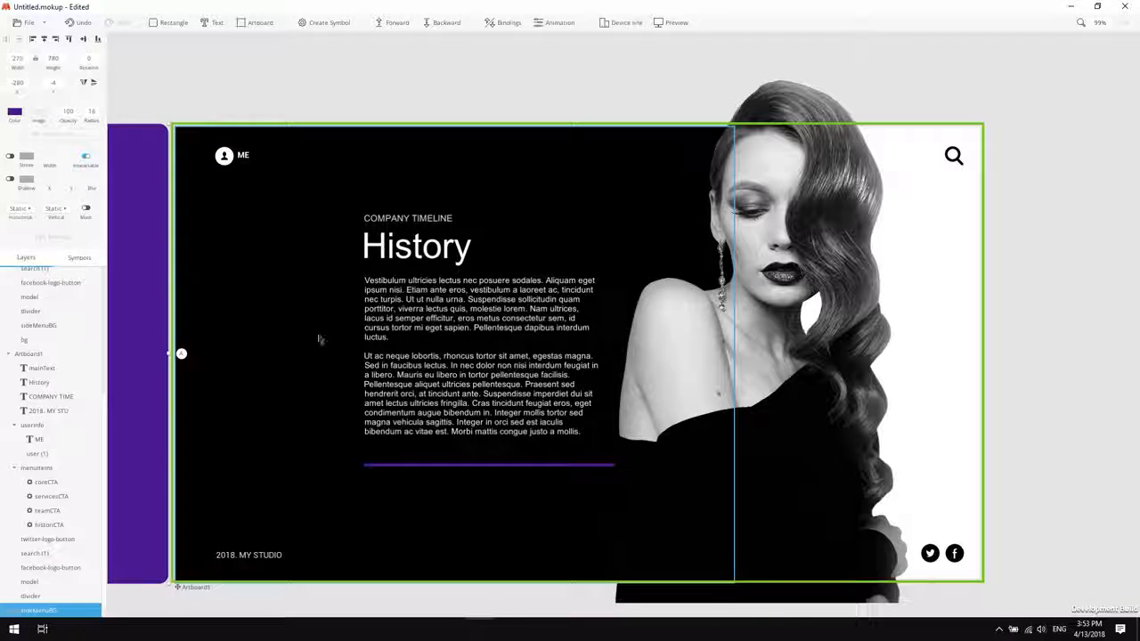
Set the opacity of the duplicate's body text, History heading and COMPANY TIMELINE label to 0.
click(436, 299)
click(437, 301)
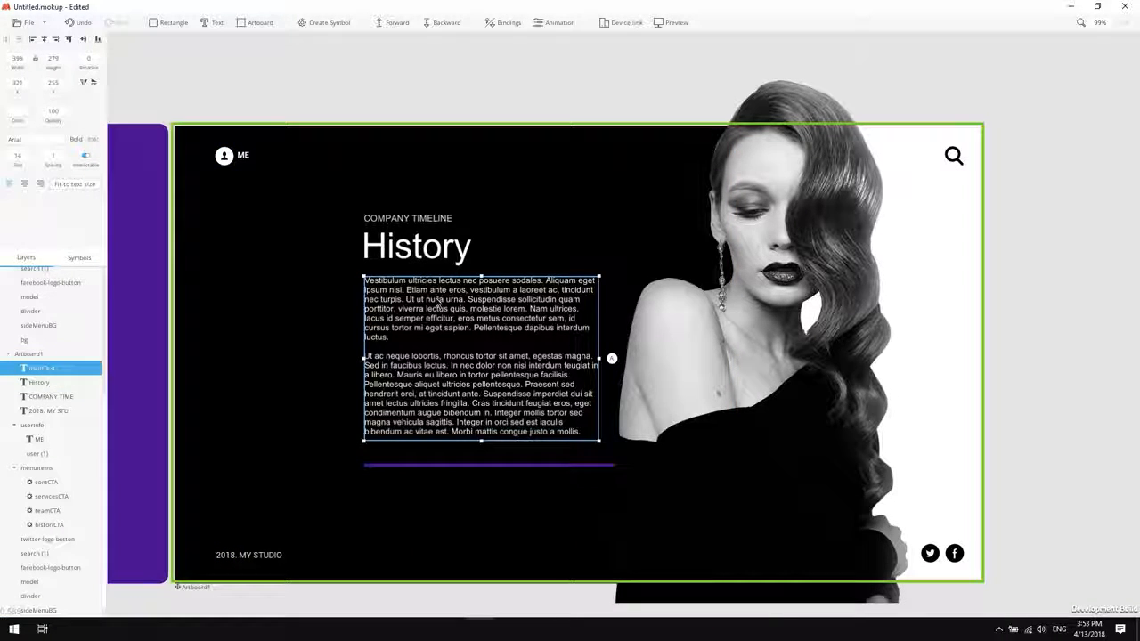
shift+click(422, 257)
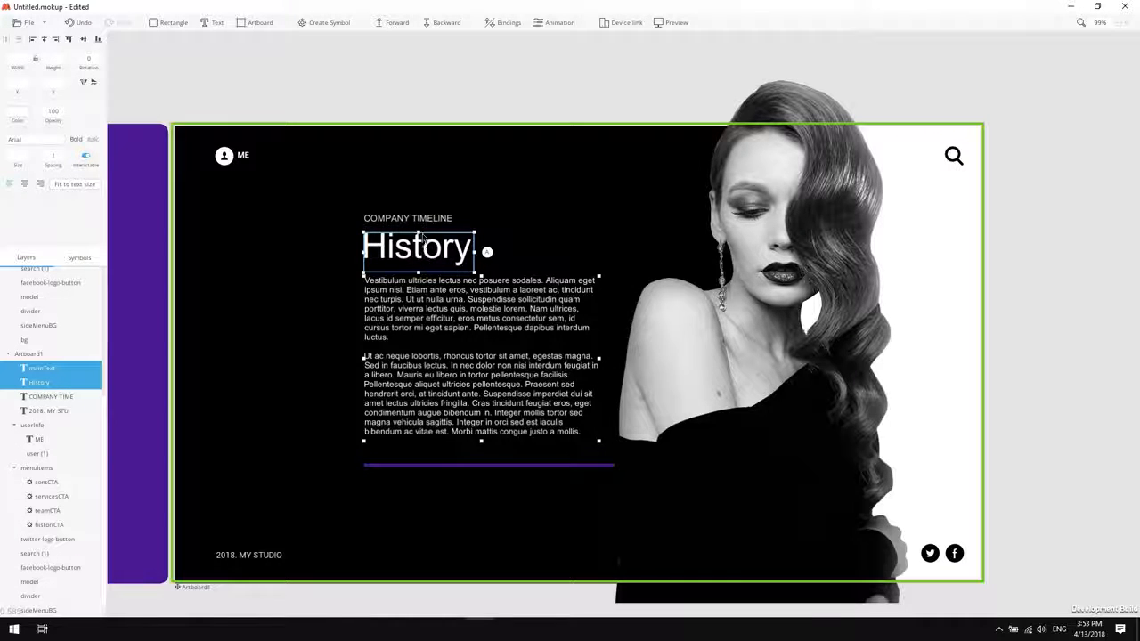
shift+click(427, 223)
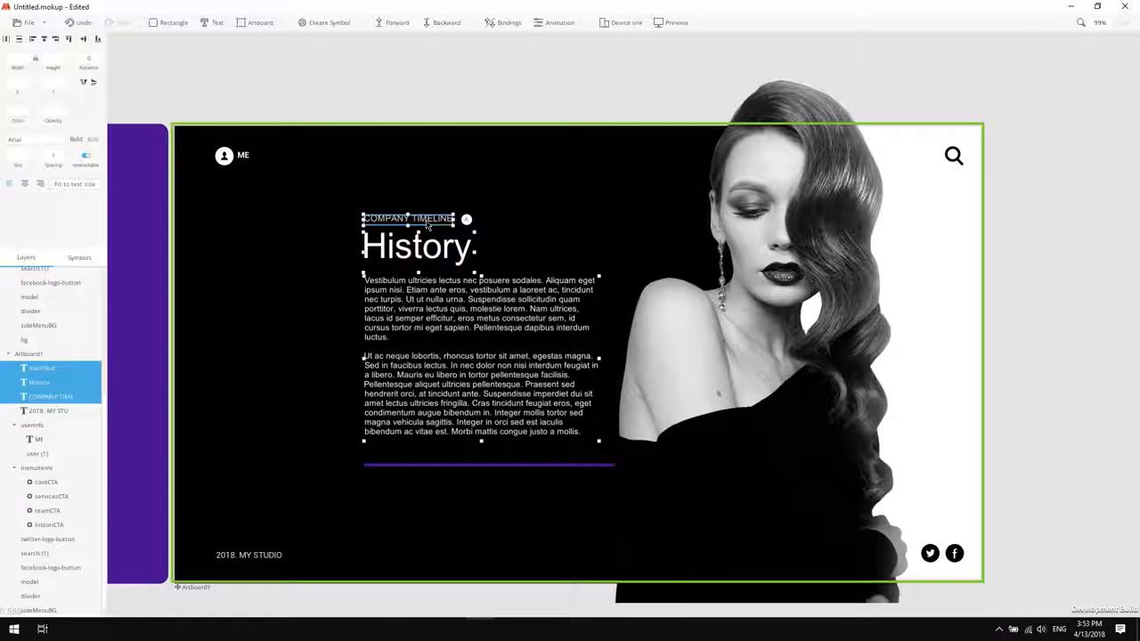
click(53, 113)
text(0)
key(Return)
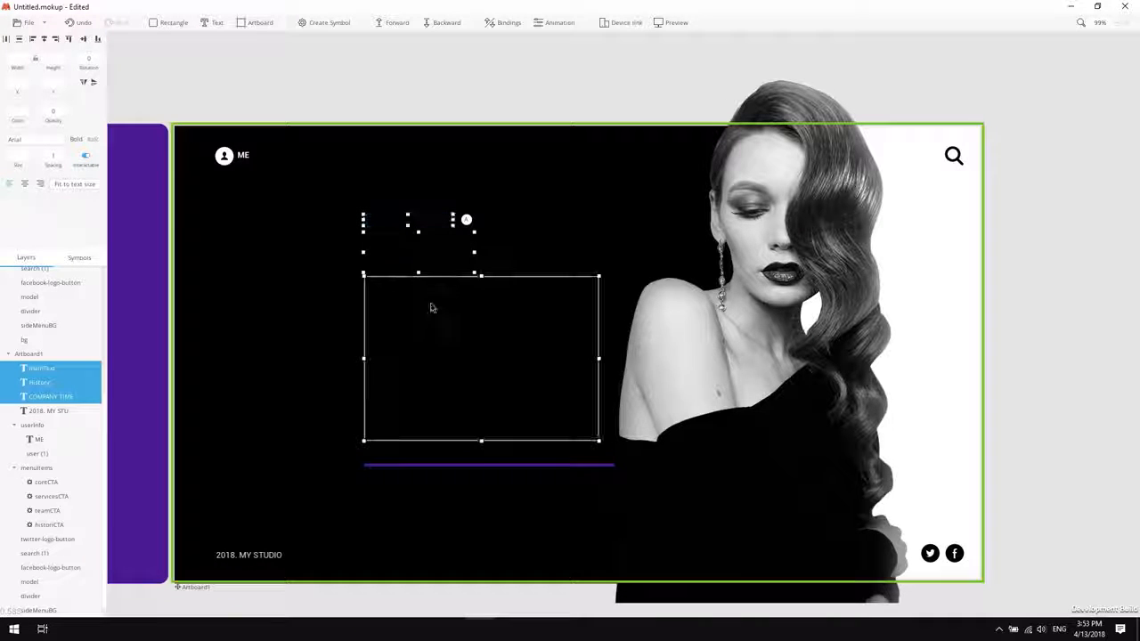
Shift the three transparent texts left together until they roughly line up with the ME icon's left edge.
key(shift+Left)
key(shift+Left)
key(shift+Left)
key(shift+Left)
key(shift+Left)
key(shift+Left)
key(shift+Left)
key(shift+Left)
key(shift+Left)
key(shift+Left)
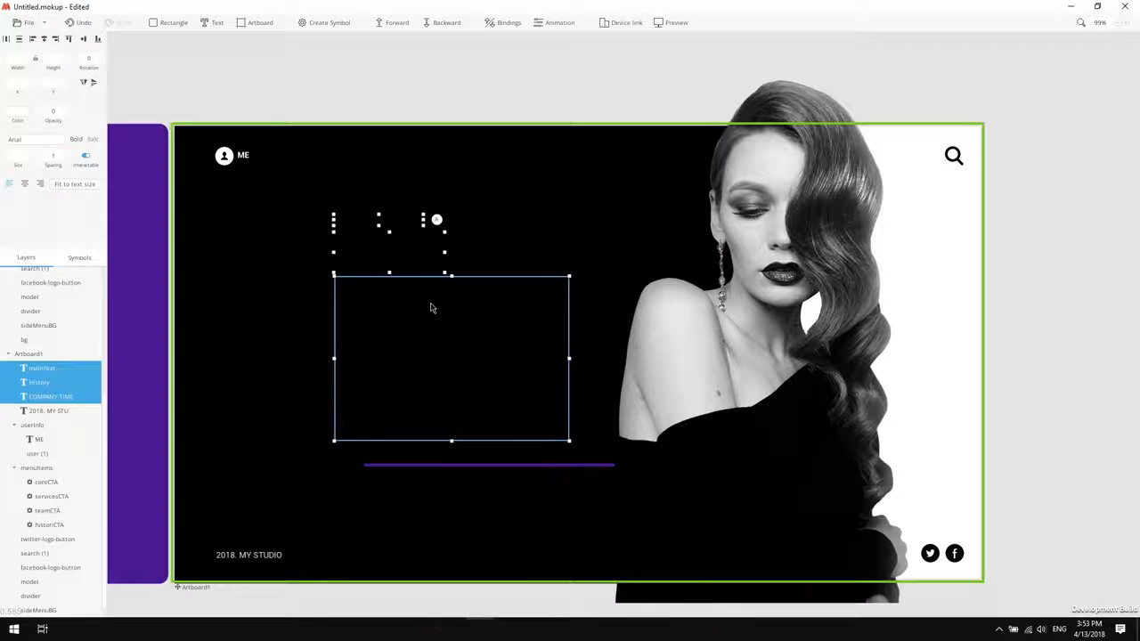
key(shift+Left)
key(shift+Left)
key(shift+Left)
key(shift+Left)
key(shift+Left)
key(shift+Left)
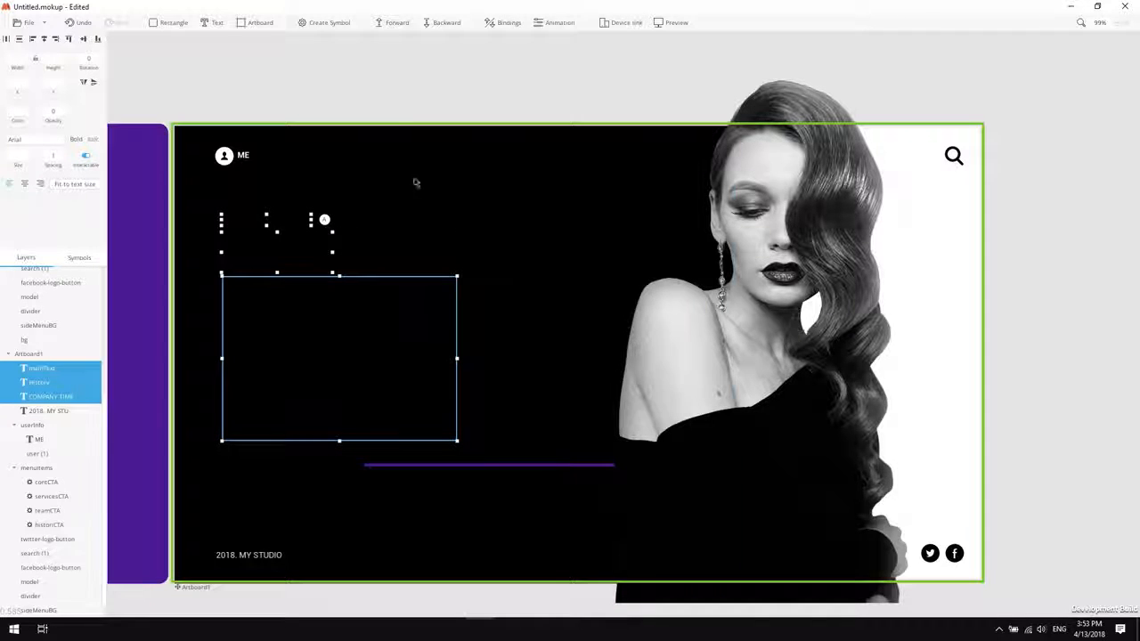
Move the model photo and the black background together left until the model stands in the artboard's left half.
click(698, 520)
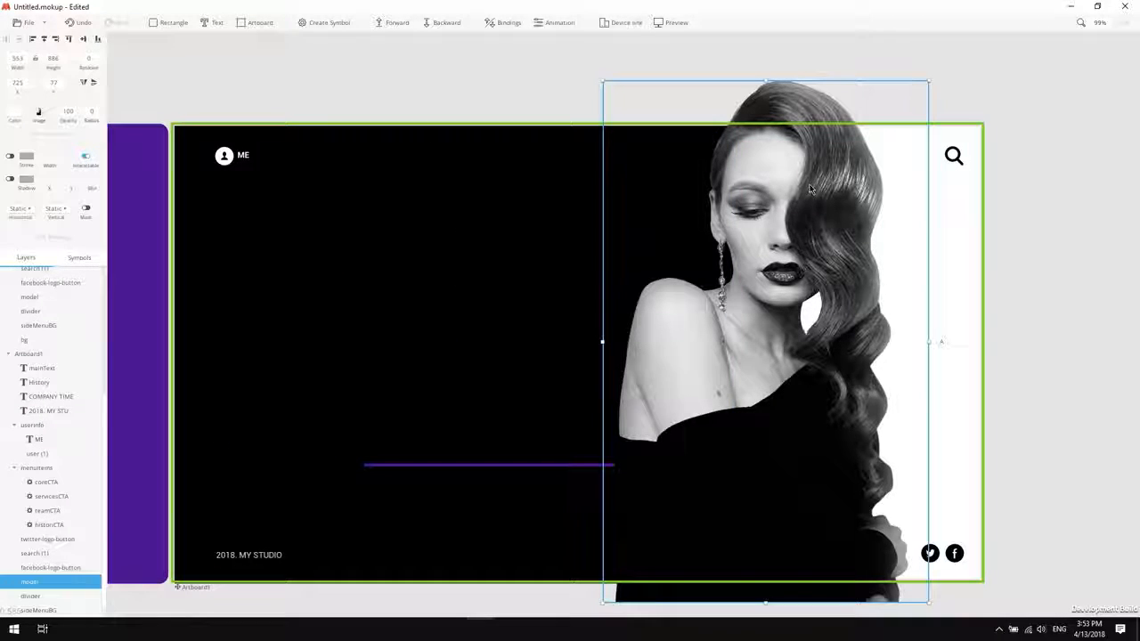
shift+click(496, 176)
key(shift+Left)
key(shift+Left)
key(shift+Left)
key(shift+Left)
key(shift+Left)
key(shift+Left)
key(shift+Left)
key(shift+Left)
key(shift+Left)
key(shift+Left)
key(shift+Left)
key(shift+Left)
key(shift+Left)
key(shift+Left)
key(shift+Left)
key(shift+Left)
key(shift+Left)
key(shift+Left)
key(shift+Left)
key(shift+Left)
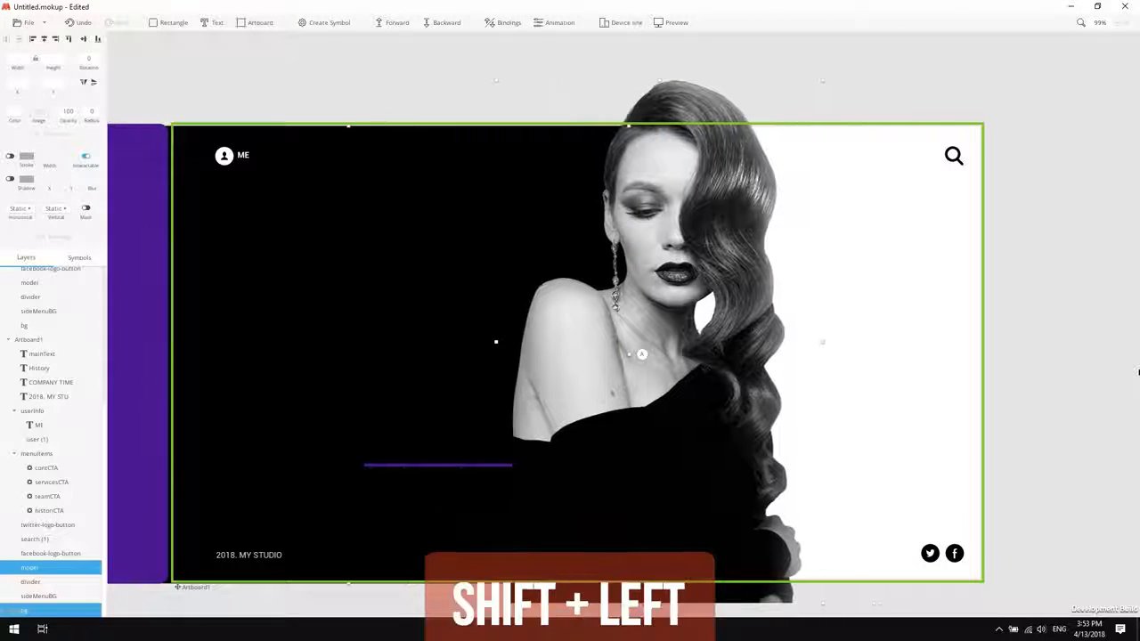
key(shift+Left)
key(shift+Left)
key(shift+Left)
key(shift+Left)
key(shift+Left)
key(shift+Left)
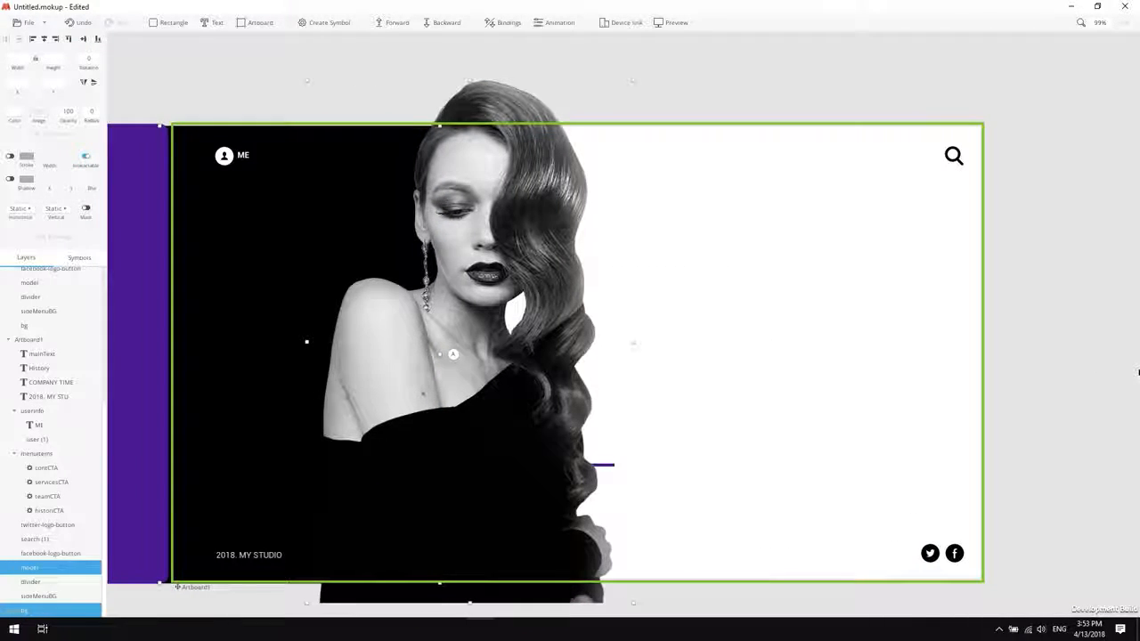
key(shift+Left)
key(shift+Left)
key(shift+Left)
key(shift+Left)
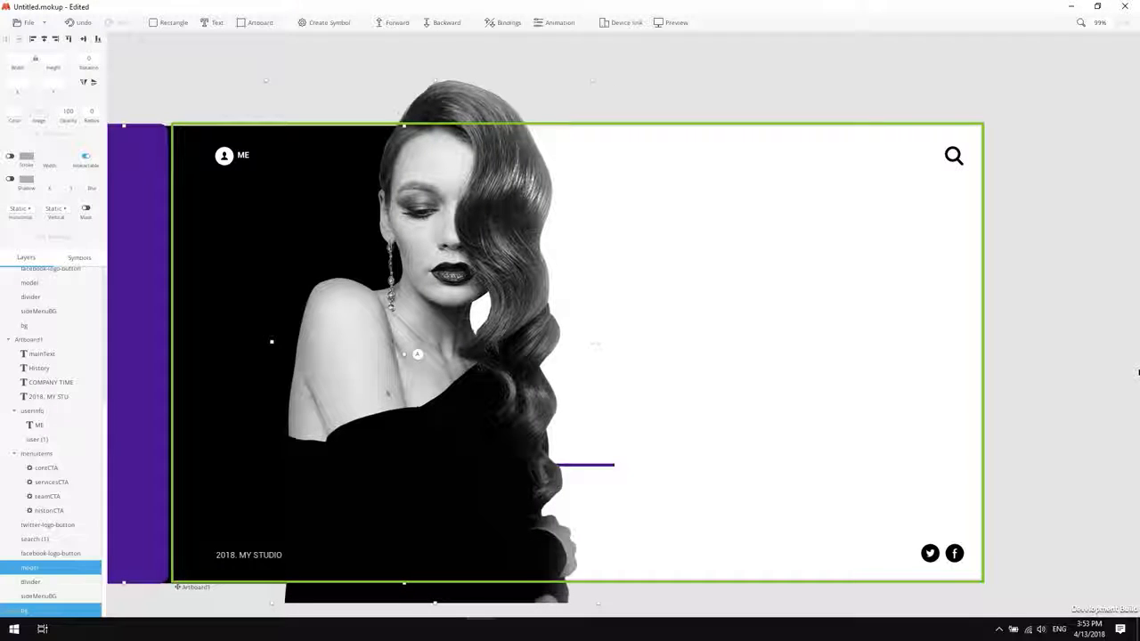
key(shift+Left)
Move the divider line right to X 701, onto the white area beside the model.
click(595, 465)
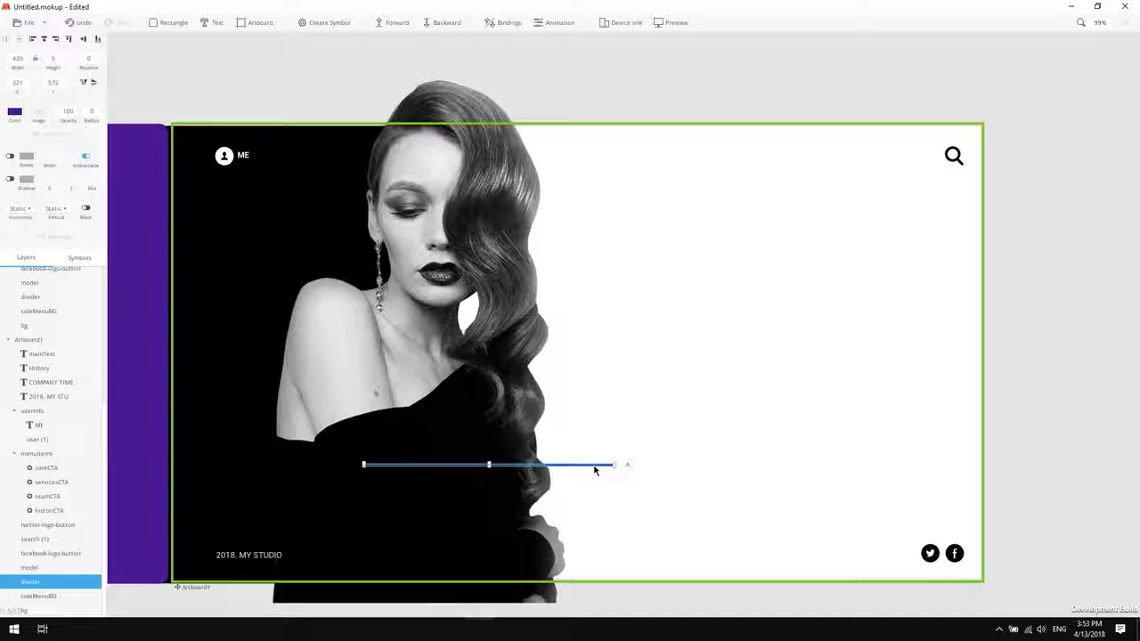
key(shift+Right)
key(shift+Right)
key(shift+Right)
key(shift+Right)
key(shift+Right)
key(shift+Right)
key(shift+Right)
key(shift+Right)
key(shift+Right)
key(shift+Right)
key(shift+Right)
key(shift+Right)
key(shift+Right)
key(shift+Right)
key(shift+Right)
key(shift+Right)
key(shift+Right)
key(shift+Right)
key(shift+Right)
key(shift+Right)
key(shift+Right)
key(shift+Right)
key(shift+Right)
key(shift+Right)
key(shift+Right)
key(shift+Right)
key(shift+Right)
key(shift+Right)
key(shift+Right)
key(shift+Right)
key(shift+Right)
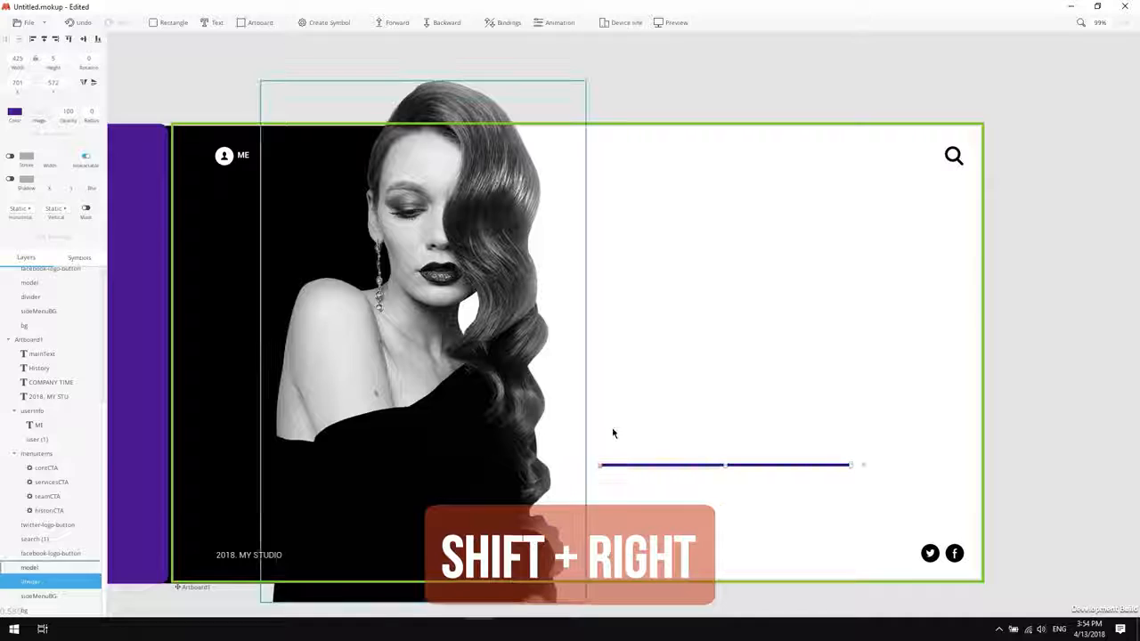
Change the divider line's color to black.
click(15, 113)
drag(72, 144, 2, 98)
click(707, 388)
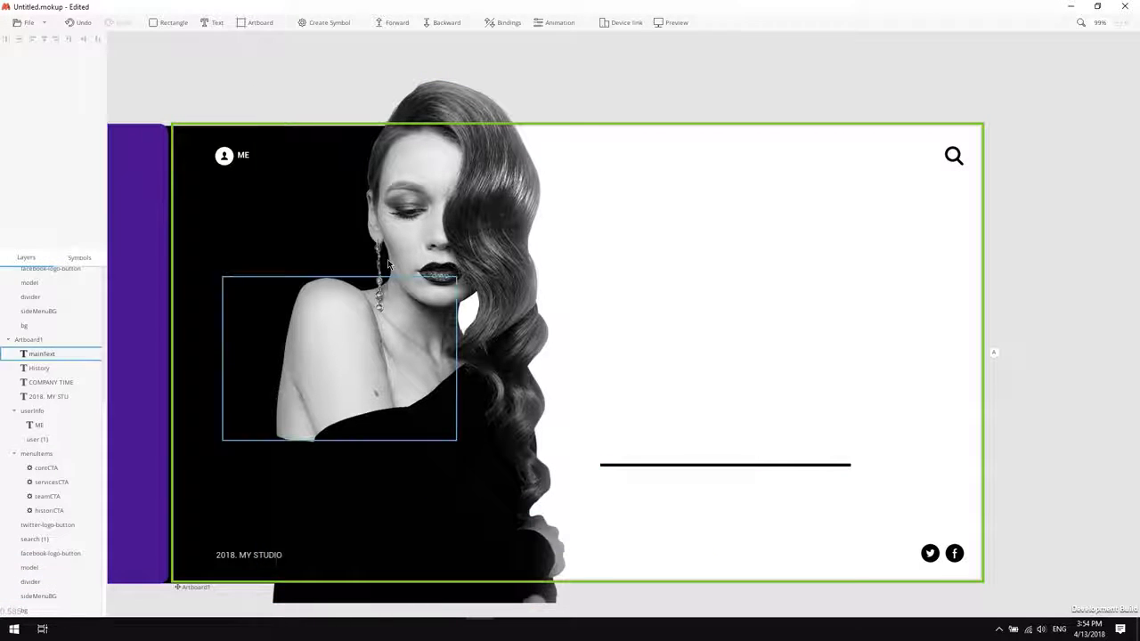
Copy the body text and History heading from the original artboard and paste them into the duplicated artboard.
scroll(745, 349, down, 6)
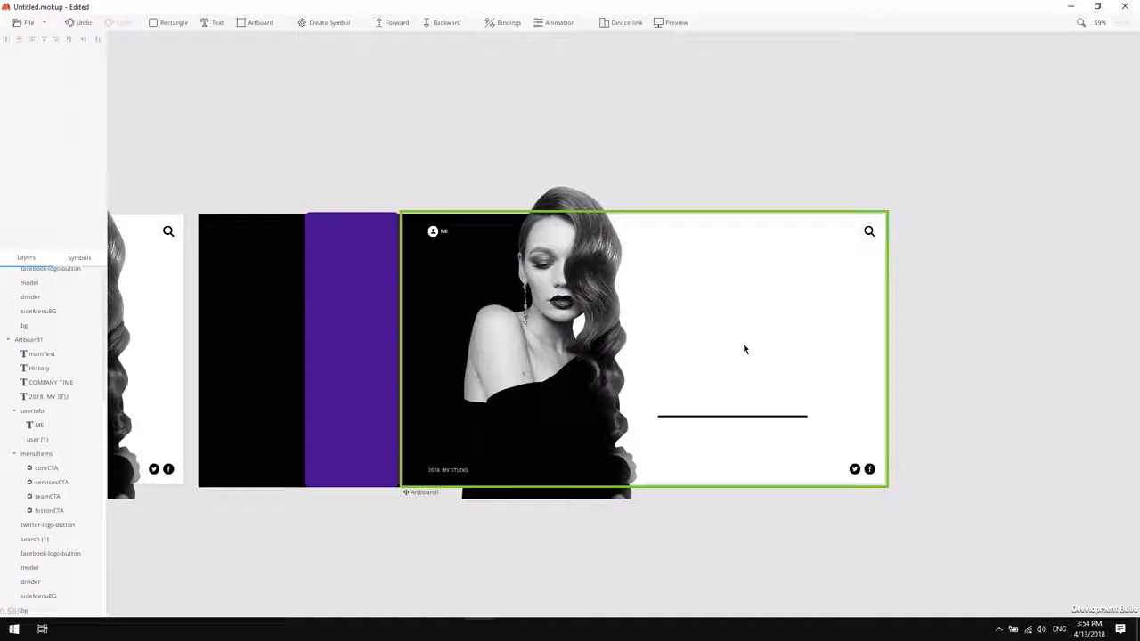
drag(182, 330, 378, 336)
scroll(330, 344, up, 5)
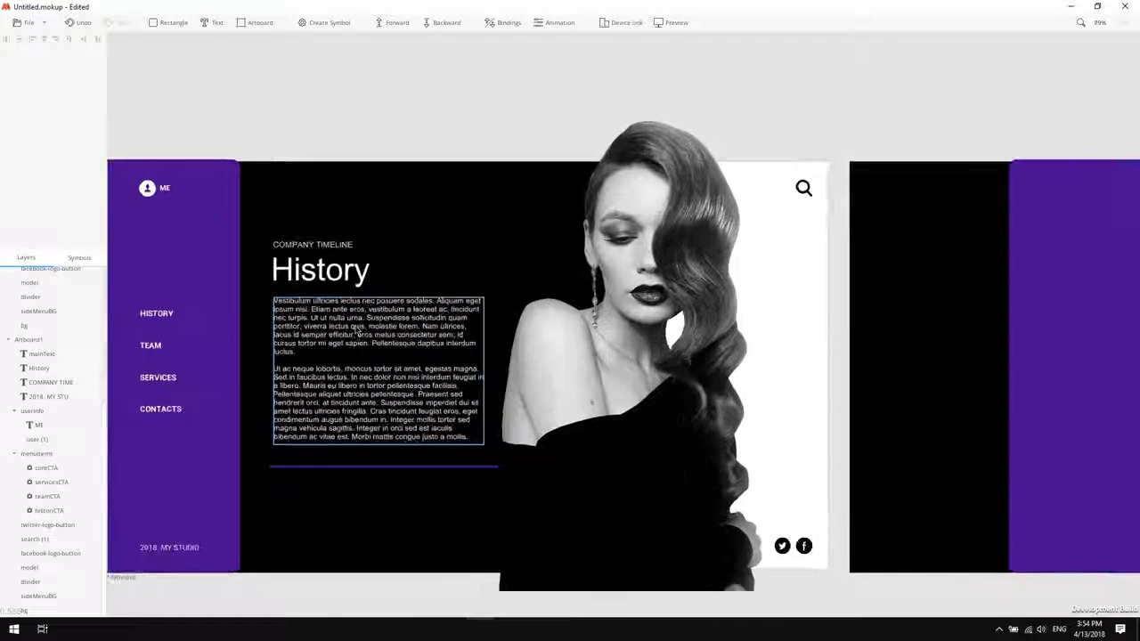
click(356, 329)
key(ctrl+c)
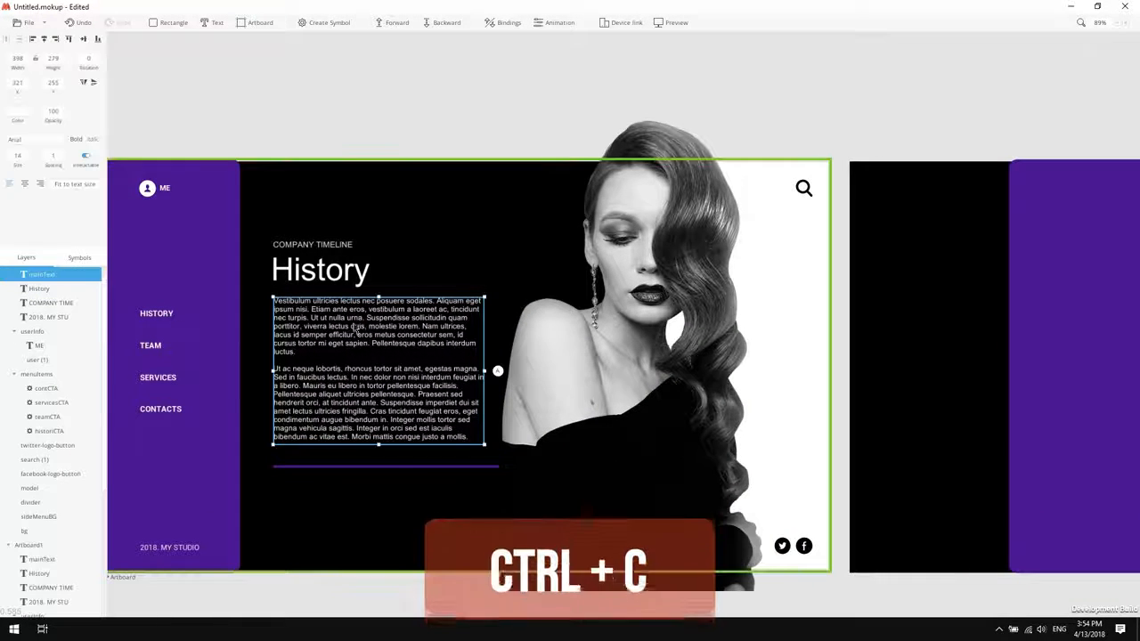
shift+click(339, 281)
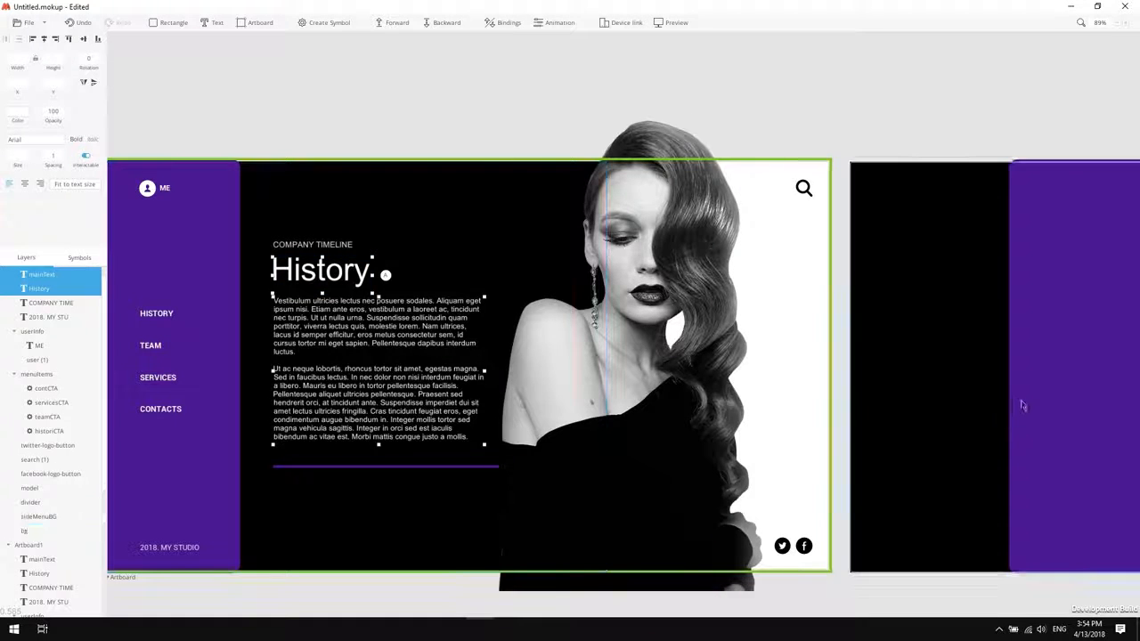
scroll(1021, 400, right, 10)
scroll(598, 364, right, 2)
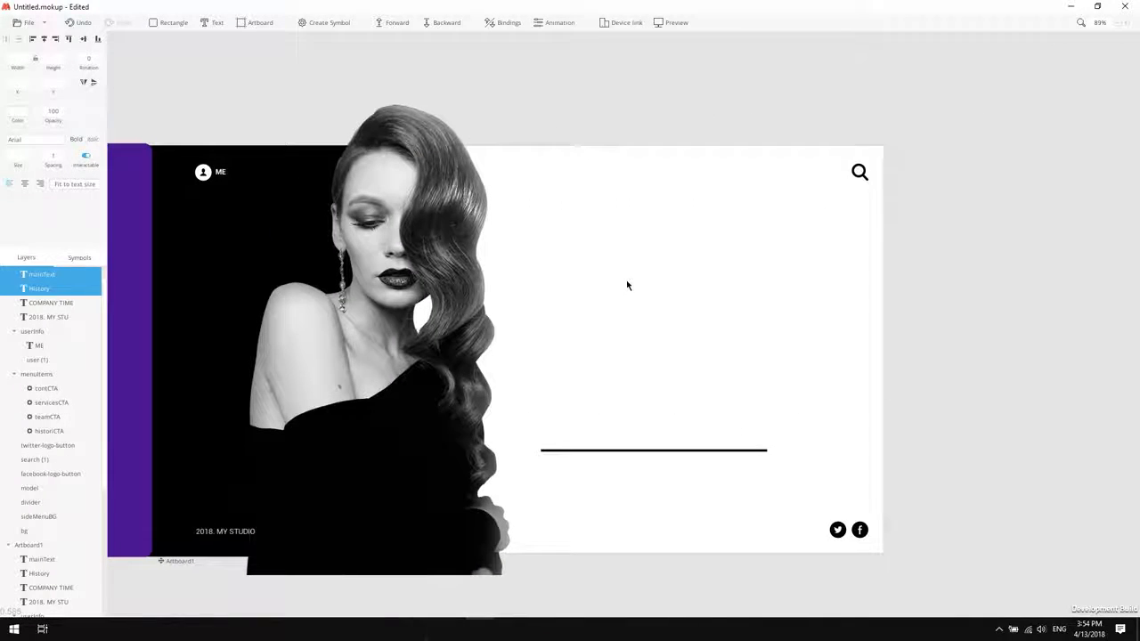
click(627, 281)
key(ctrl+v)
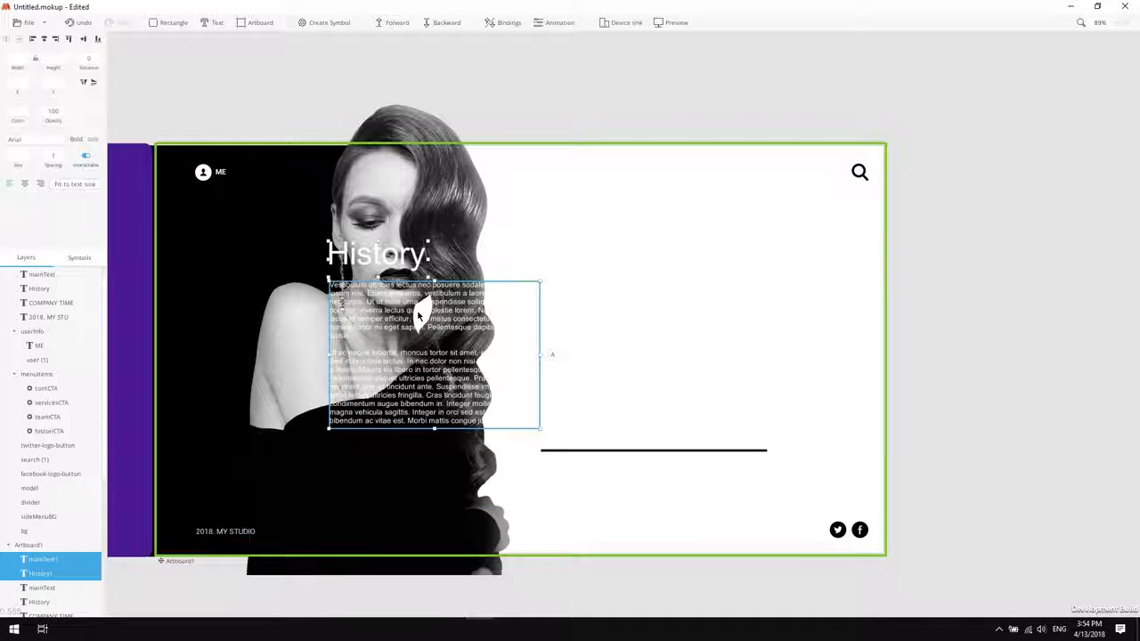
Recolor the pasted History heading and body text black and move them right until they line up with the divider line's start.
click(18, 113)
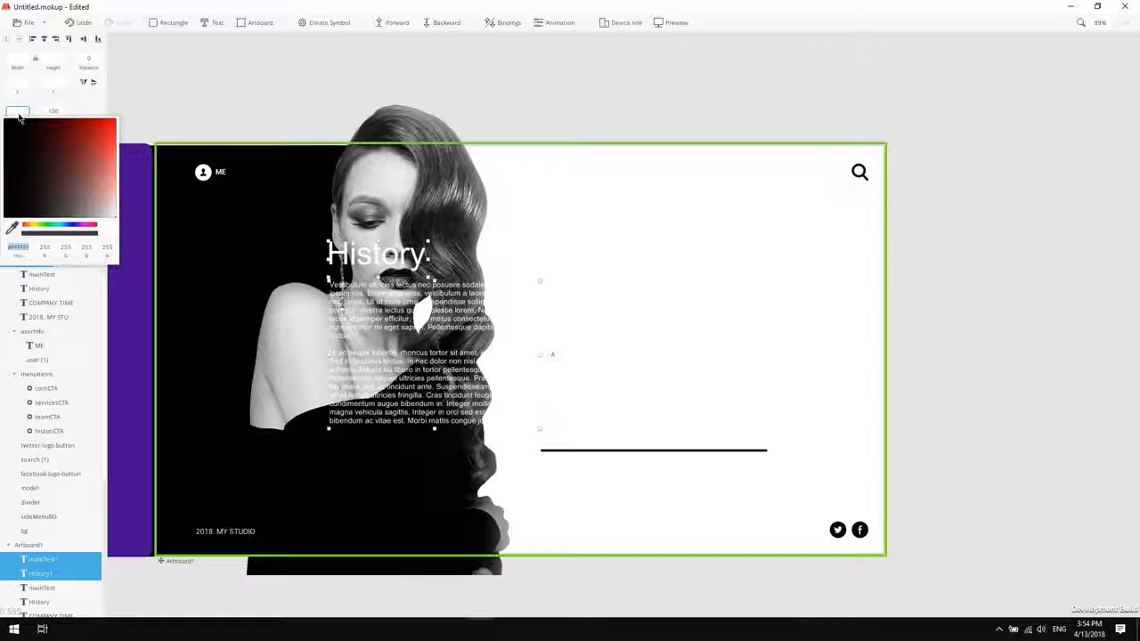
click(40, 114)
key(shift+Right)
key(shift+Right)
key(shift+Right)
key(shift+Right)
key(shift+Right)
key(shift+Right)
key(shift+Right)
key(shift+Right)
key(shift+Right)
key(shift+Right)
key(shift+Right)
key(shift+Right)
key(shift+Right)
key(shift+Right)
key(shift+Right)
key(shift+Right)
key(shift+Right)
key(shift+Right)
key(shift+Right)
key(shift+Right)
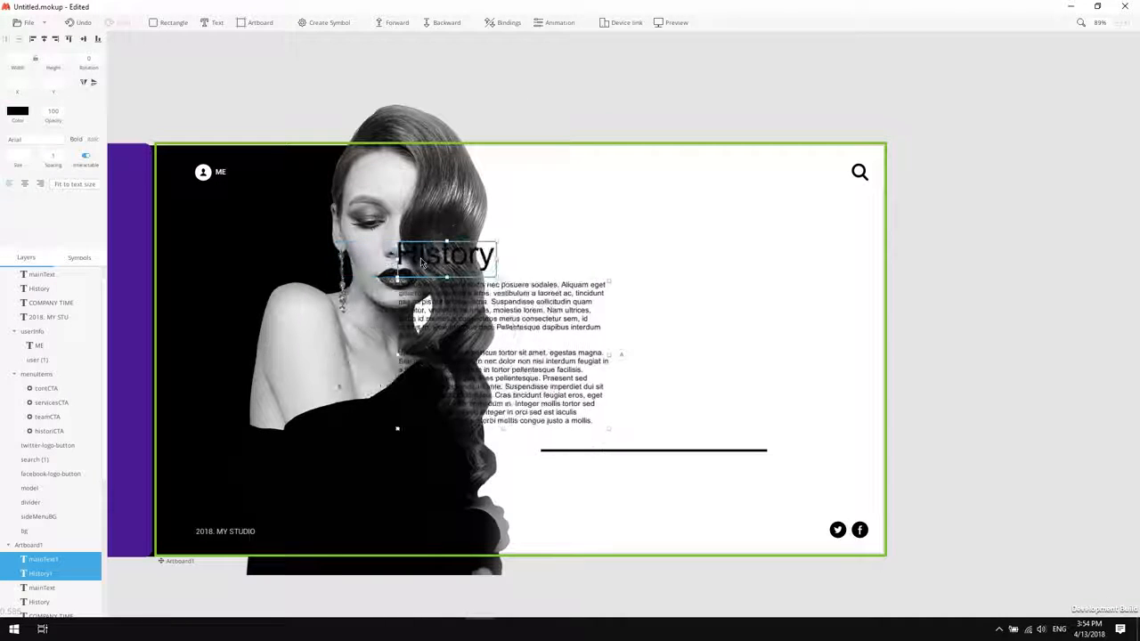
key(shift+Right)
key(shift+Right)
key(shift+Right)
key(shift+Right)
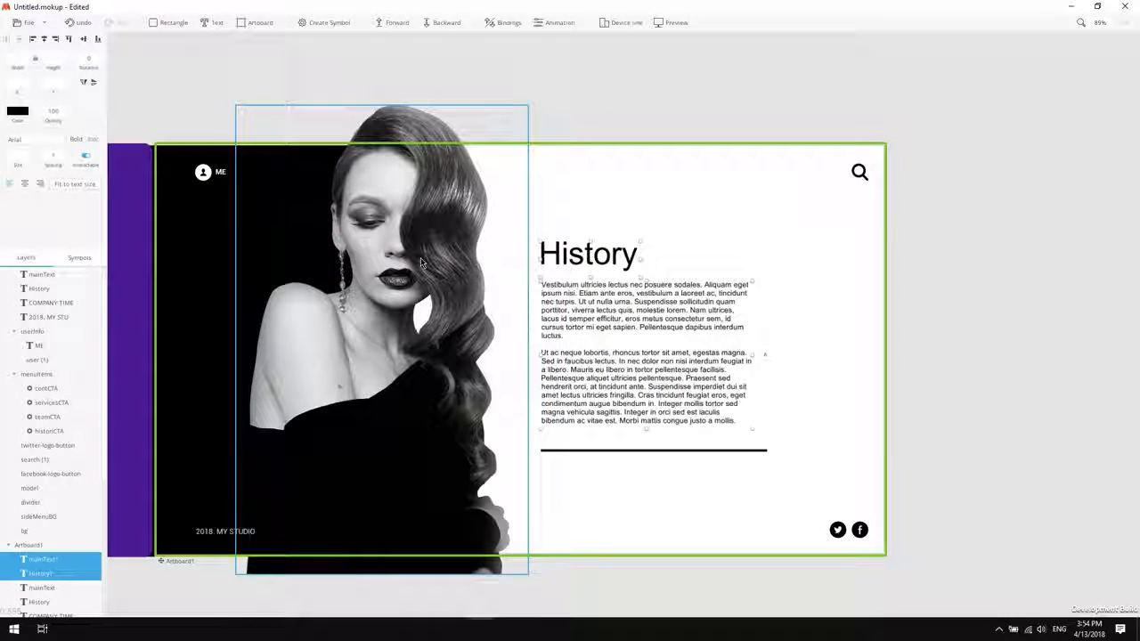
key(Left)
key(Left)
key(Left)
click(790, 466)
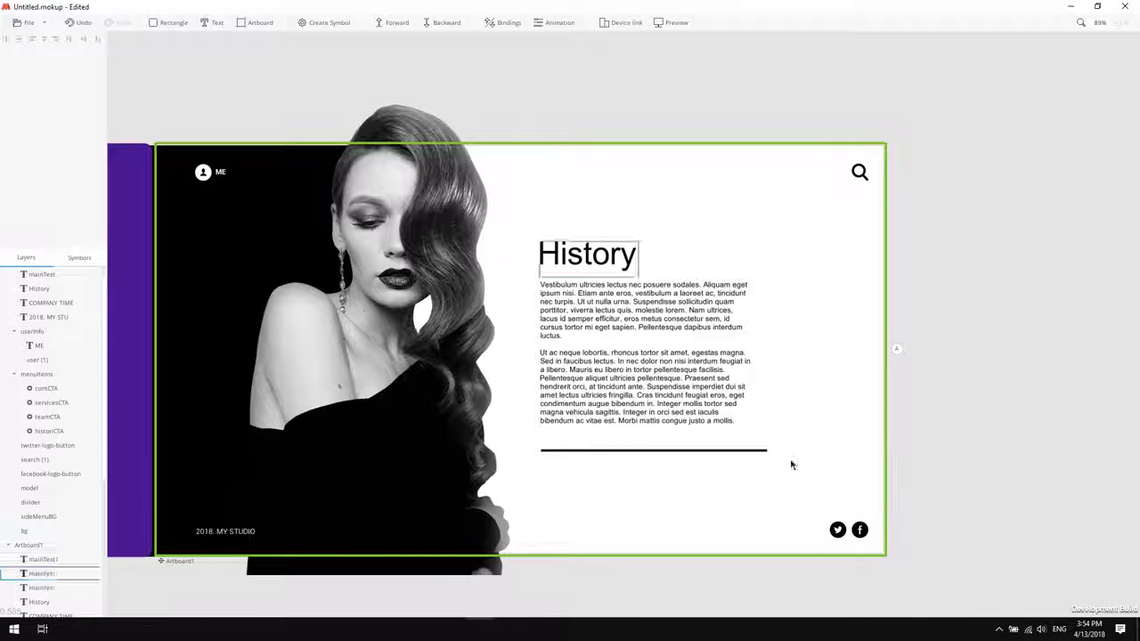
Change the History heading's text to "The Team" and fit its box to the text size.
click(589, 261)
scroll(43, 536, down, 3)
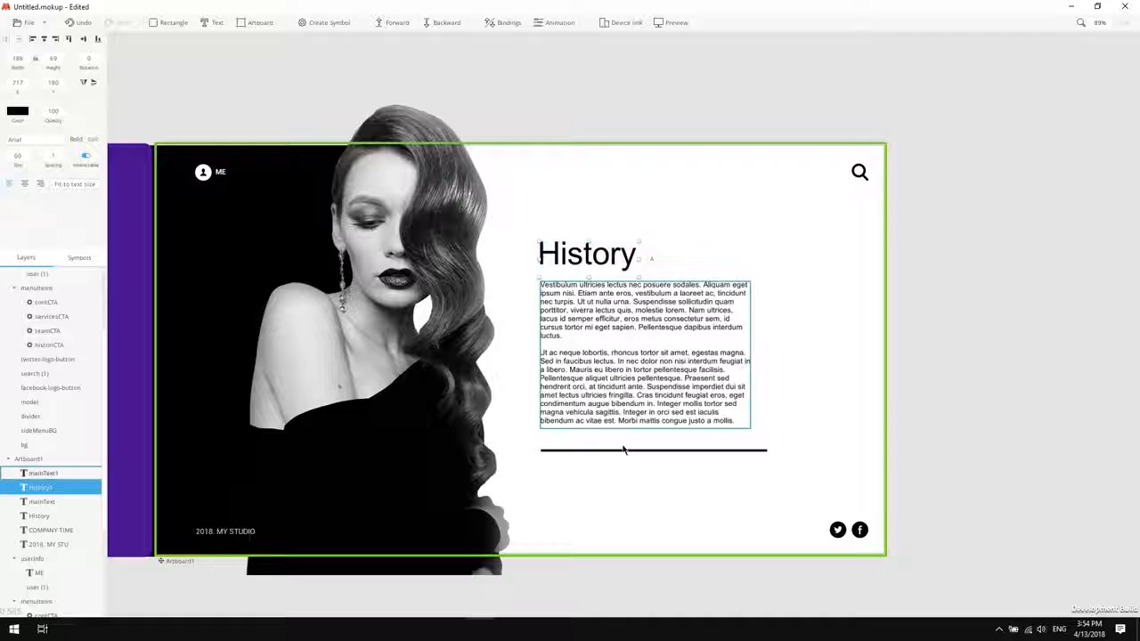
double_click(574, 258)
text(The Team)
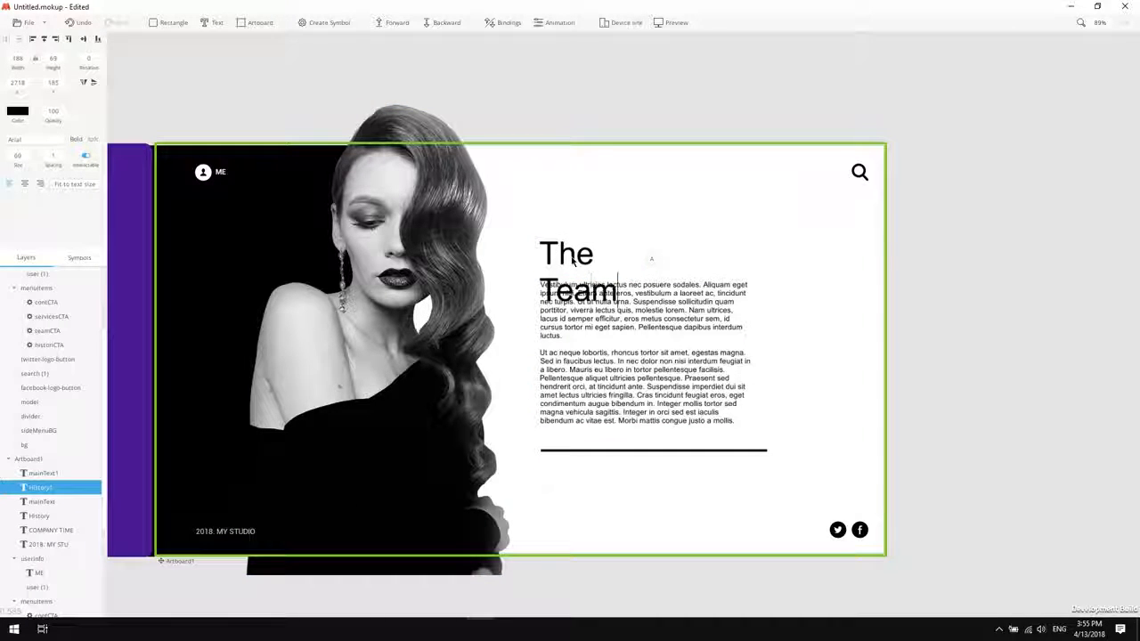
click(86, 185)
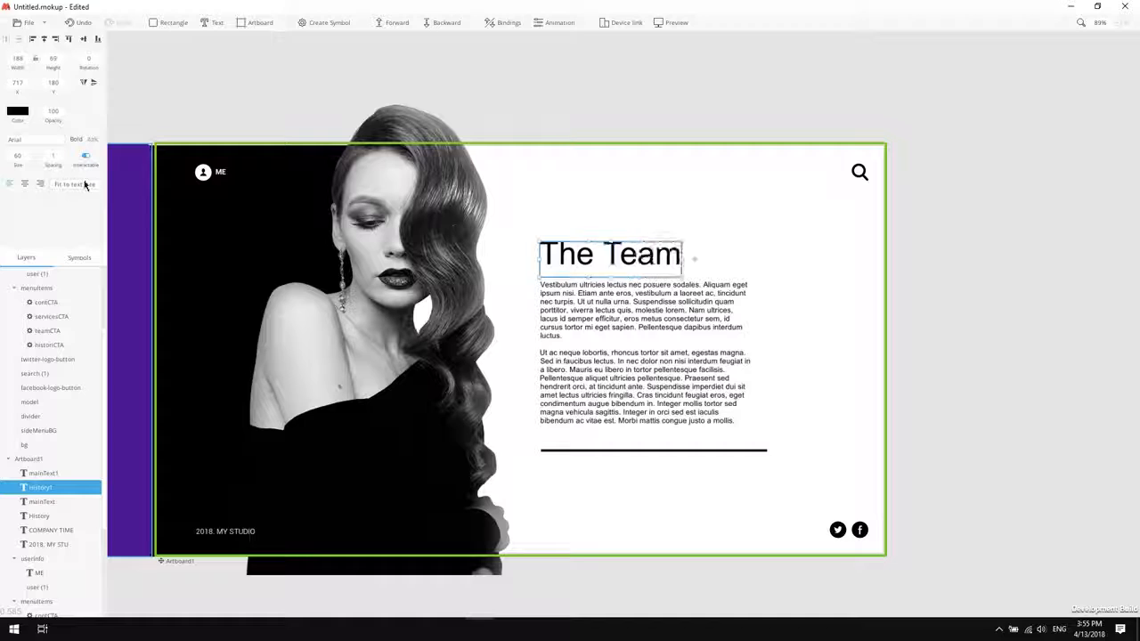
Rename the heading layer to TheTeam and the body text layer to mainTextTeam.
double_click(49, 489)
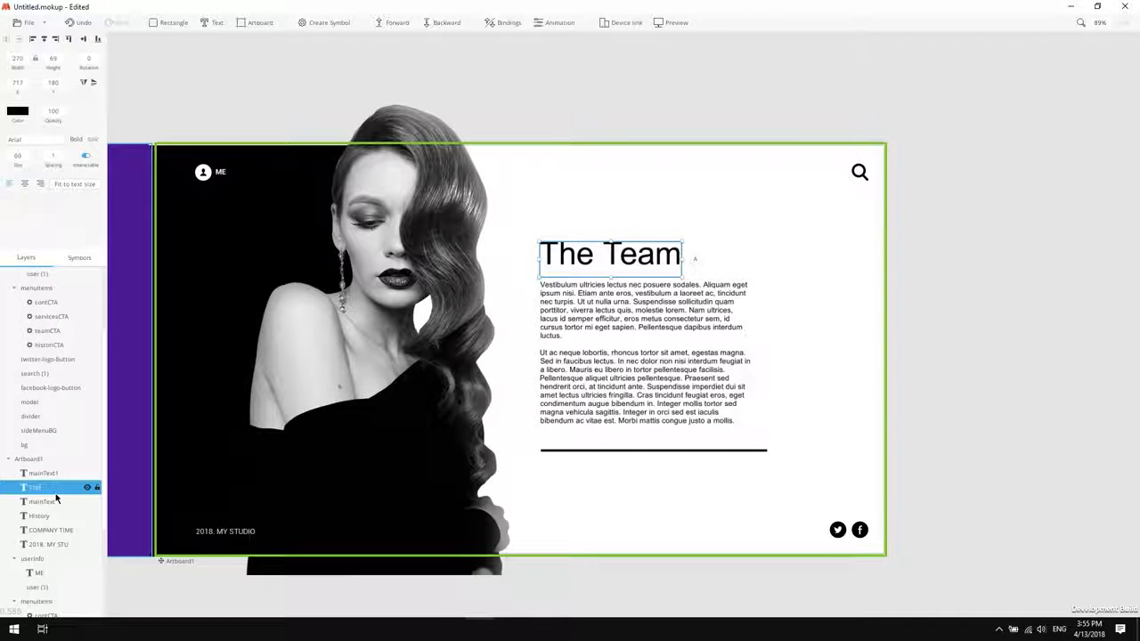
click(665, 347)
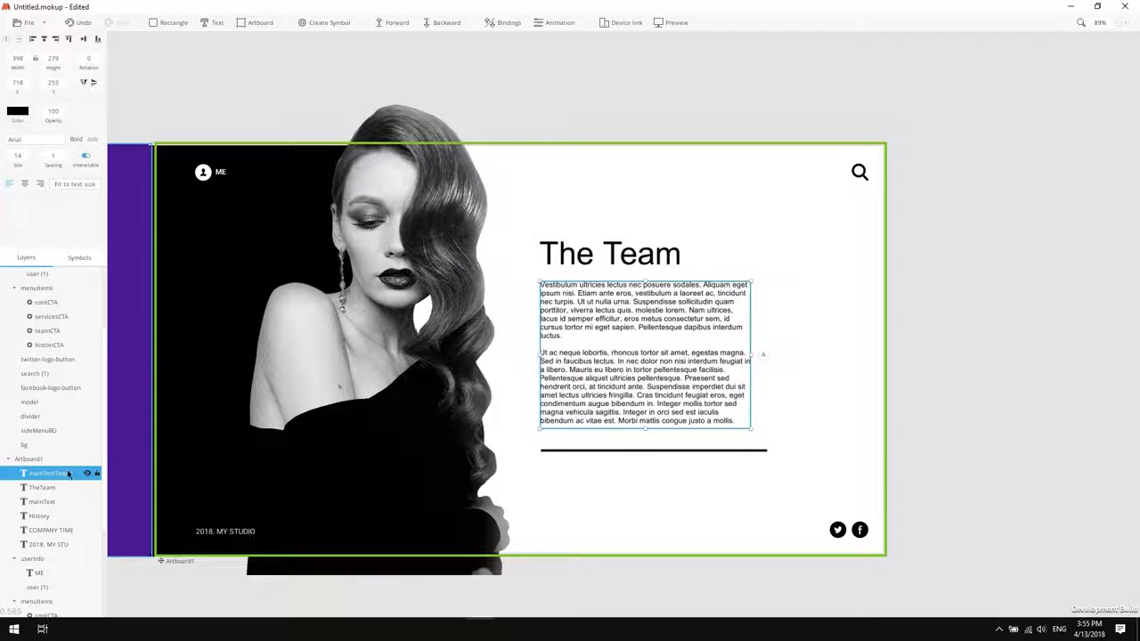
click(679, 499)
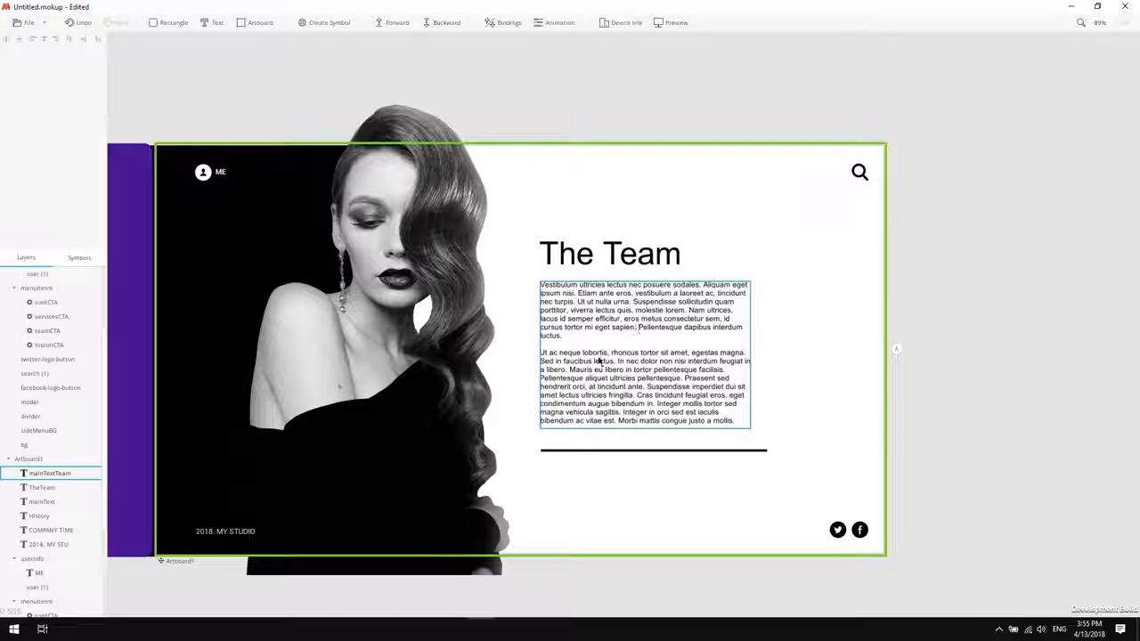
Add the text "RETURN TO MAIN" above the heading and fit its box to the text size.
scroll(598, 360, left, 5)
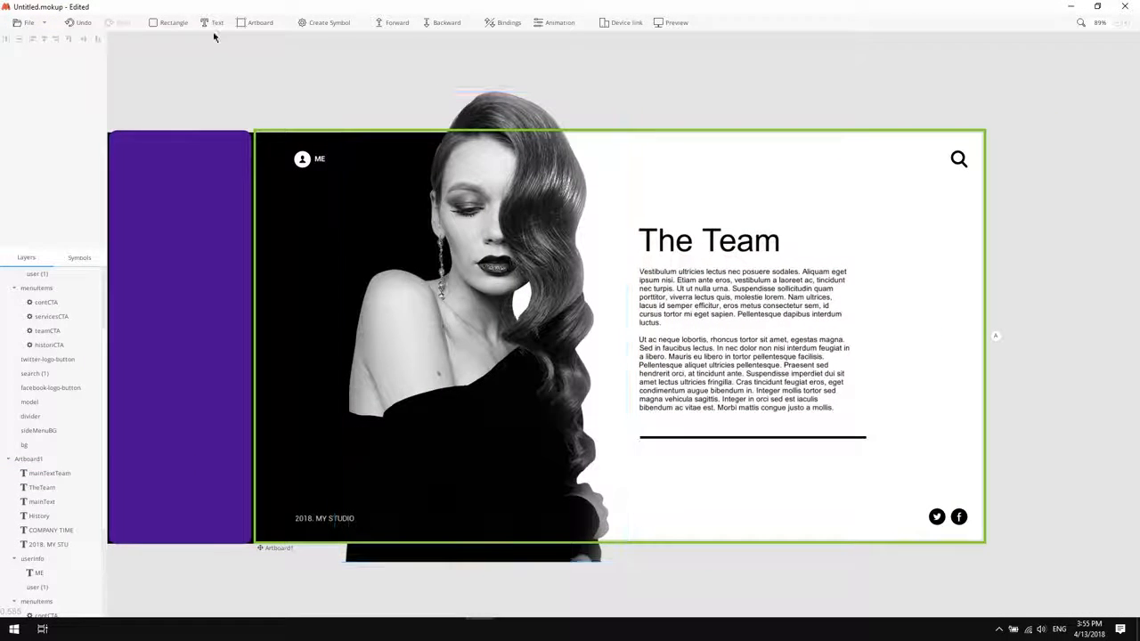
click(213, 23)
click(685, 173)
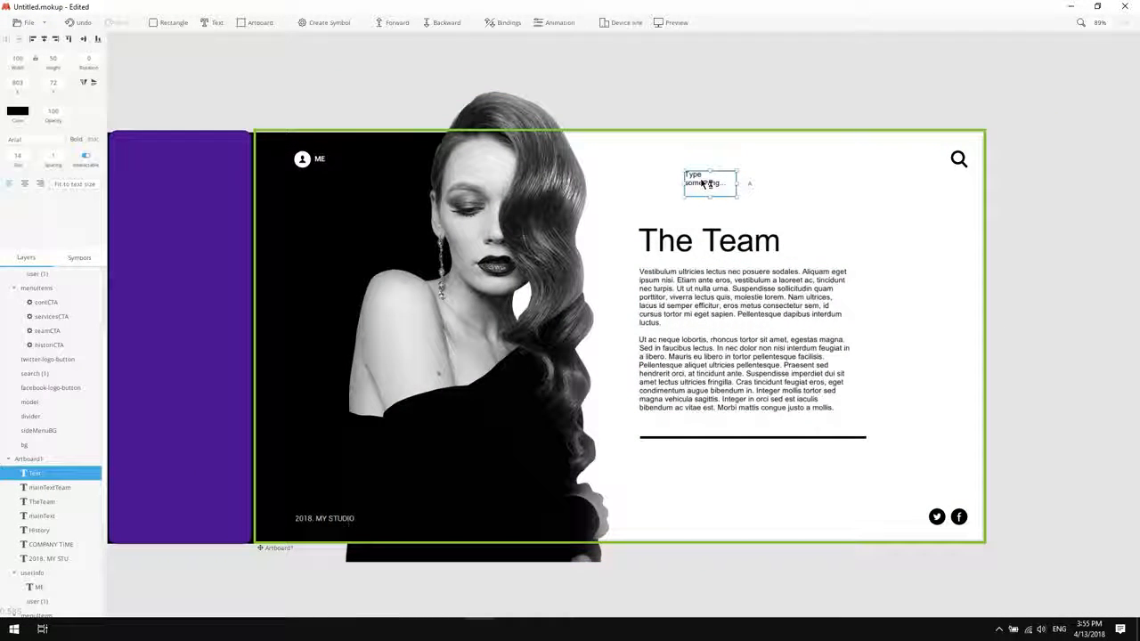
text(RETURN TO MAIN)
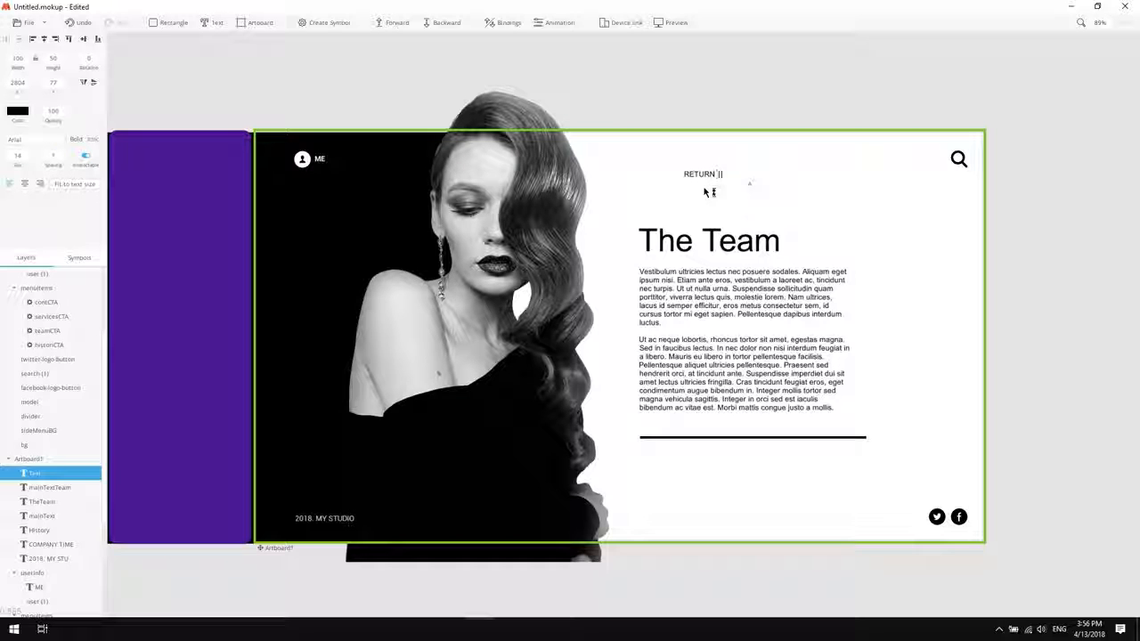
click(75, 184)
Make the RETURN TO MAIN text white and move it near the artboard's left edge at X 28, over the black background.
click(22, 113)
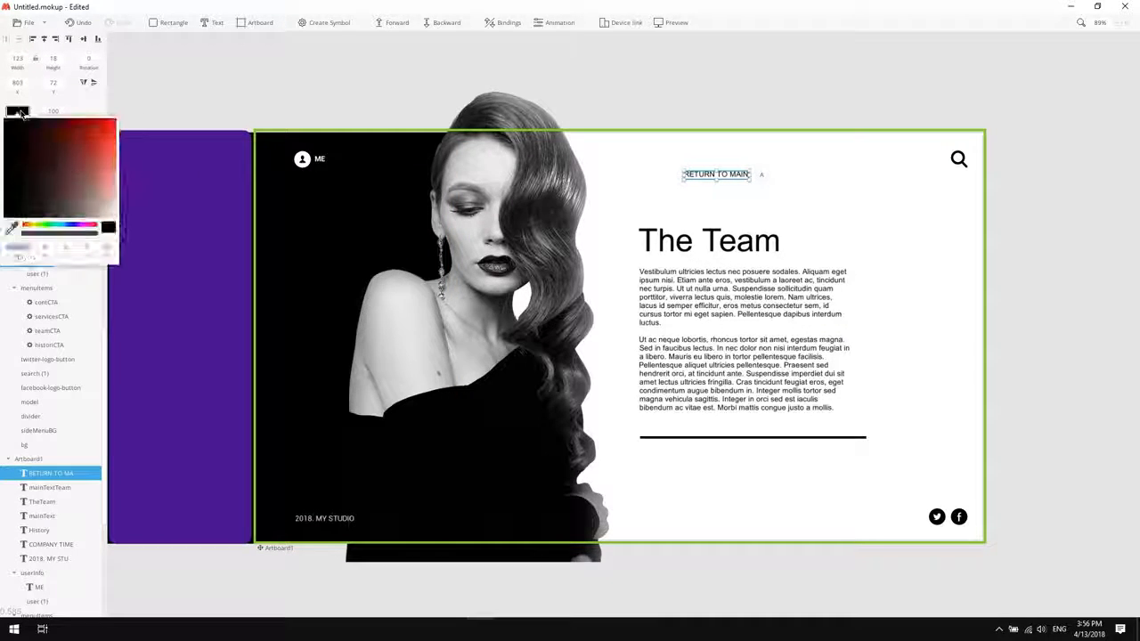
drag(9, 132, 1, 117)
drag(694, 179, 283, 329)
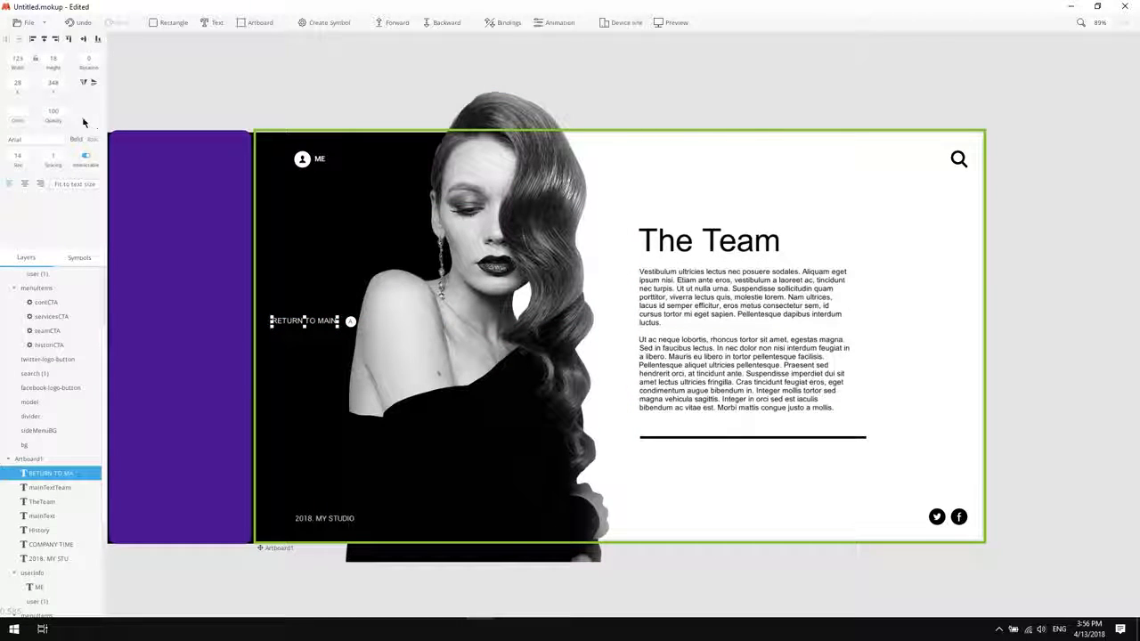
Rotate the RETURN TO MAIN text by -90 degrees and center it vertically on the black background.
key(Return)
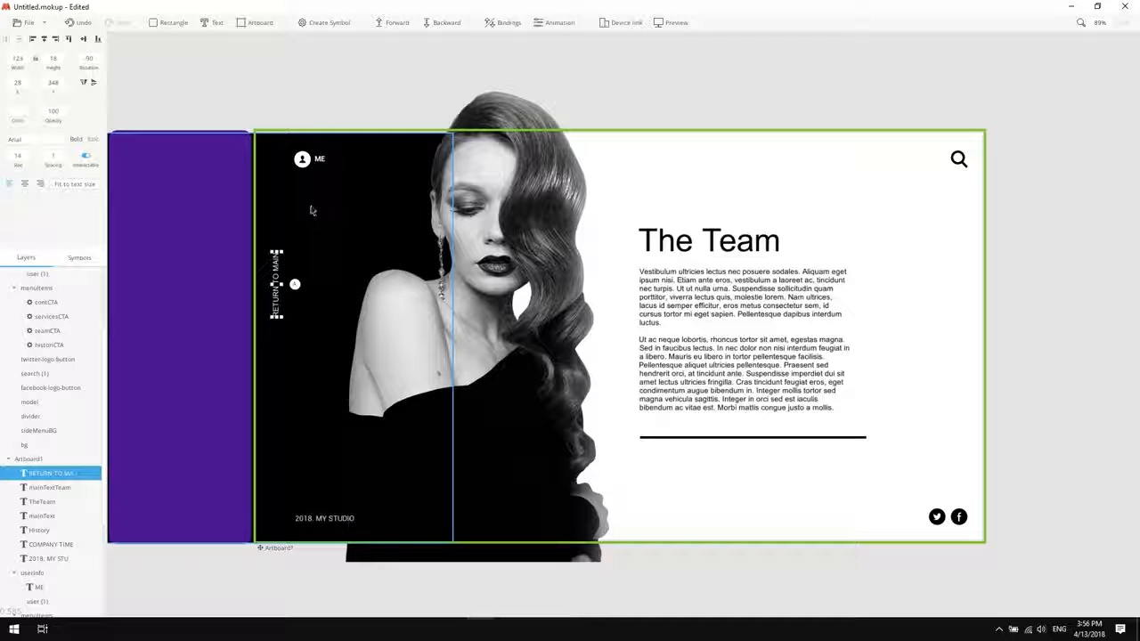
shift+click(291, 198)
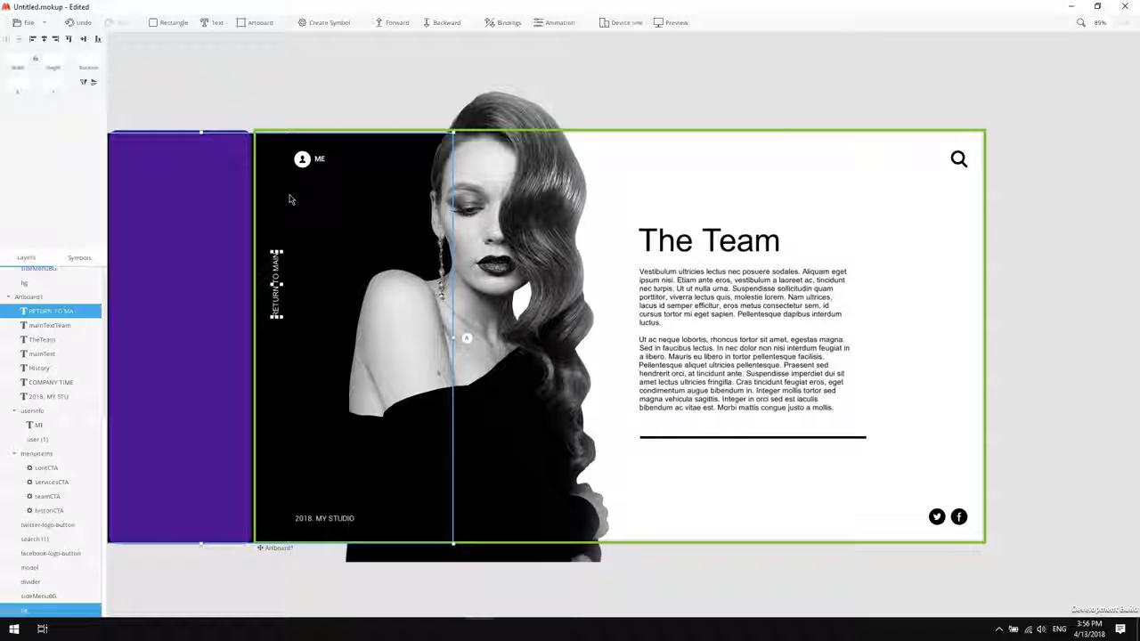
click(84, 40)
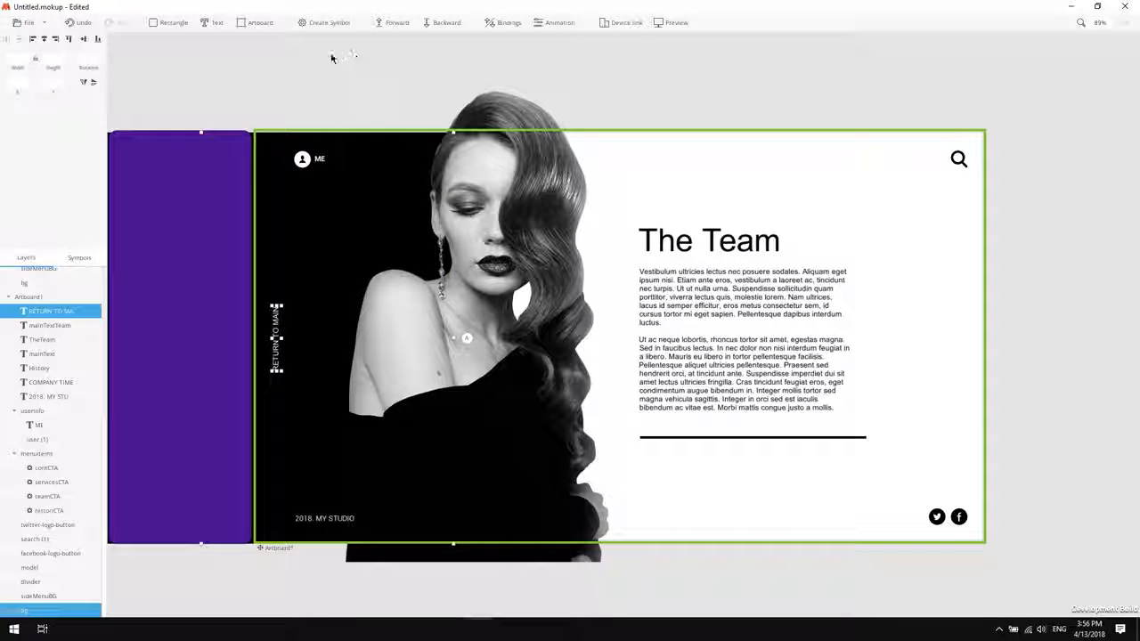
click(379, 65)
Create a symbol named returnCTA from the rotated RETURN TO MAIN text.
scroll(380, 65, left, 3)
scroll(400, 241, up, 3)
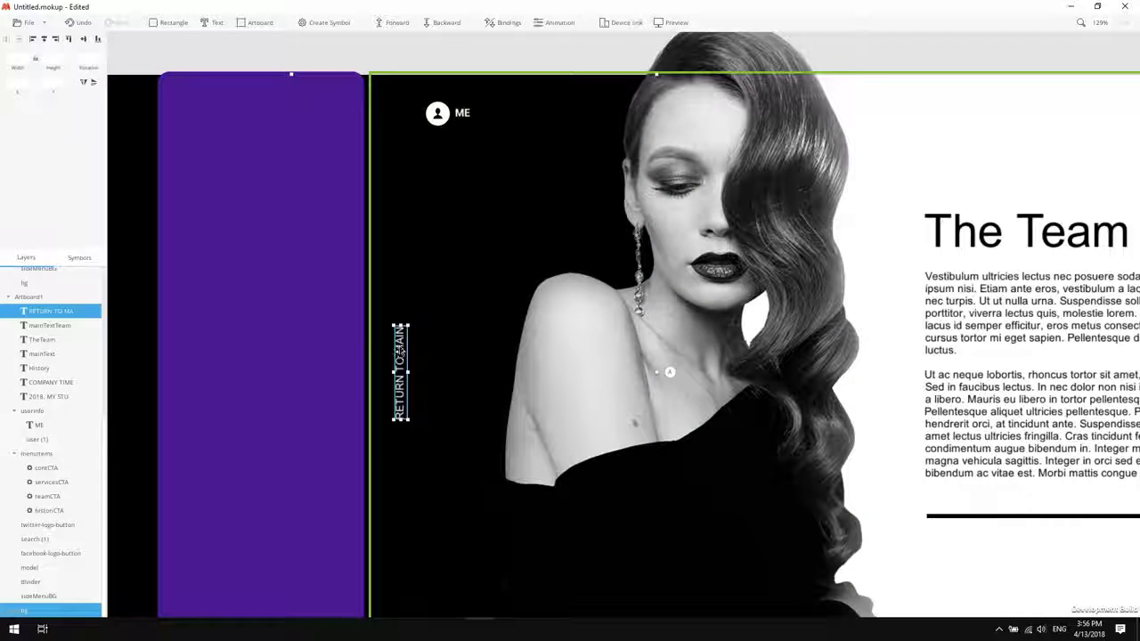
click(400, 51)
click(401, 348)
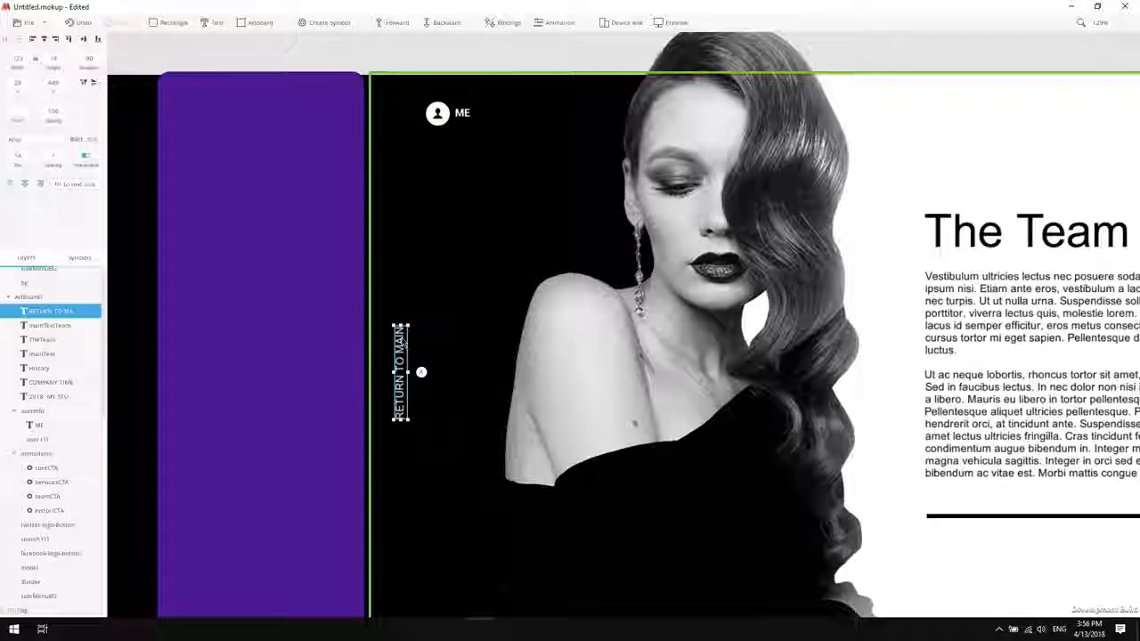
key(ctrl+k)
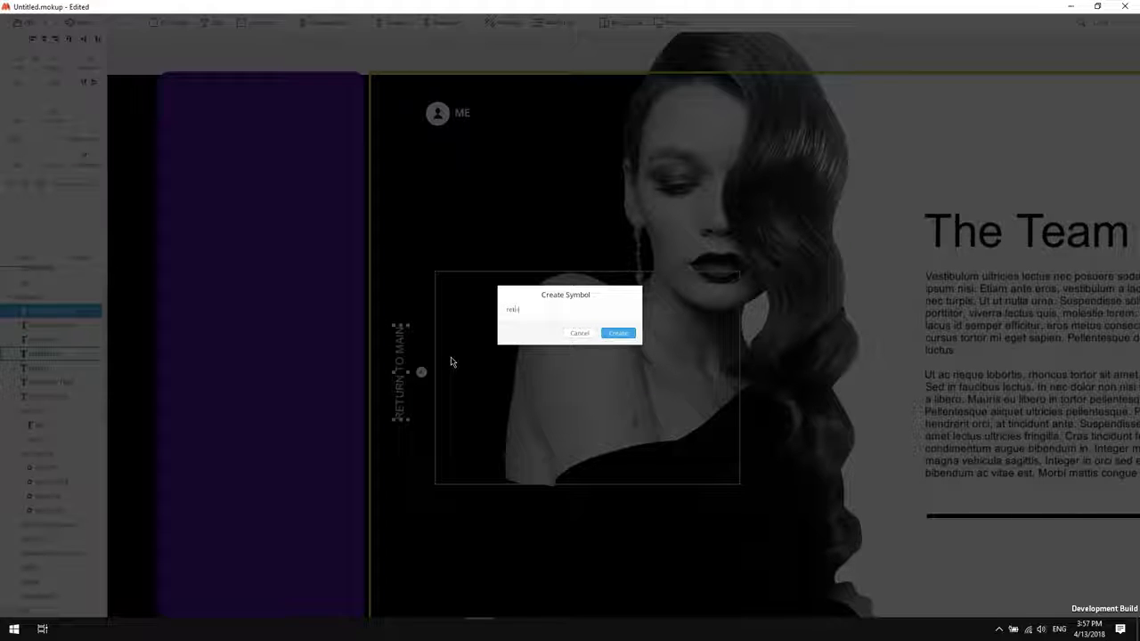
key(Return)
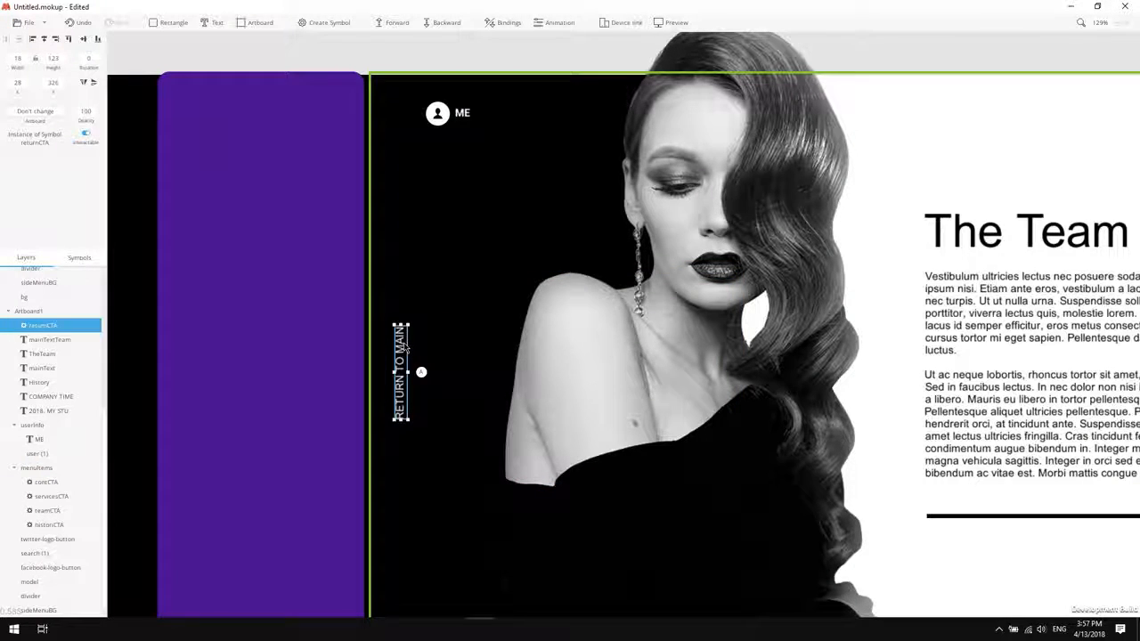
Open the returnCTA symbol for editing and extend its artboard leftward to a width of 38.
double_click(401, 382)
click(412, 447)
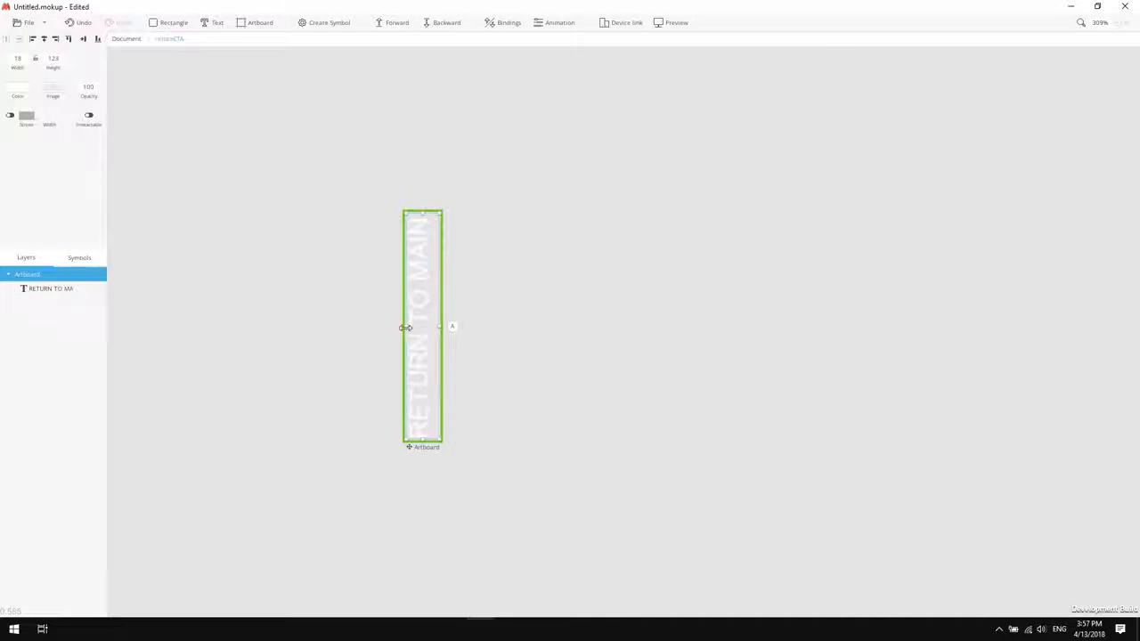
drag(398, 328, 368, 326)
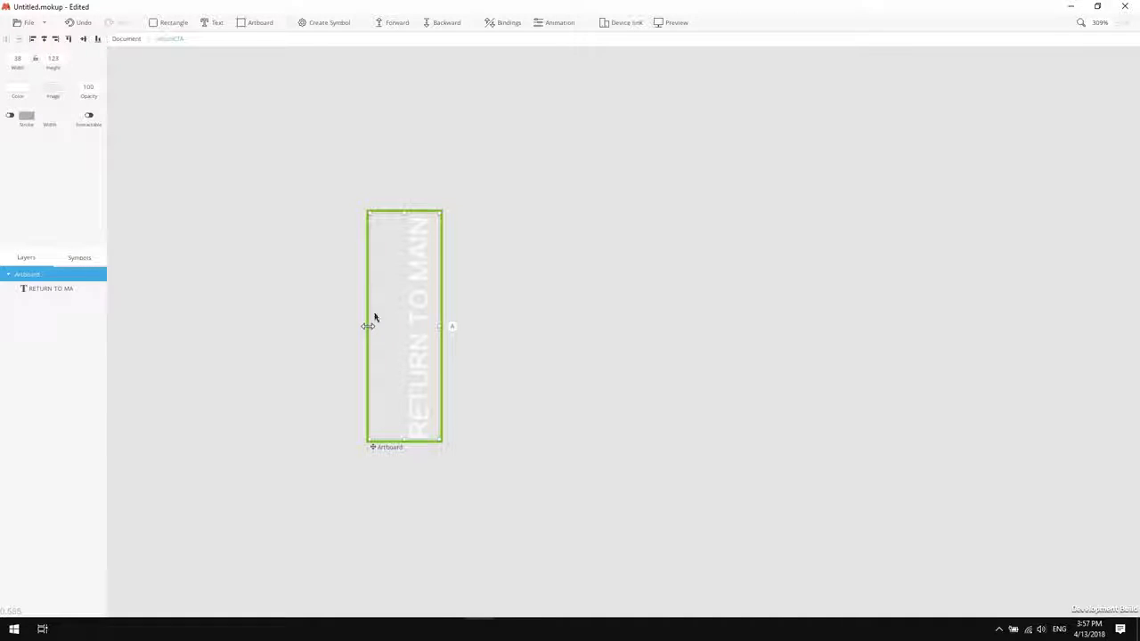
Import keyboard-left-arrow-button.svg from the tutorial2 folder into the returnCTA symbol.
click(27, 22)
click(73, 150)
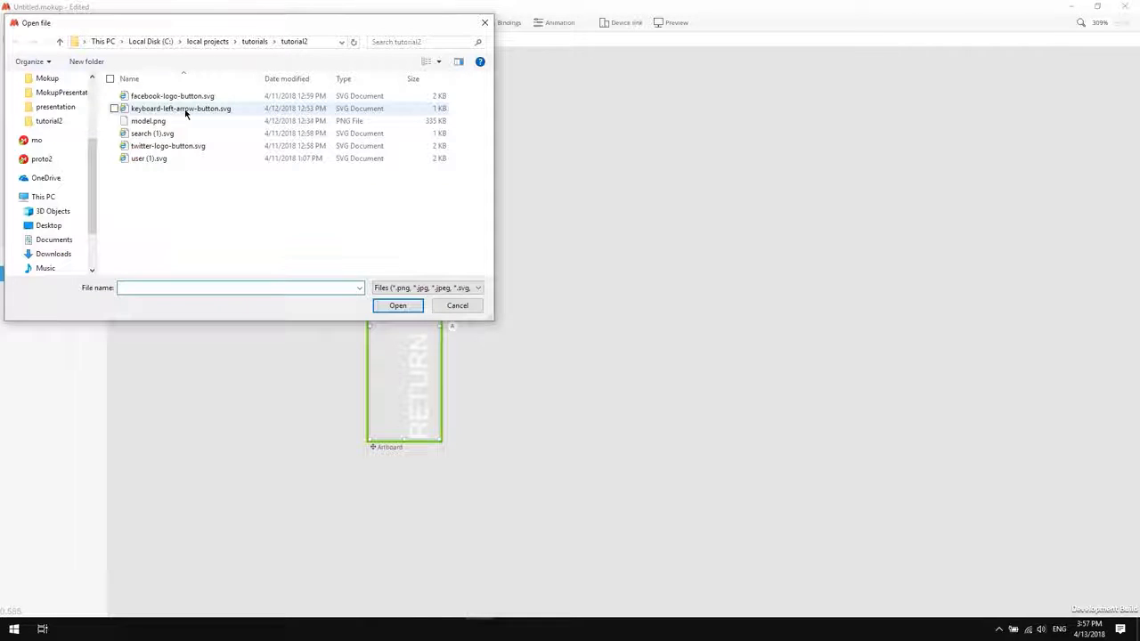
double_click(185, 109)
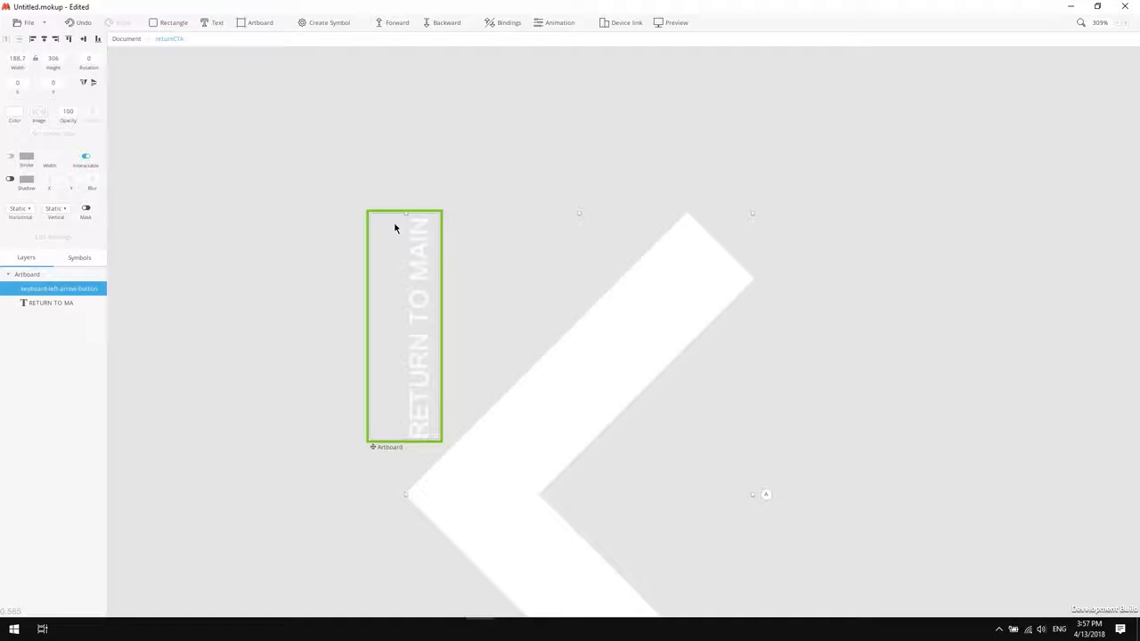
Shrink the arrow to about 16 by 25 in the space beside the RETURN TO MAIN text and center it vertically.
drag(485, 324, 253, 156)
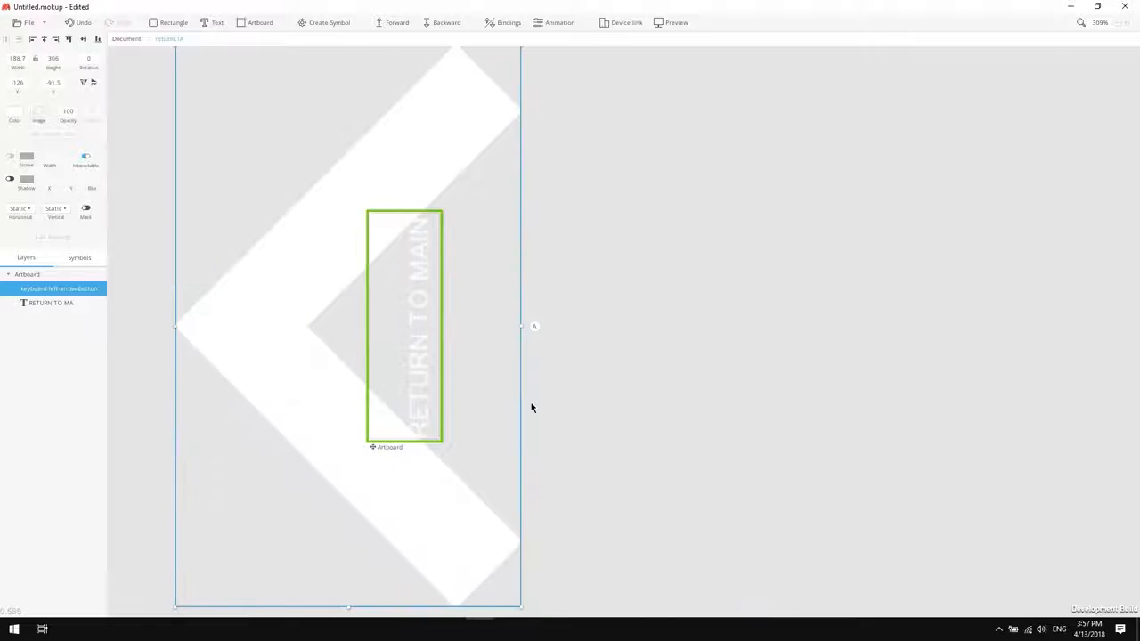
drag(523, 606, 389, 330)
shift+click(432, 303)
click(86, 40)
click(601, 269)
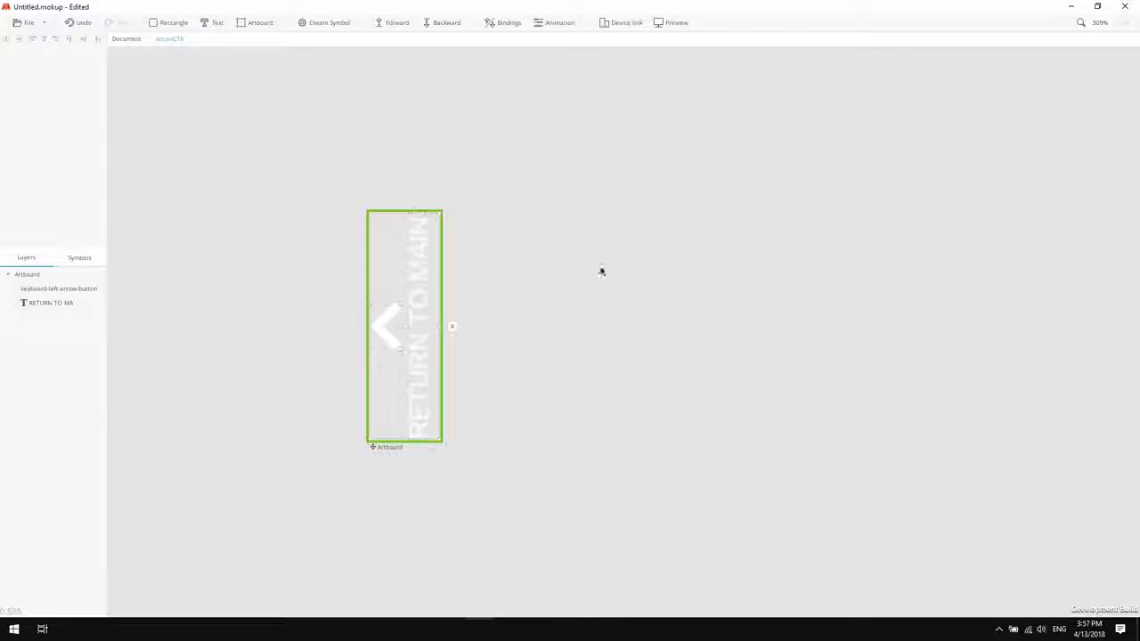
Scale the arrow down further to about 12 by 19, keeping it centered beside the text.
click(396, 346)
shift+click(420, 361)
ctrl+scroll(426, 367, up, 3)
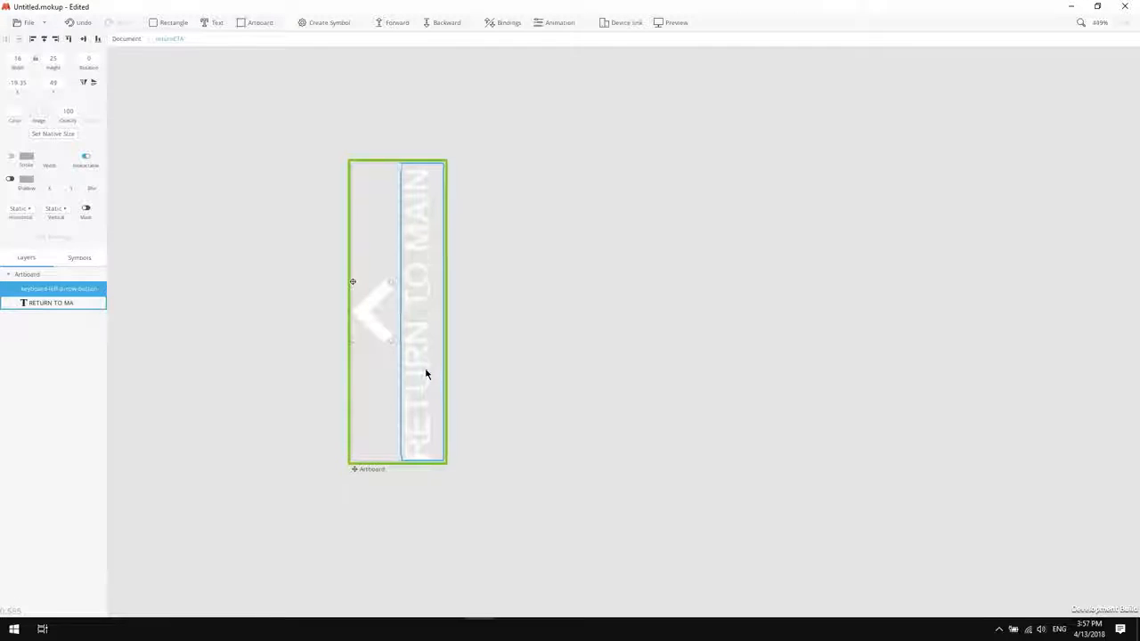
drag(390, 340, 384, 336)
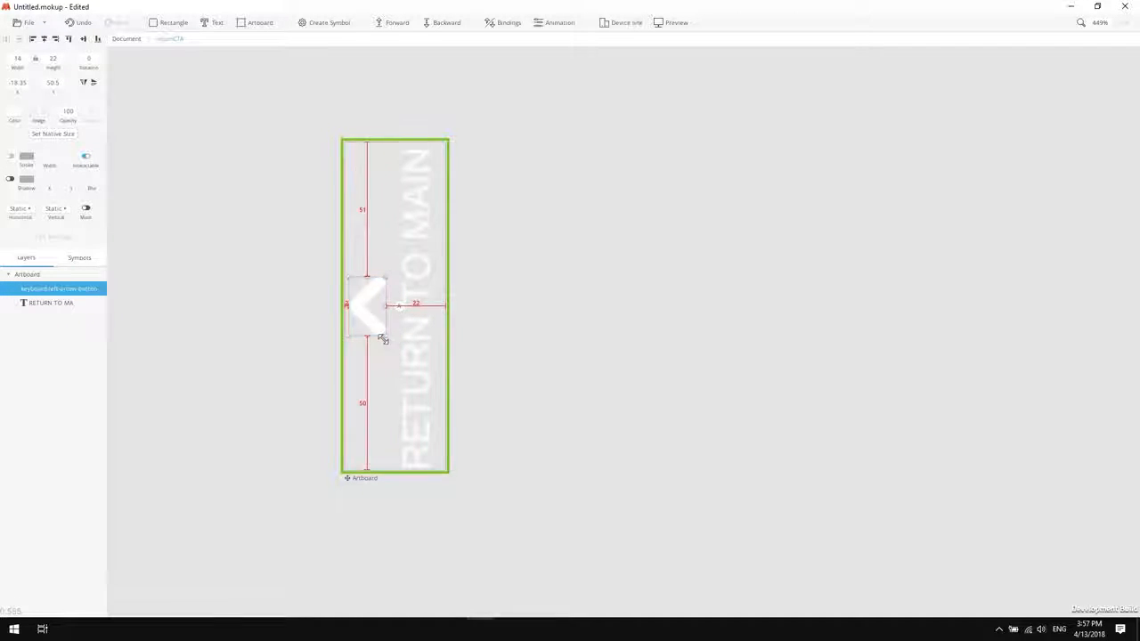
click(491, 329)
Duplicate the symbol's artboard and shift the copy's RETURN TO MAIN text left, closer to the arrow.
click(371, 481)
key(ctrl+d)
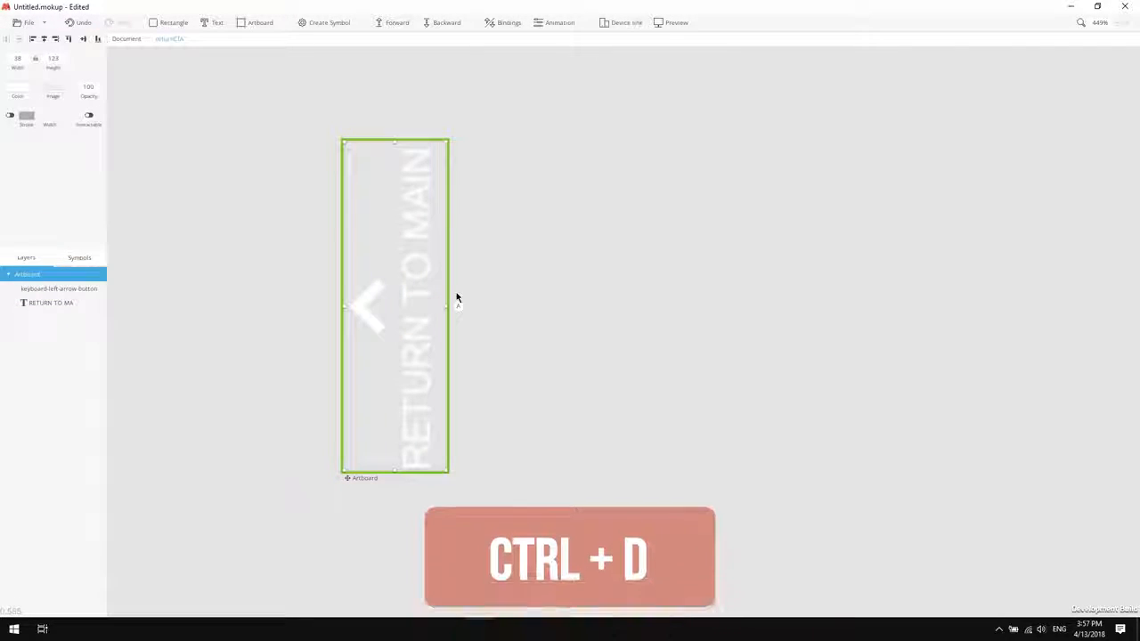
click(618, 314)
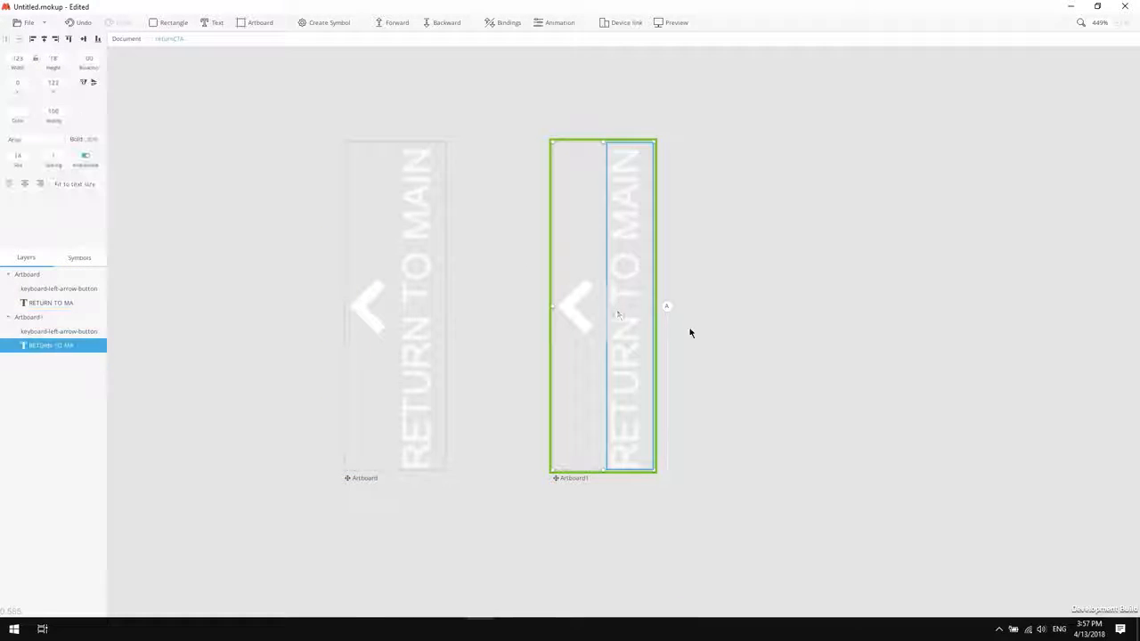
key(shift+Left)
key(Right)
key(Right)
key(Right)
key(Right)
key(Right)
key(Right)
key(Right)
key(Right)
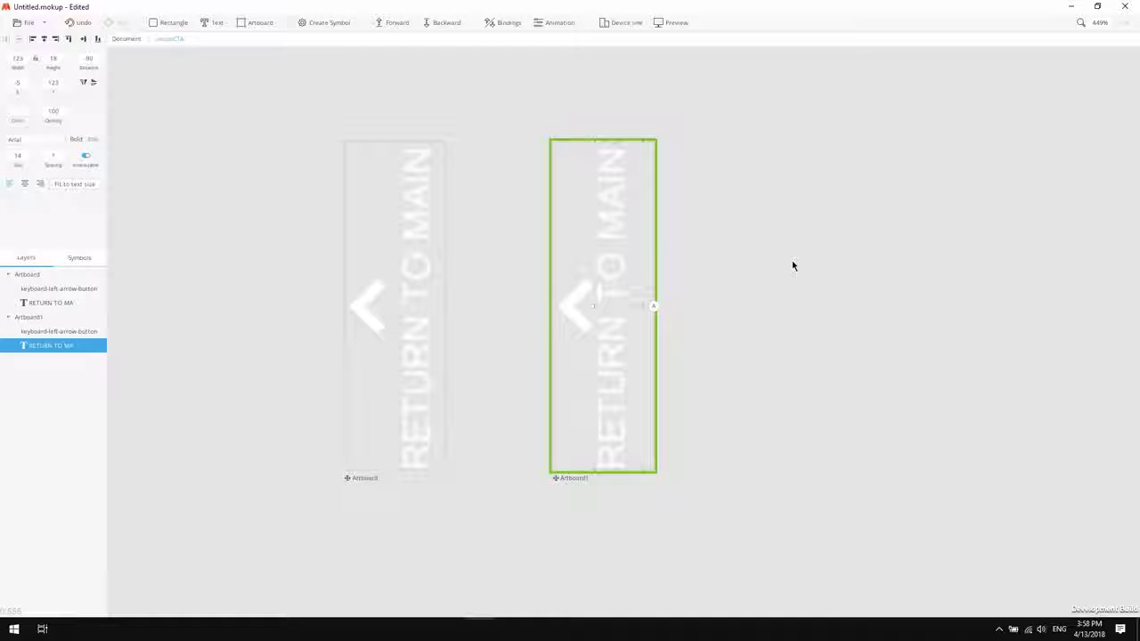
Turn off interactivity for the RETURN TO MAIN text and arrow in both symbol artboards, and enable it for the artboards themselves.
click(429, 197)
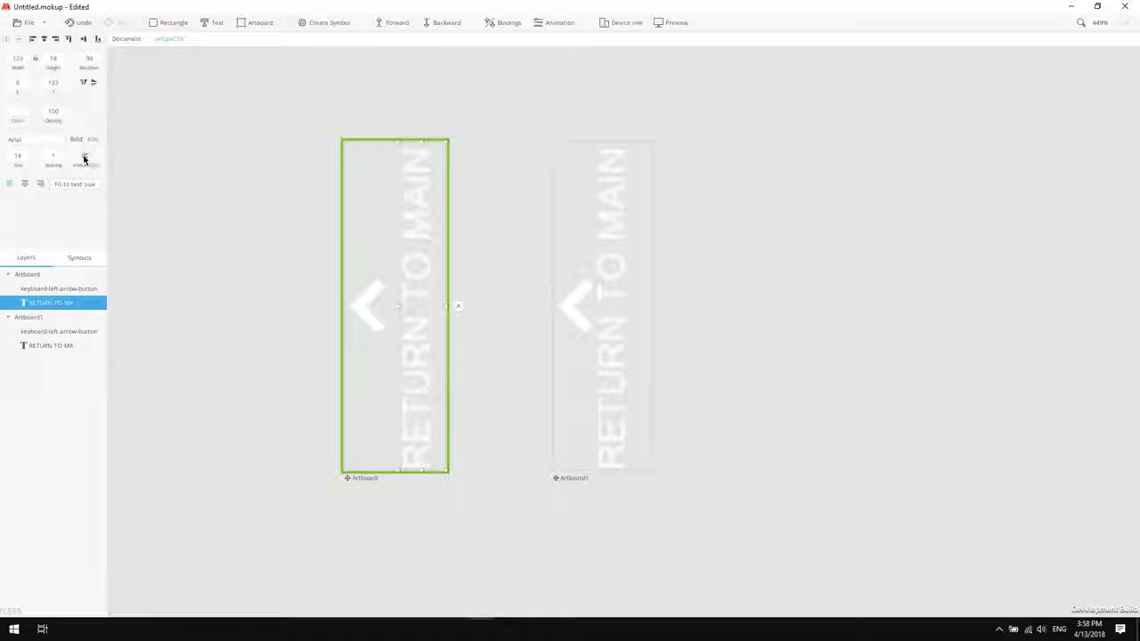
click(365, 301)
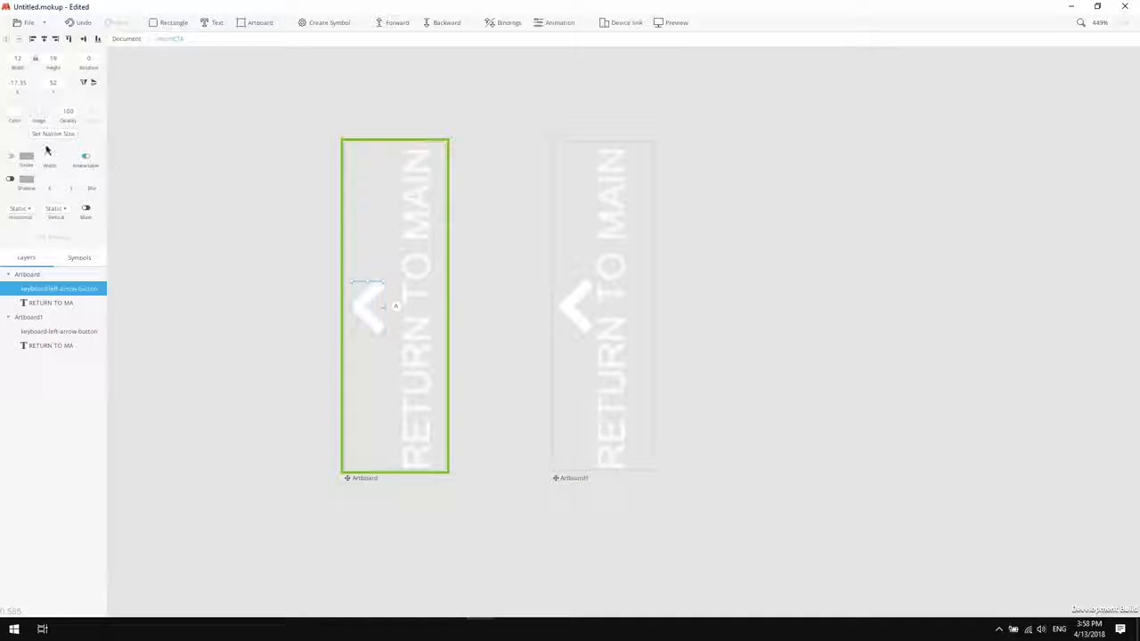
click(603, 234)
click(587, 298)
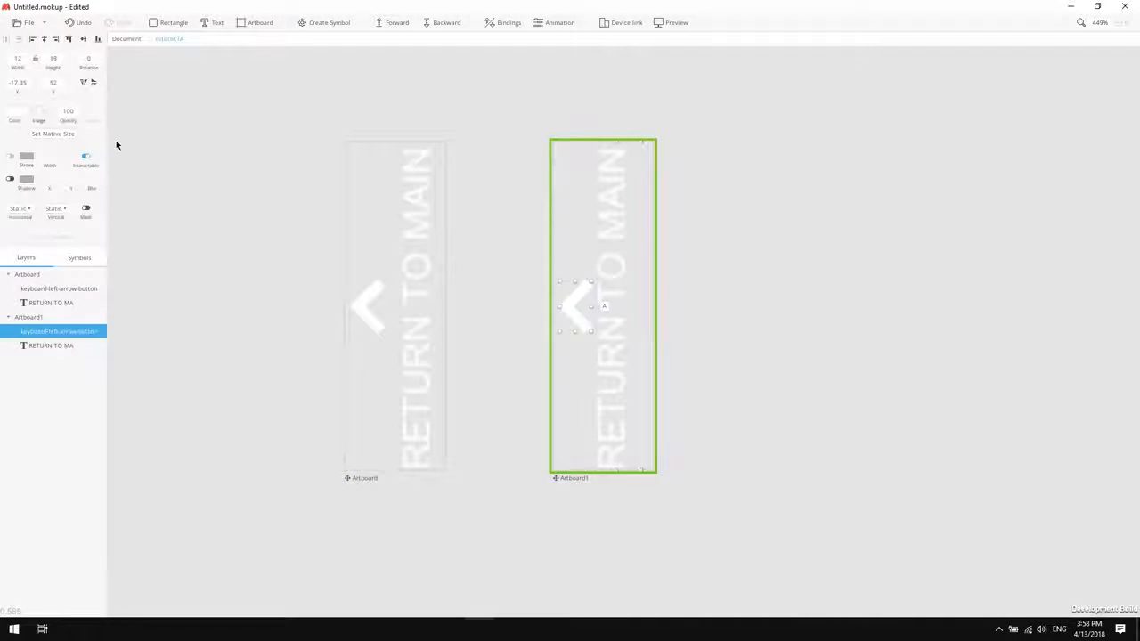
click(362, 479)
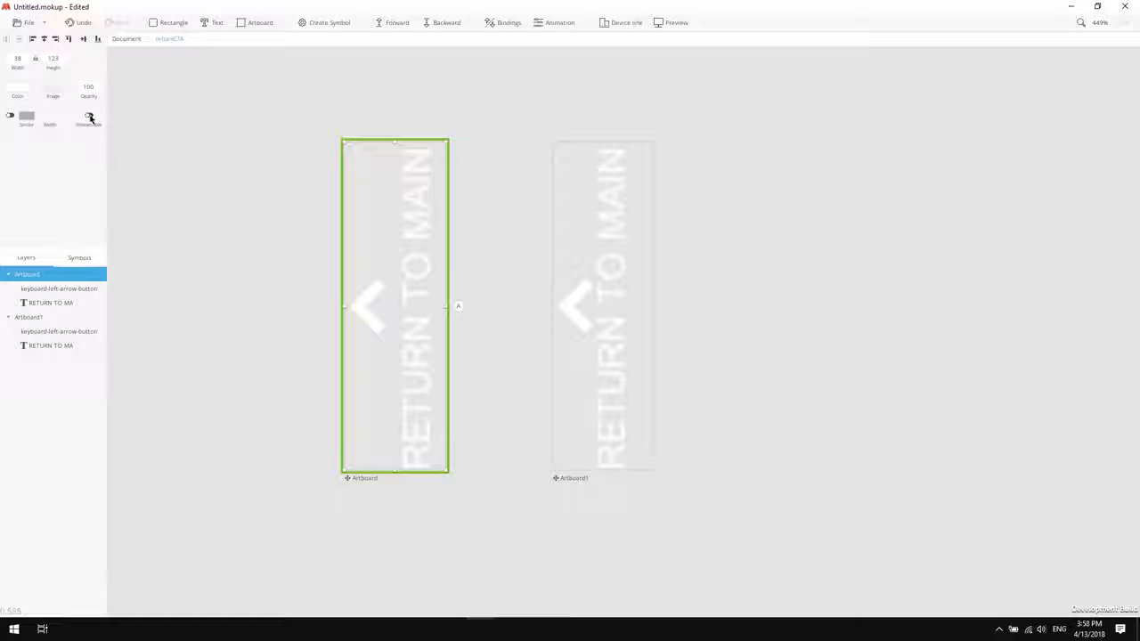
click(570, 479)
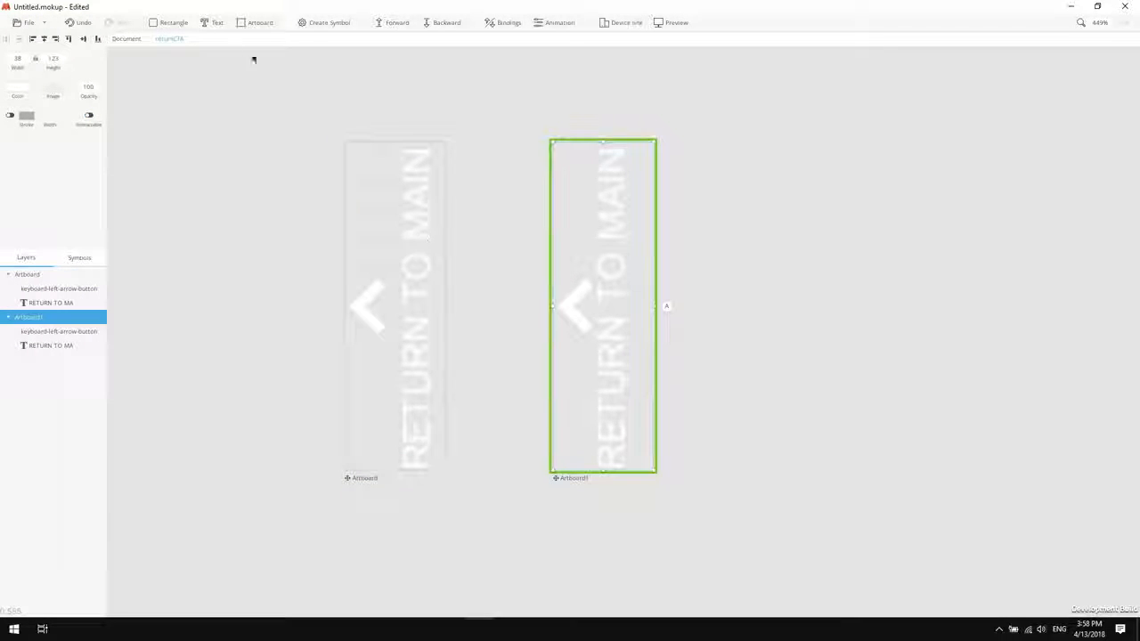
Link the original symbol artboard to its copy with a HoverIn event and the copy back to the original with HoverOut.
click(352, 481)
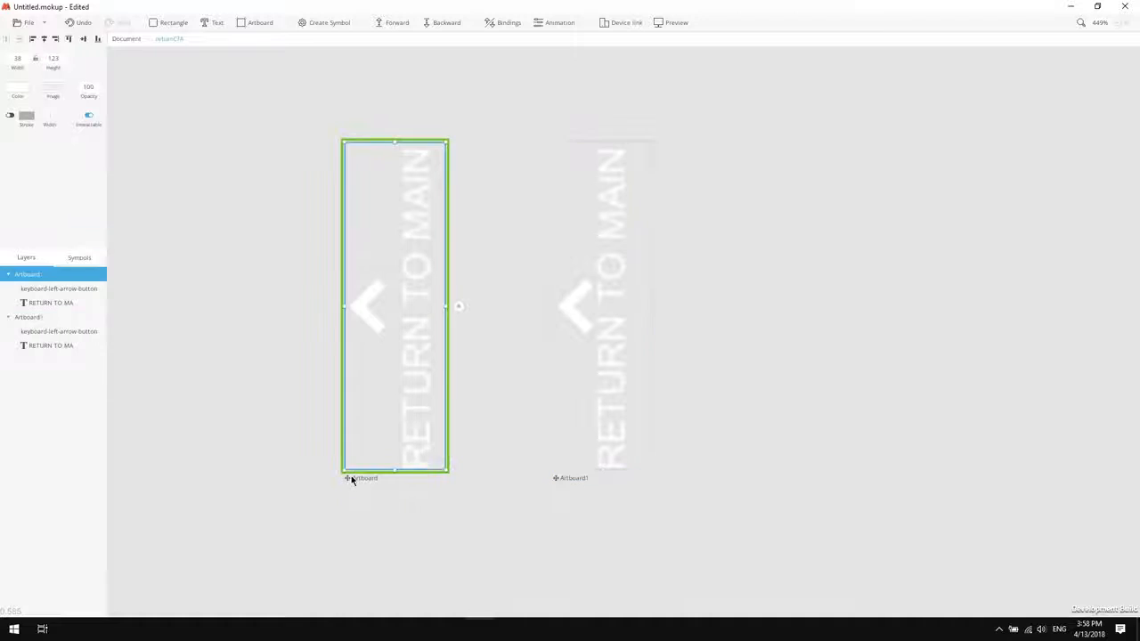
click(460, 308)
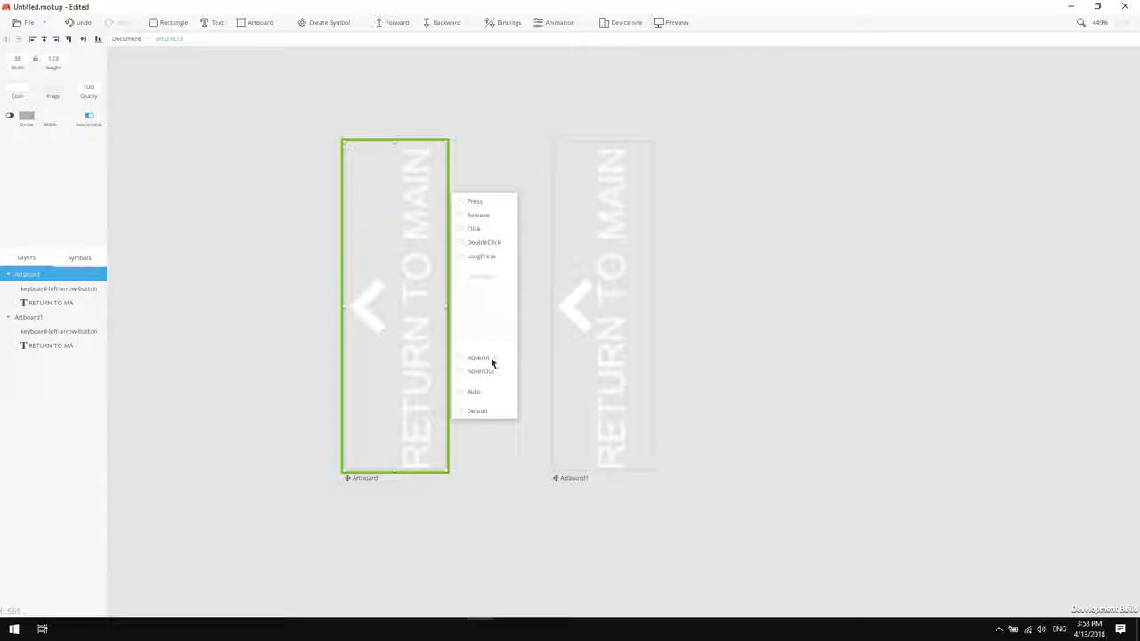
drag(461, 357, 641, 413)
click(577, 477)
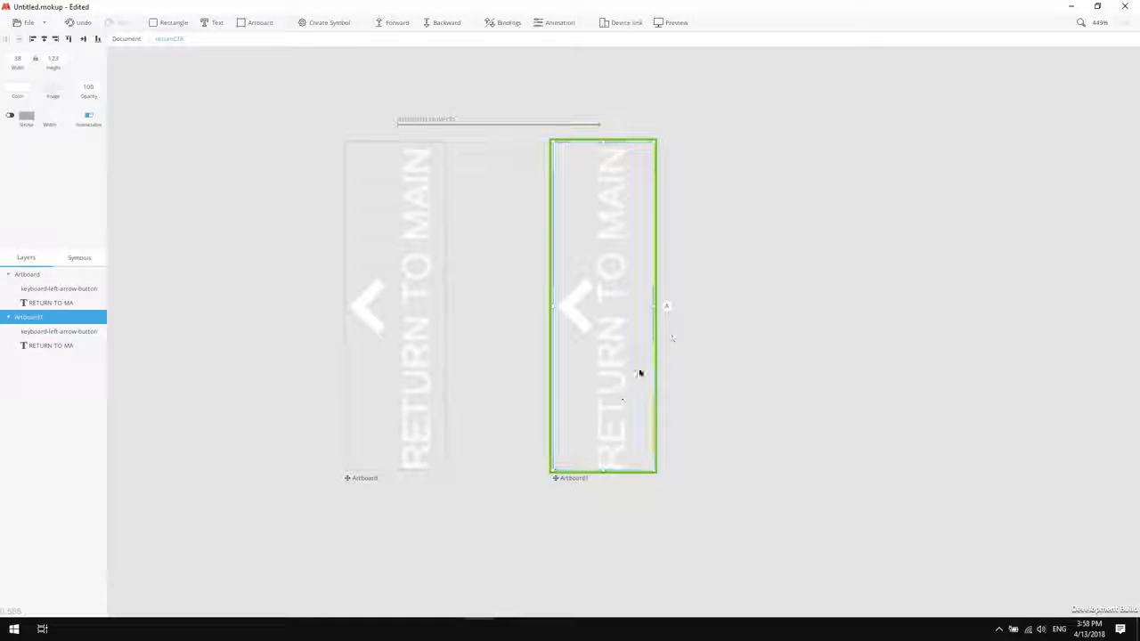
click(668, 309)
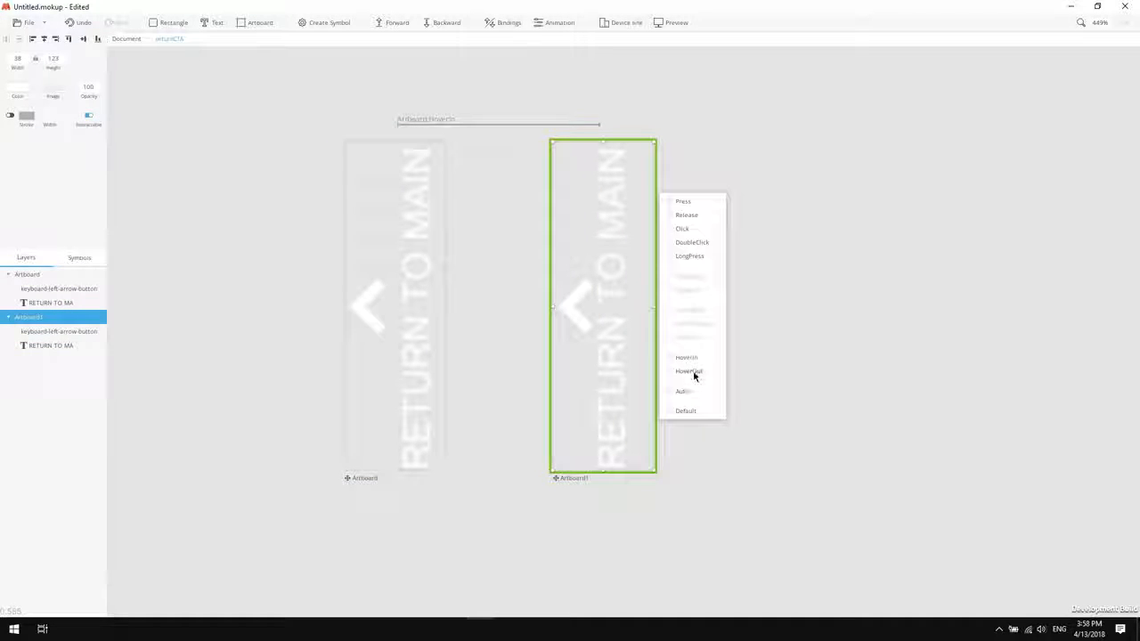
drag(694, 374, 376, 425)
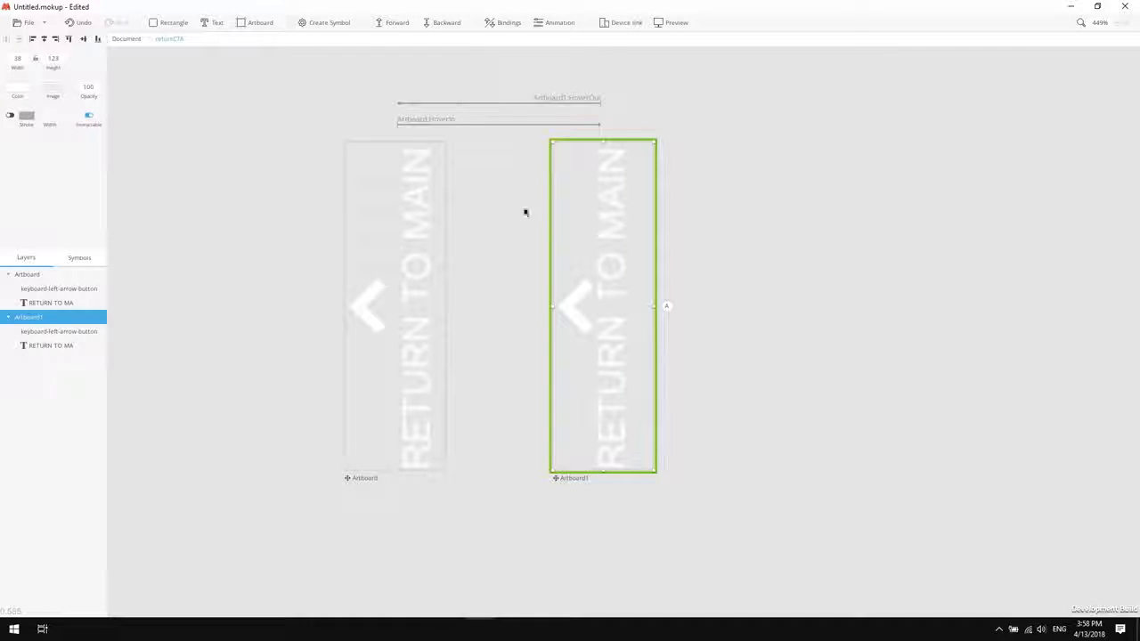
Return to the main document and copy the returnCTA symbol, The Team title and its body text into the History artboard.
click(127, 40)
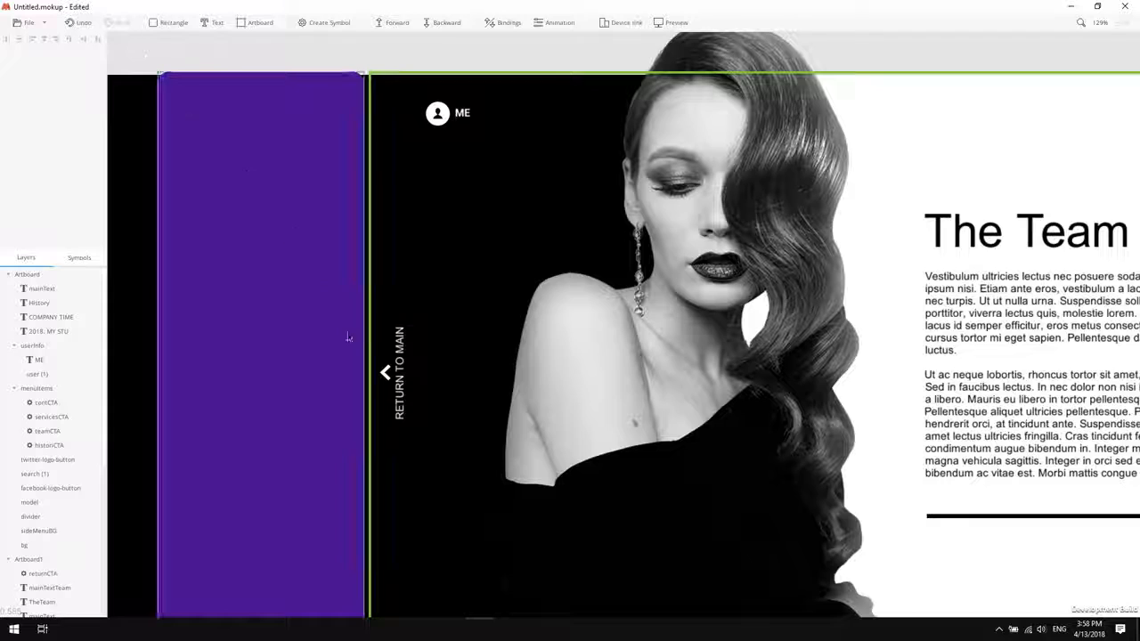
click(399, 372)
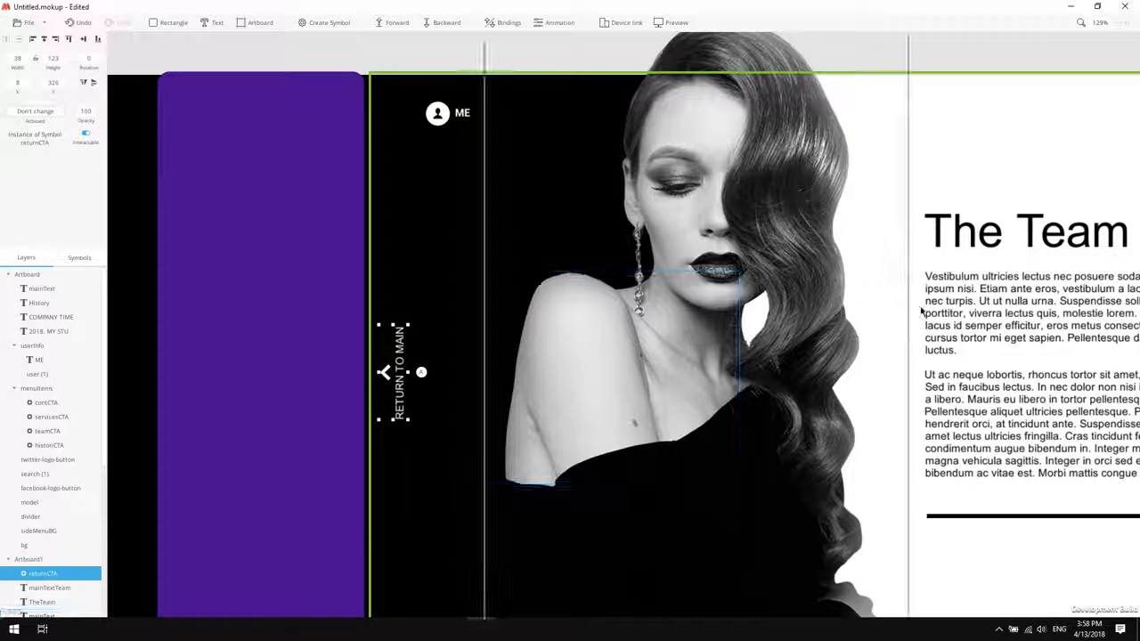
drag(996, 335, 729, 283)
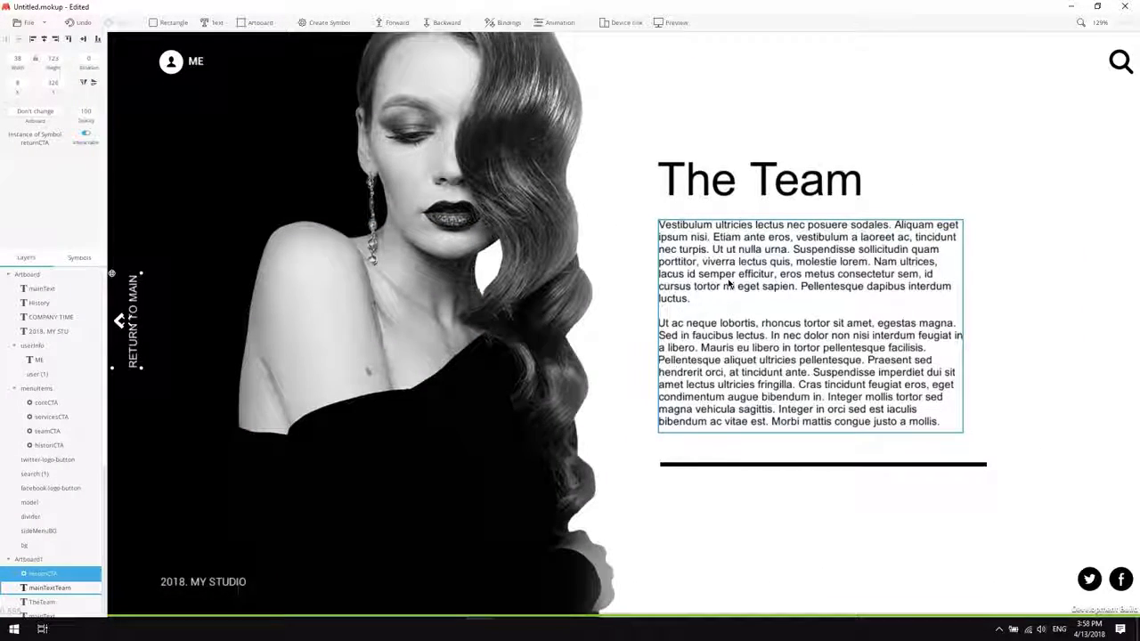
scroll(728, 283, down, 2)
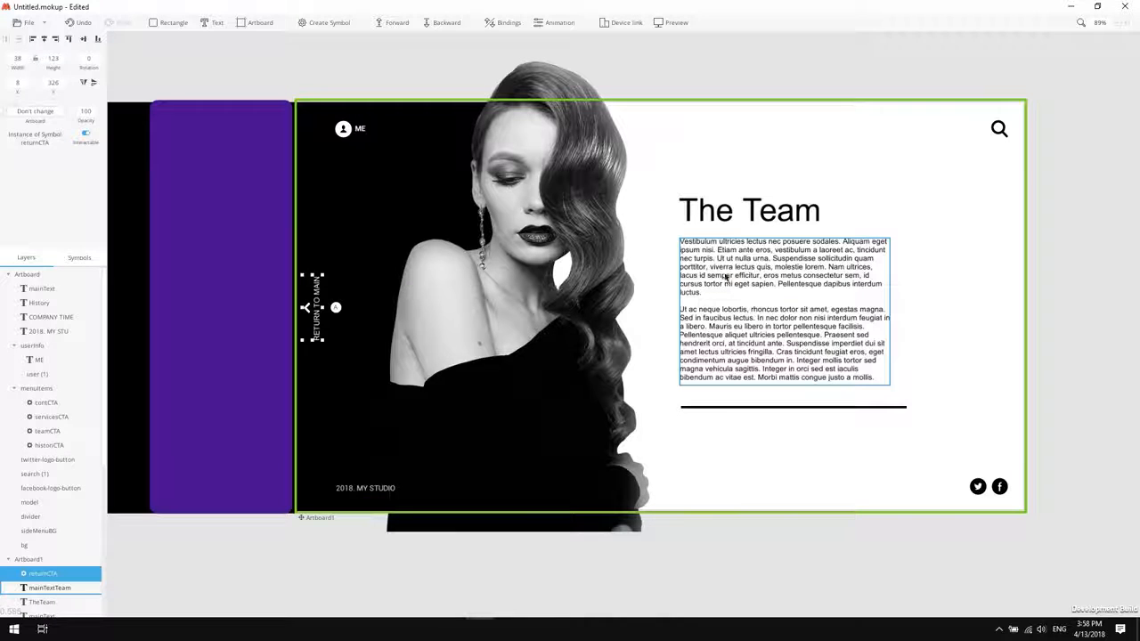
key(ctrl+c)
drag(855, 241, 825, 260)
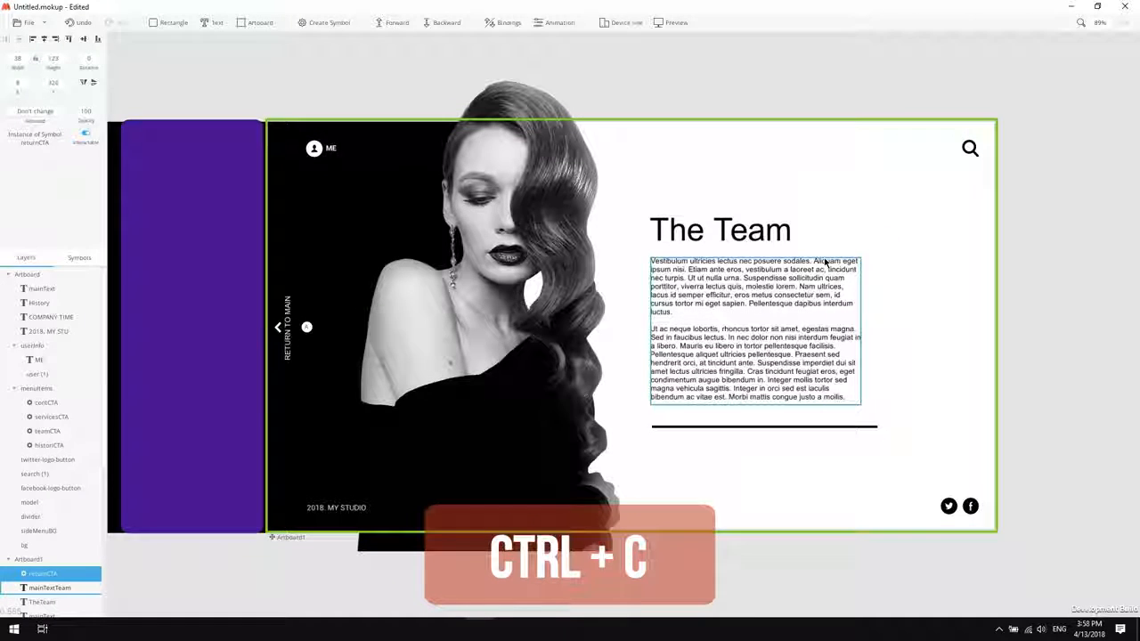
click(1068, 250)
scroll(771, 267, down, 5)
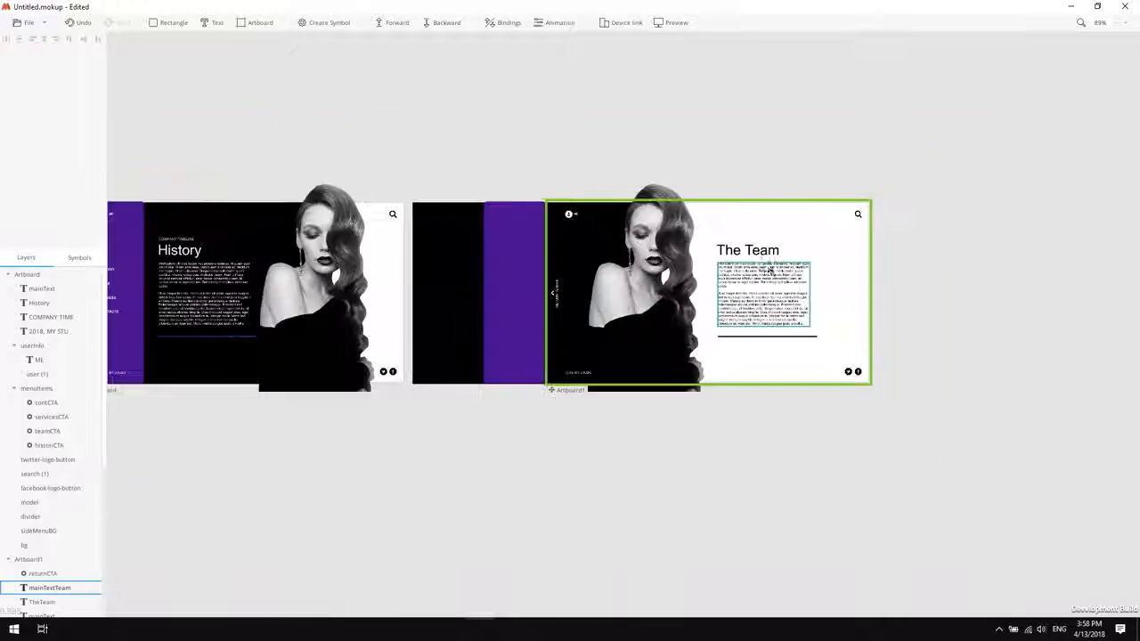
drag(517, 303, 614, 323)
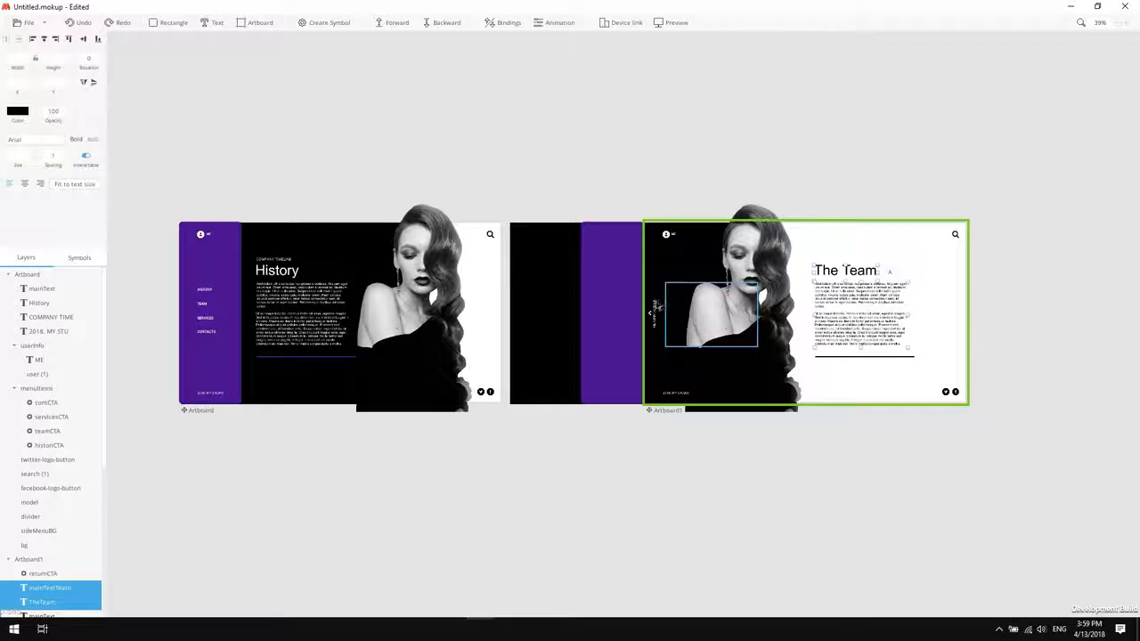
shift+click(654, 313)
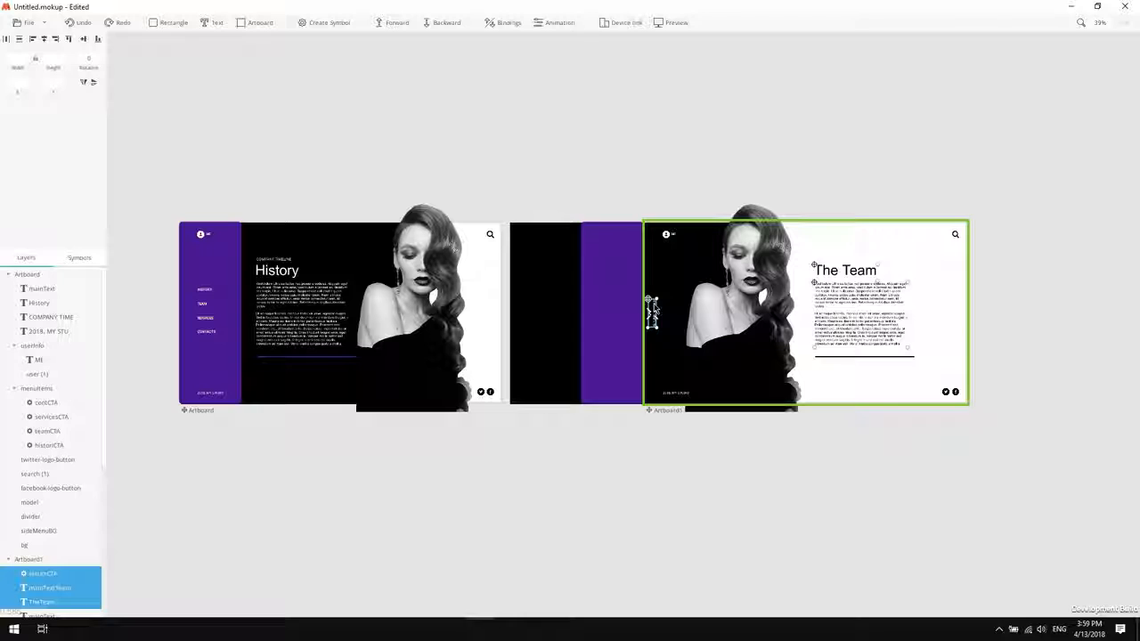
click(487, 293)
key(ctrl+v)
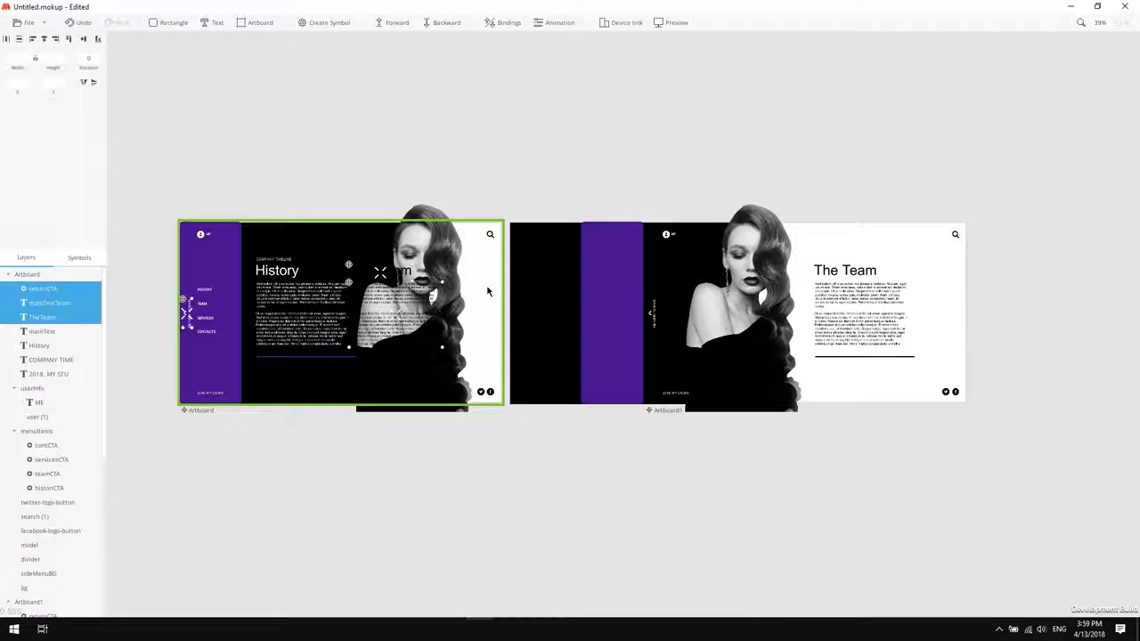
Move the pasted returnCTA symbol horizontally until it sits just outside the History artboard's left edge.
scroll(298, 278, up, 2)
key(Left)
key(Left)
key(Left)
key(Left)
key(Left)
key(Left)
key(Left)
key(Left)
key(Left)
key(Left)
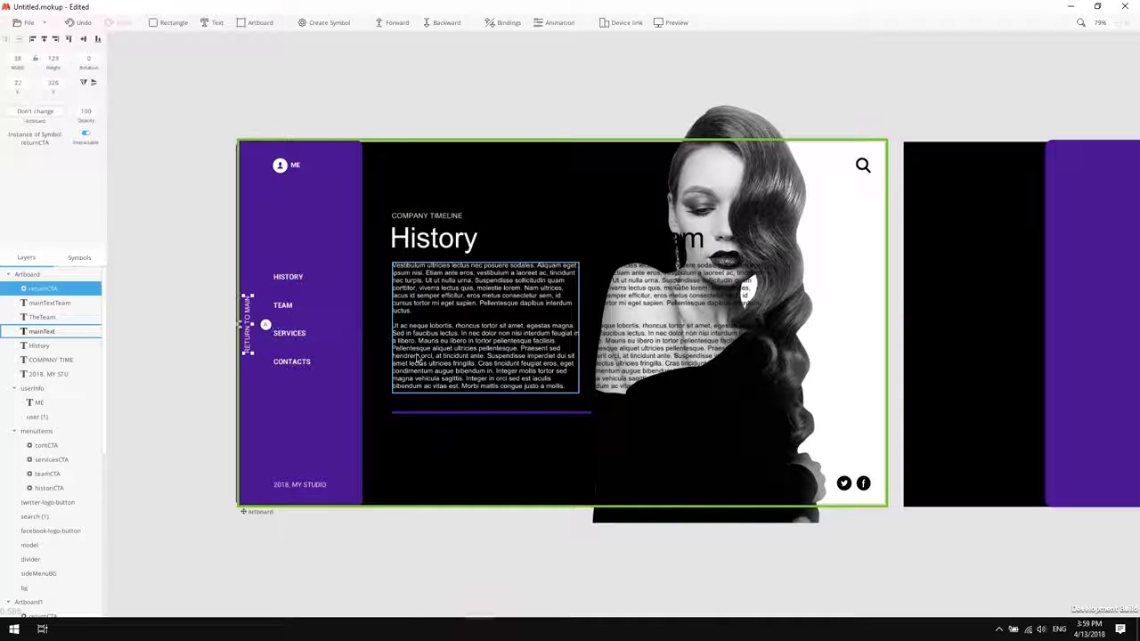
Move the pasted The Team title and body text together horizontally until they sit just outside the History artboard's right edge.
click(630, 317)
shift+click(696, 231)
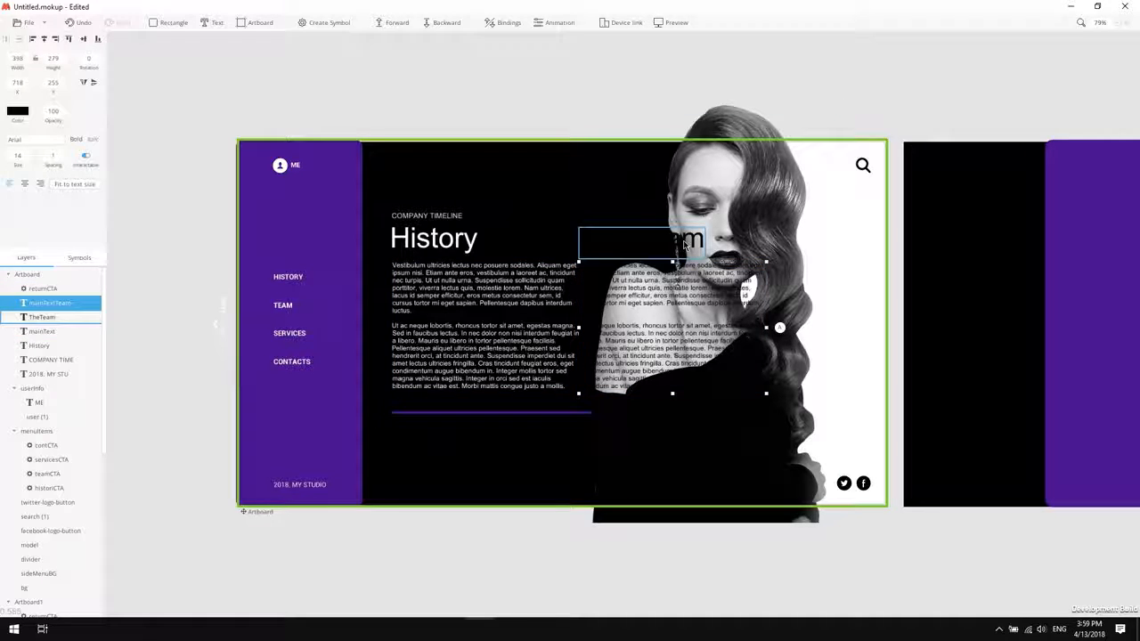
drag(728, 320, 585, 310)
key(shift+Right)
key(shift+Right)
key(shift+Right)
key(shift+Right)
key(shift+Right)
key(shift+Right)
key(shift+Right)
key(shift+Right)
key(shift+Right)
key(shift+Right)
key(shift+Right)
key(shift+Right)
key(shift+Right)
key(shift+Right)
key(shift+Right)
key(shift+Right)
key(shift+Right)
key(shift+Right)
key(shift+Right)
key(shift+Right)
key(shift+Right)
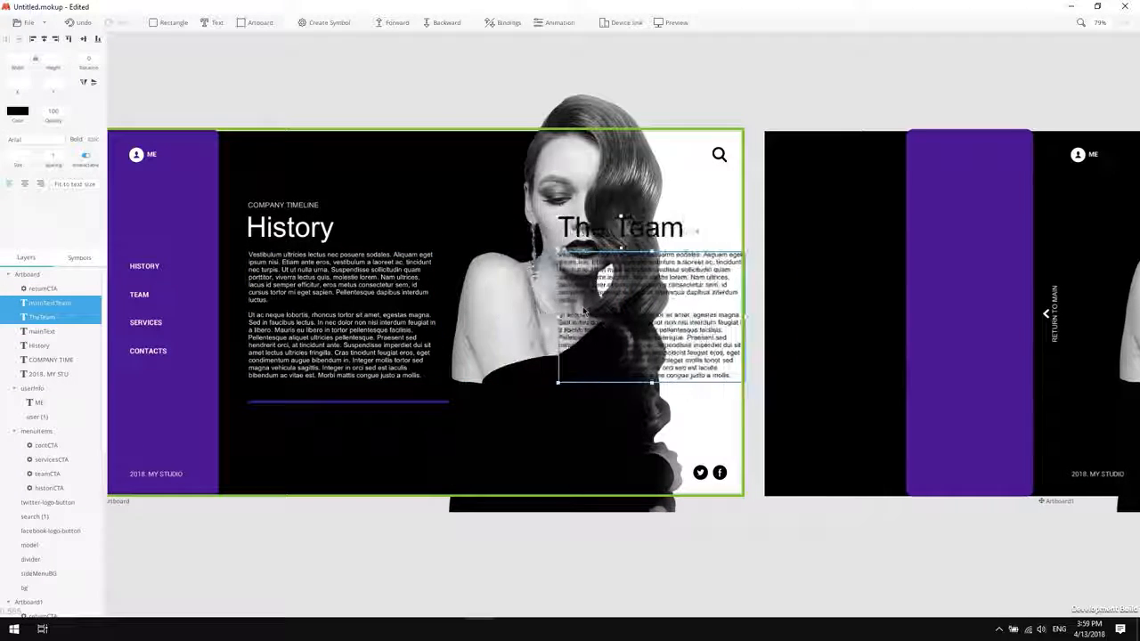
key(shift+Right)
key(shift+Right)
key(shift+Right)
key(shift+Right)
key(shift+Right)
key(shift+Right)
key(shift+Right)
key(shift+Right)
key(shift+Right)
key(shift+Right)
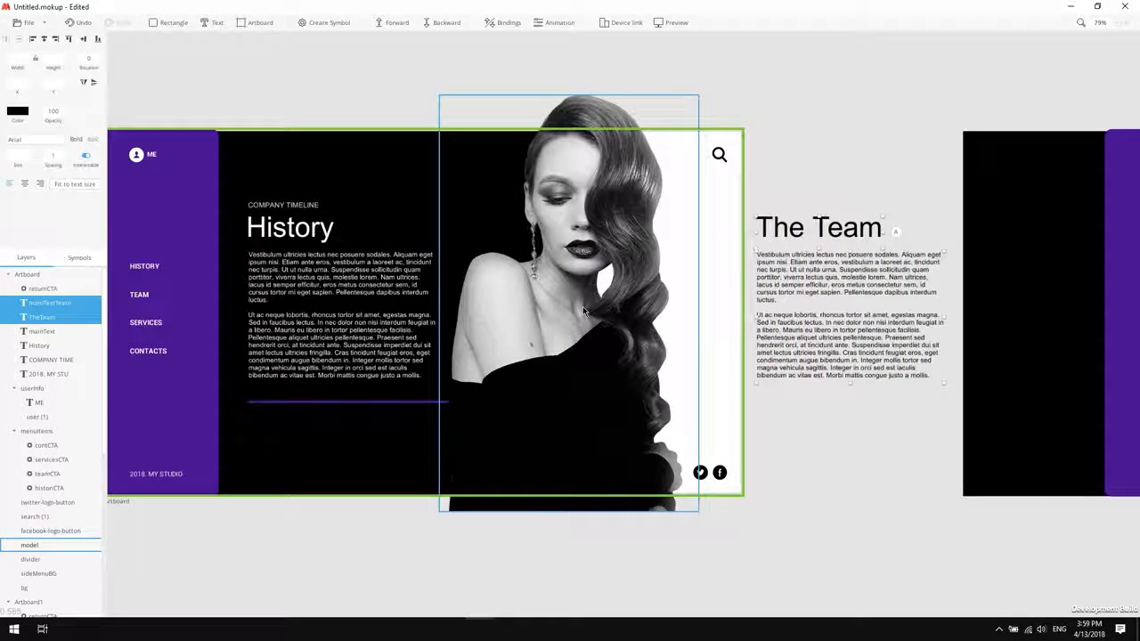
Set the opacity of the pasted The Team title and body text to 0.
drag(46, 113, 75, 123)
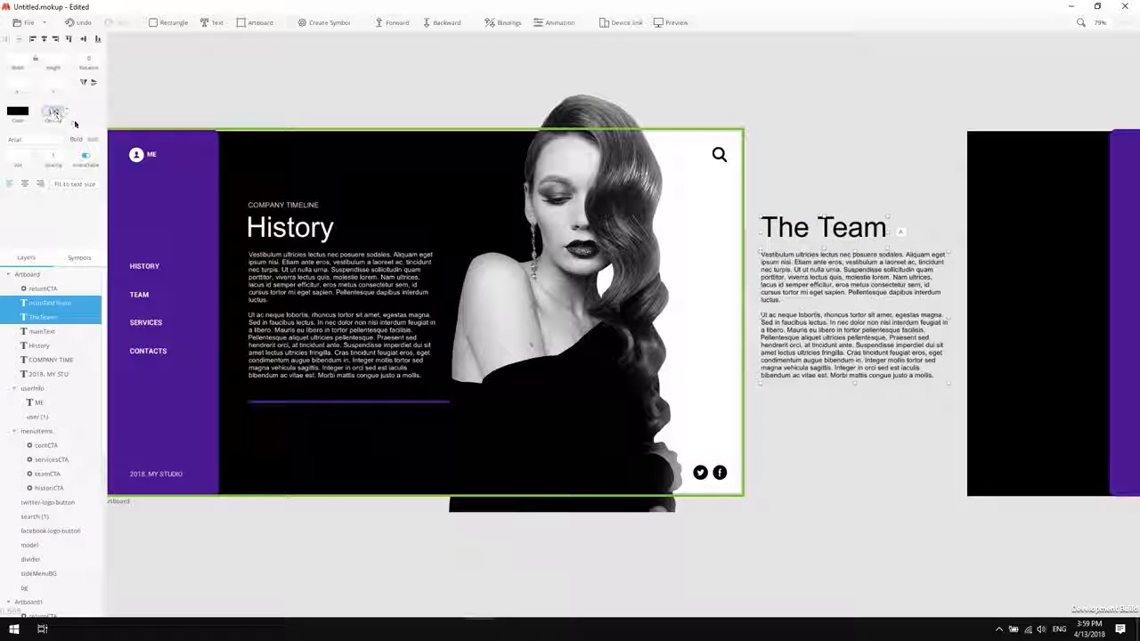
text(0)
key(Return)
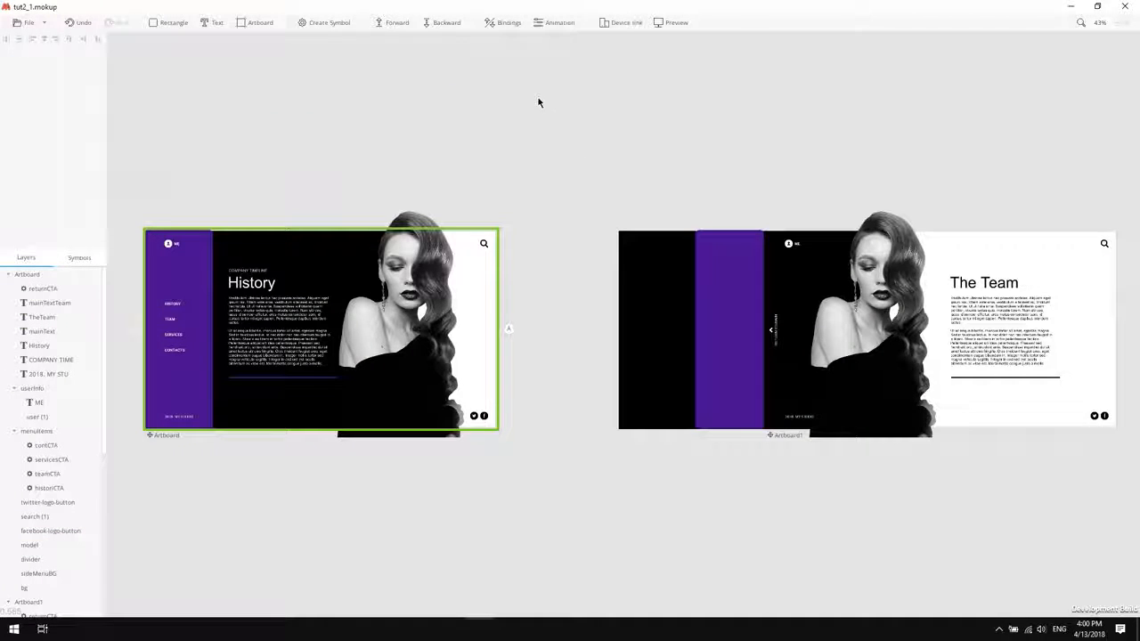
scroll(189, 300, up, 5)
click(172, 343)
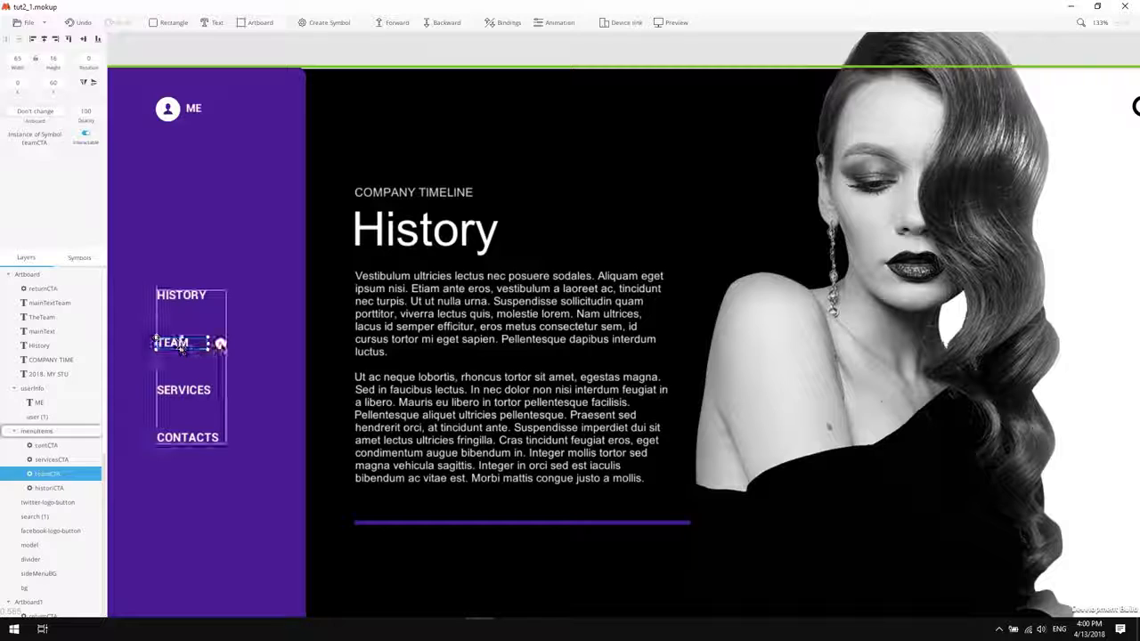
click(208, 343)
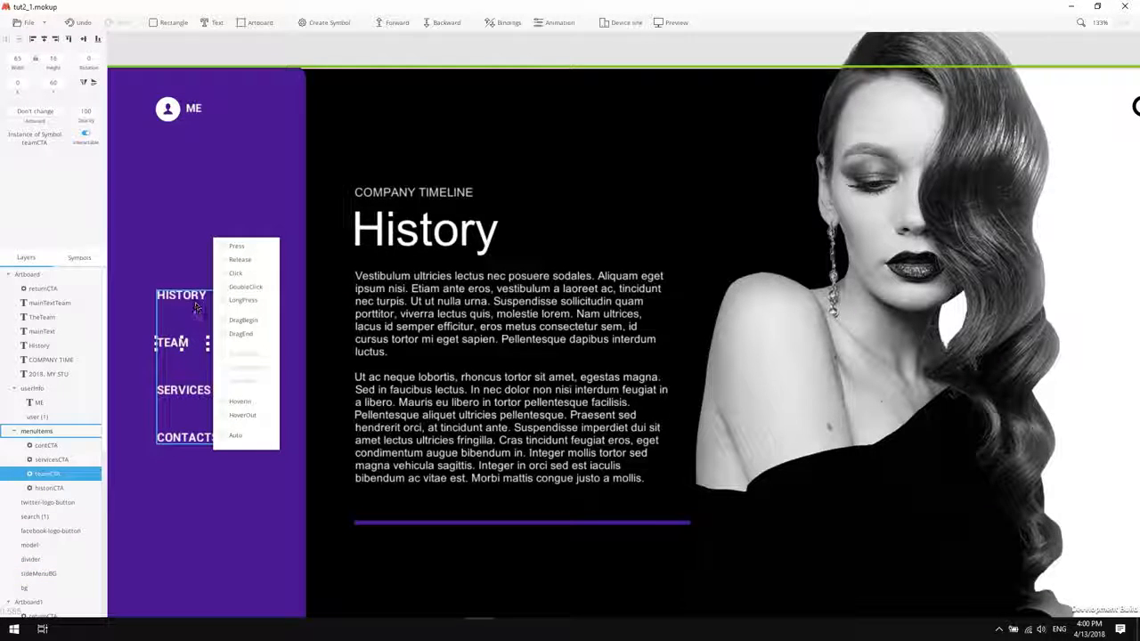
click(376, 122)
Link the whole menuItems group in the History artboard to The Team artboard with a Click event.
click(191, 294)
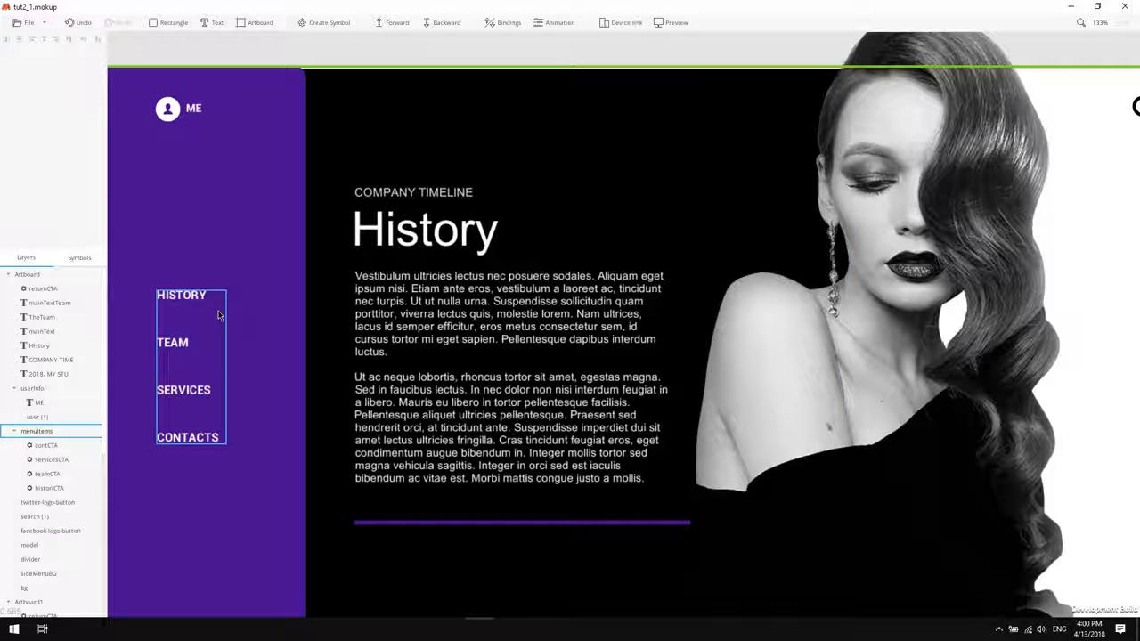
scroll(279, 310, down, 5)
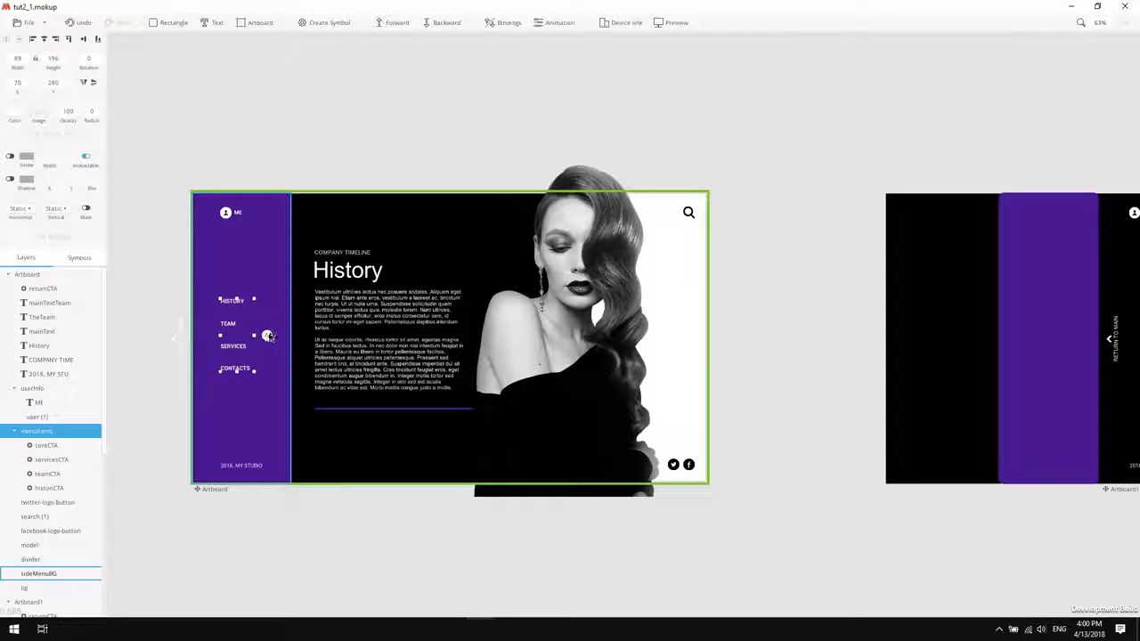
click(267, 336)
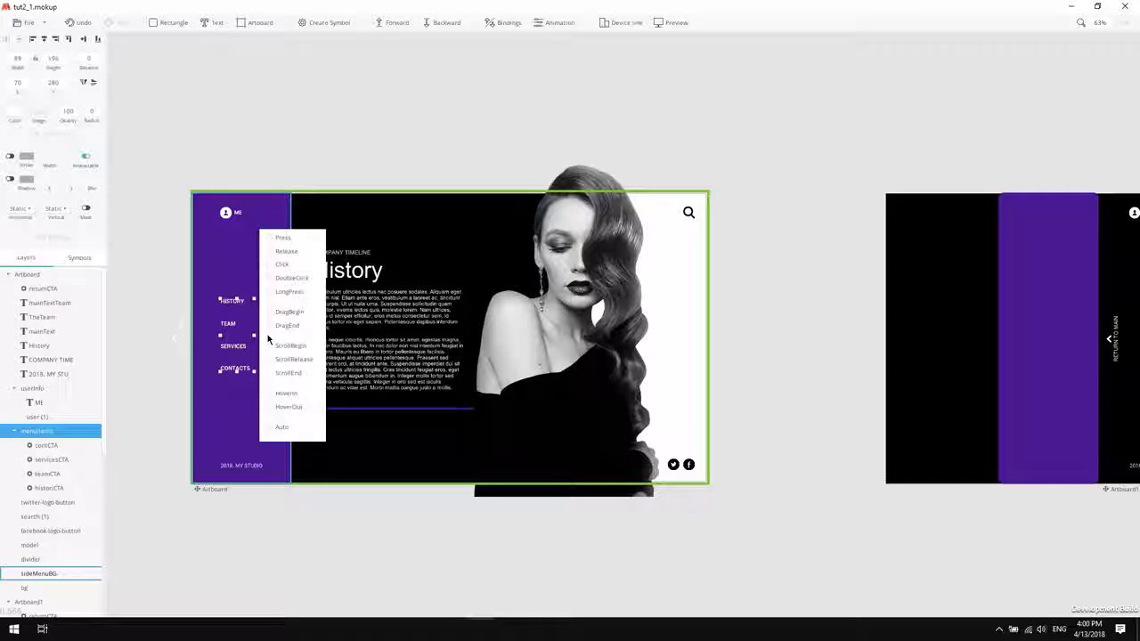
click(286, 278)
click(285, 267)
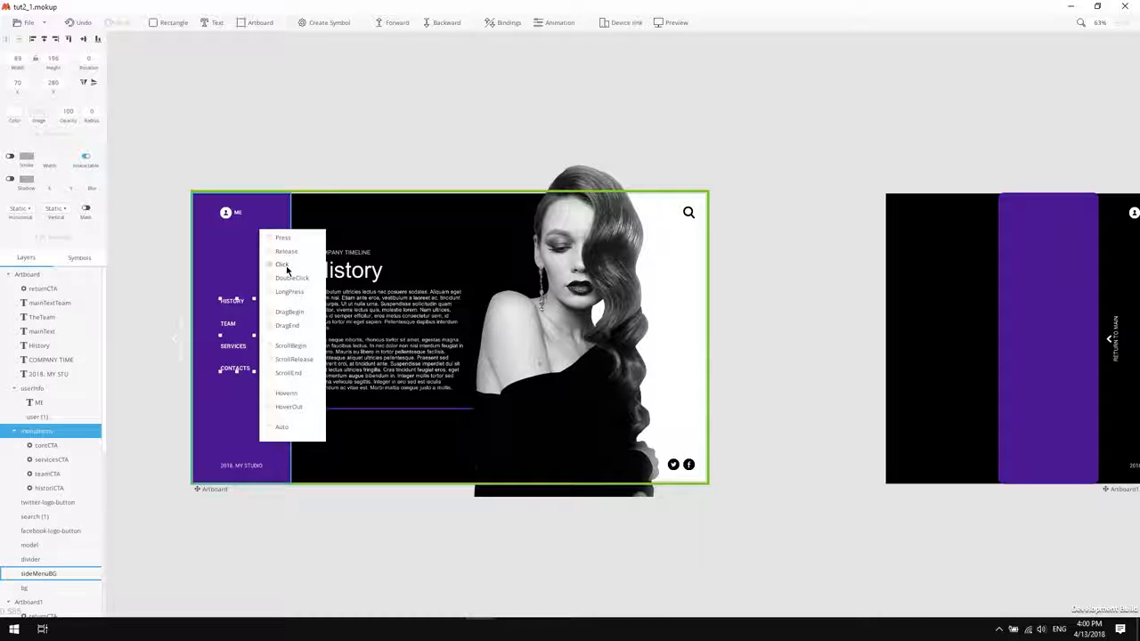
drag(286, 269, 1132, 304)
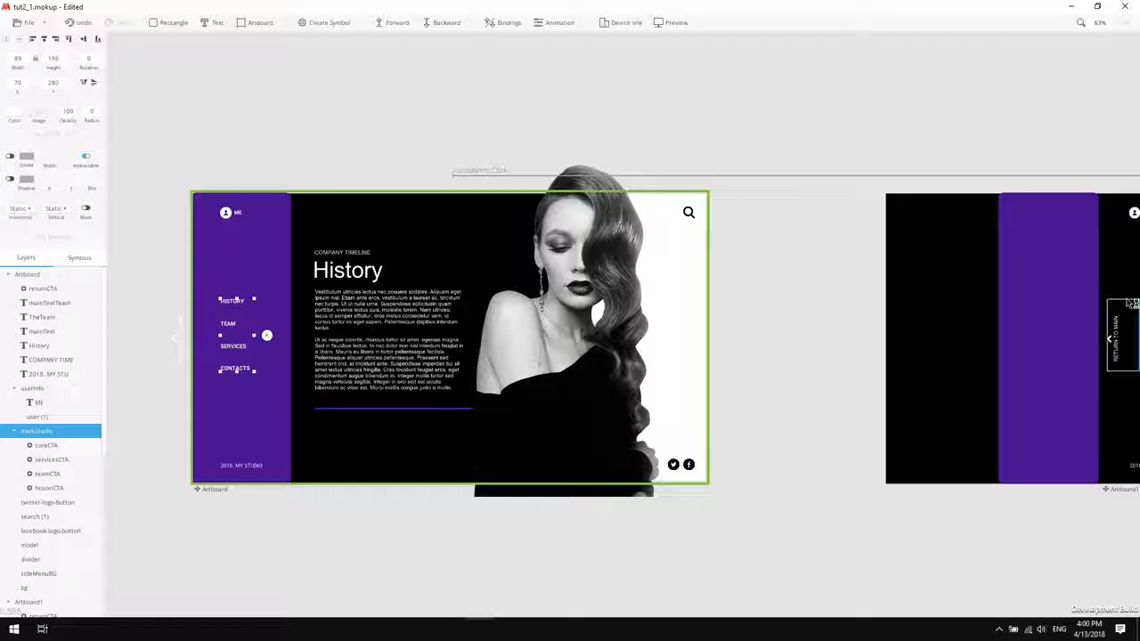
Link the returnCTA symbol in The Team artboard back to the History artboard with a Click event.
scroll(1133, 304, down, 3)
drag(1016, 305, 751, 298)
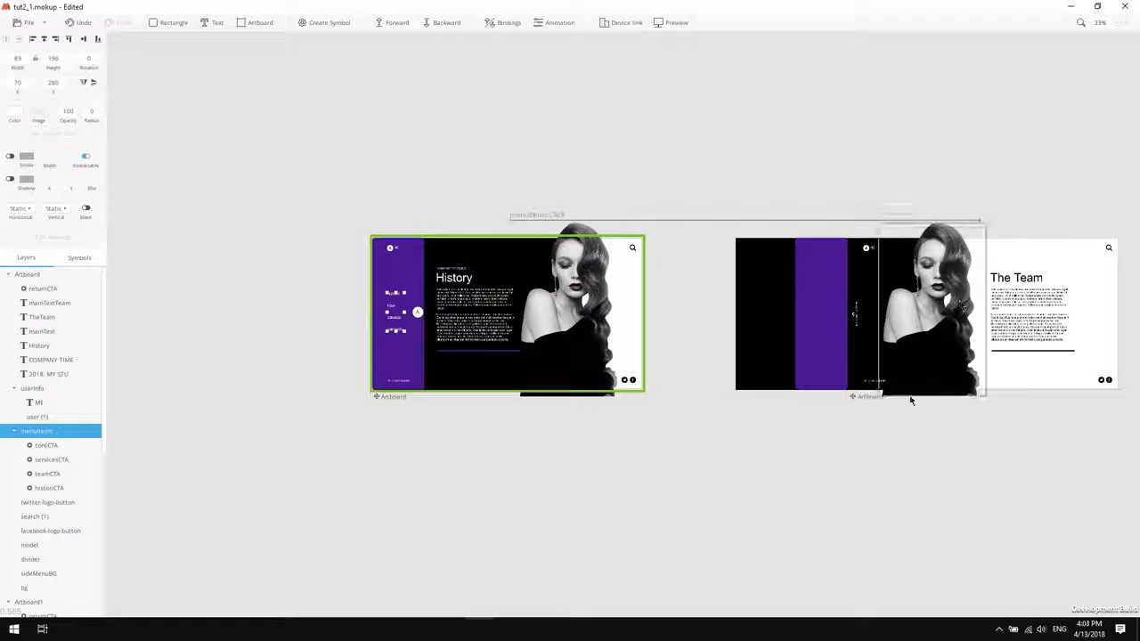
scroll(1018, 233, up, 2)
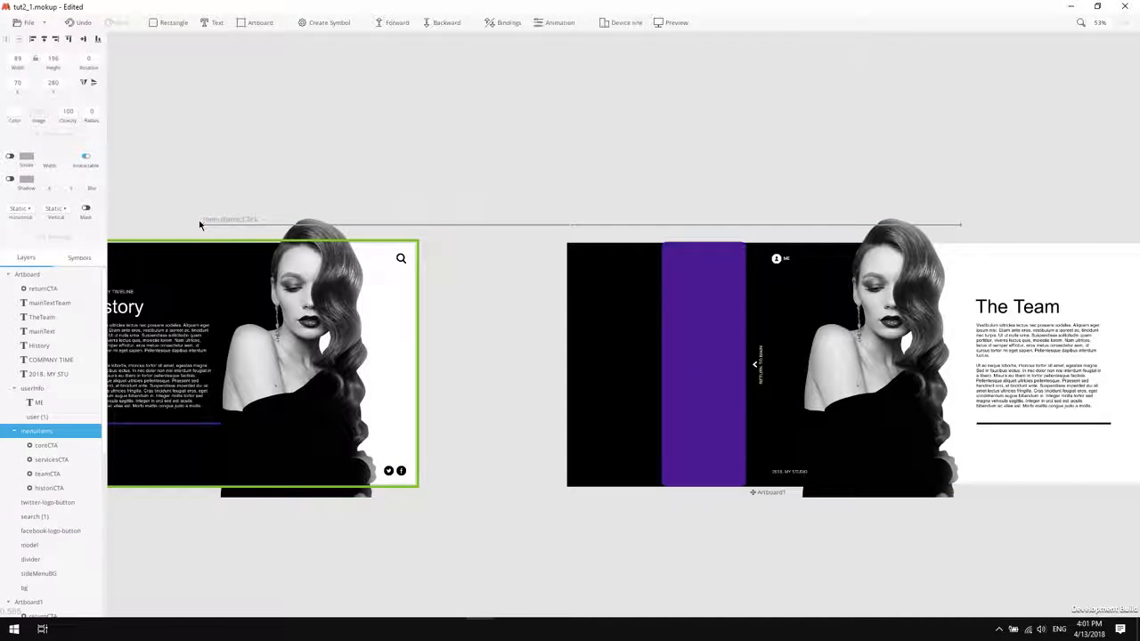
scroll(198, 220, up, 3)
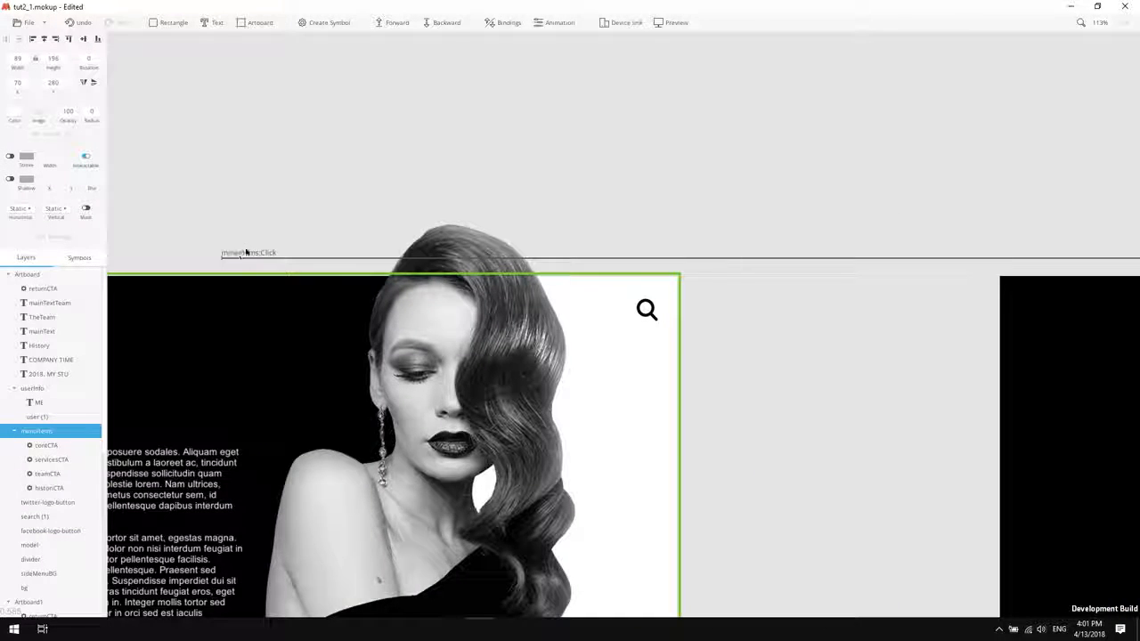
scroll(249, 245, down, 3)
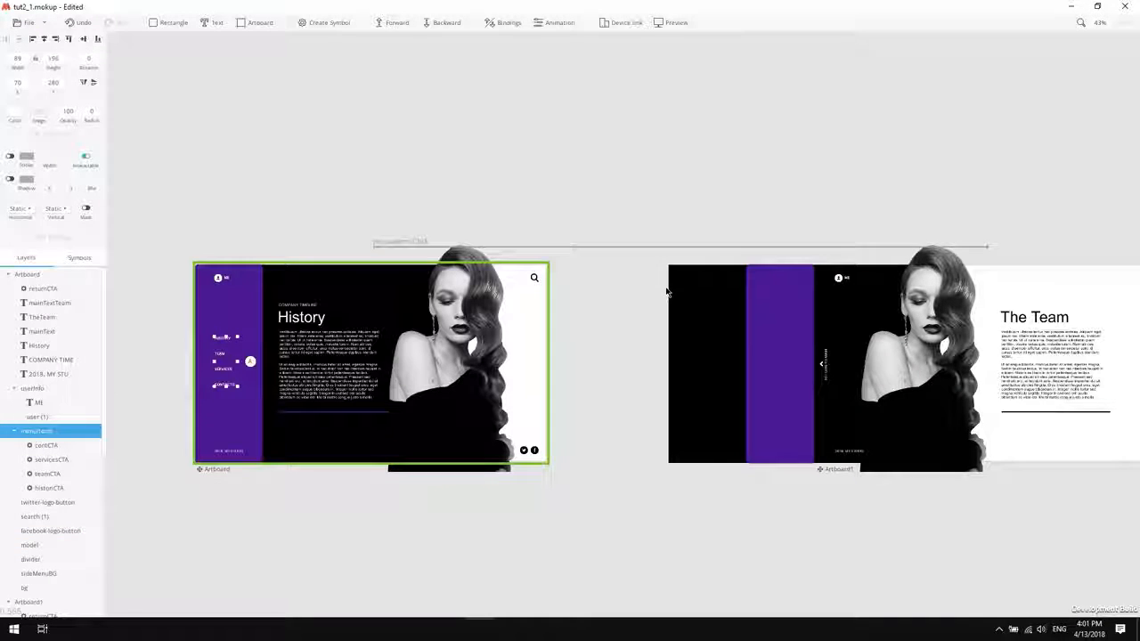
scroll(695, 313, down, 2)
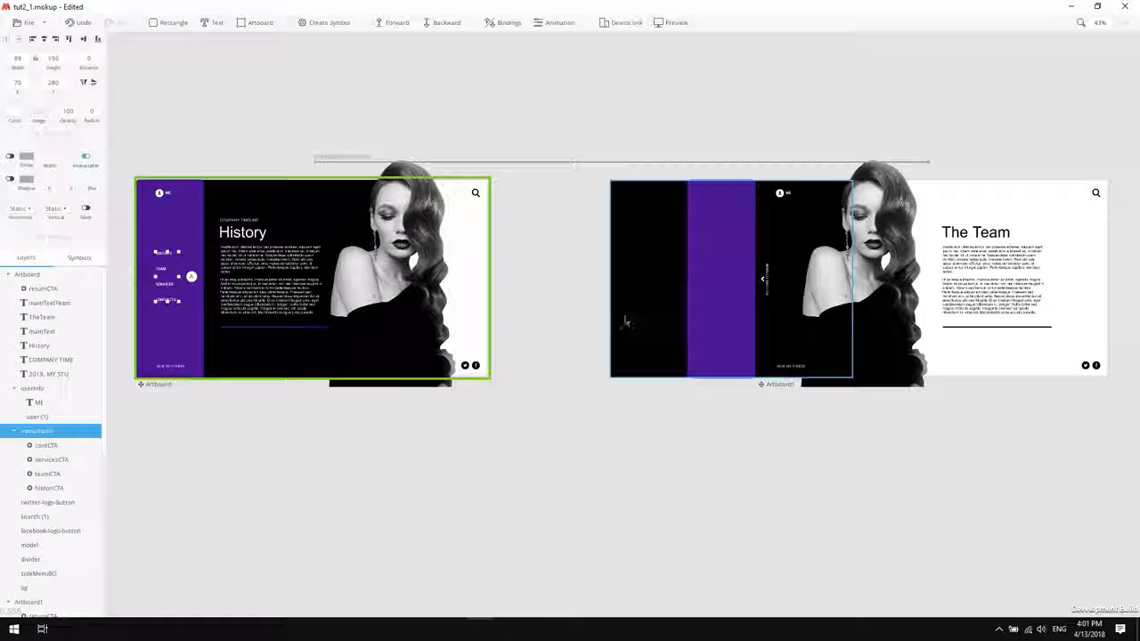
click(767, 278)
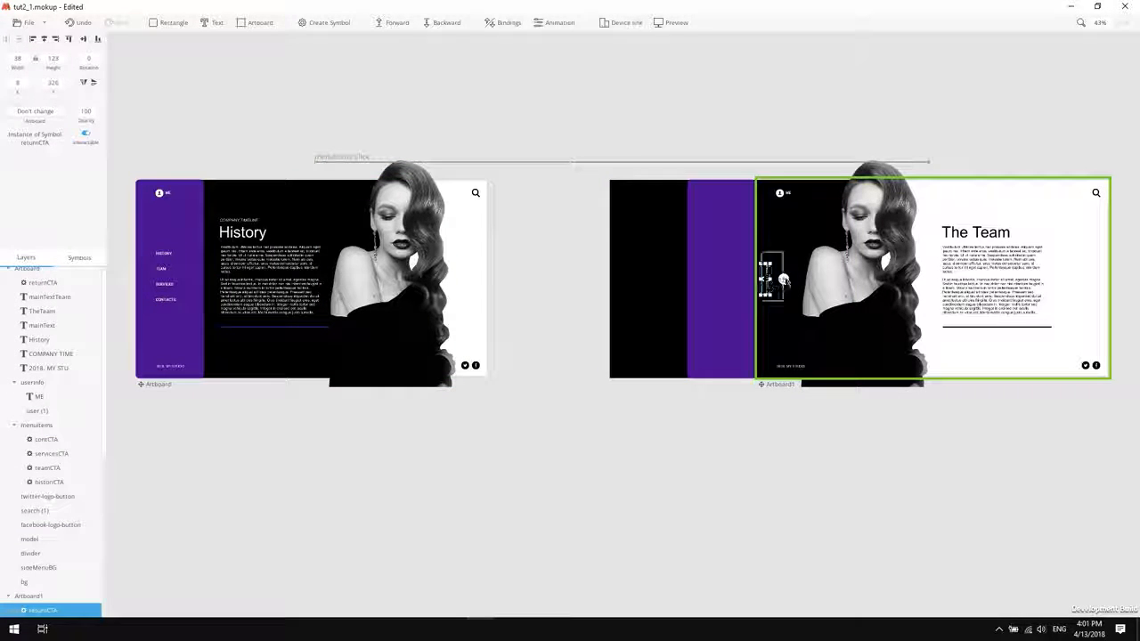
click(784, 280)
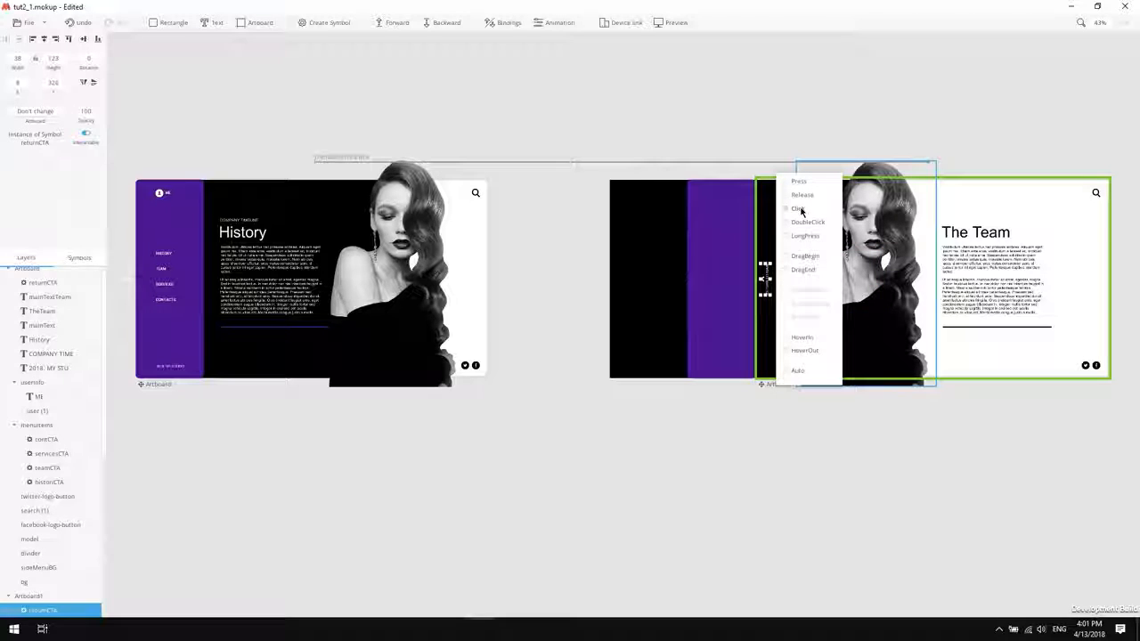
drag(801, 211, 287, 214)
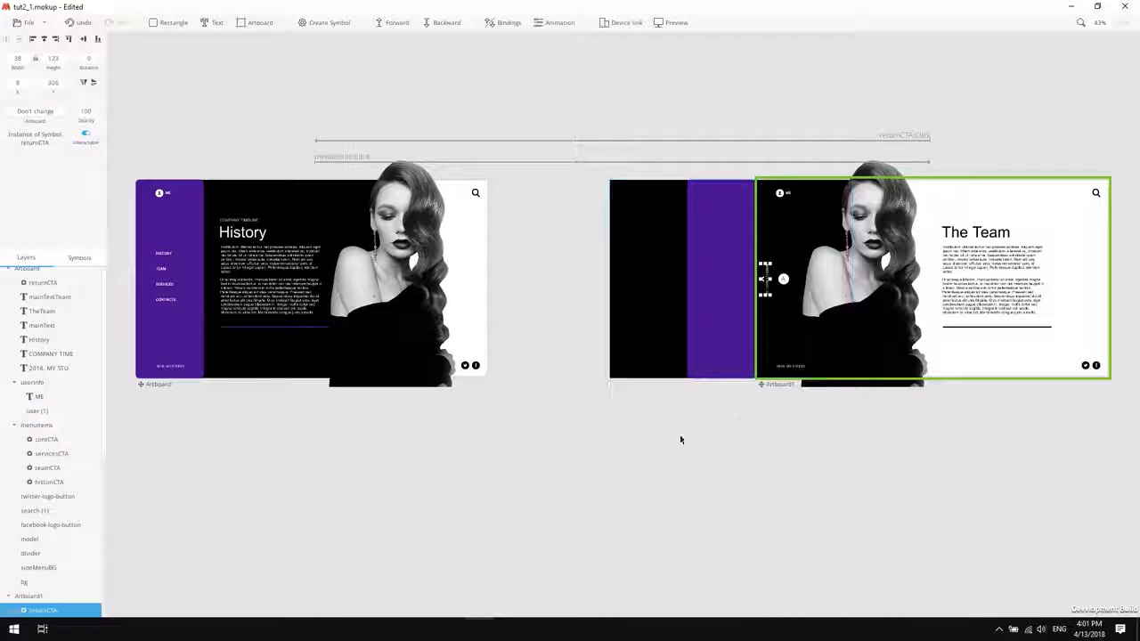
click(553, 399)
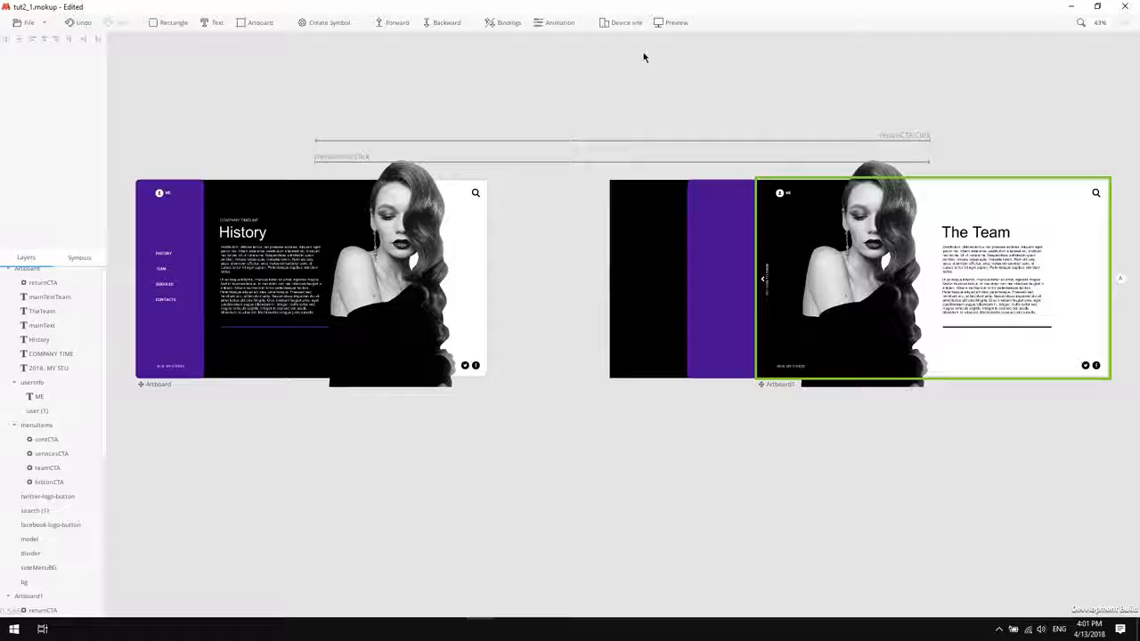
Preview the mockup full screen and test the return link and the menu links between the History and The Team pages.
click(673, 25)
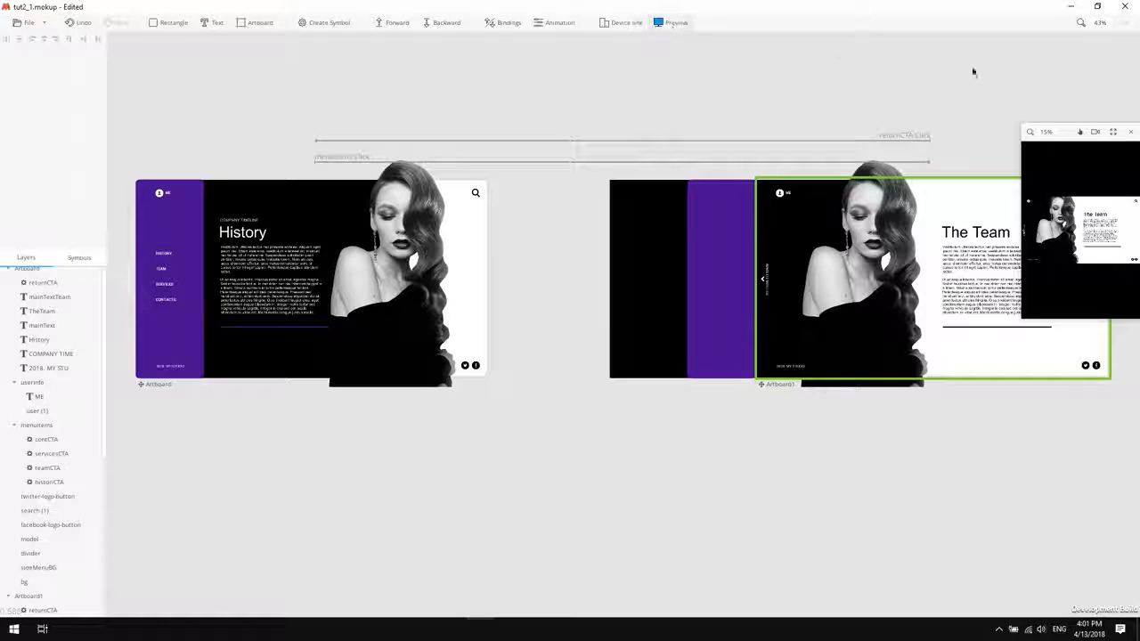
click(1113, 131)
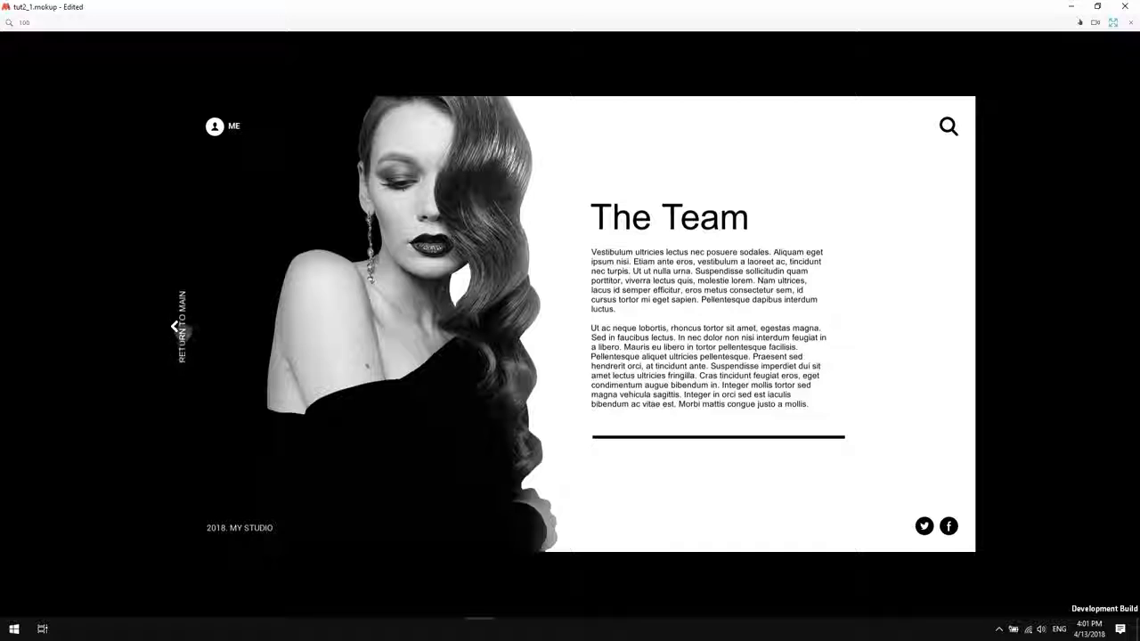
click(181, 328)
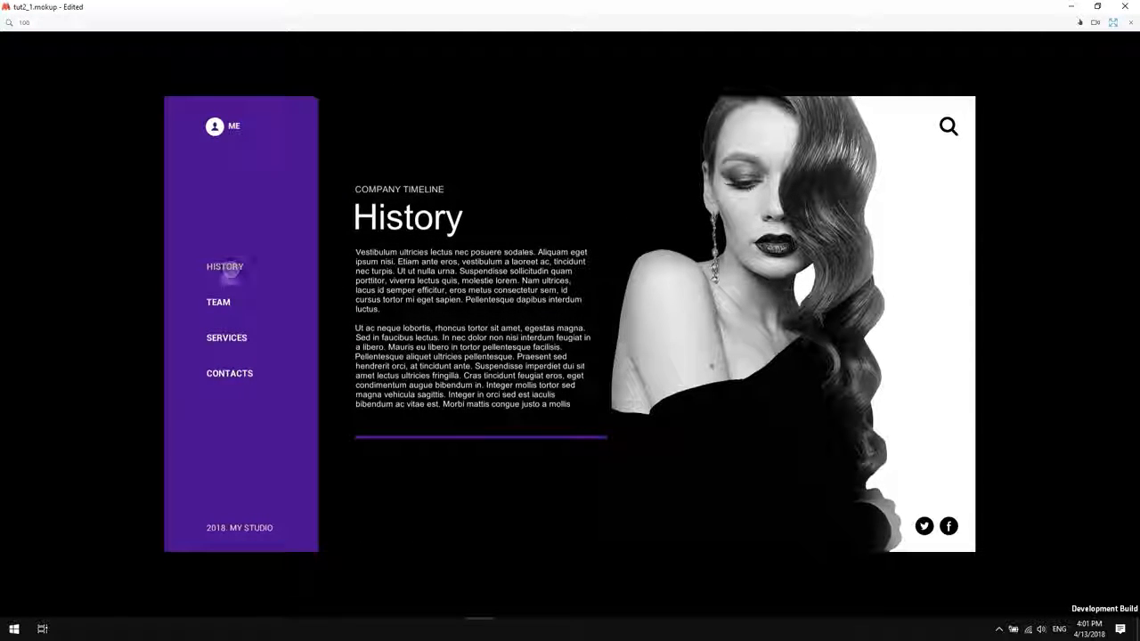
click(228, 285)
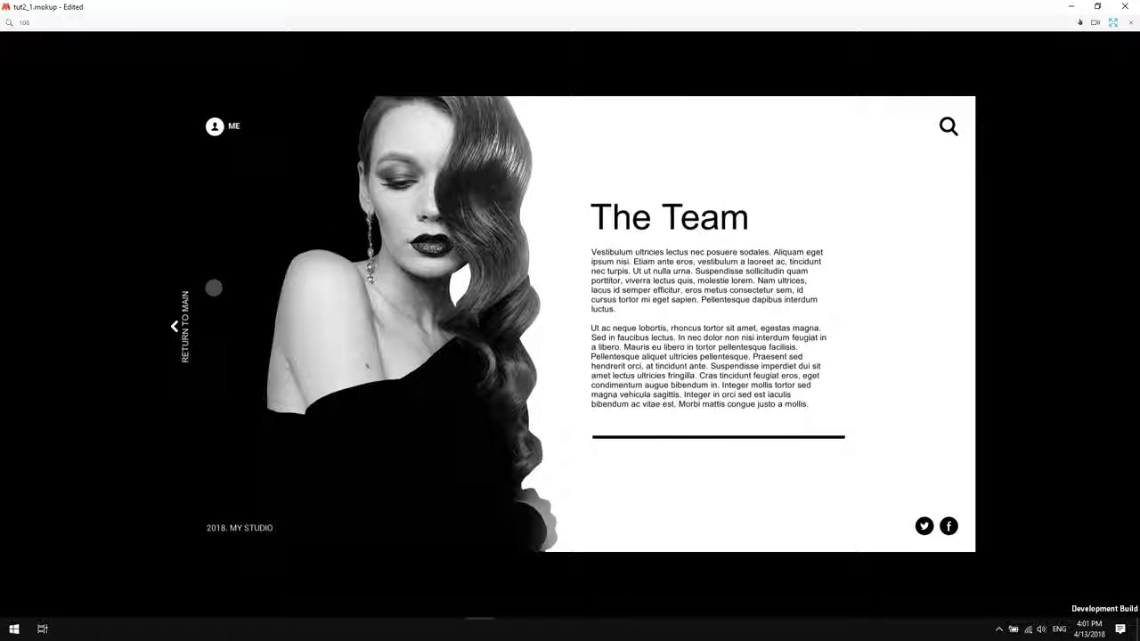
click(183, 305)
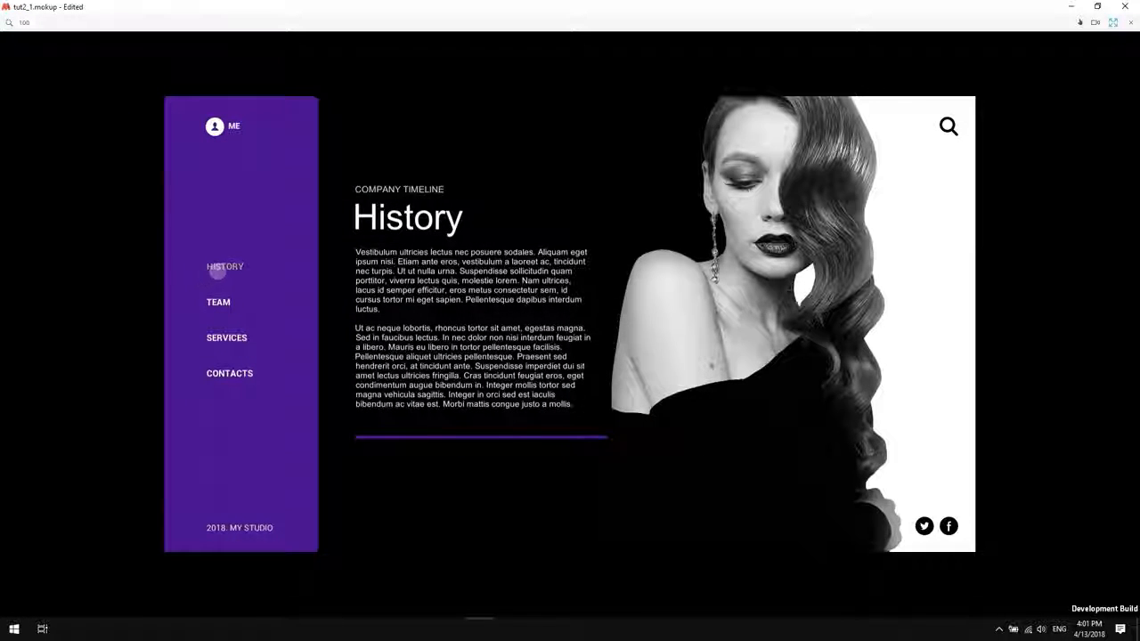
click(218, 302)
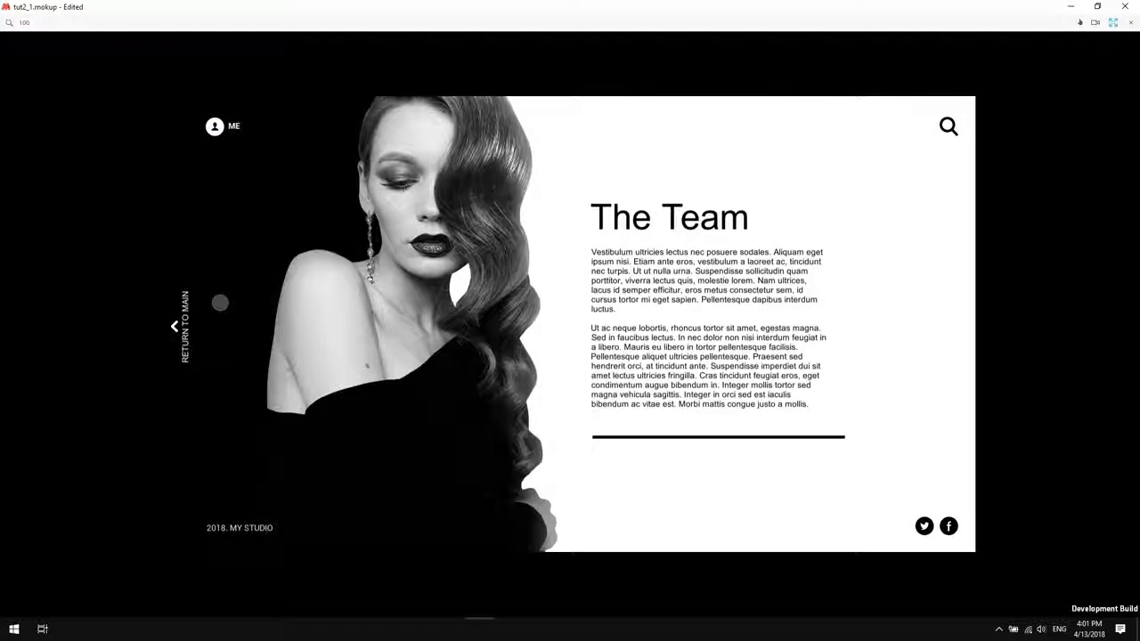
click(181, 304)
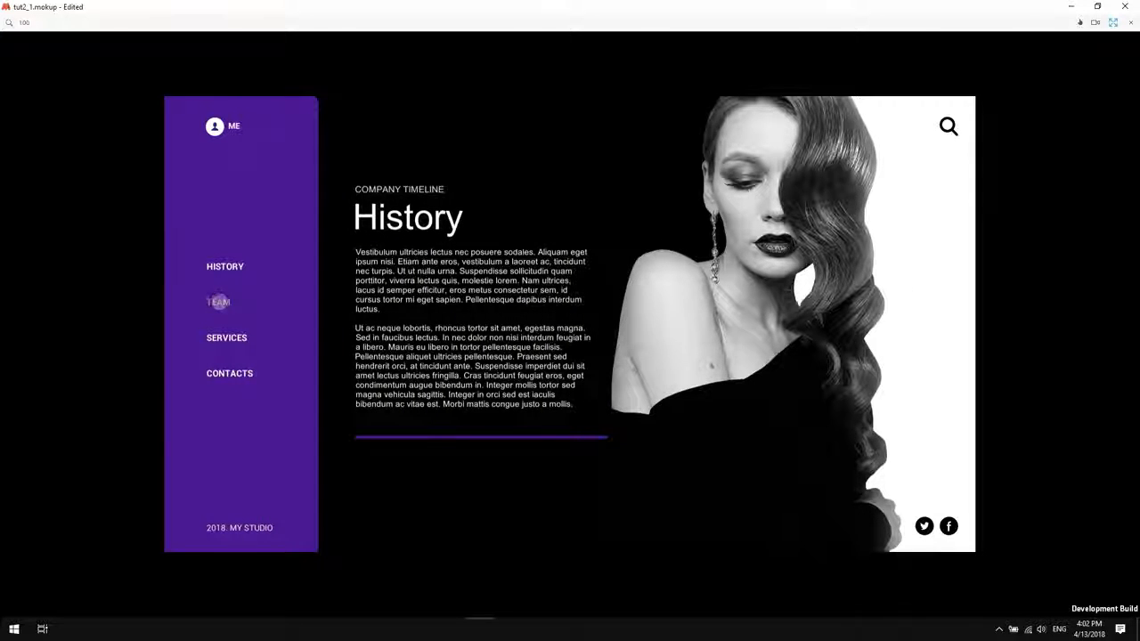
click(219, 302)
click(176, 321)
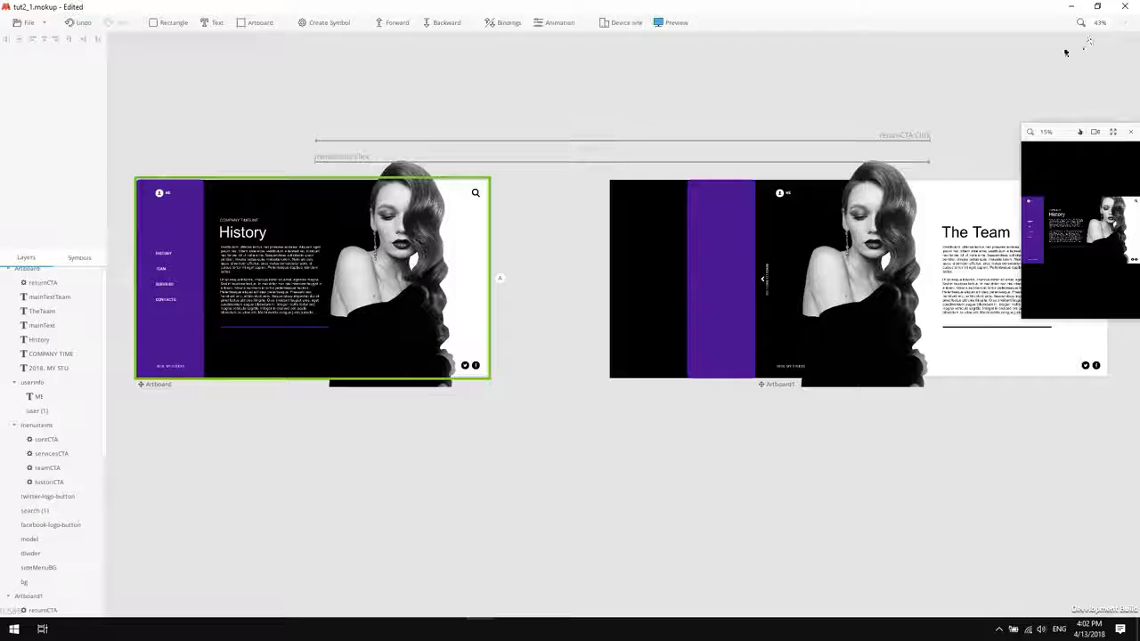
Show the animation timeline of the menuItems.Click transition and enlarge it so all its property tracks fit.
scroll(473, 535, up, 3)
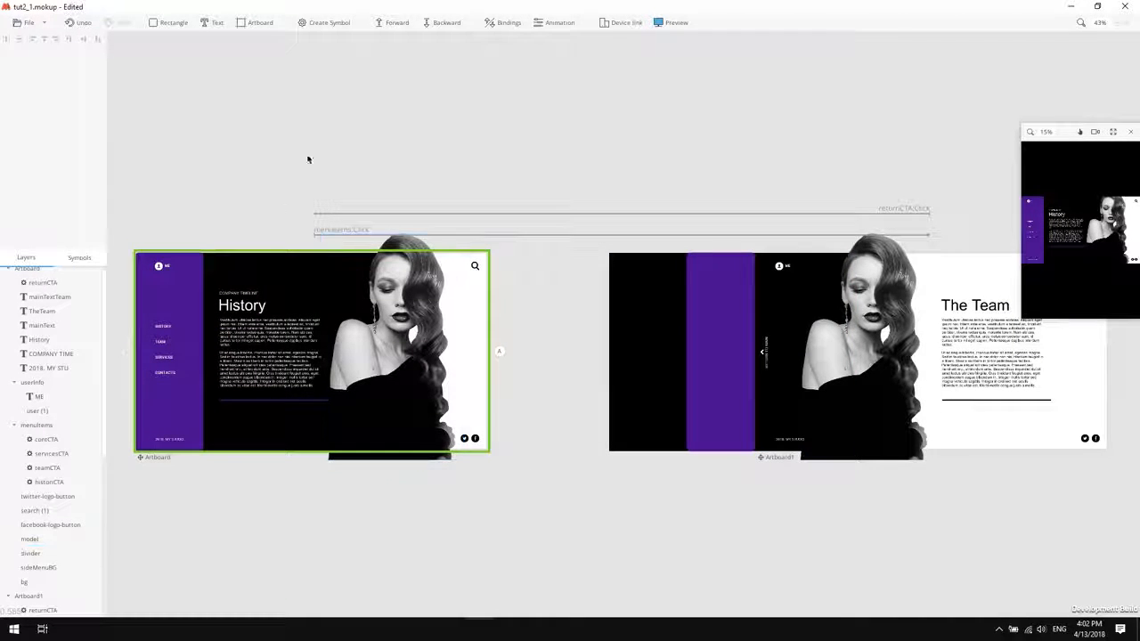
click(323, 233)
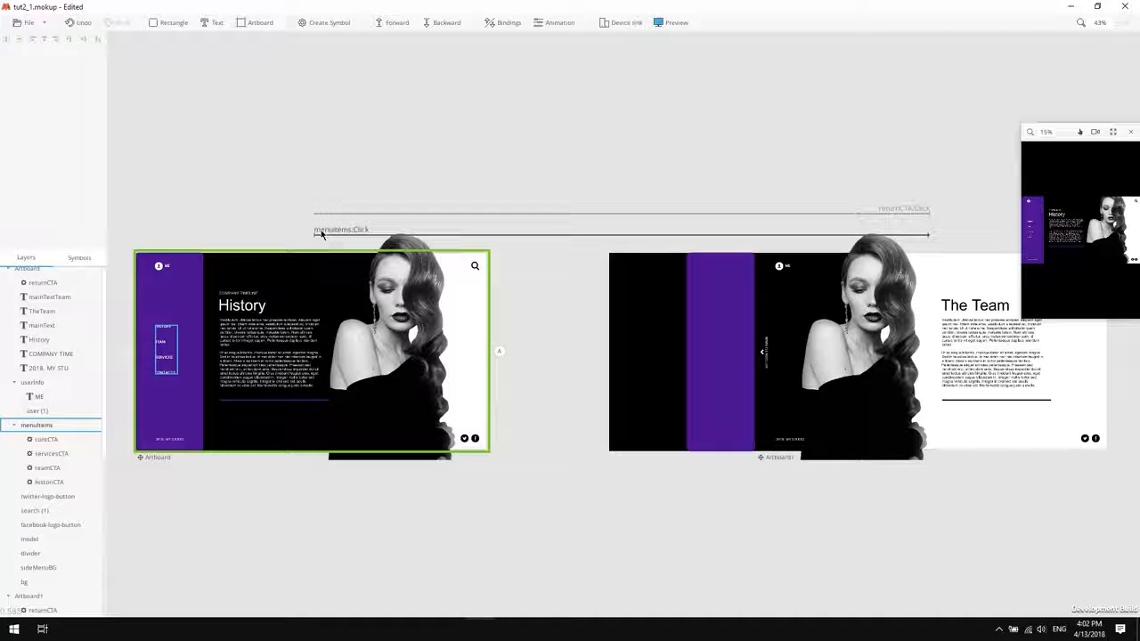
click(322, 233)
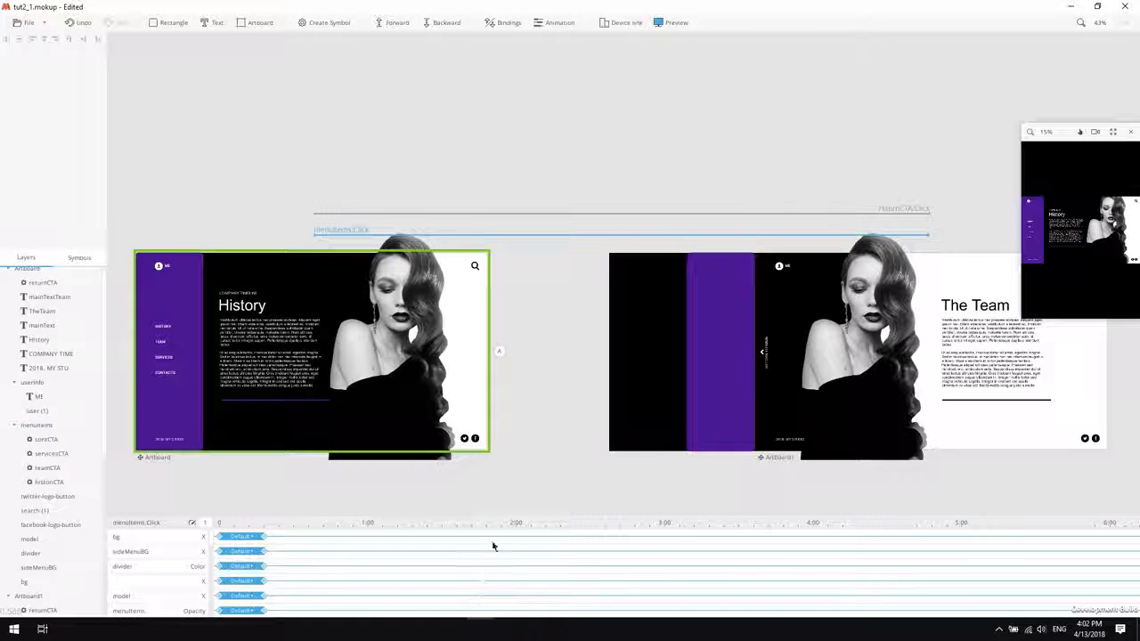
drag(504, 518, 502, 259)
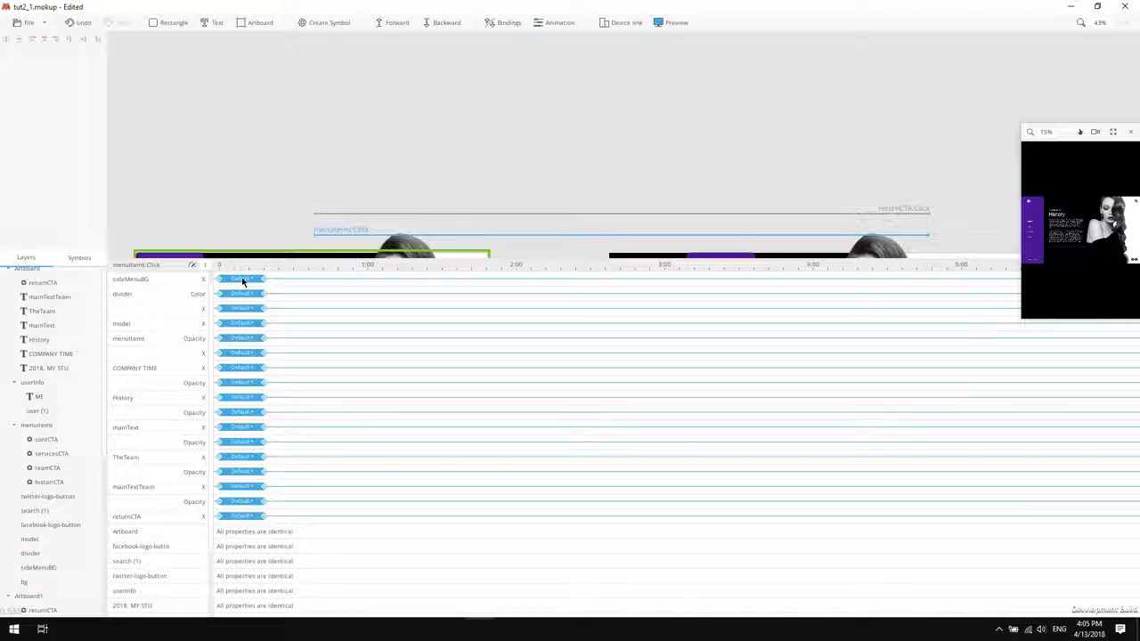
Set the sideMenuBG X animation to Ease In-Out easing and extend its end to 1:00 on the timeline.
click(243, 281)
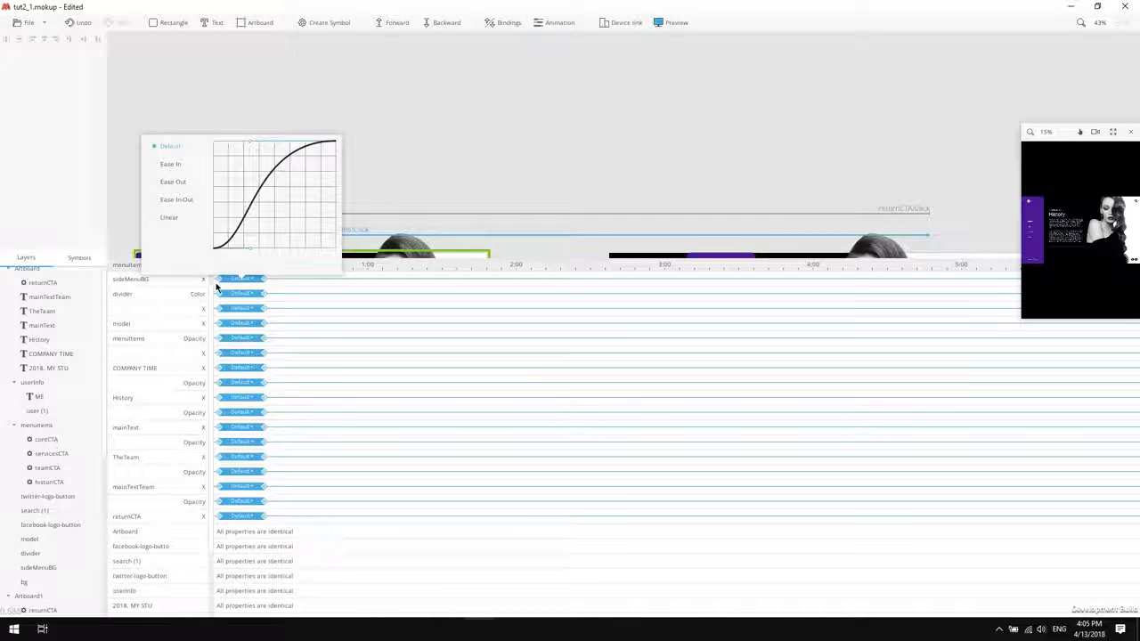
click(188, 200)
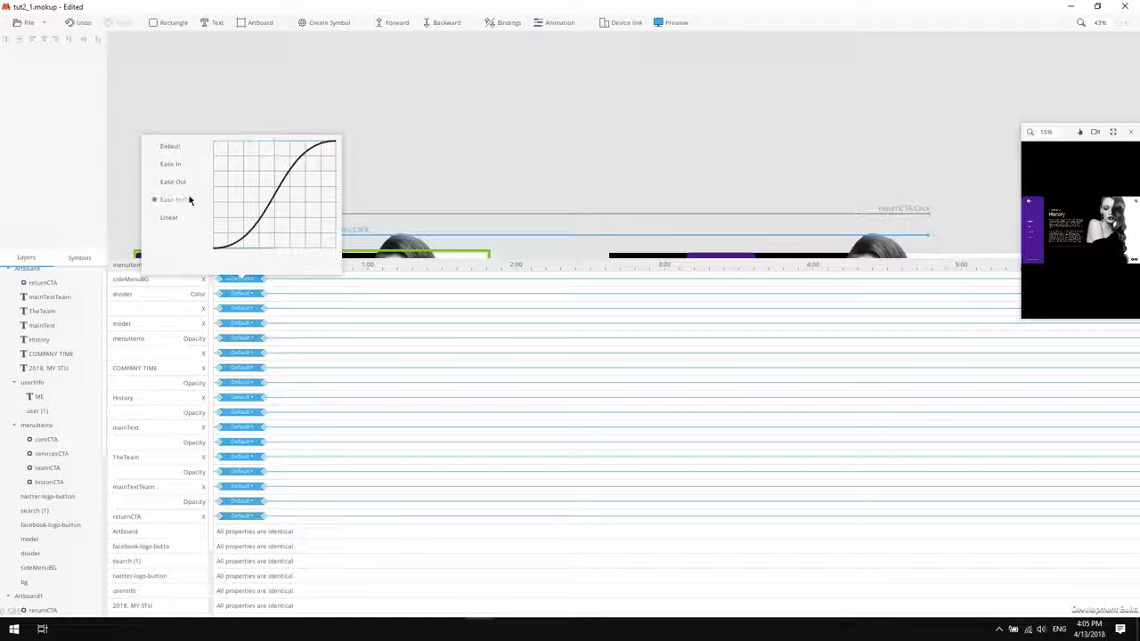
click(267, 285)
drag(279, 285, 369, 281)
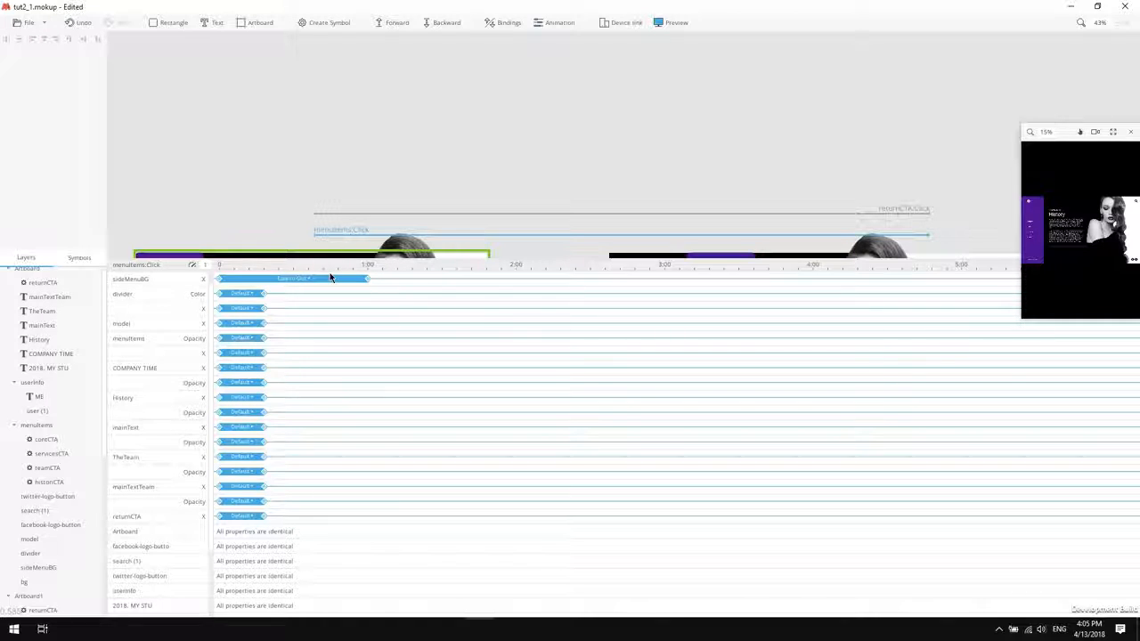
Try to delay the menuItems Opacity and X animations together so they start at about 0.5 s.
click(158, 340)
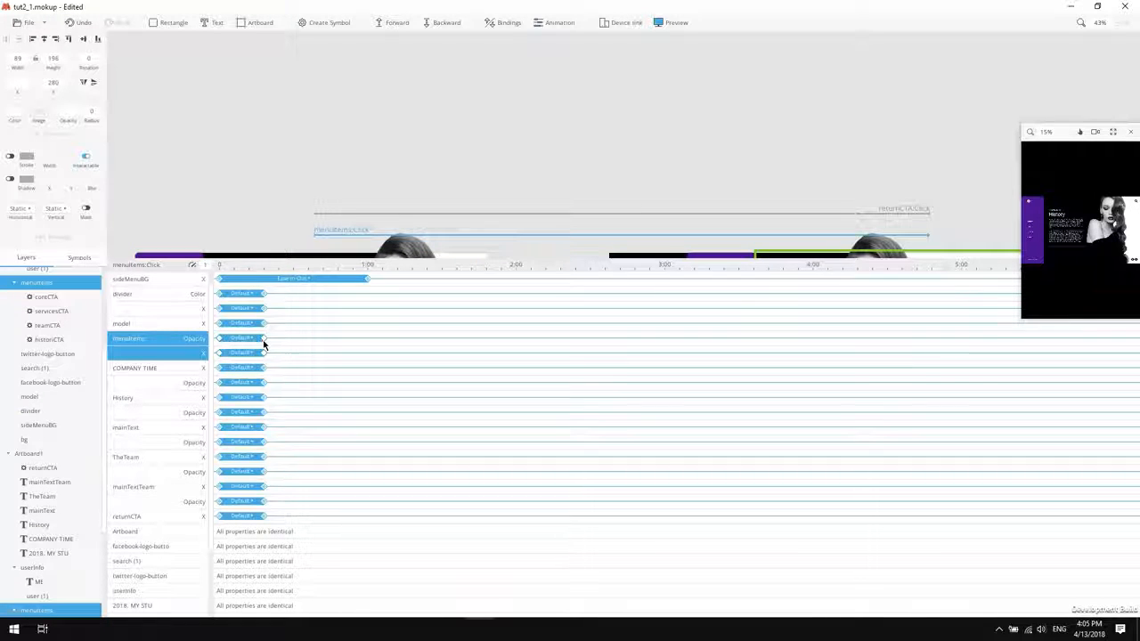
mouse_move(319, 339)
mouse_down()
mouse_move(271, 343)
mouse_move(338, 339)
mouse_move(270, 344)
mouse_move(322, 341)
mouse_up()
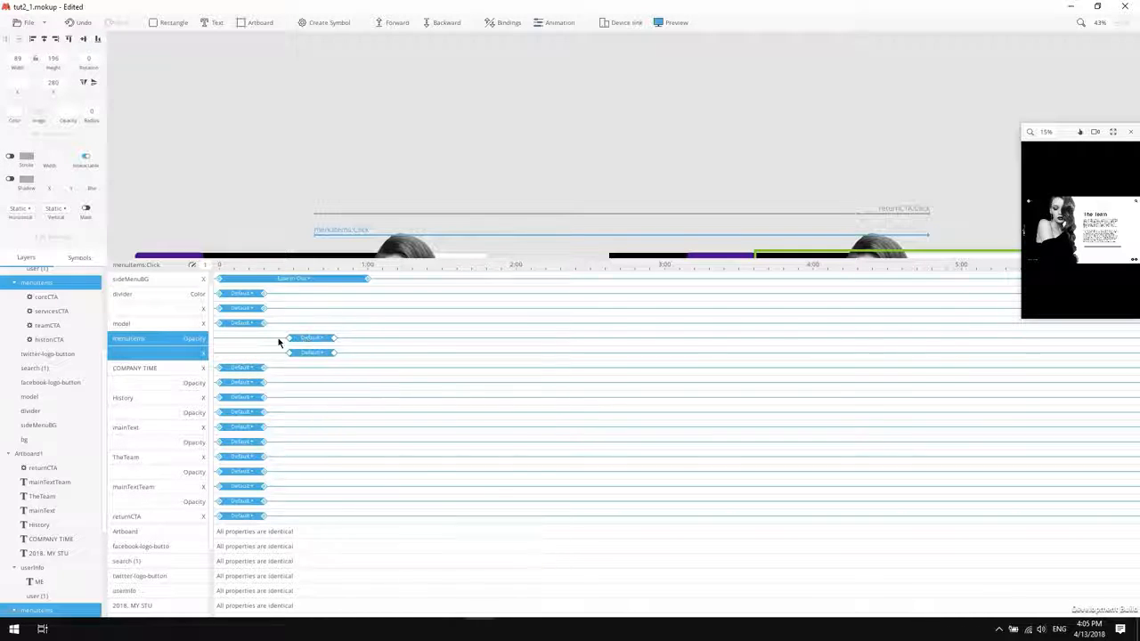
click(174, 285)
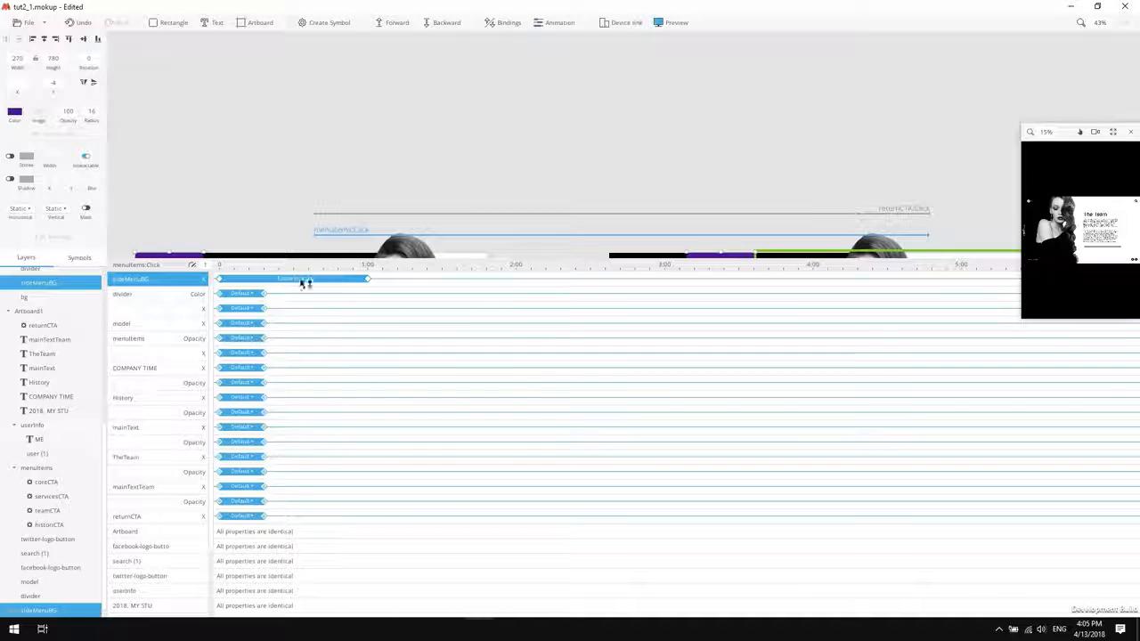
Set the divider's Color animation to Linear and its X animation to Ease In-Out, extending the X animation to about 1.4 s.
click(242, 299)
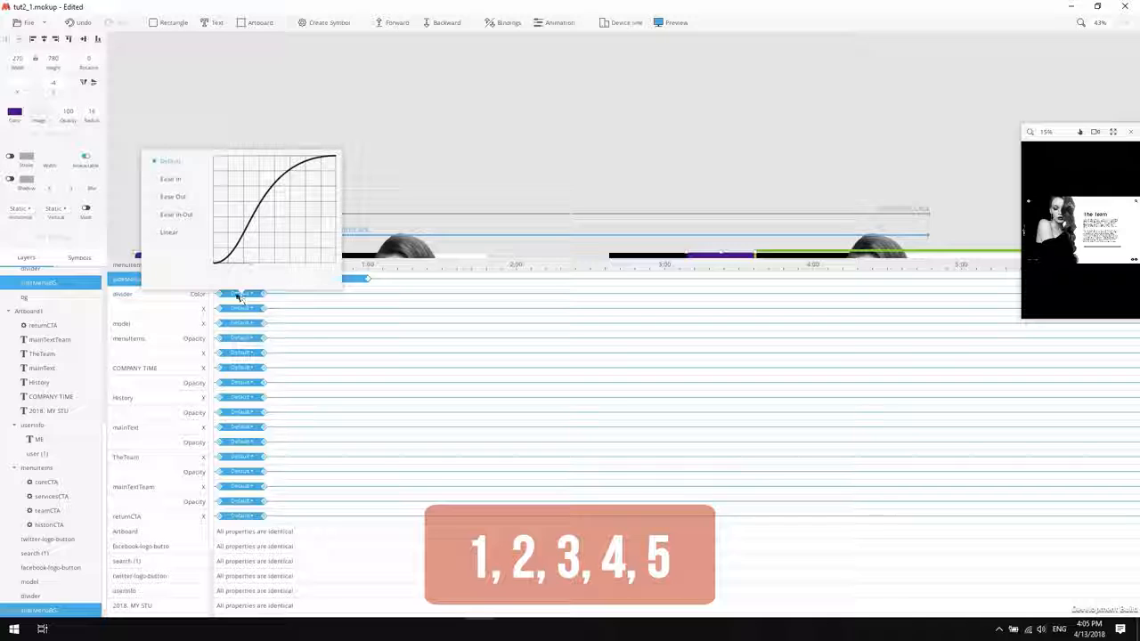
click(169, 233)
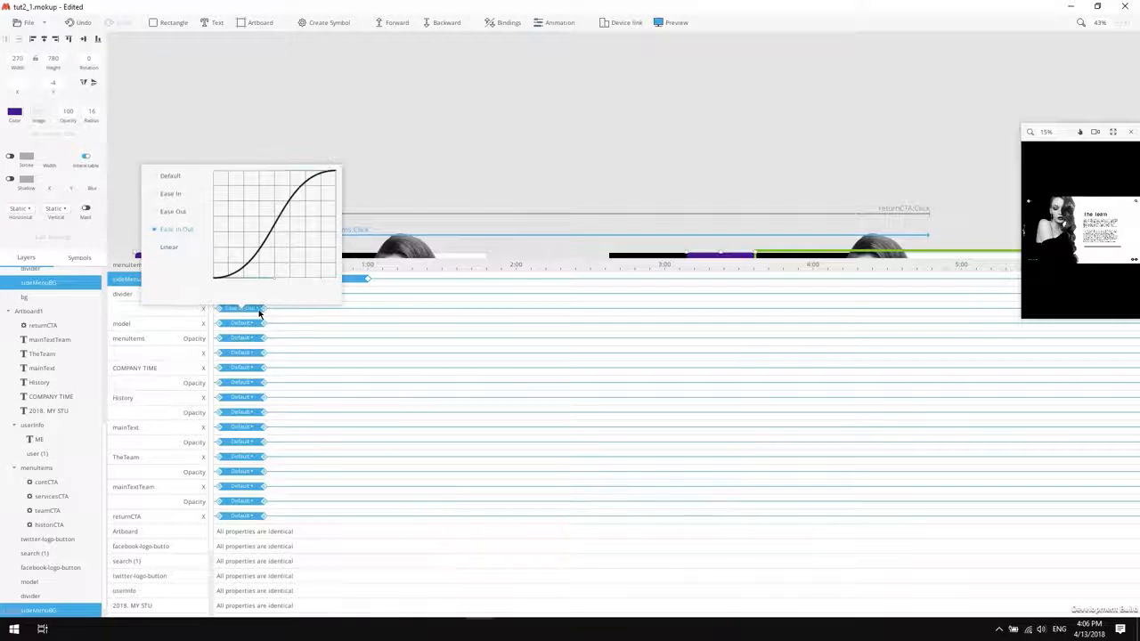
drag(259, 309, 425, 309)
Extend the model's X animation to 1:00 and set its easing to Ease In-Out.
drag(264, 324, 369, 325)
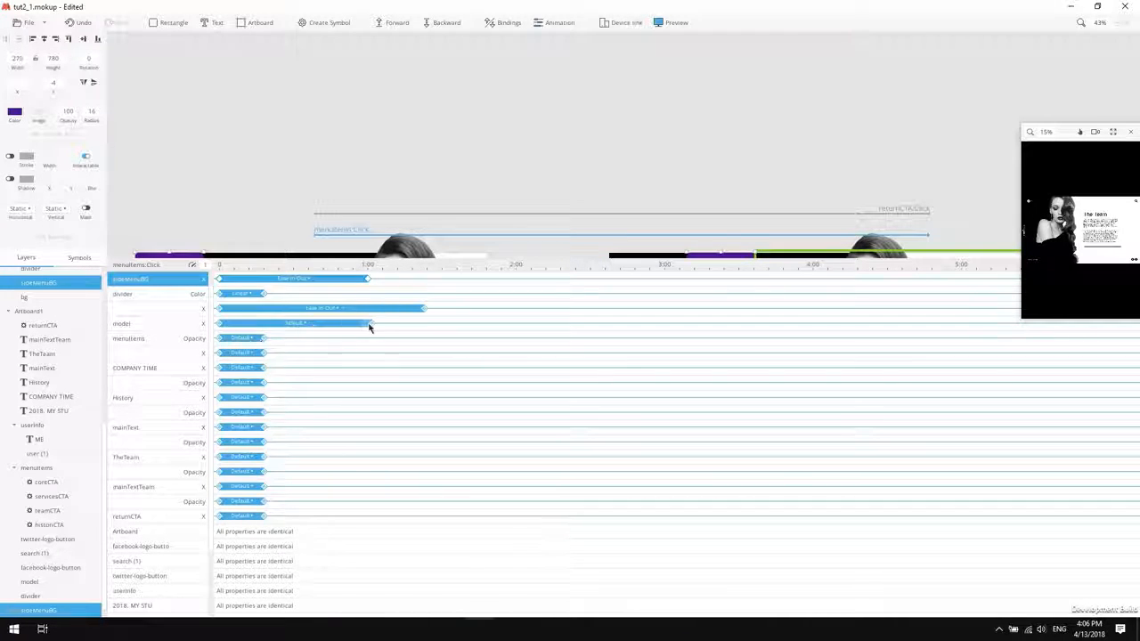
click(294, 324)
click(228, 244)
Set the menuItems Opacity animation to Linear and extend it and the divider's Color animation to about 0.5 s.
click(242, 338)
click(163, 275)
drag(264, 338, 298, 339)
drag(264, 294, 299, 295)
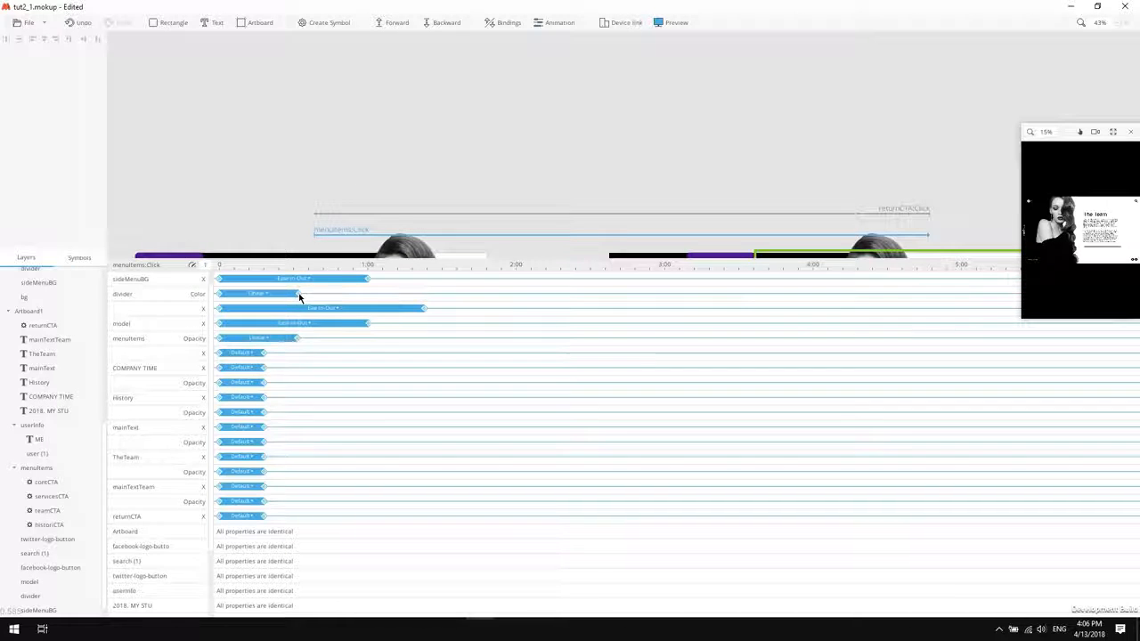
Set the menuItems X animation to Ease In-Out and extend it to about 0.9 s.
click(242, 353)
click(176, 274)
drag(264, 354, 357, 368)
Set COMPANY TIME's X animation to Ease In-Out ending at about 0.9 s and its Opacity animation to Linear ending at about 0.5 s.
click(242, 368)
click(169, 303)
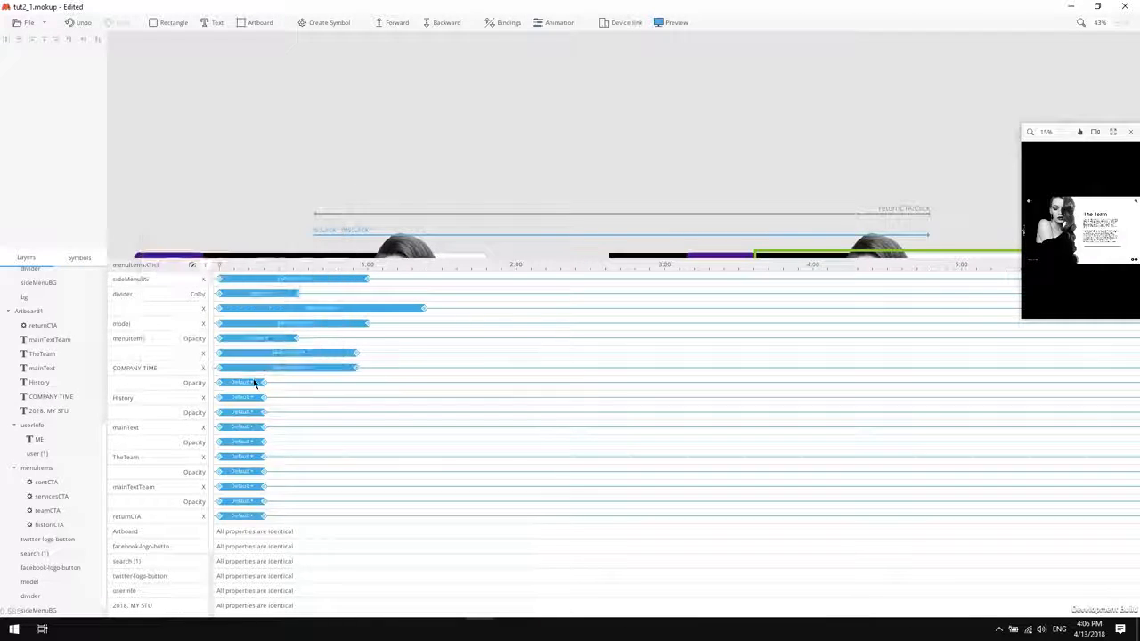
click(242, 383)
click(165, 329)
drag(265, 383, 335, 402)
Set History's X animation to Ease In-Out ending at about 0.9 s and its Opacity animation to Linear ending at about 0.5 s.
click(244, 399)
click(173, 318)
click(240, 413)
click(169, 351)
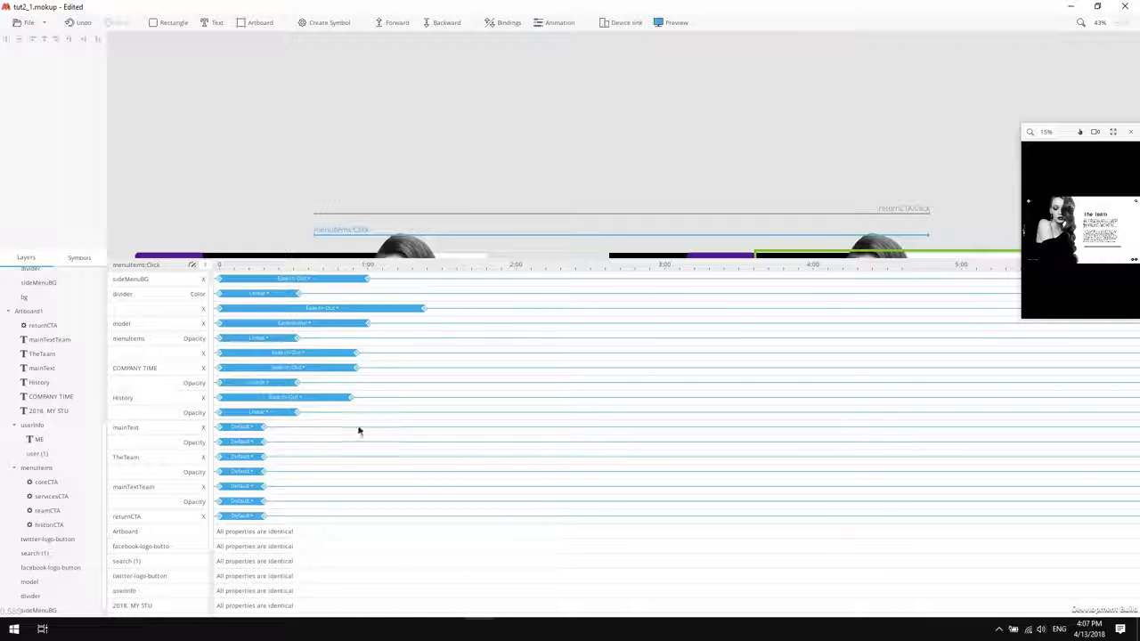
Set mainText's X animation to Ease In-Out ending at about 0.9 s and its Opacity animation to Linear.
click(158, 434)
click(303, 438)
click(158, 430)
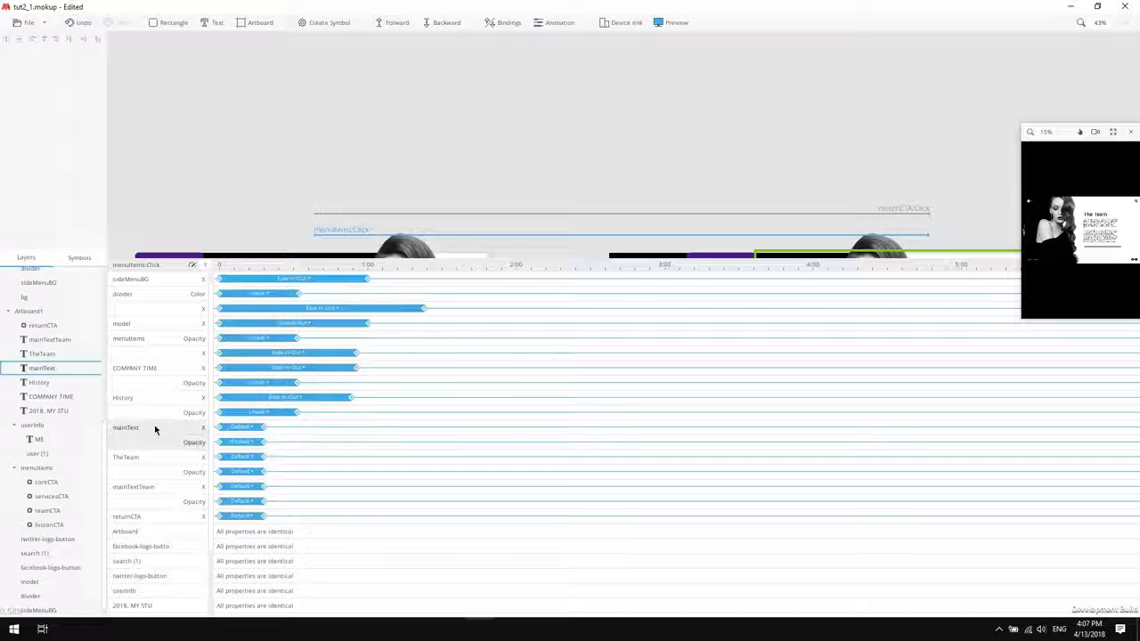
click(173, 432)
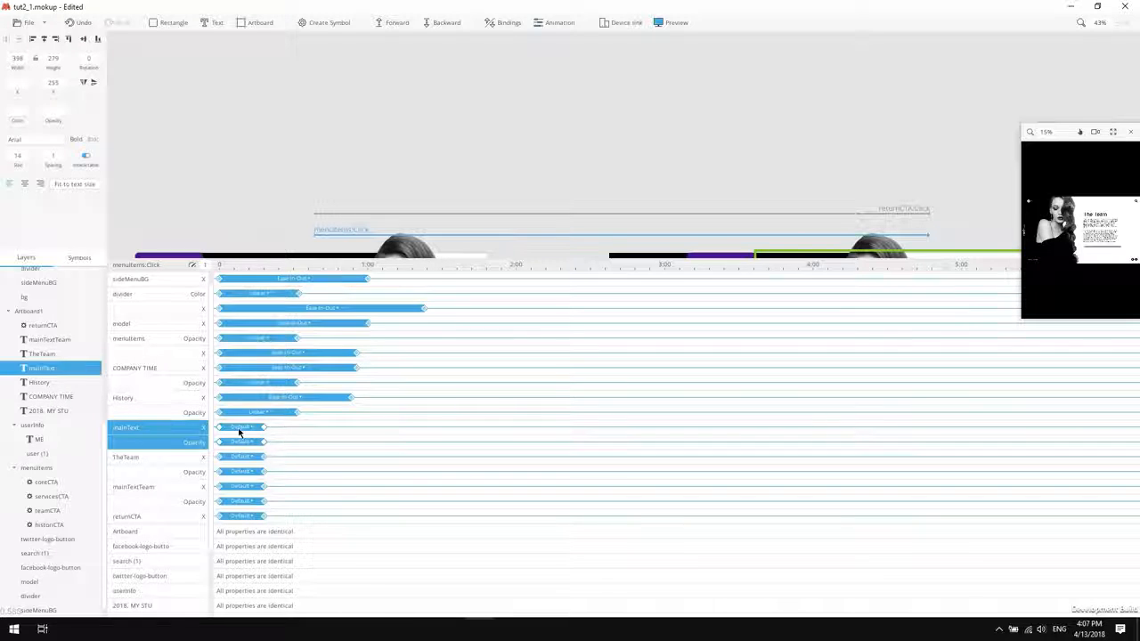
click(238, 428)
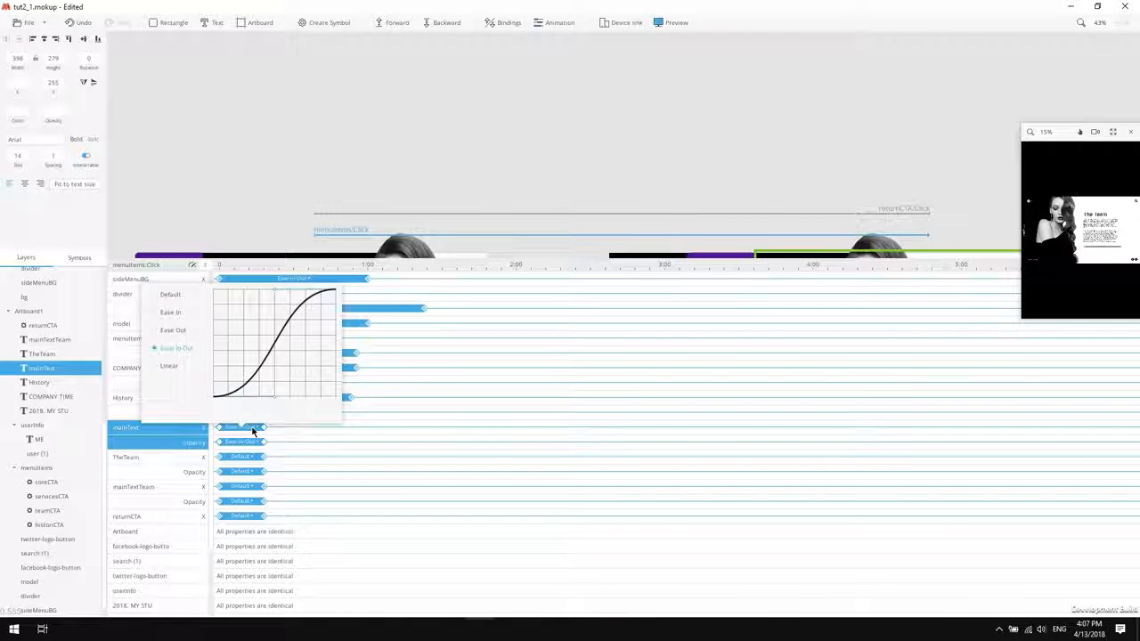
click(242, 442)
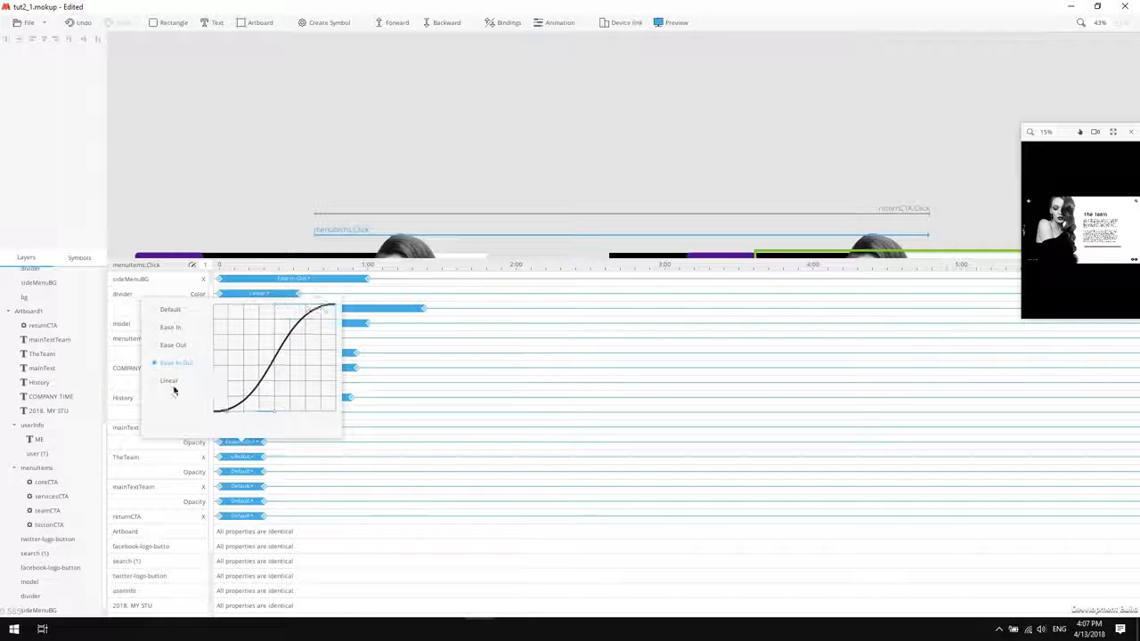
click(170, 383)
drag(264, 428, 356, 427)
Set TheTeam's X animation to Ease In-Out ending at about 0.85 s and its Opacity animation to Linear.
click(241, 457)
click(167, 378)
click(242, 472)
click(169, 411)
click(260, 475)
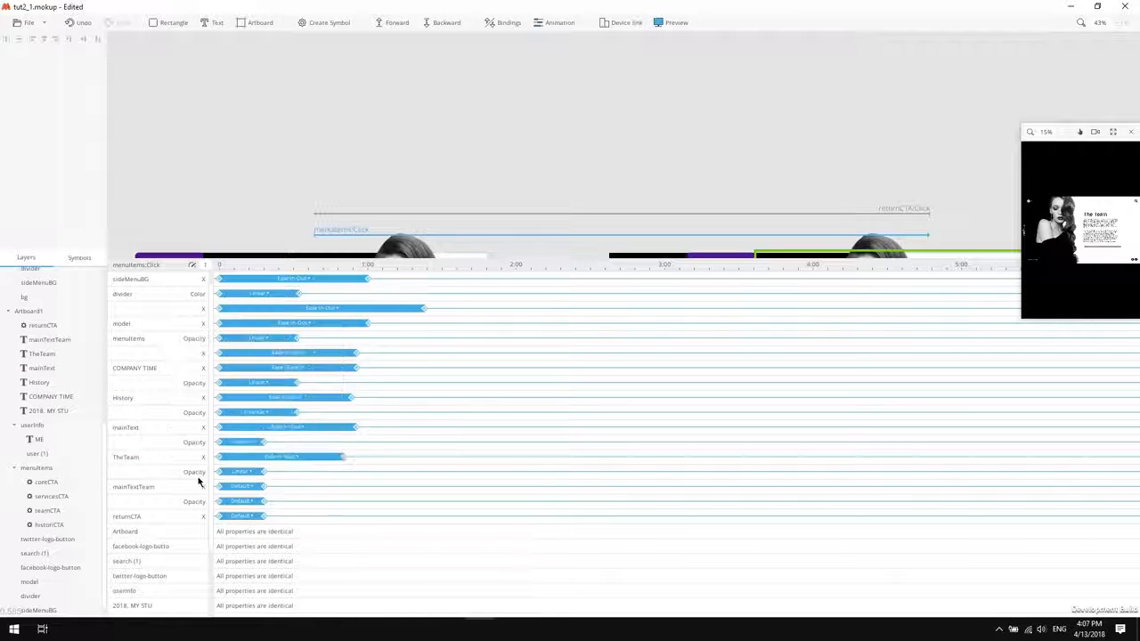
Set mainTextTeam's X animation to Ease In-Out ending at about 0.9 s and its Opacity animation to Linear.
click(285, 487)
click(212, 407)
click(244, 502)
click(168, 440)
Extend returnCTA's X animation to about 0.75 s and set its easing to Ease In-Out.
drag(263, 517, 331, 518)
click(275, 516)
click(203, 437)
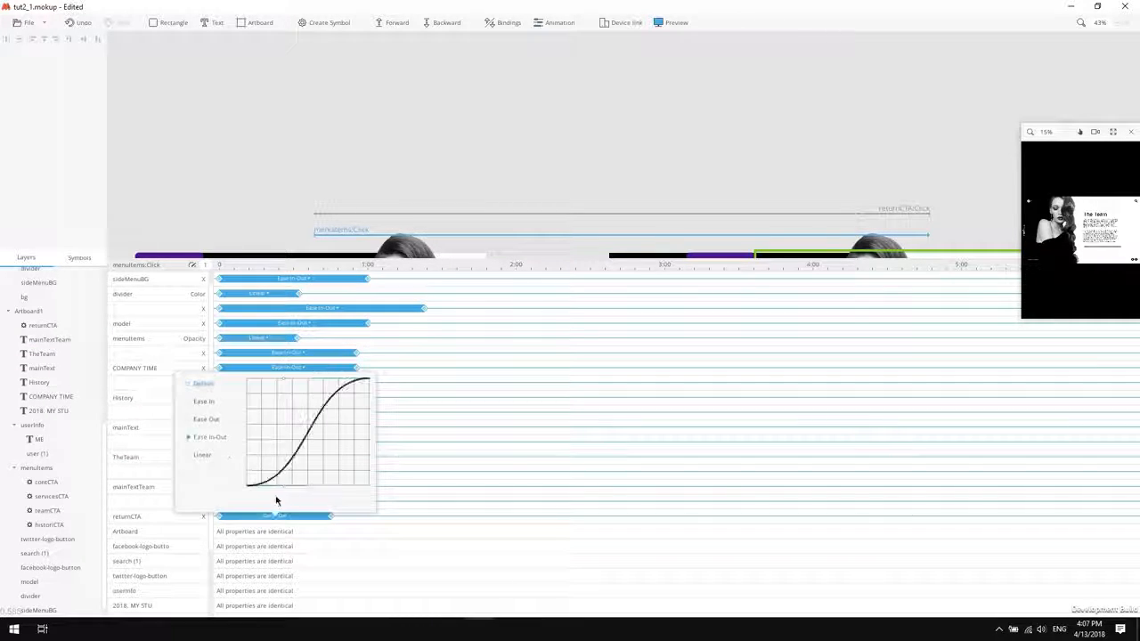
click(267, 513)
Delay sideMenuBG's X animation to start at about 0.1 s and COMPANY TIME's X and Opacity animations at about 0.2 s.
drag(562, 258, 596, 160)
drag(236, 364, 249, 364)
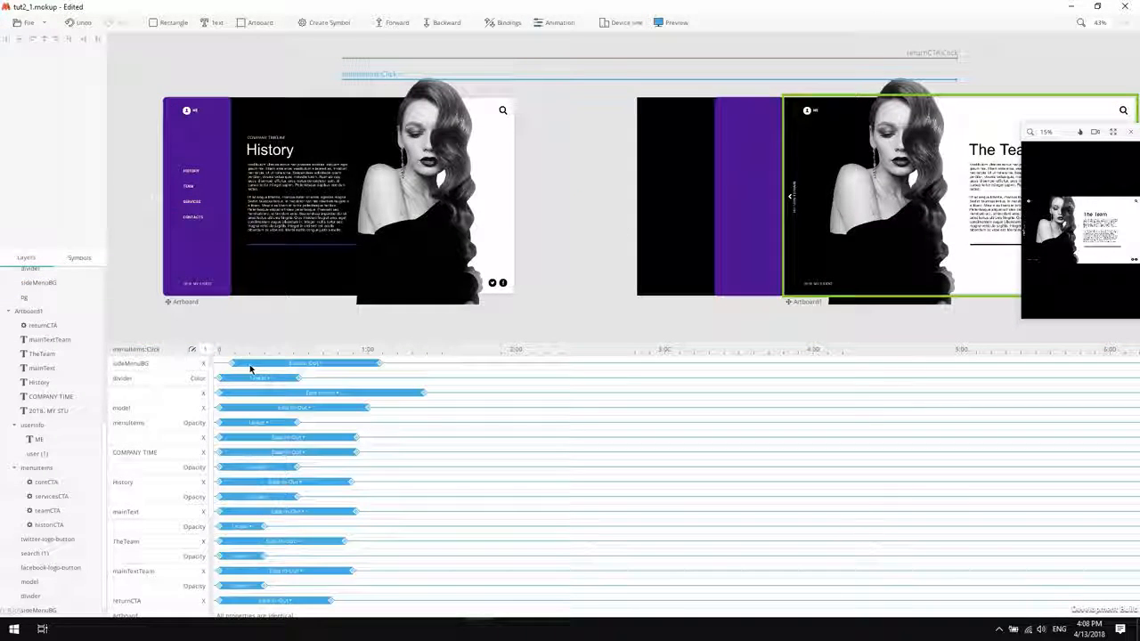
click(179, 460)
drag(254, 452, 307, 483)
Delay History's X and Opacity animations to start at about 0.35 s and mainText's at about 0.5 s.
click(155, 490)
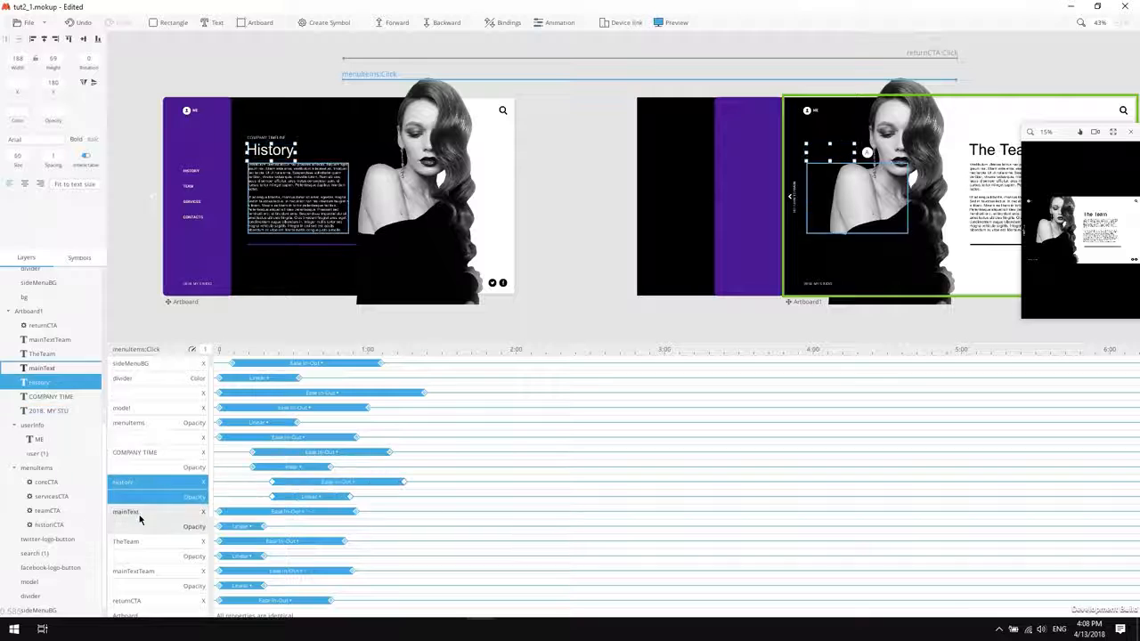
click(141, 518)
drag(252, 513, 326, 514)
Delay the model's X animation to start at about 0.4 s and set bg's X animation to Ease In-Out from about 0.4 to 1.6 s.
click(148, 407)
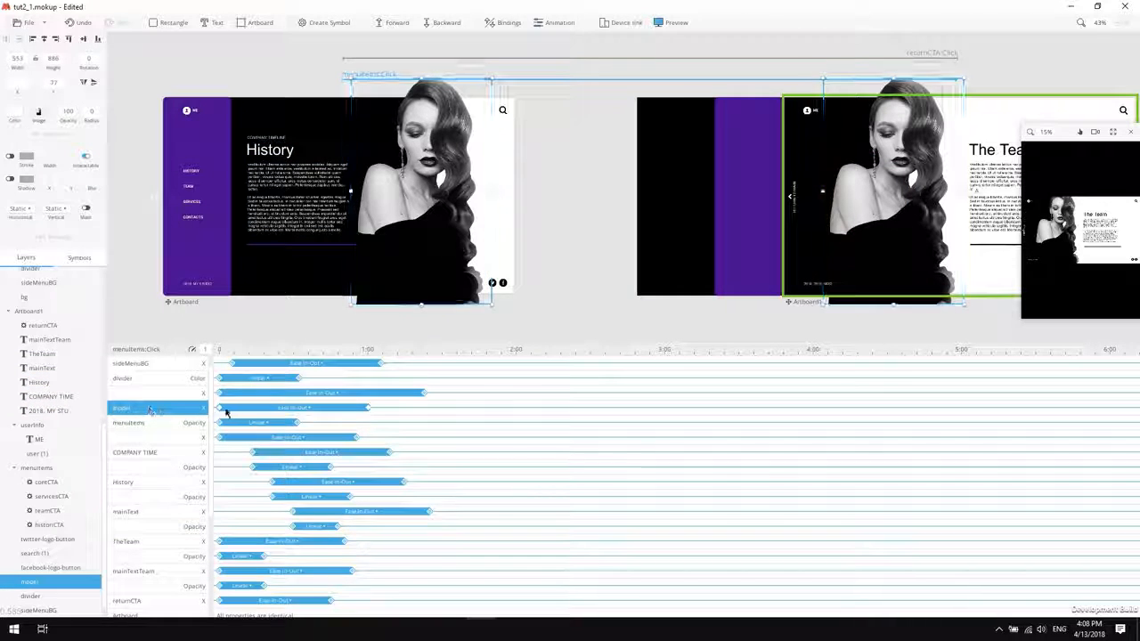
drag(239, 408, 260, 412)
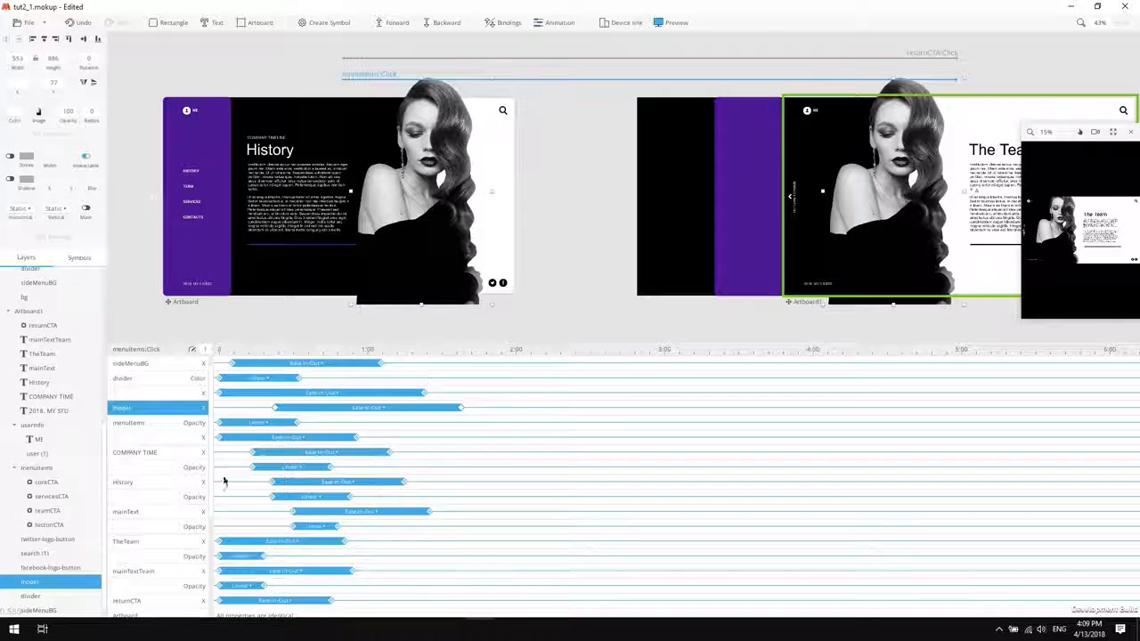
scroll(225, 481, down, 2)
click(292, 270)
scroll(199, 430, up, 2)
click(242, 364)
click(187, 287)
drag(264, 363, 461, 380)
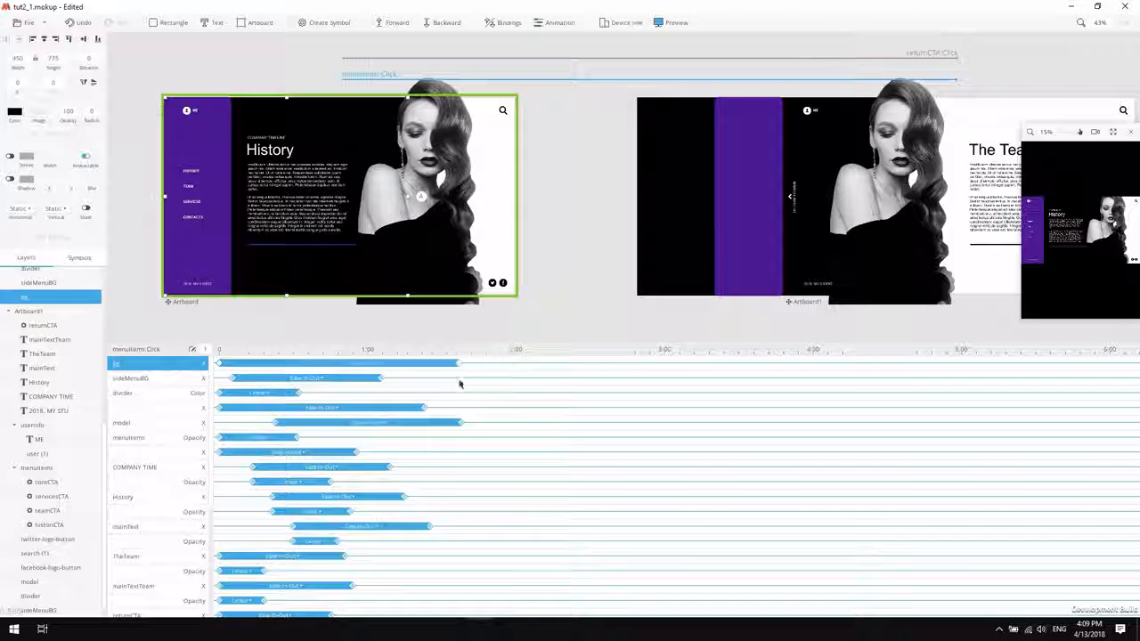
drag(220, 363, 277, 368)
Delay TheTeam's animations to start at about 1.05 s, mainTextTeam's at about 1.2 s and returnCTA's at about 1.7 s.
click(204, 557)
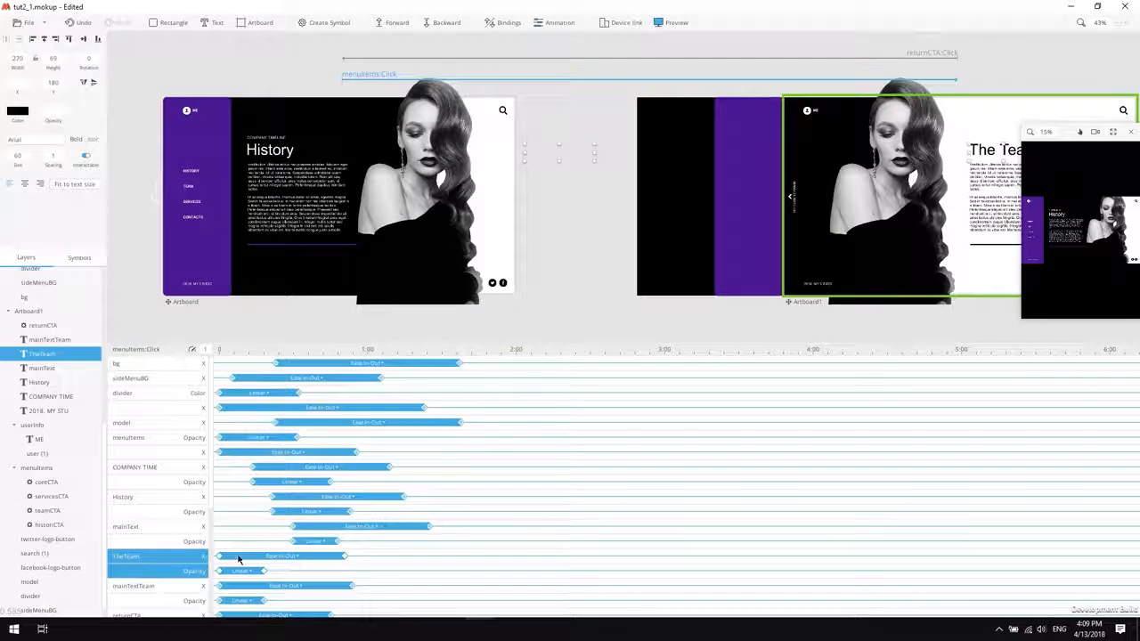
drag(238, 559, 394, 560)
click(202, 587)
drag(294, 588, 539, 575)
Delay the divider's Color and X animations to start at about 0.4 s.
scroll(267, 581, down, 1)
click(277, 367)
scroll(275, 402, up, 1)
drag(254, 390, 309, 390)
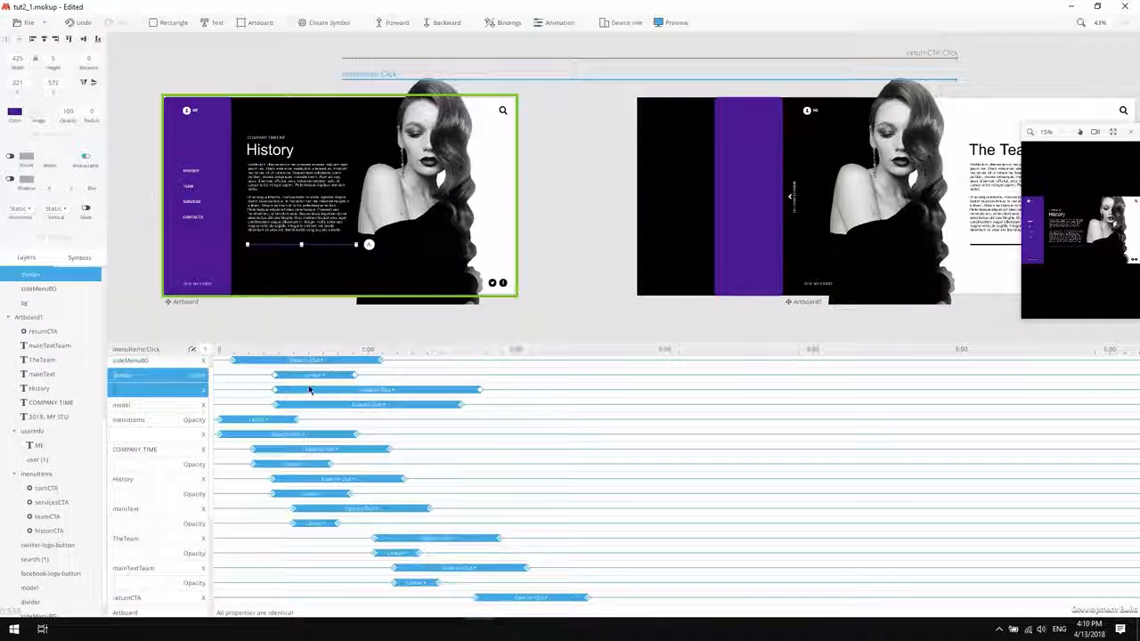
Preview the mockup full screen, test the transition to The Team and back to History, and return to the editor.
drag(301, 343, 298, 158)
drag(367, 158, 367, 357)
click(1114, 132)
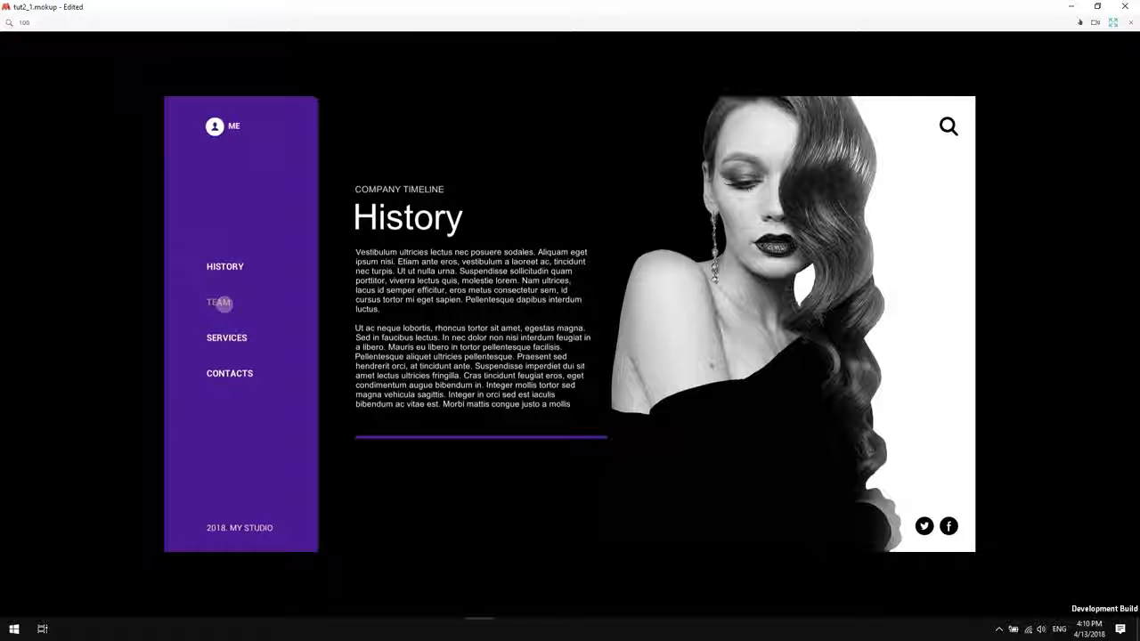
click(219, 303)
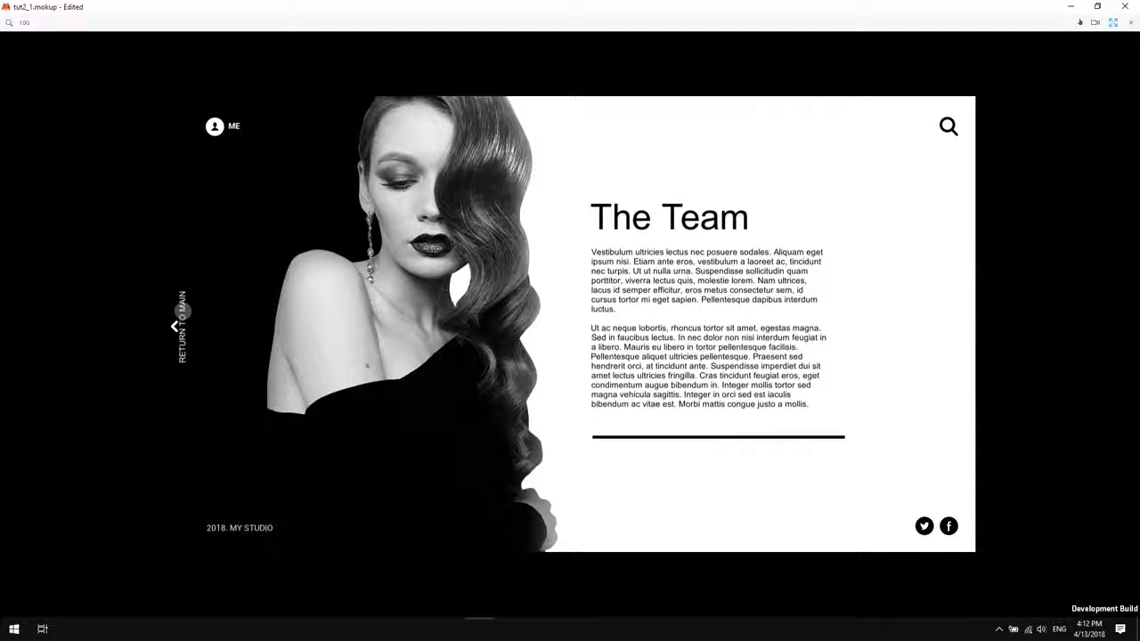
click(183, 349)
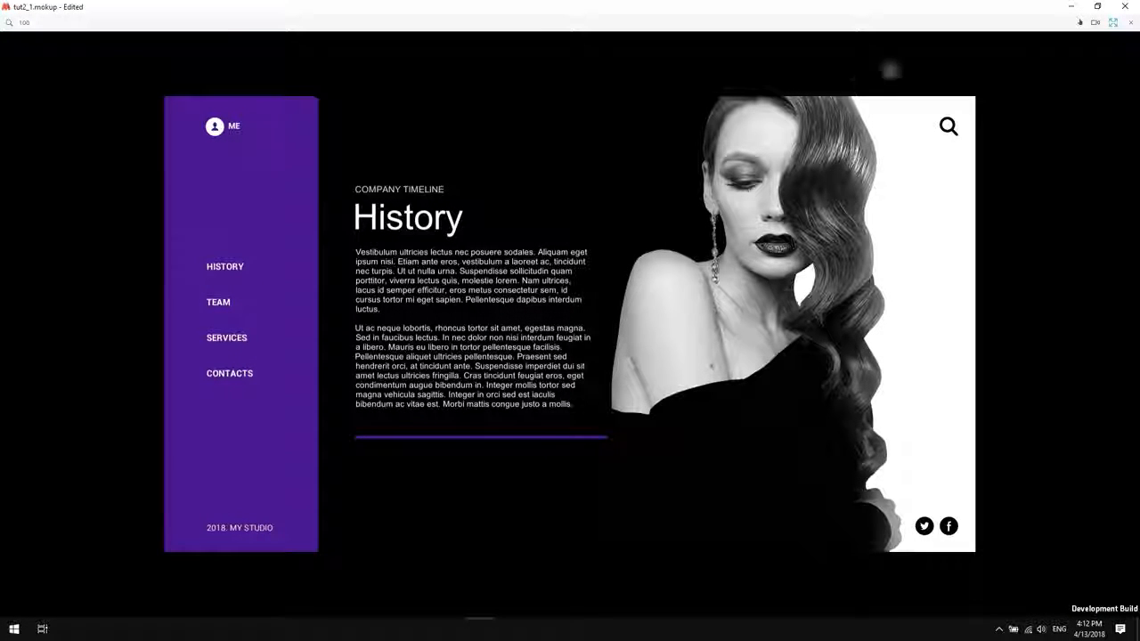
click(1115, 24)
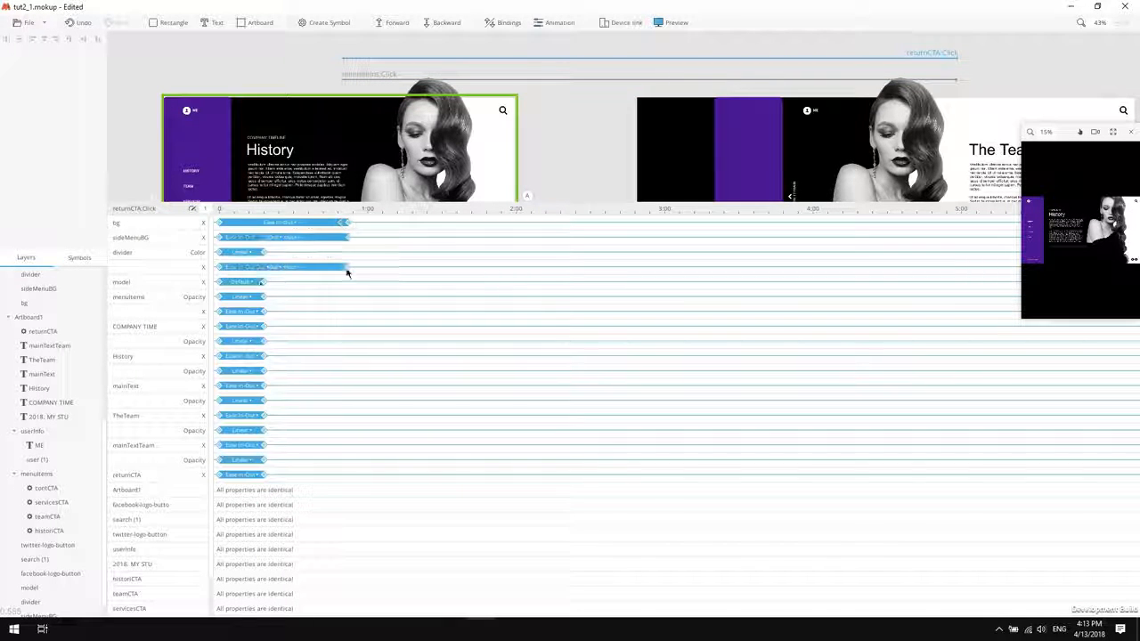
Extend the return transition's X animations from model through returnCTA to about 0.9 s and set the model's easing to Ease In-Out.
drag(264, 282, 348, 283)
drag(264, 312, 348, 327)
drag(264, 356, 348, 356)
drag(264, 386, 349, 386)
drag(264, 416, 346, 416)
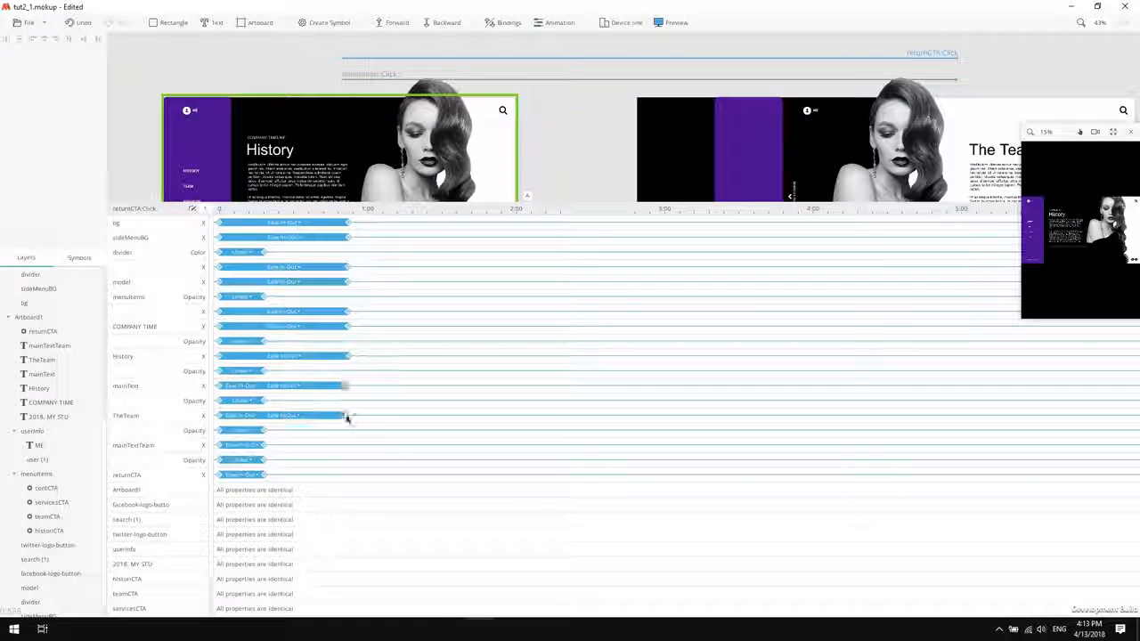
drag(263, 446, 345, 445)
drag(263, 474, 347, 475)
In the return transition, delay mainTextTeam's animations to start at about 0.1 s and the model's X animation at about 0.3 s.
drag(243, 445, 257, 445)
drag(243, 461, 257, 461)
drag(230, 283, 275, 282)
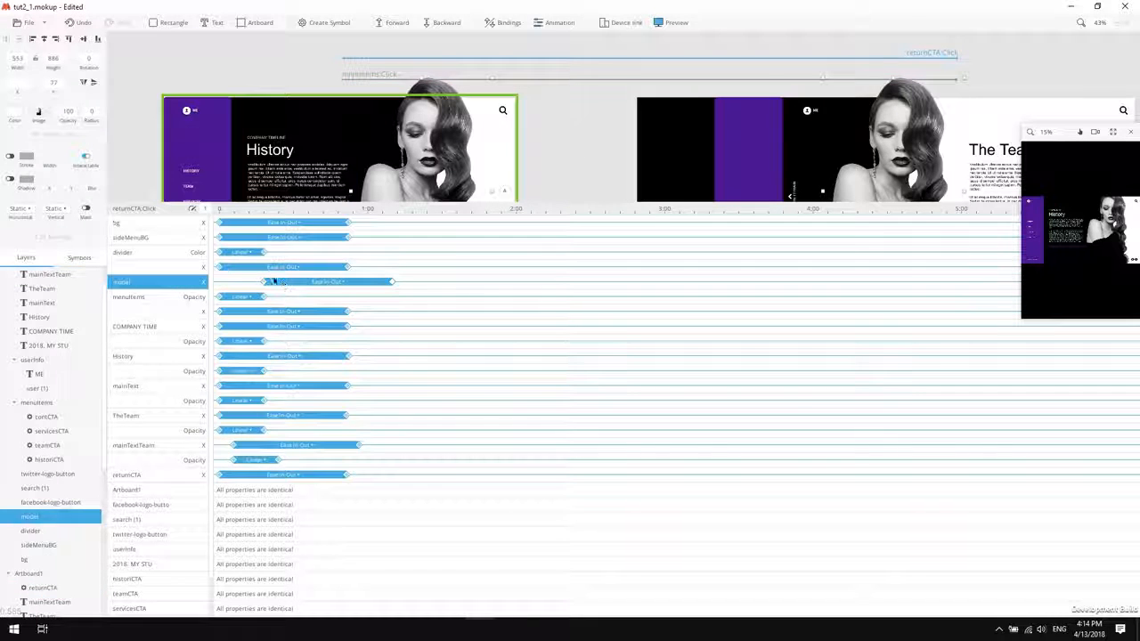
Delay the return animations of bg to about 0.3 s, sideMenuBG to 0.7 s, divider to 0.4 s and menuItems to 0.9 s.
drag(229, 223, 341, 239)
drag(234, 252, 291, 252)
drag(234, 267, 291, 267)
drag(234, 297, 362, 297)
drag(234, 312, 363, 312)
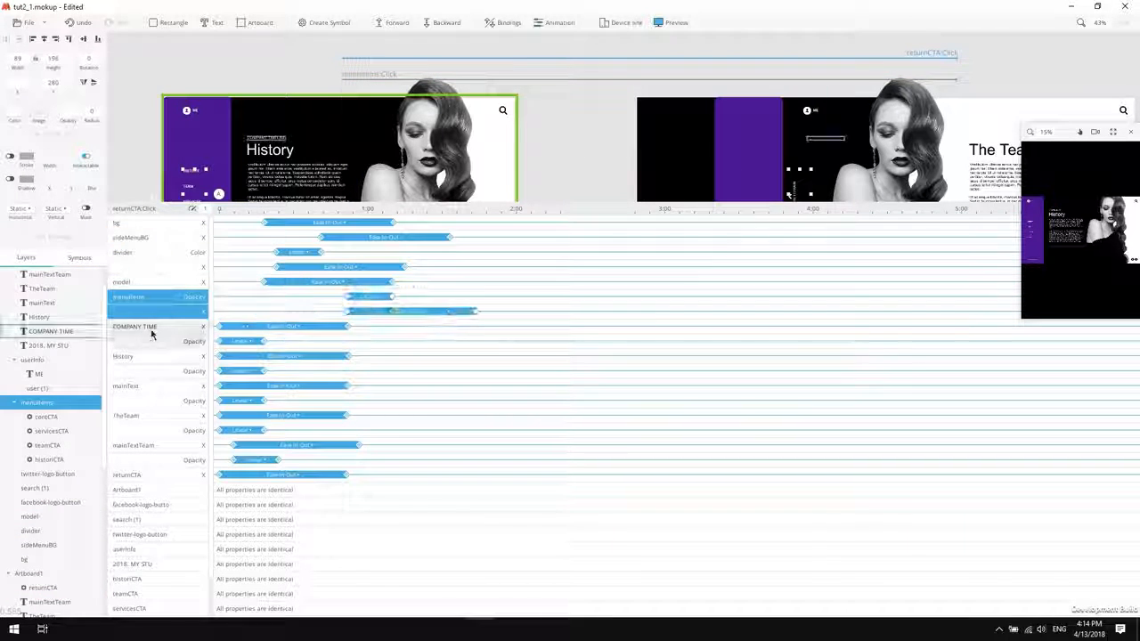
Shorten returnCTA's return animation to about 0.5 s and start COMPANY TIME's at about 0.7 s, History's at 0.6 s and mainText's at 0.55 s.
drag(347, 475, 294, 475)
drag(234, 327, 301, 327)
drag(234, 341, 338, 338)
drag(270, 358, 363, 358)
drag(268, 386, 348, 386)
Enlarge the preview window and test the transitions between History and The Team twice in both directions.
drag(1021, 319, 335, 560)
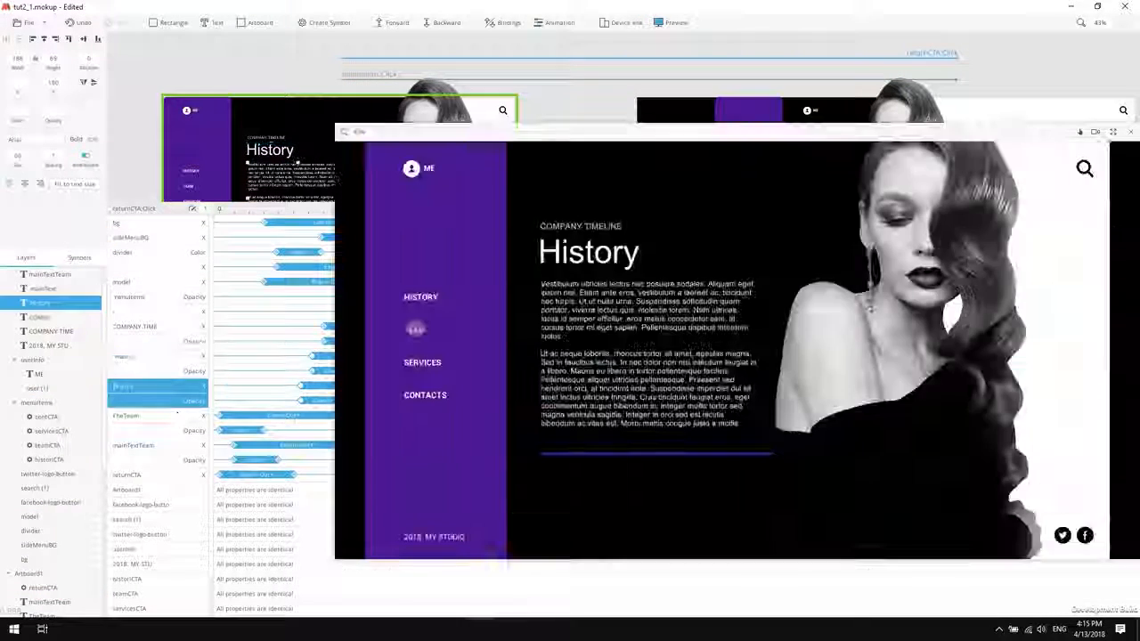
click(415, 328)
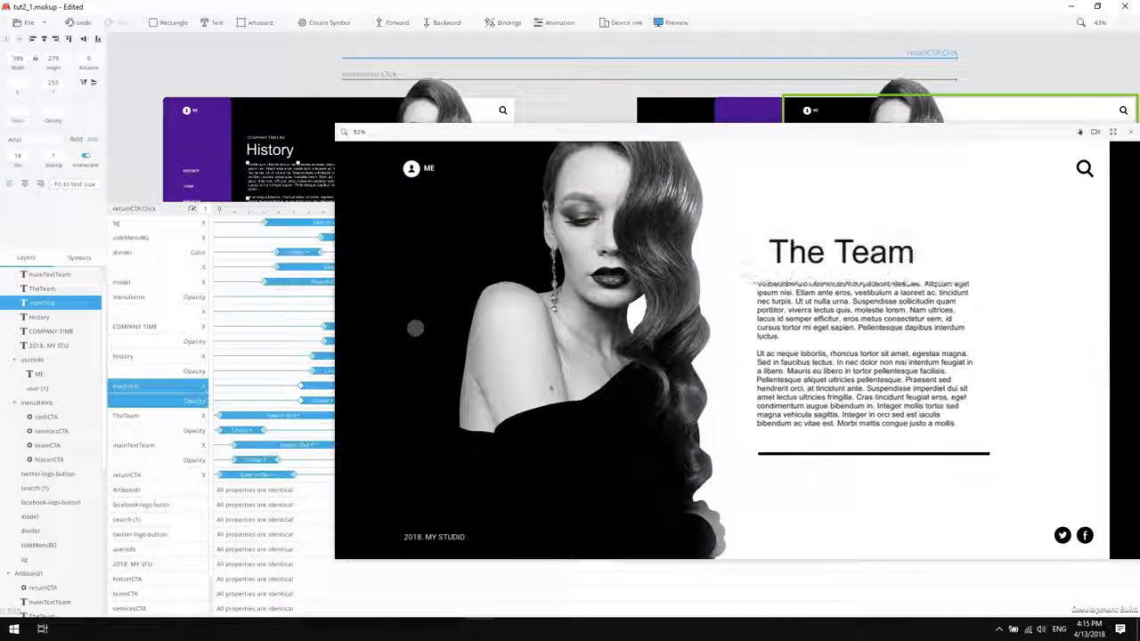
click(380, 344)
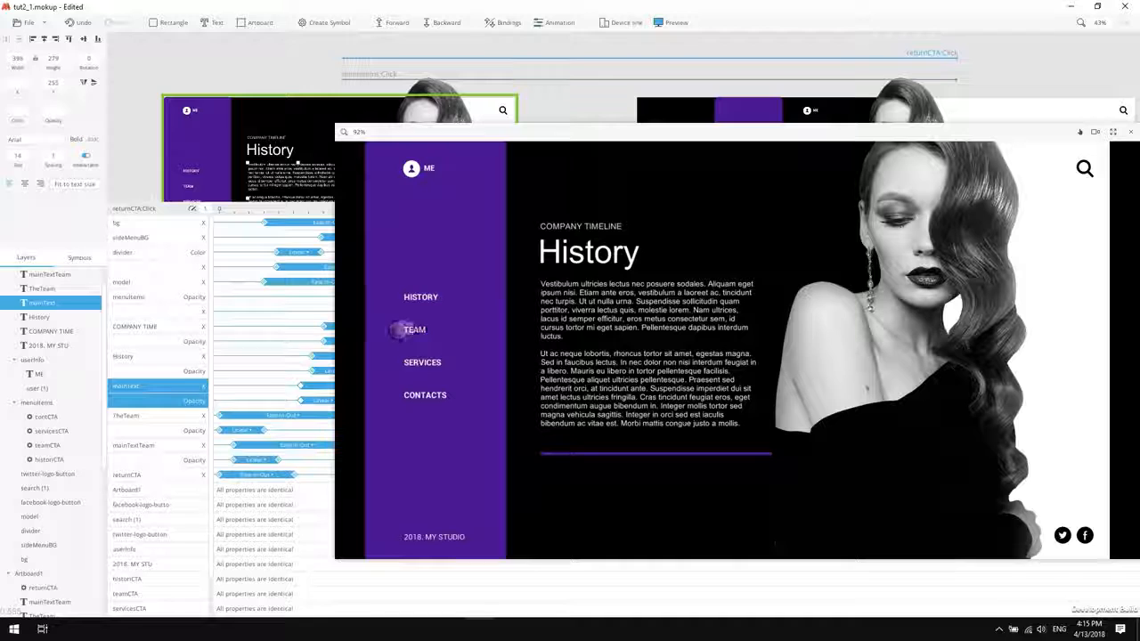
click(400, 331)
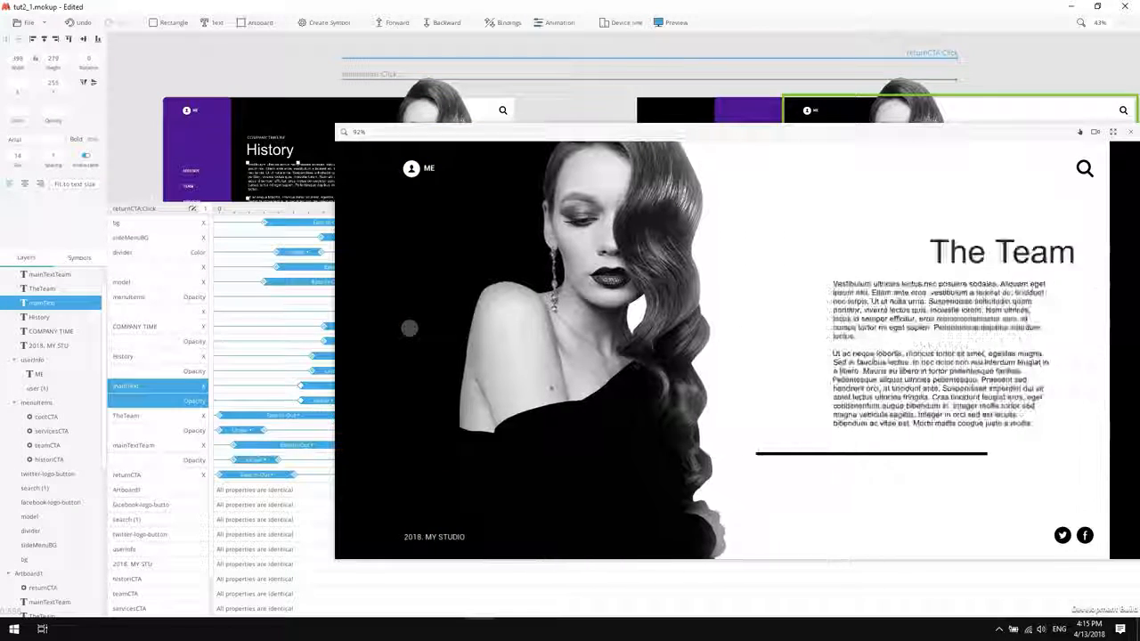
click(374, 352)
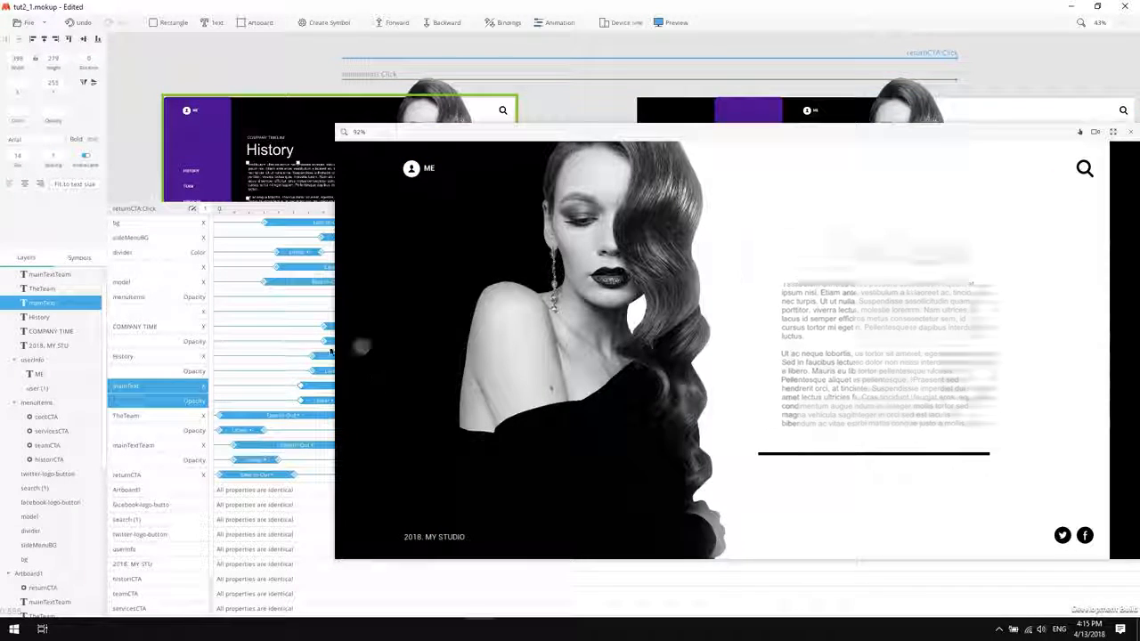